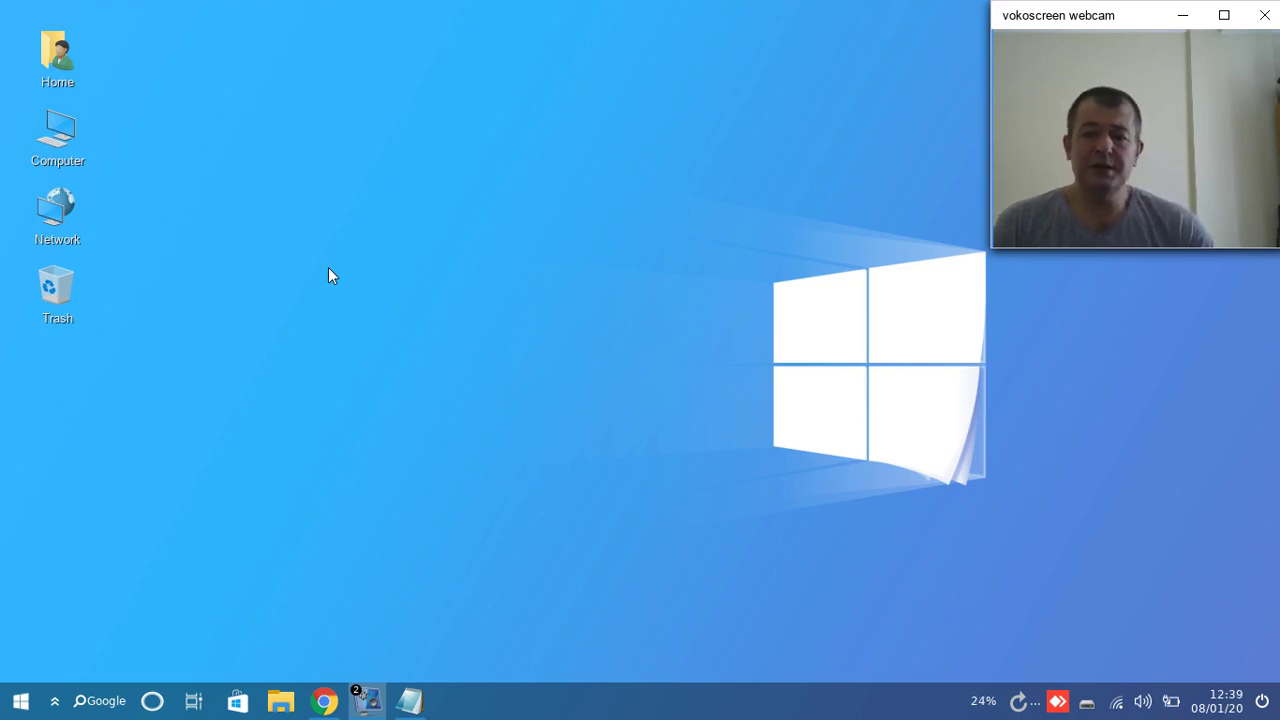
Step: Bring up the untitled Mousepad notes and highlight the heading "Linuxfx / Winfx 64 bits PC"
left_click(430, 706)
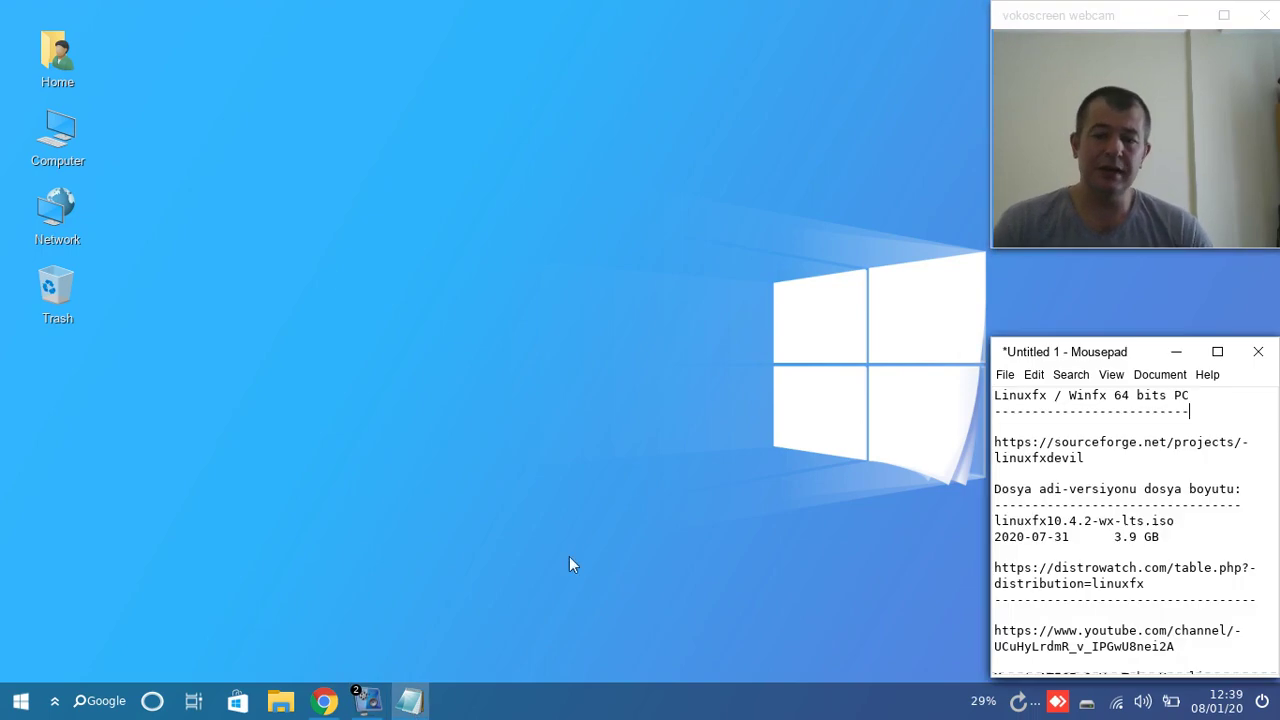
left_click(1204, 390)
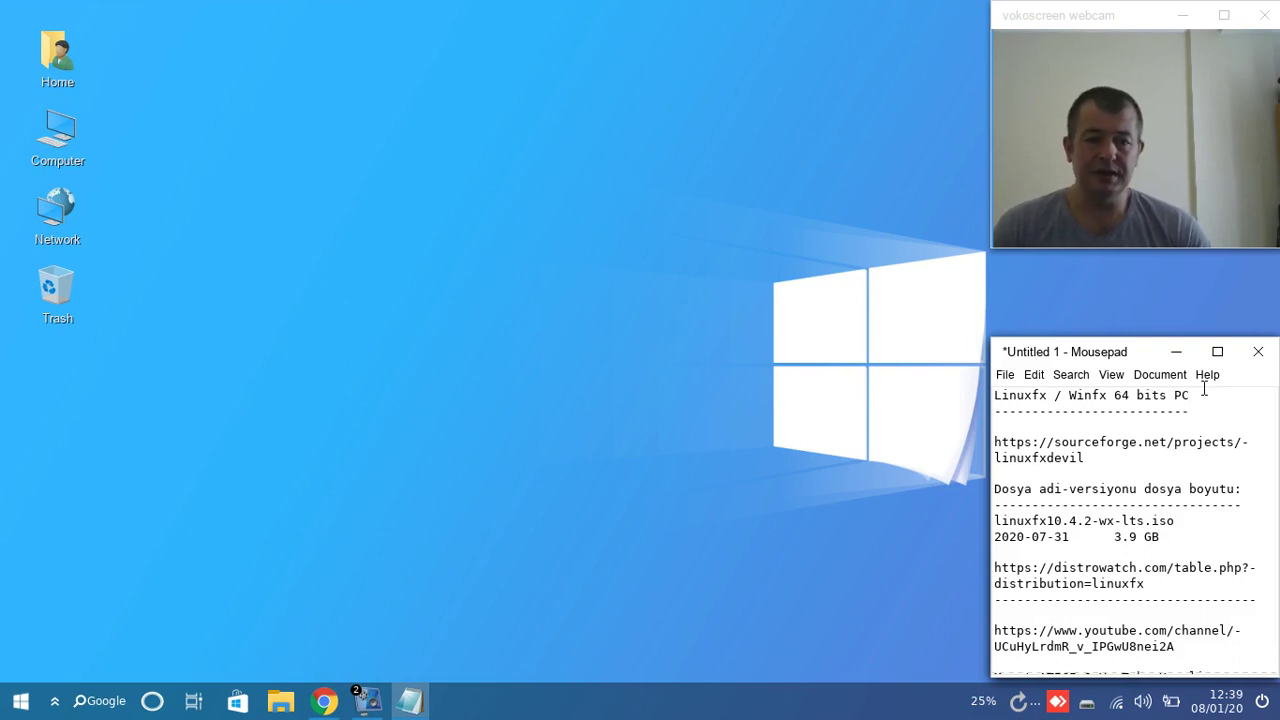
left_click_drag(1204, 390, 874, 391)
left_click(1209, 399)
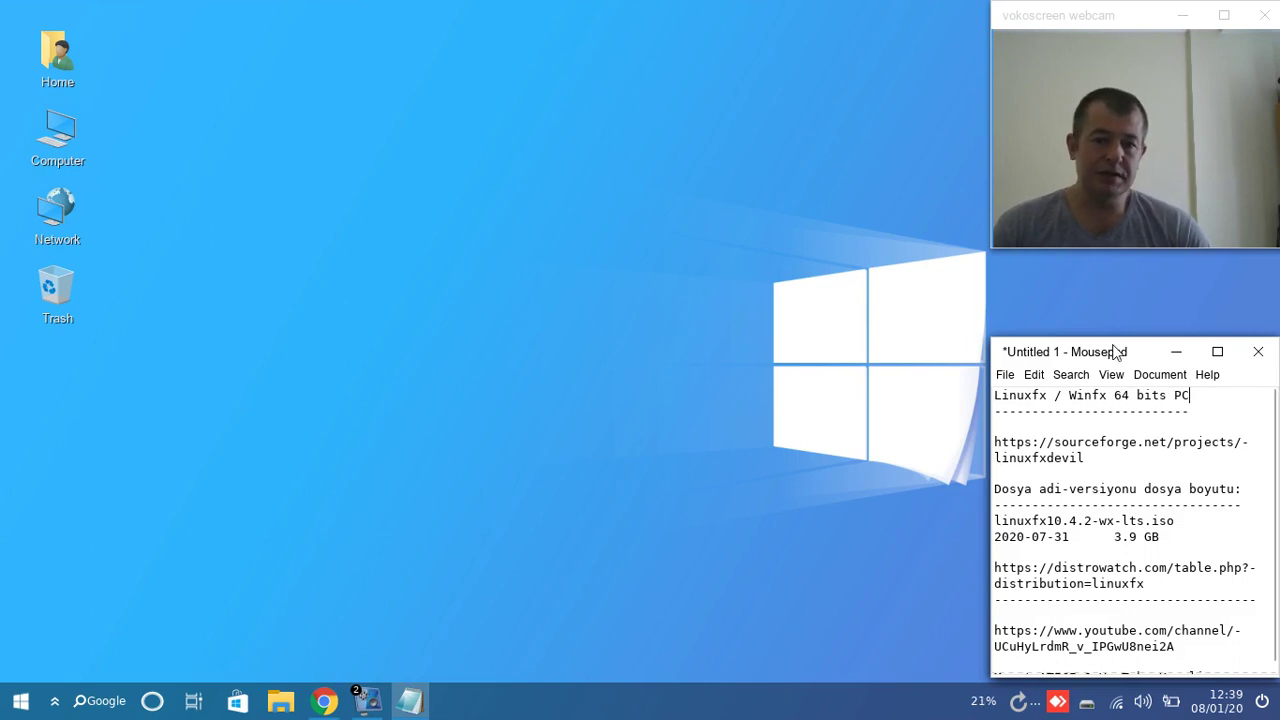
mouse_move(1120, 346)
left_mouse_down()
mouse_move(1120, 318)
mouse_move(1118, 345)
left_mouse_up()
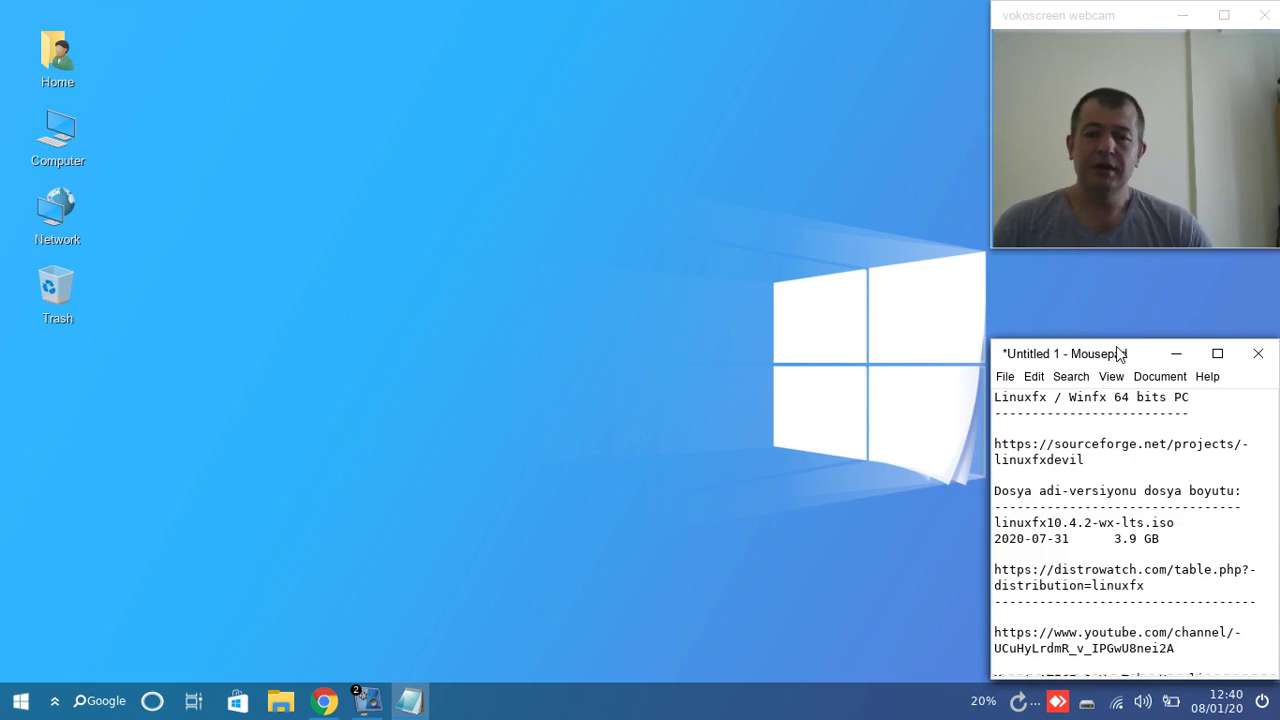
Step: Open the desktop assistant to view its help options, and dismiss it
left_click(152, 702)
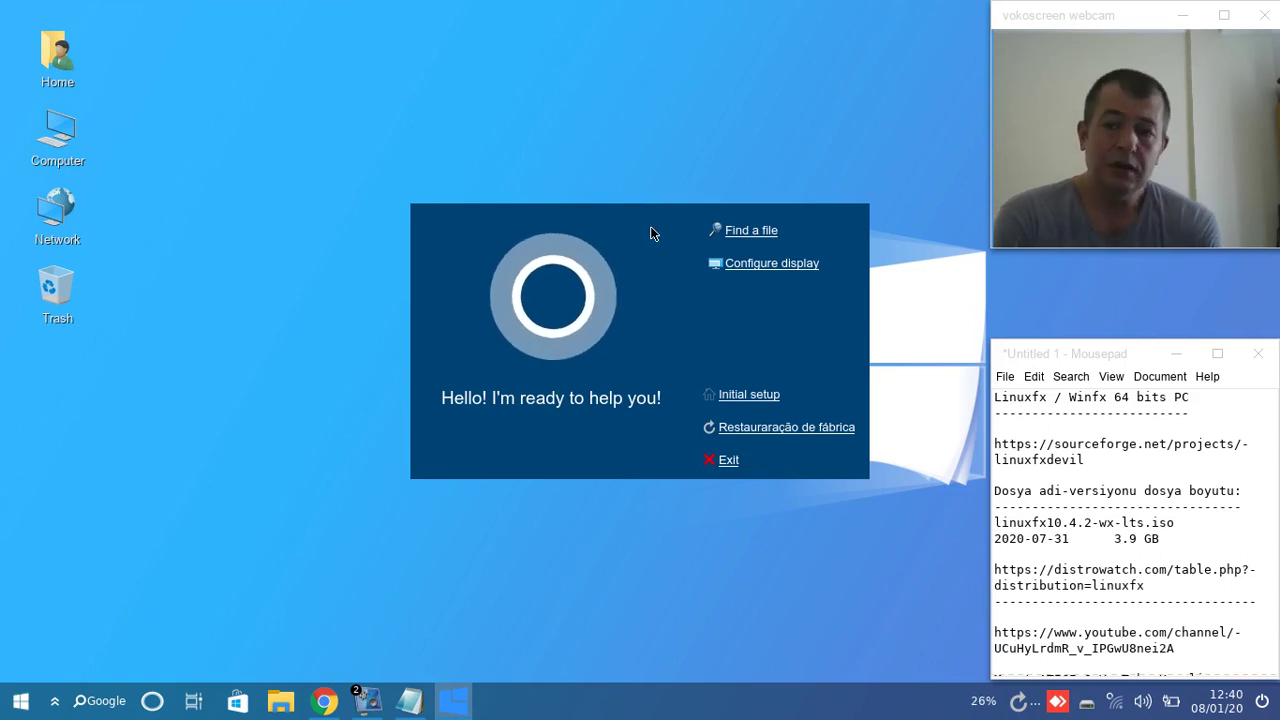
key("Escape")
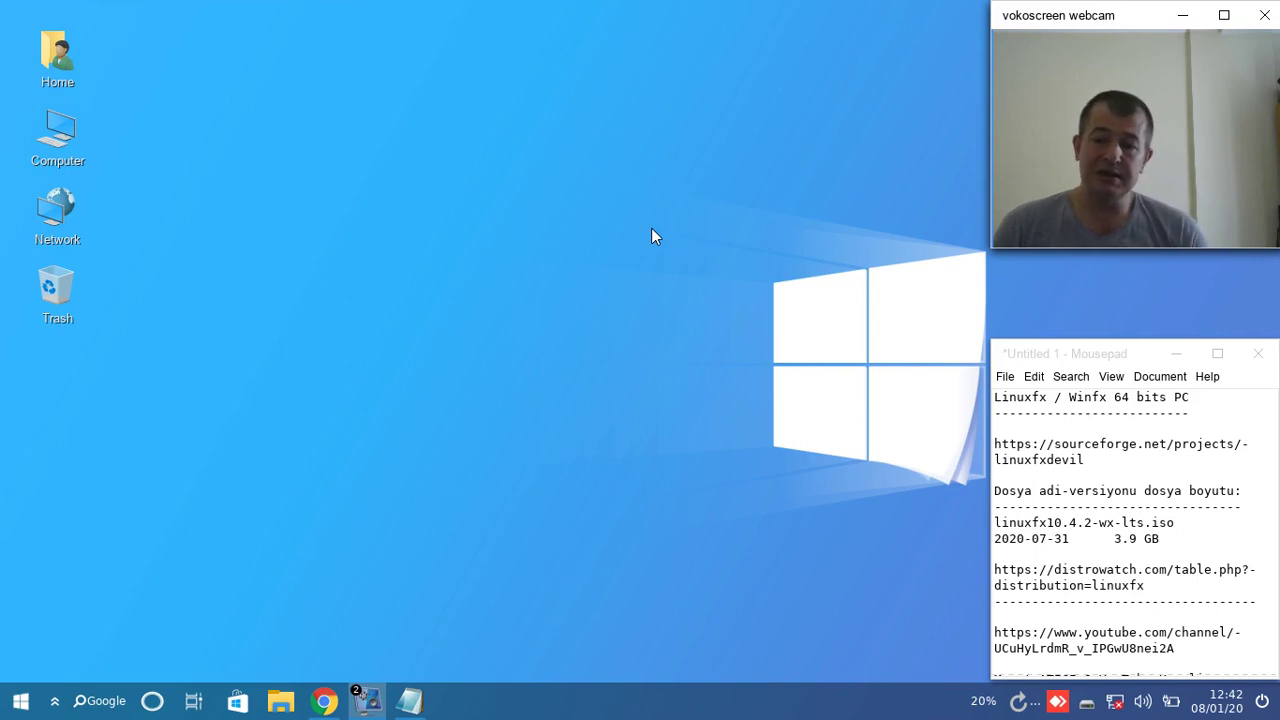
left_click(710, 285)
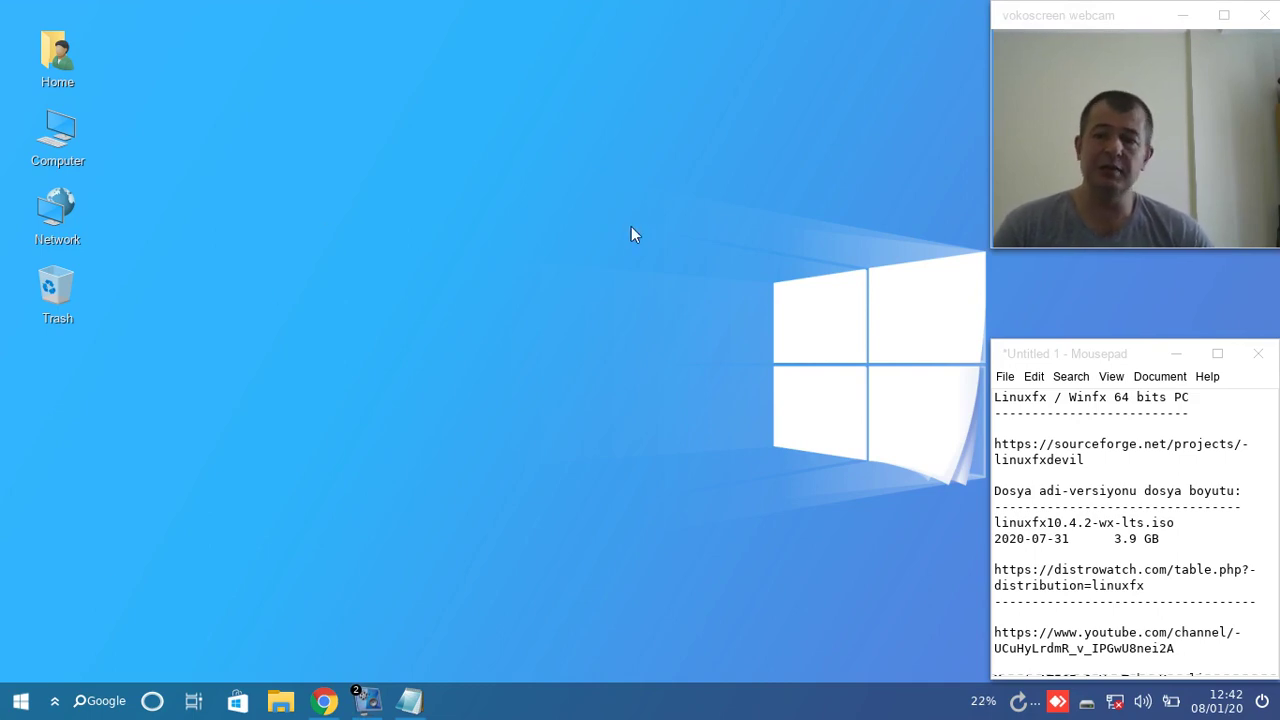
left_click_drag(176, 16, 117, 114)
left_click_drag(124, 70, 4, 52)
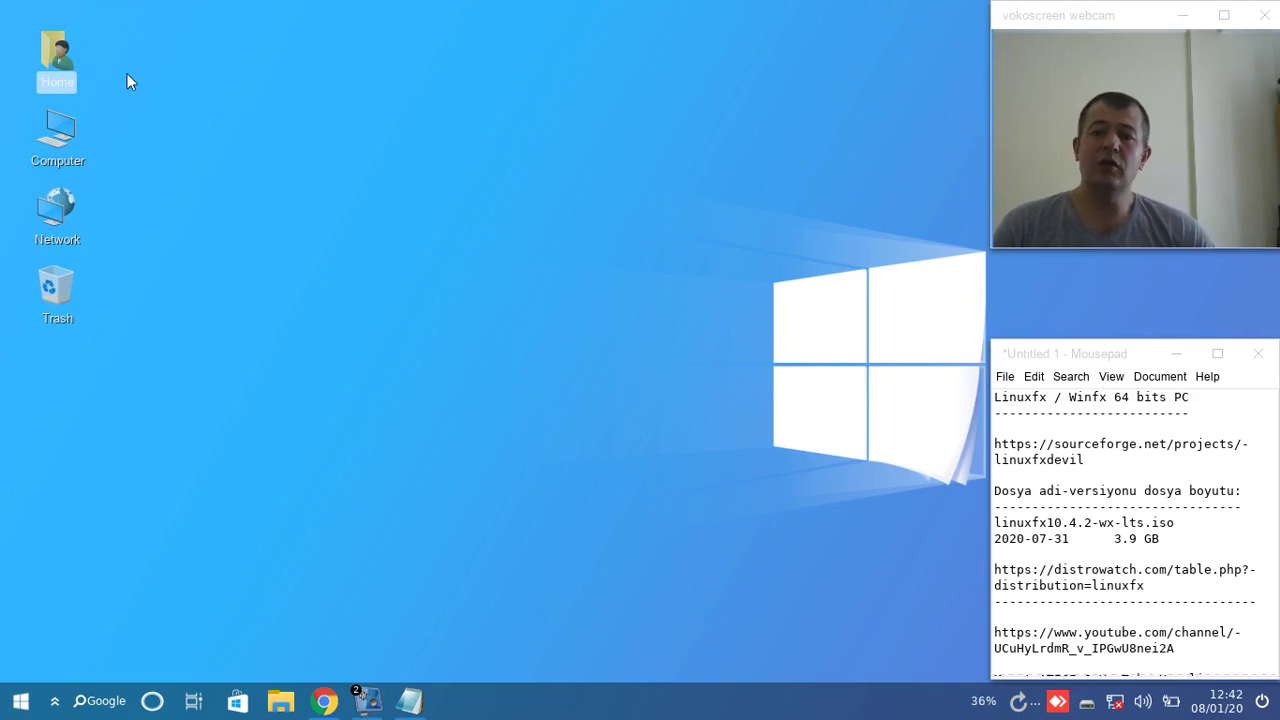
left_click(133, 146)
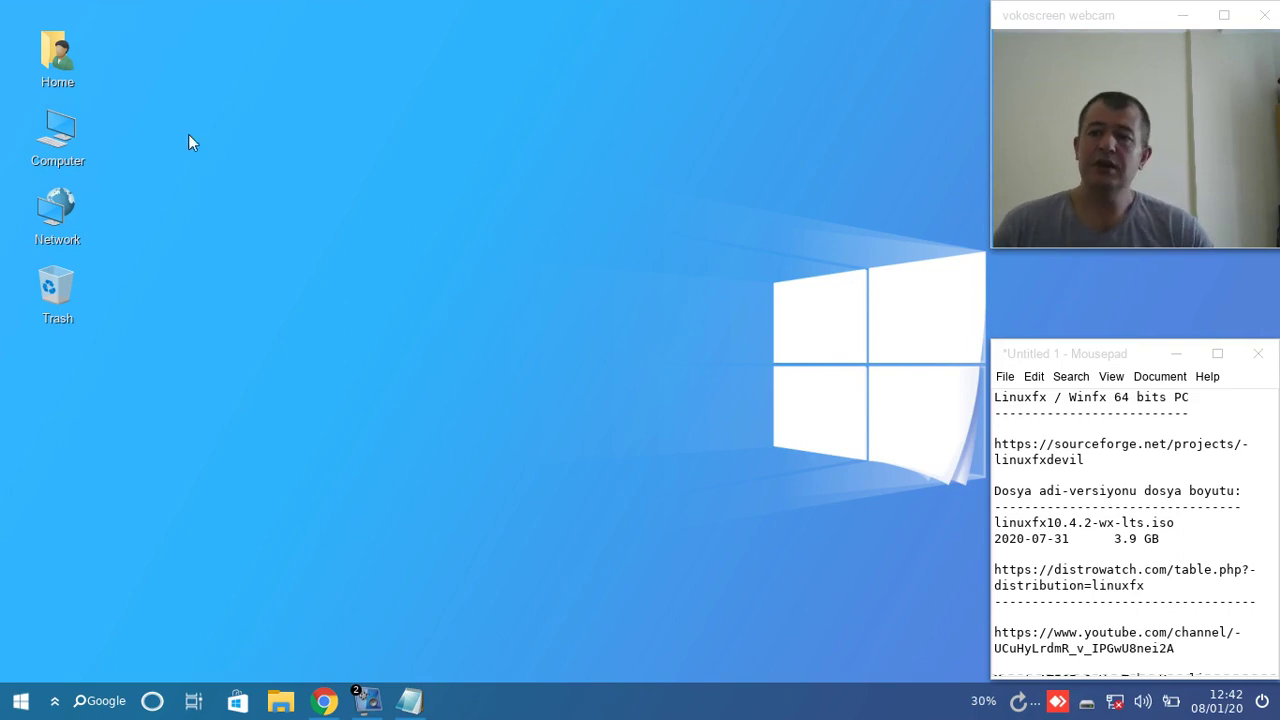
Step: Open the Home folder from the desktop and look over its folders
double_click(57, 55)
left_click_drag(557, 108, 455, 30)
left_click_drag(512, 106, 398, 16)
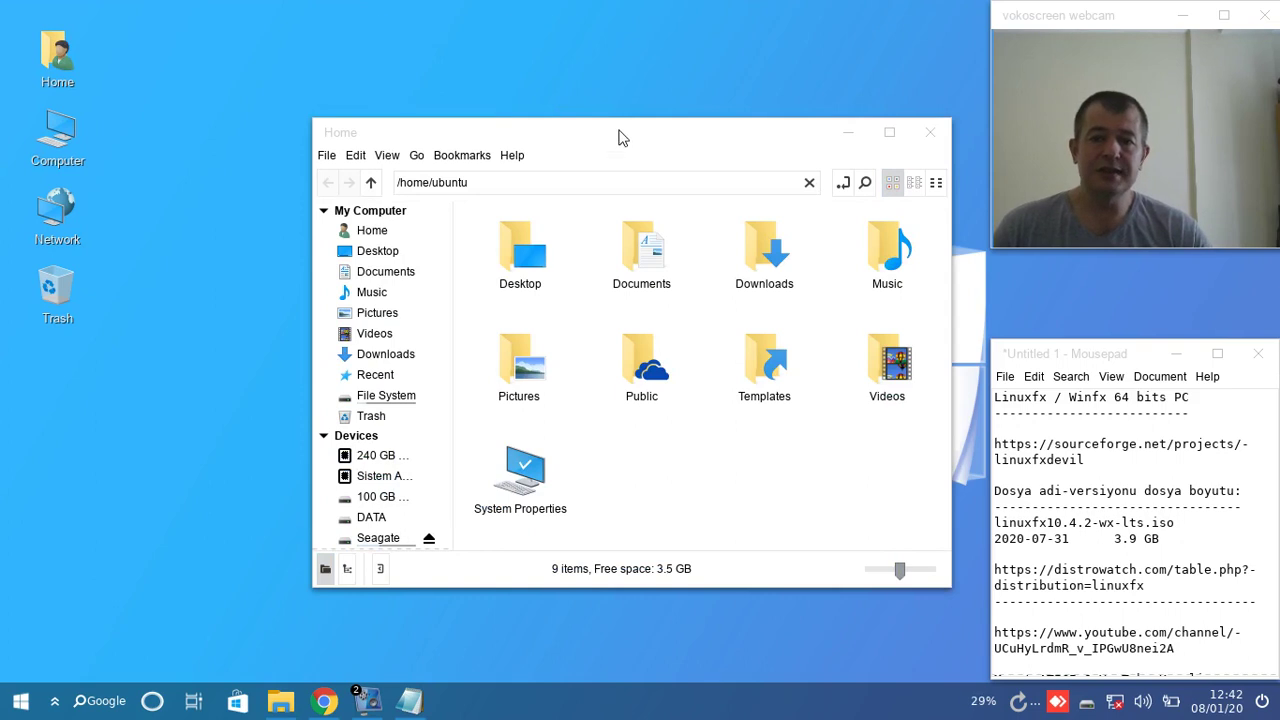
left_click_drag(605, 130, 431, 58)
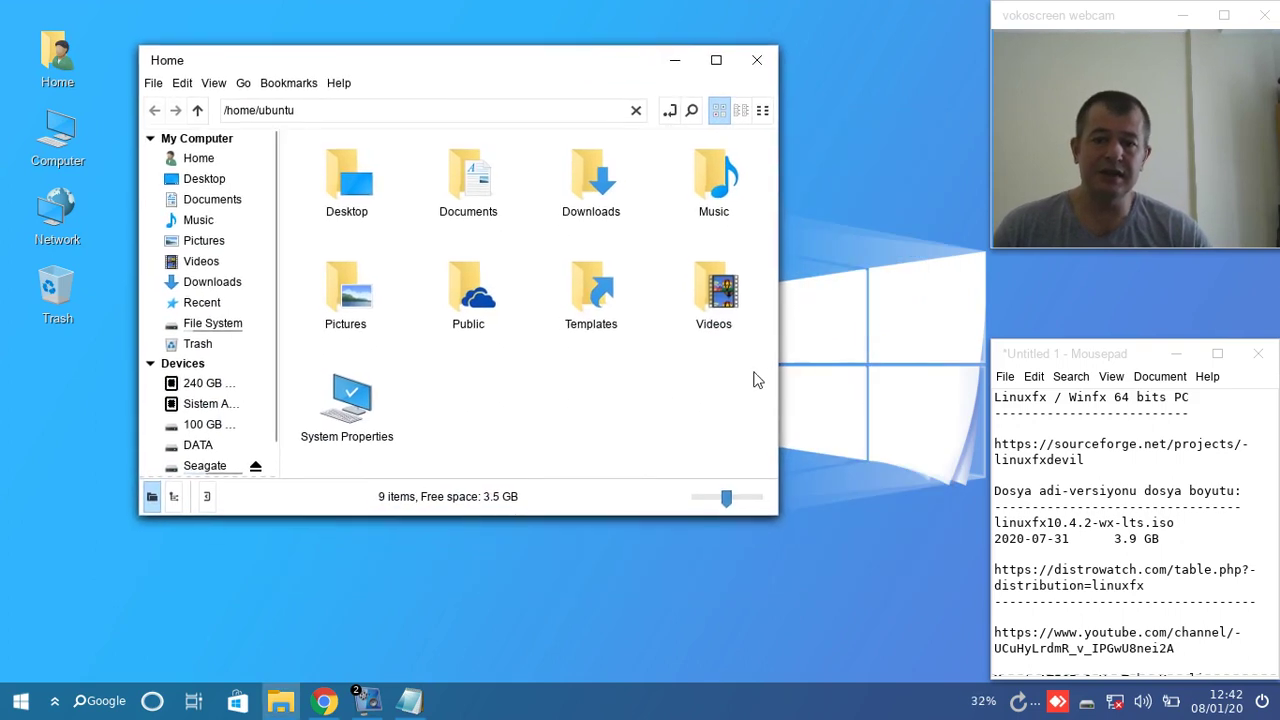
left_click_drag(760, 334, 308, 177)
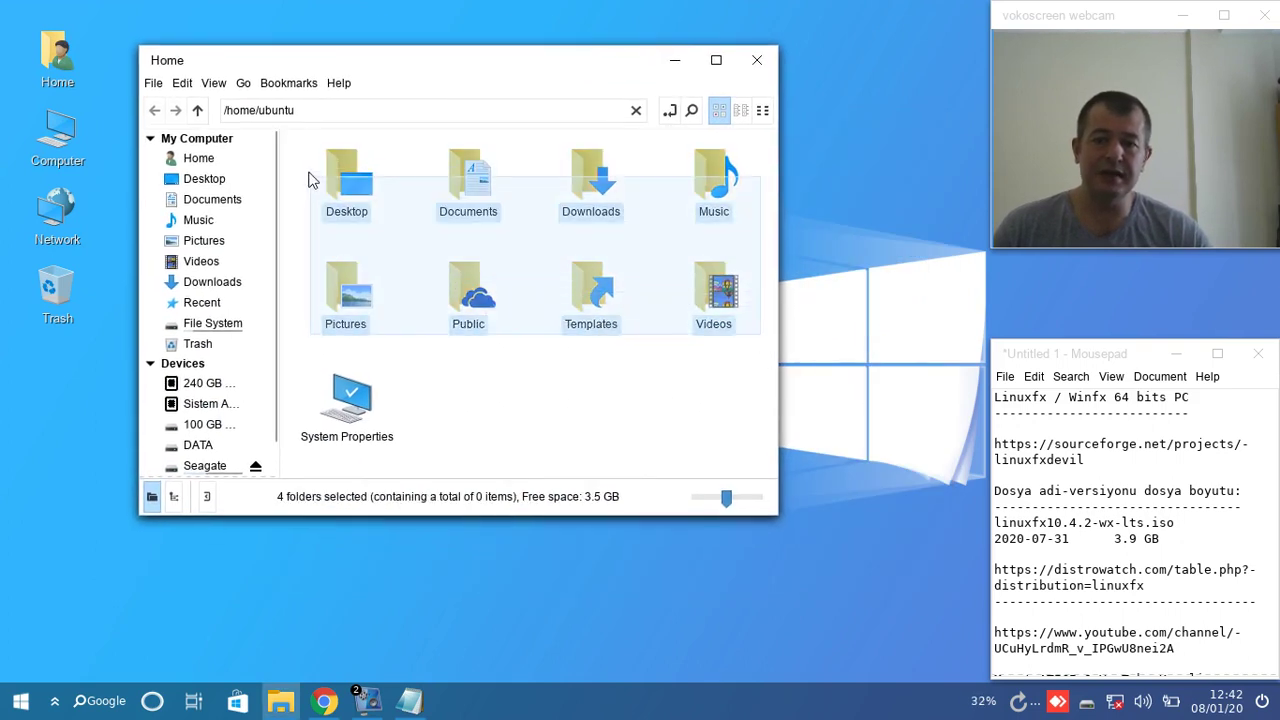
left_click(627, 447)
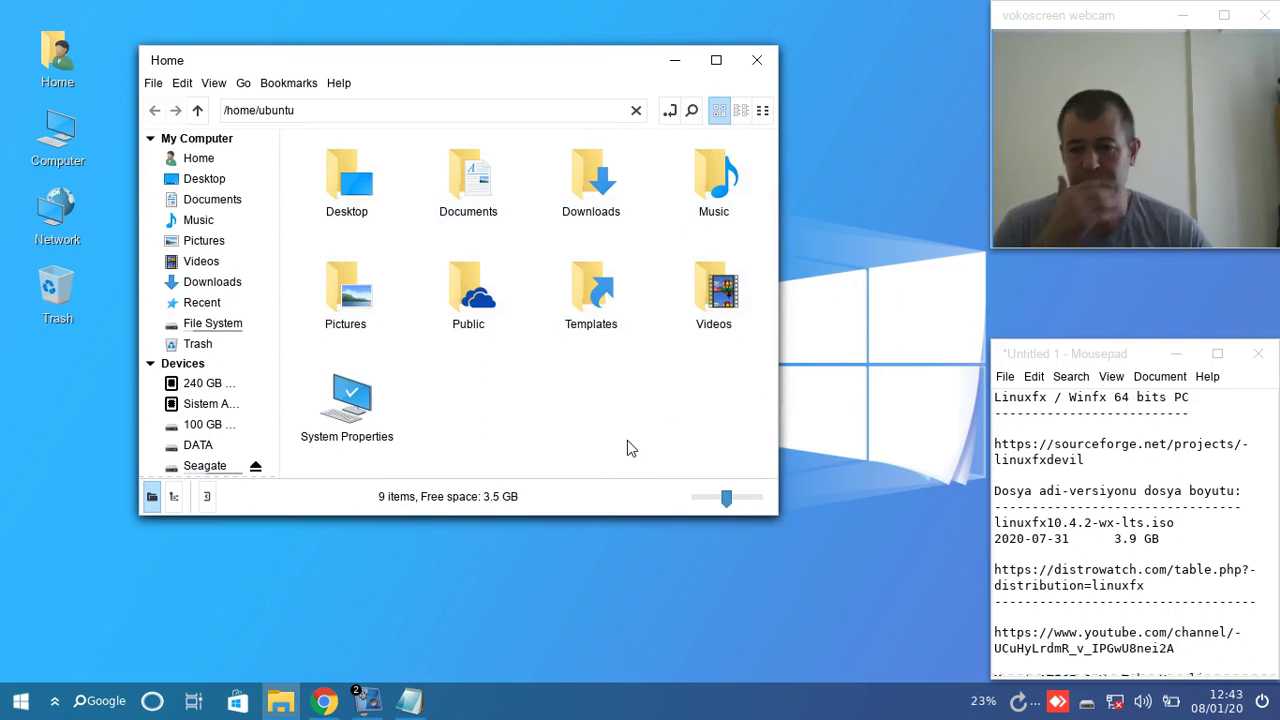
Step: Open System Properties from the Home folder to examine the edition, hardware and activation details, and close both windows
left_click(370, 448)
double_click(370, 448)
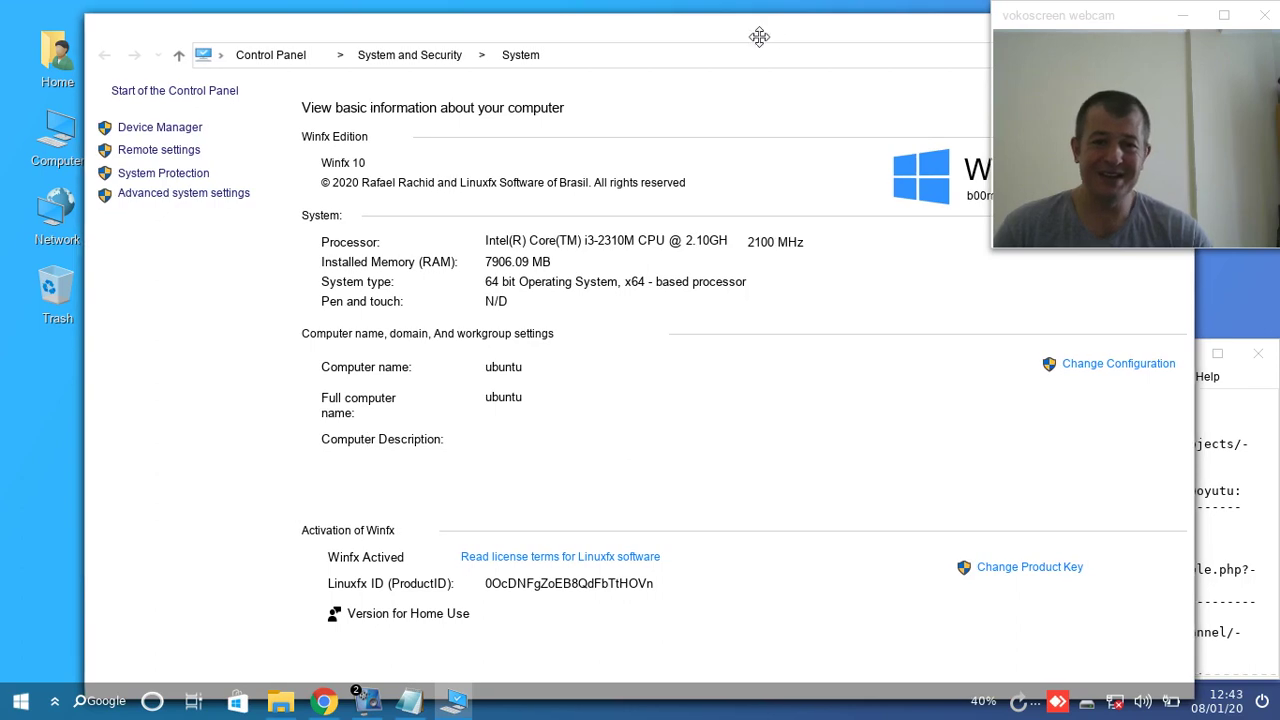
left_click_drag(759, 37, 725, 270)
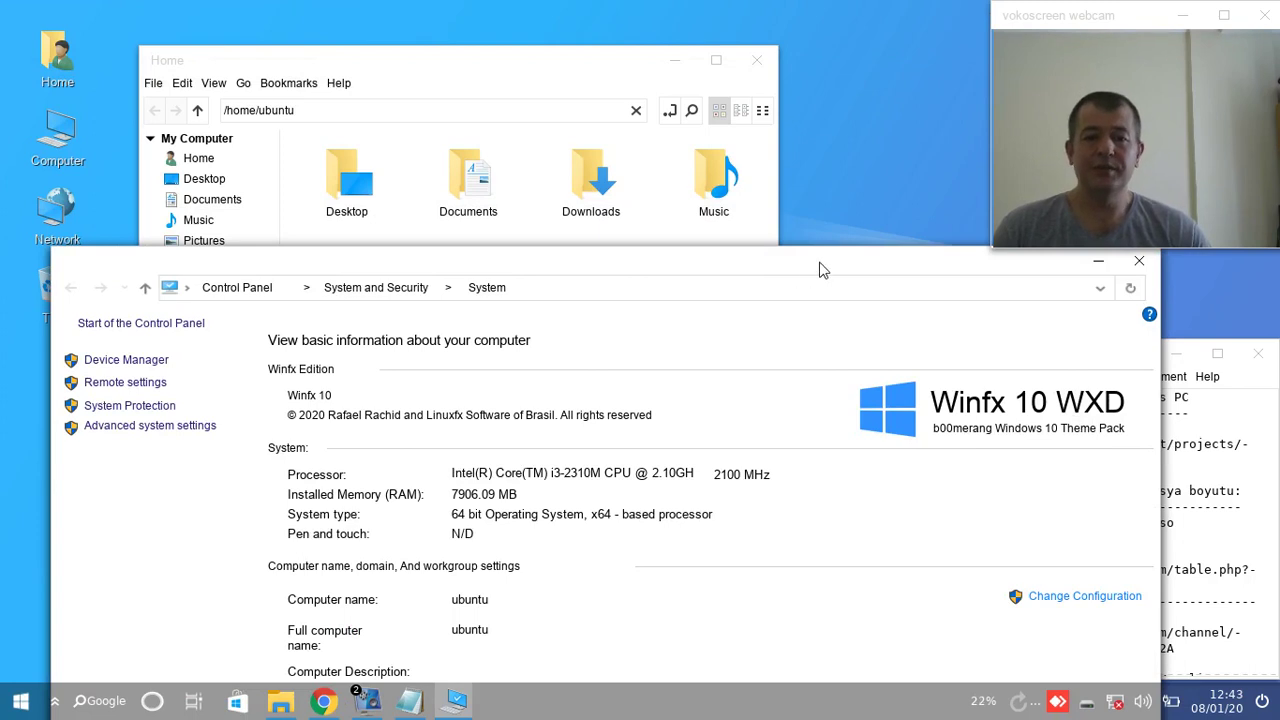
left_click_drag(818, 260, 758, 24)
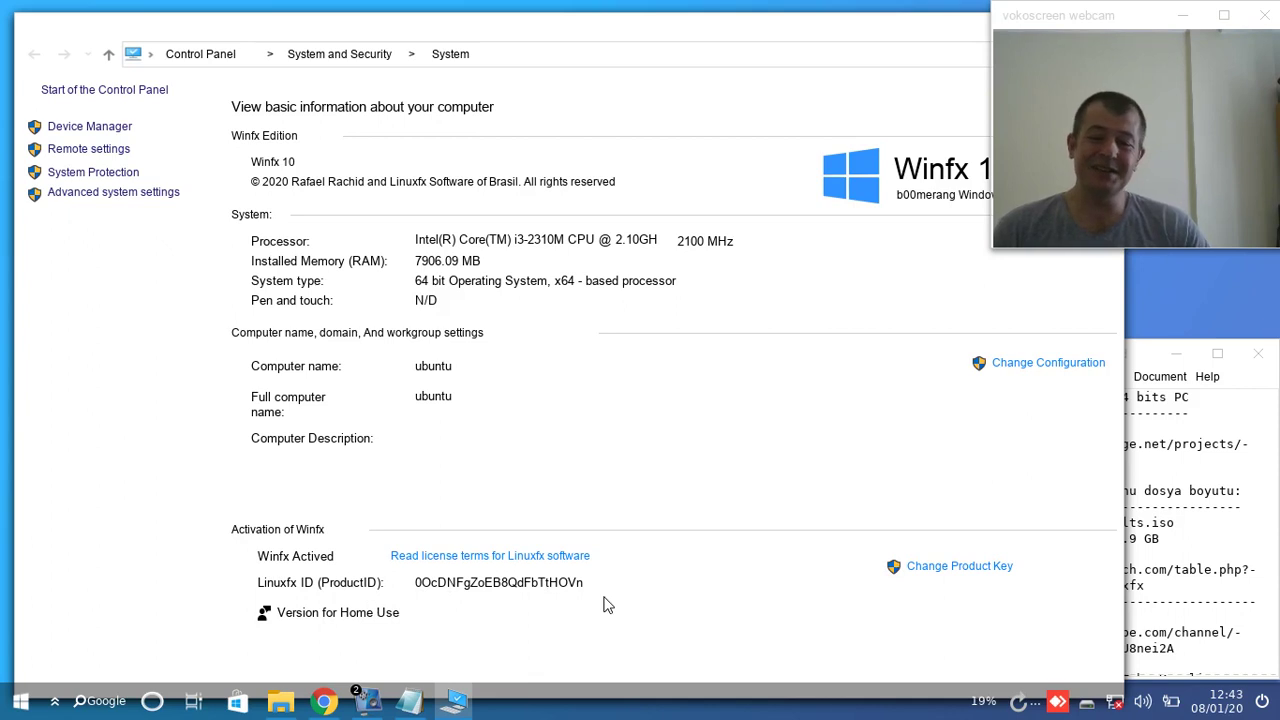
left_click_drag(645, 30, 724, 290)
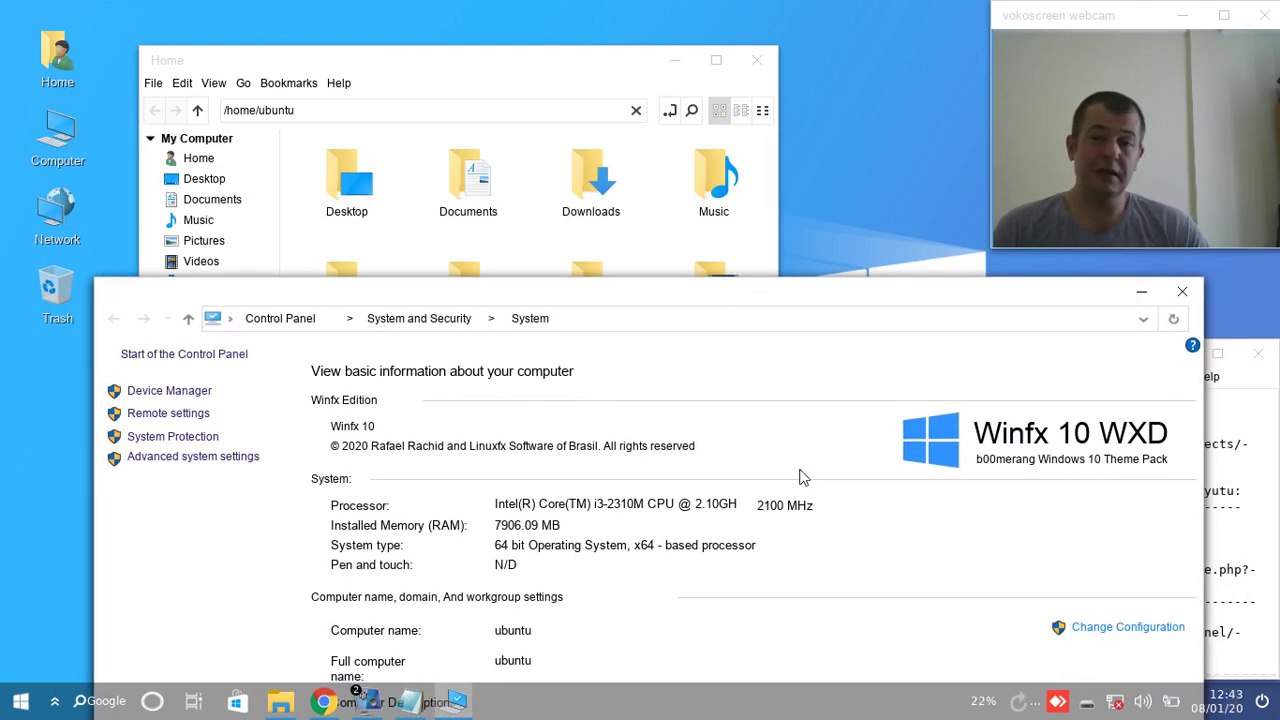
mouse_move(849, 290)
left_mouse_down()
mouse_move(820, 251)
mouse_move(843, 306)
left_mouse_up()
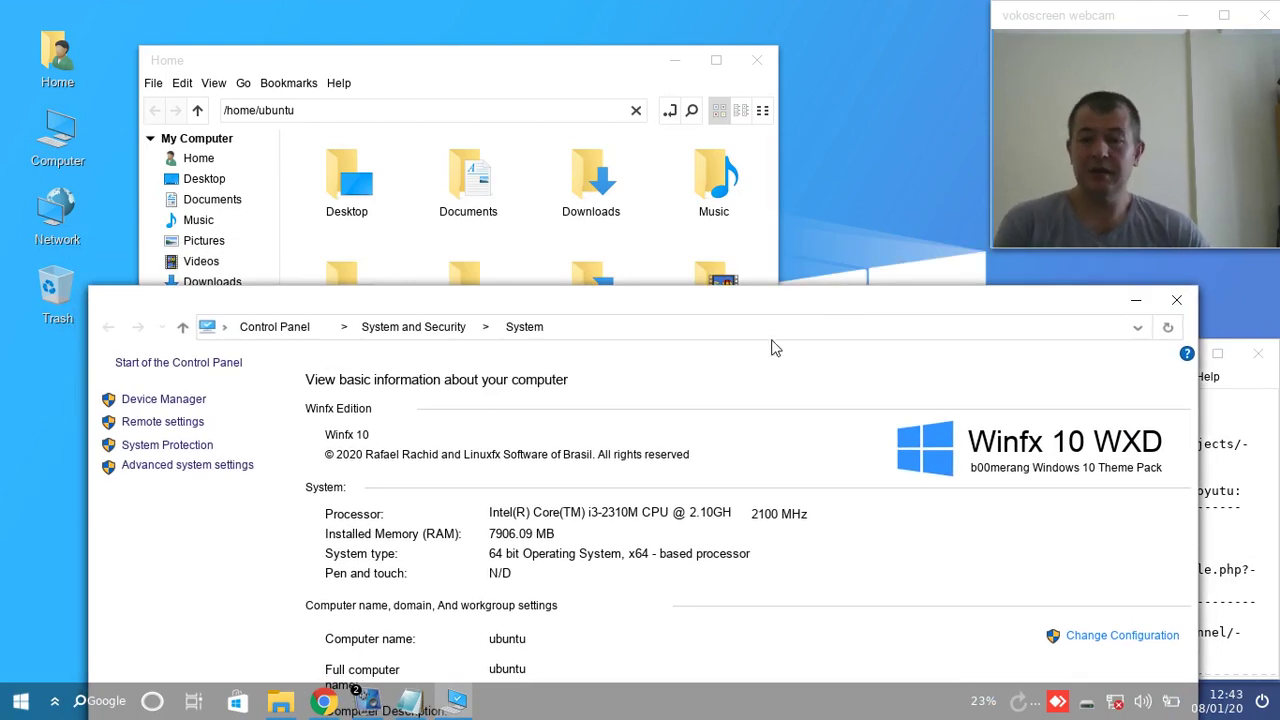
left_click(1176, 300)
left_click(757, 60)
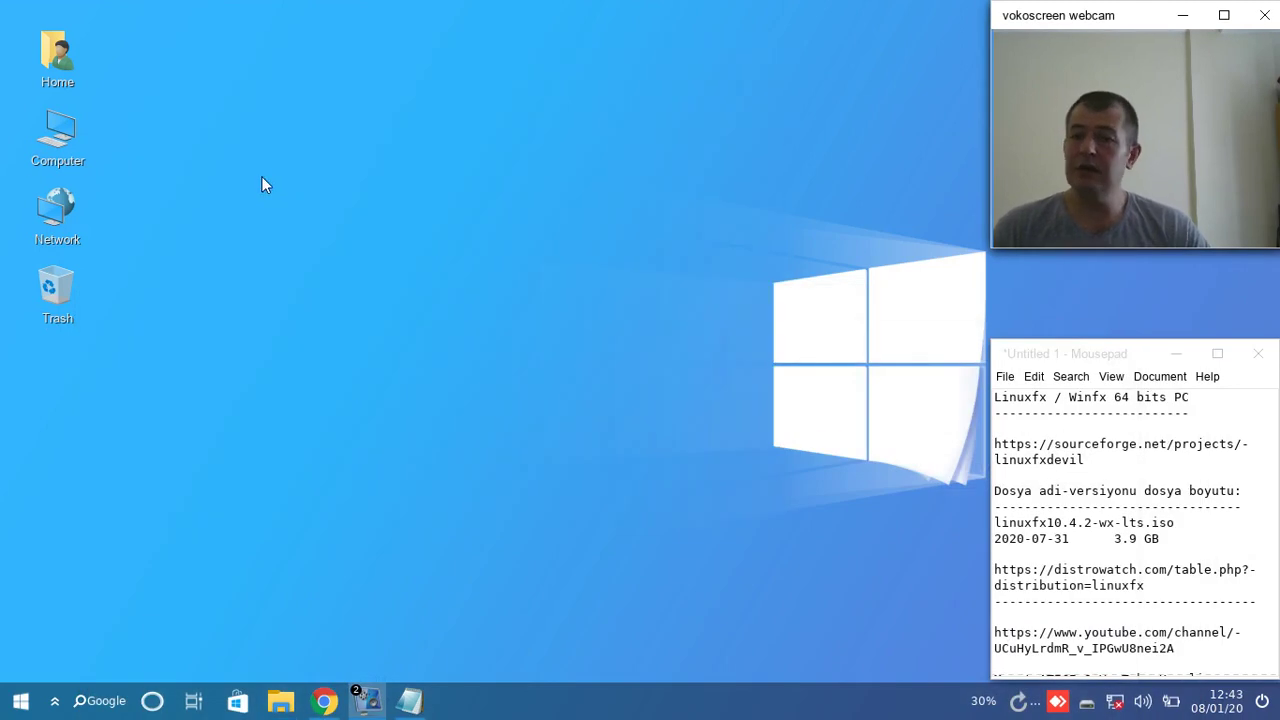
Step: Open Computer from the desktop and look over the listed drives
right_click(50, 160)
left_click(84, 166)
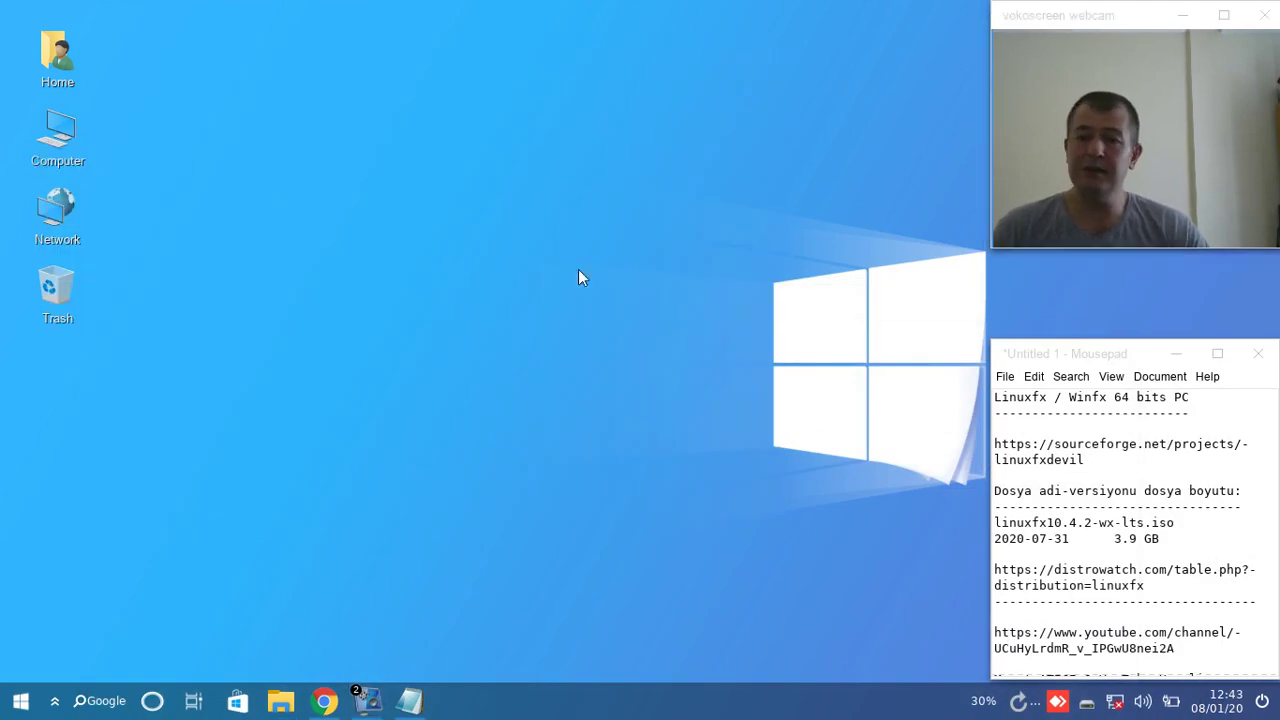
left_click_drag(924, 462, 468, 276)
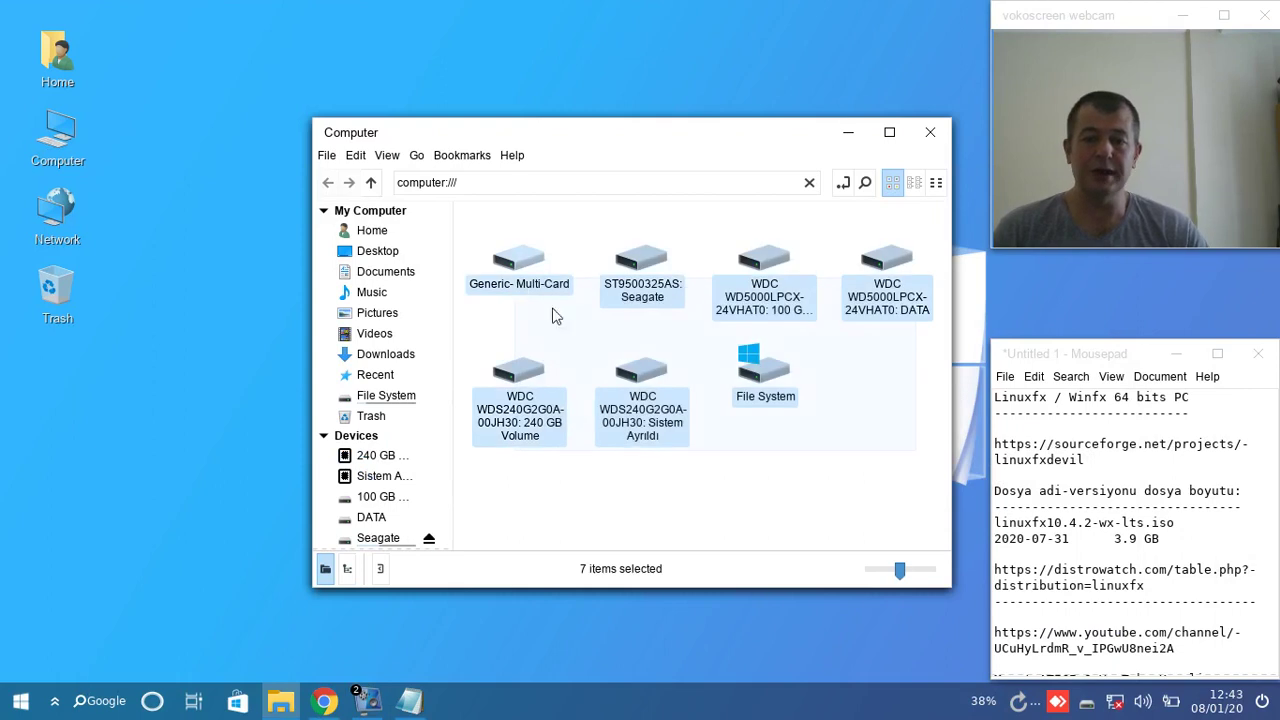
left_click(862, 524)
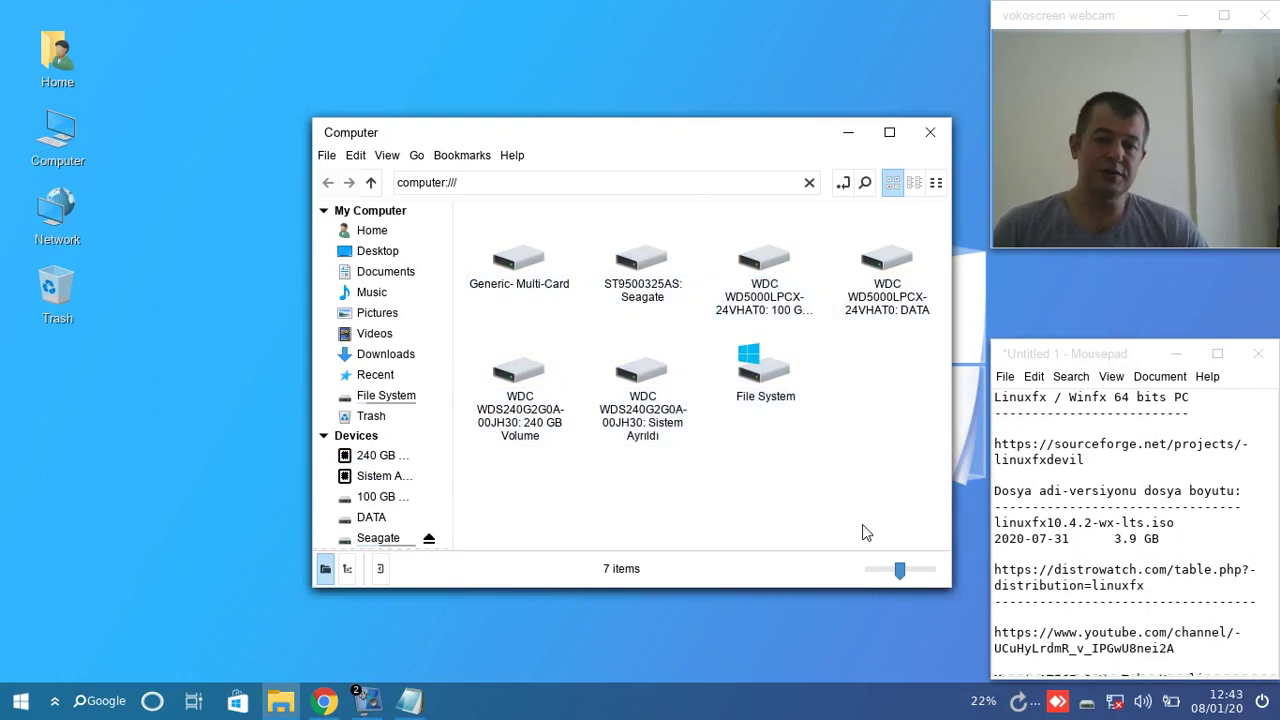
Step: Preview the drives in list and compact views, return to icon view, and close the Computer window
left_click_drag(700, 140, 619, 43)
left_click_drag(778, 380, 400, 180)
left_click(853, 88)
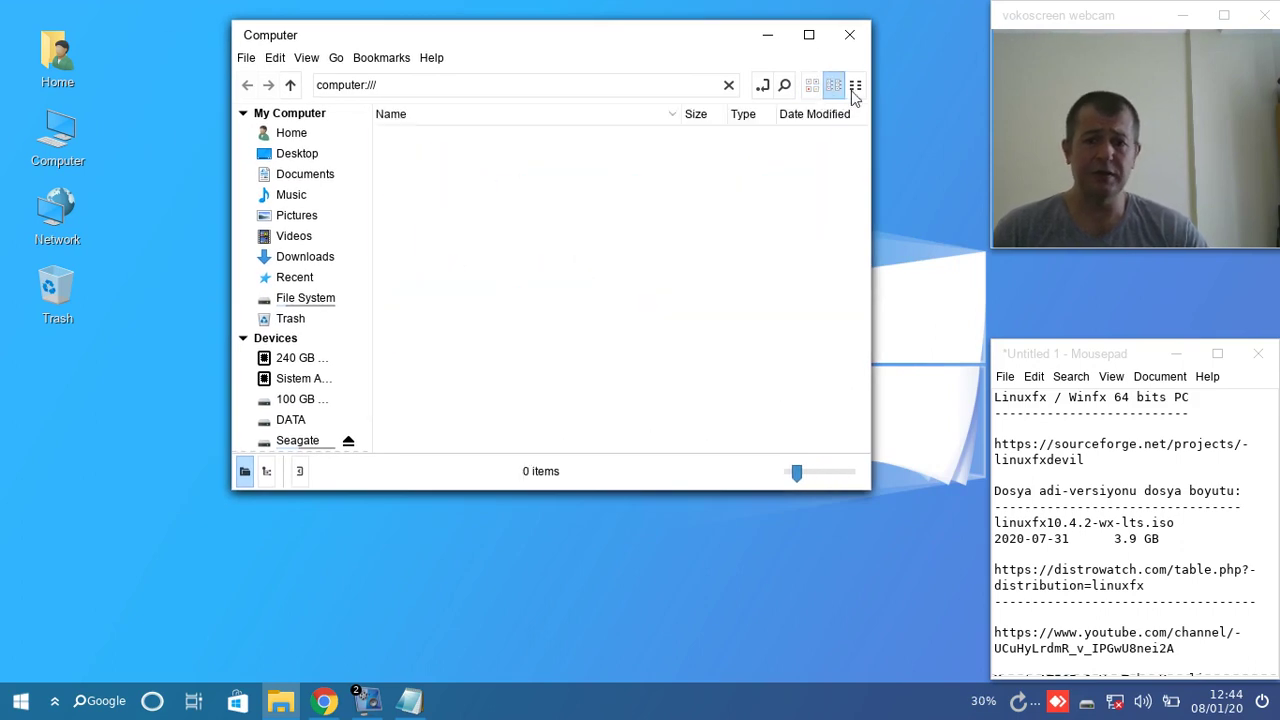
left_click(851, 92)
left_click(812, 88)
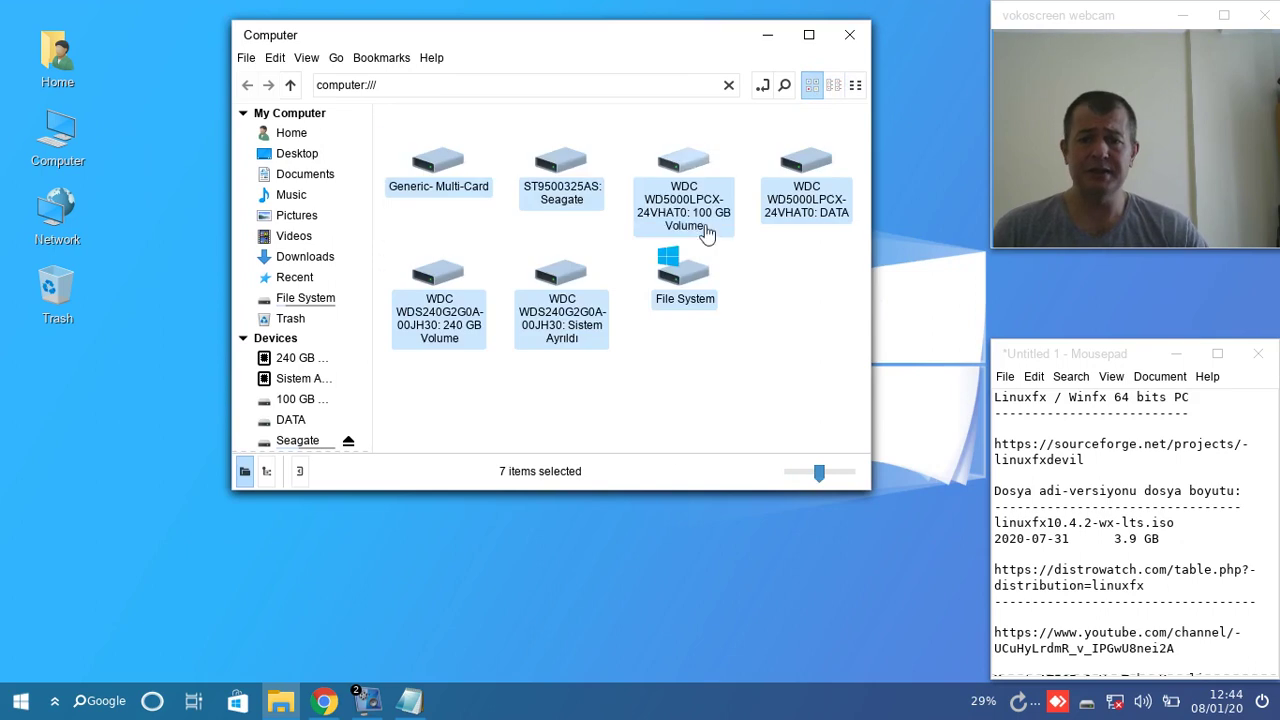
left_click(765, 449)
mouse_move(821, 478)
left_mouse_down()
mouse_move(842, 478)
mouse_move(808, 479)
mouse_move(833, 481)
mouse_move(828, 490)
left_mouse_up()
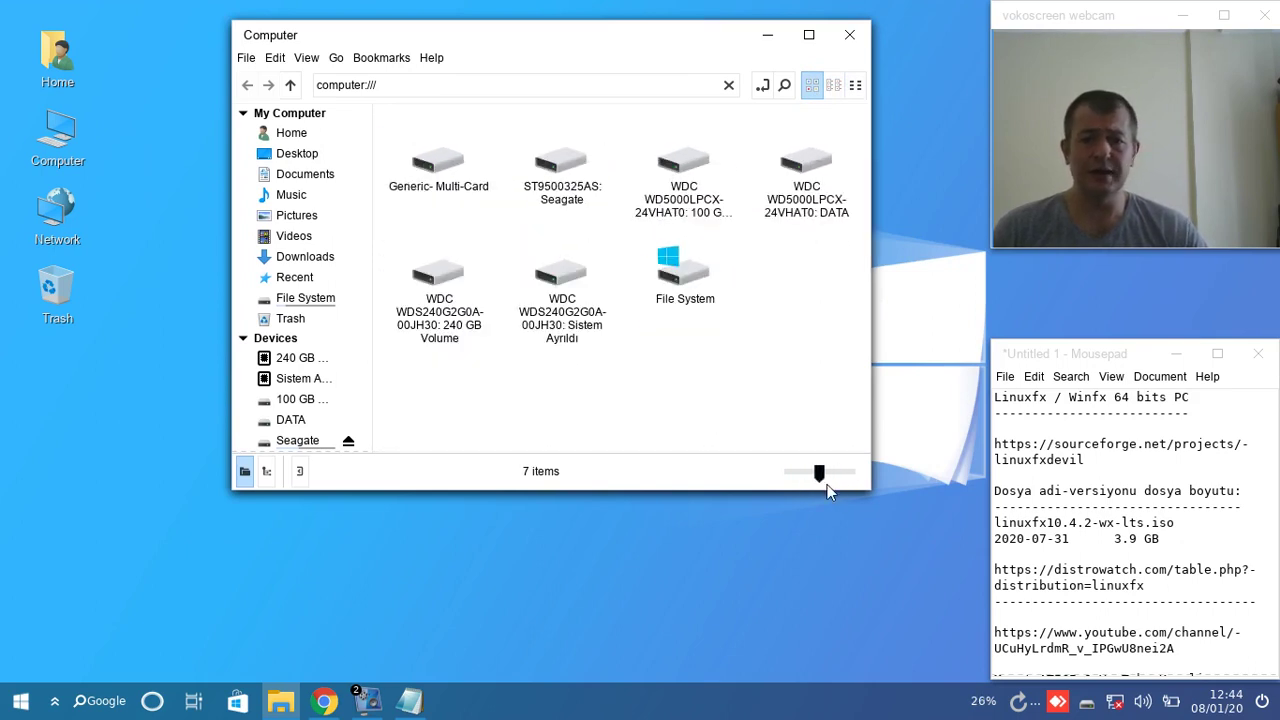
left_click(848, 37)
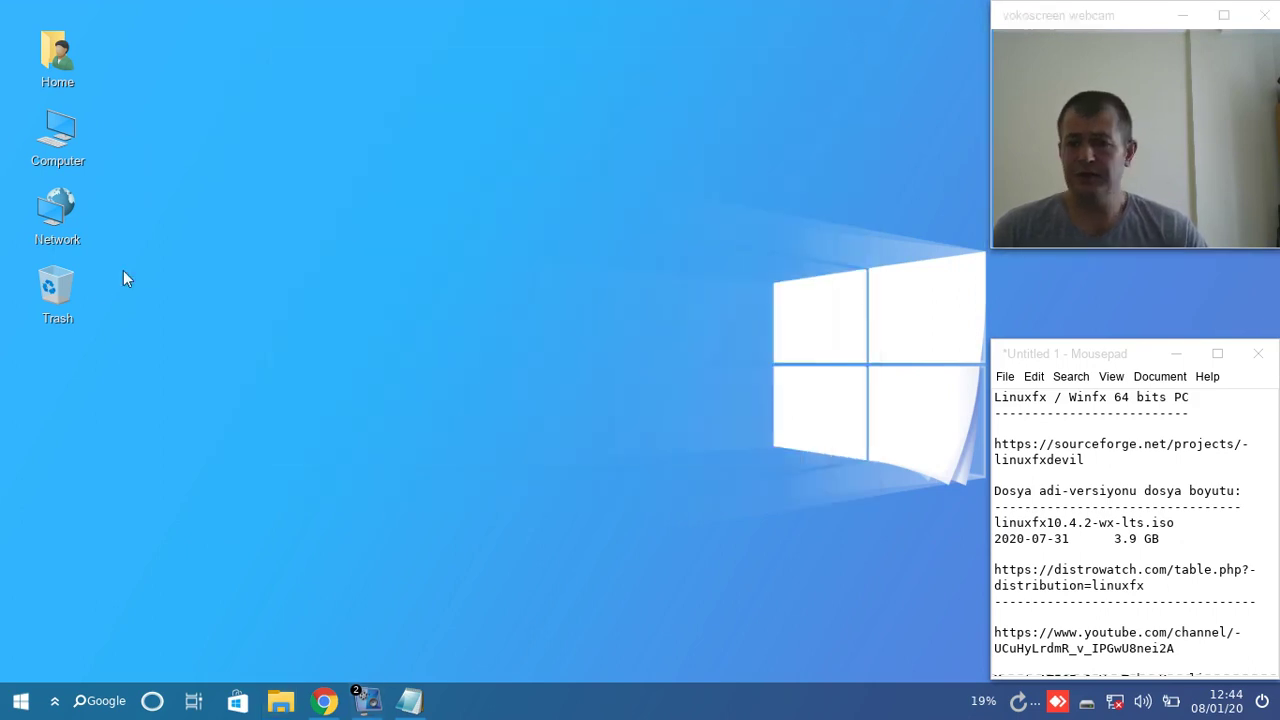
Step: Open the Trash from the desktop to check its contents, and close it
left_click(60, 298)
double_click(62, 300)
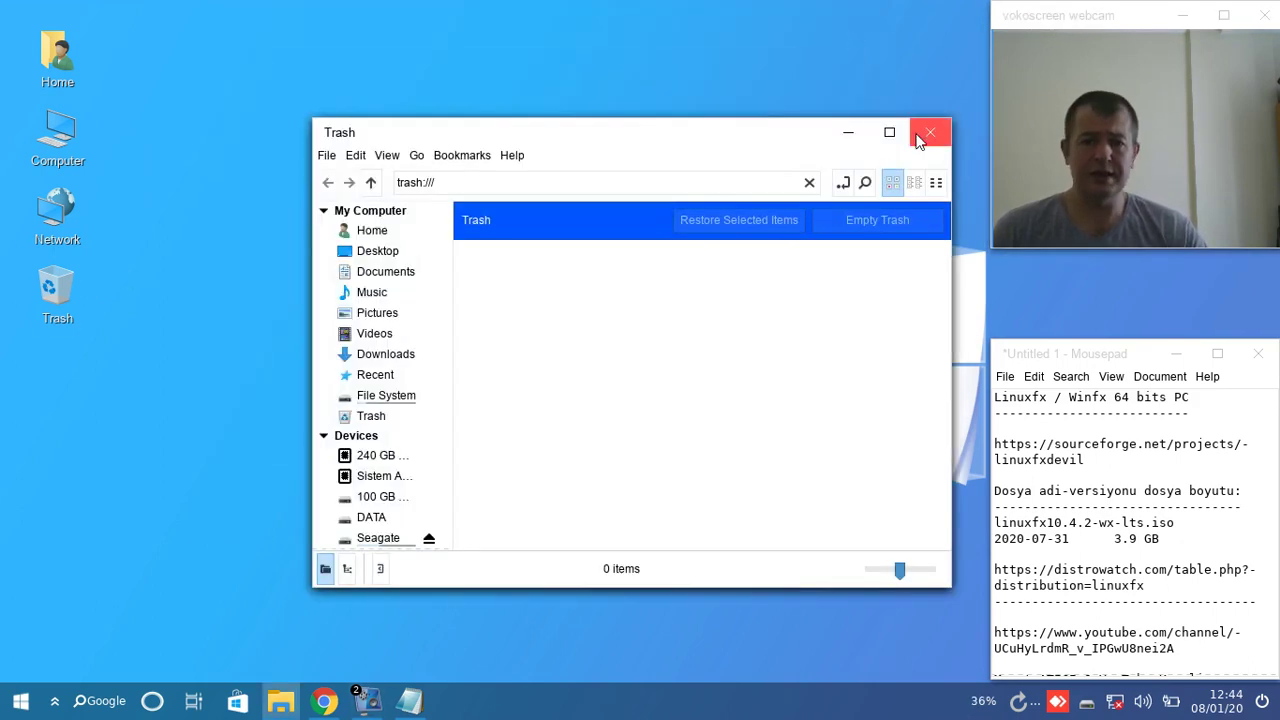
left_click(908, 131)
left_click(755, 183)
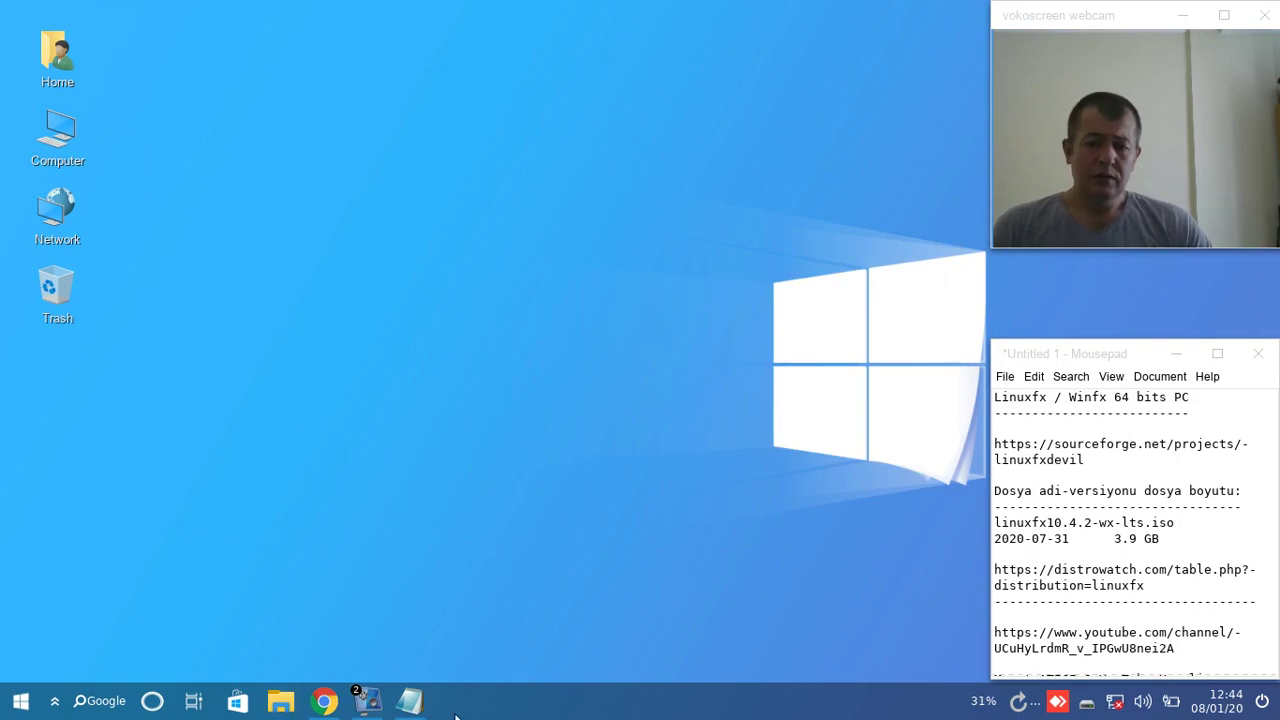
Step: Show the bare desktop and restore the windows, and view the session's power options without choosing one
left_click(1277, 700)
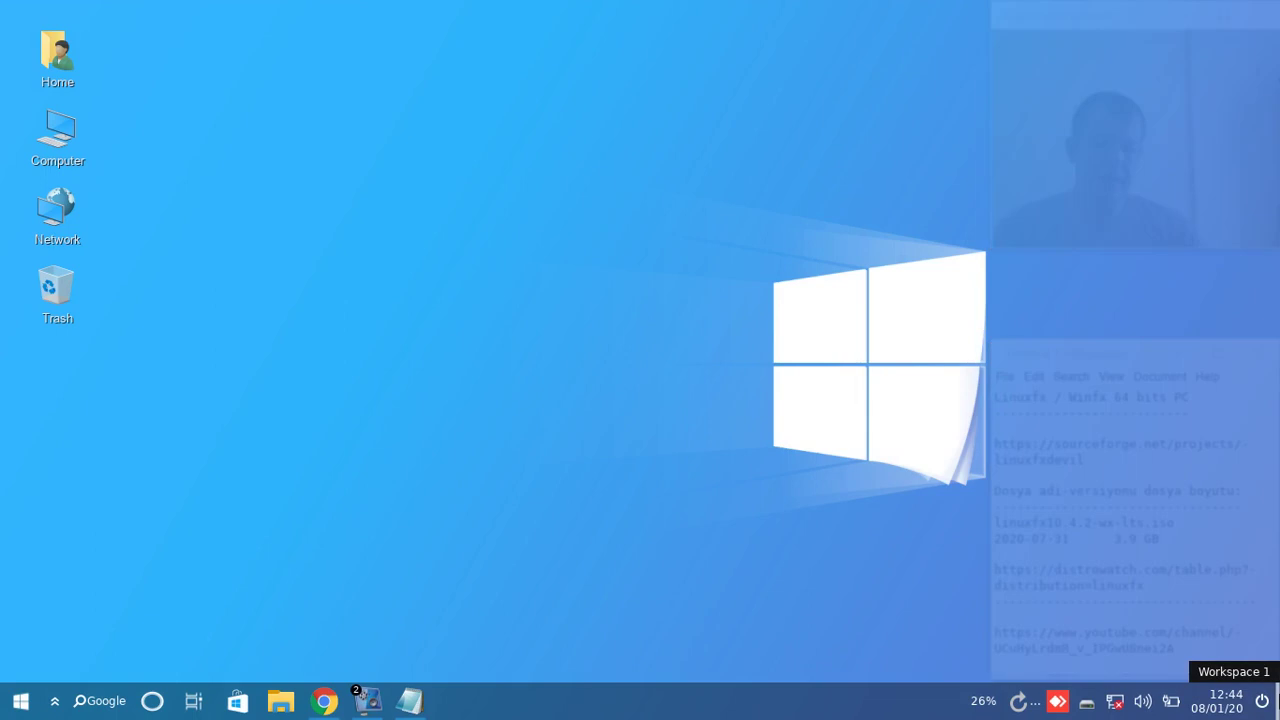
left_click(1277, 700)
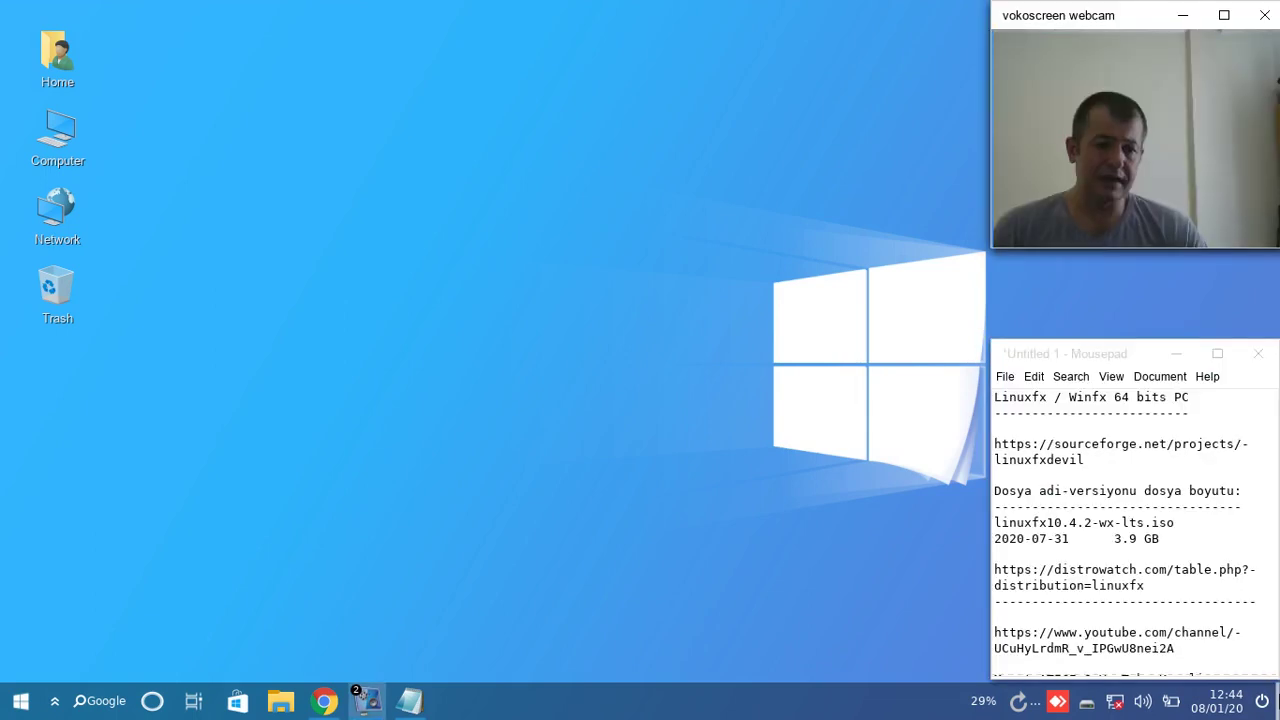
left_click(1263, 702)
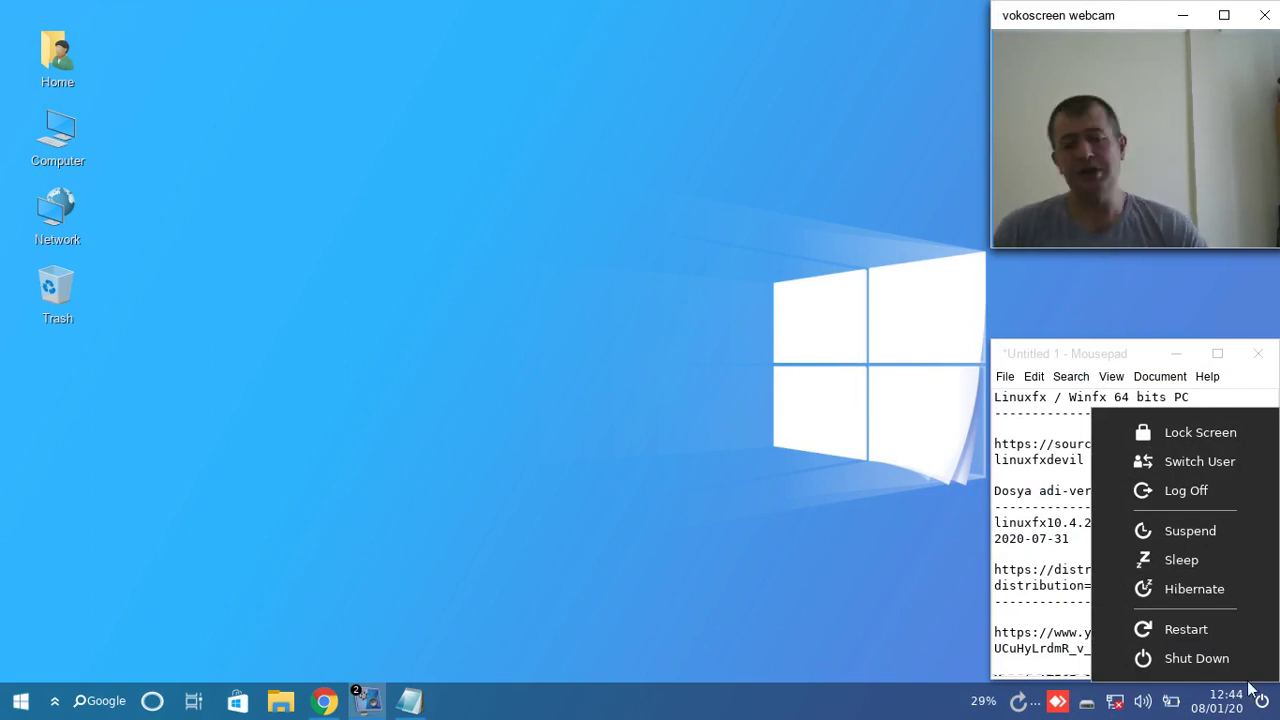
left_click(622, 354)
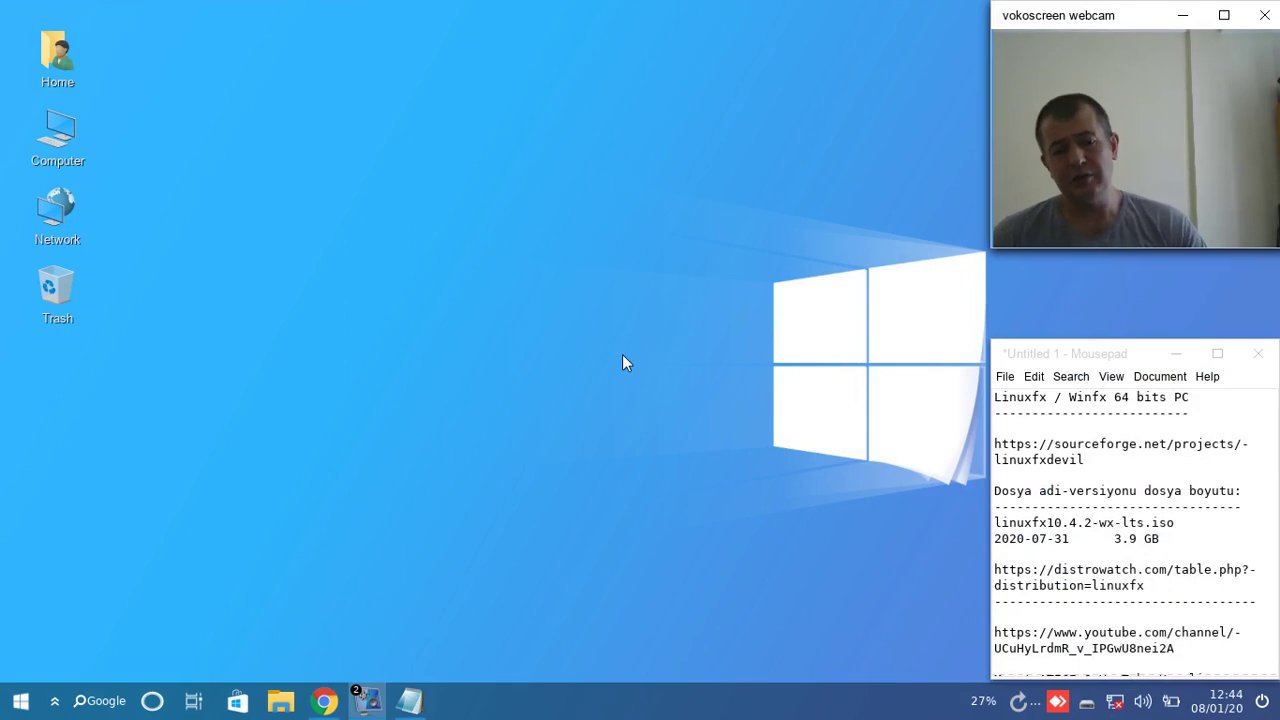
Step: View the system calendar and the battery status with its brightness control
mouse_move(1074, 364)
left_mouse_down()
mouse_move(1085, 335)
mouse_move(1079, 355)
left_mouse_up()
left_click(1220, 693)
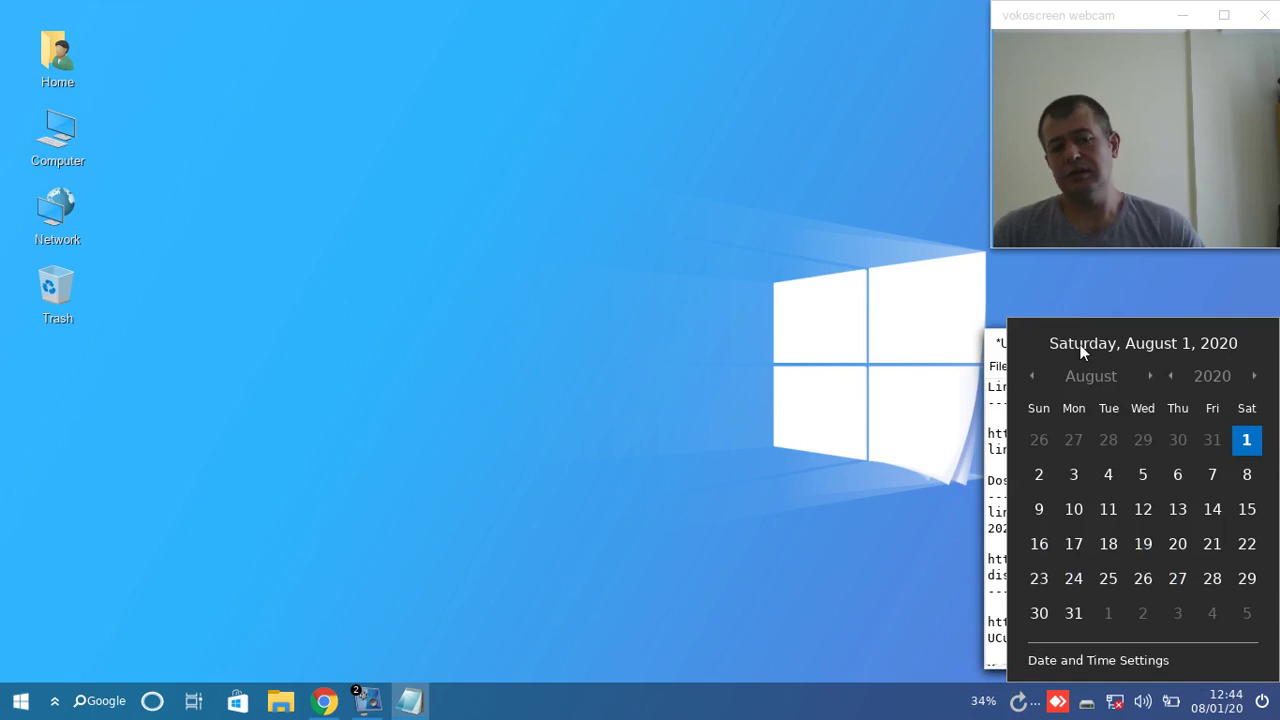
left_click(1175, 707)
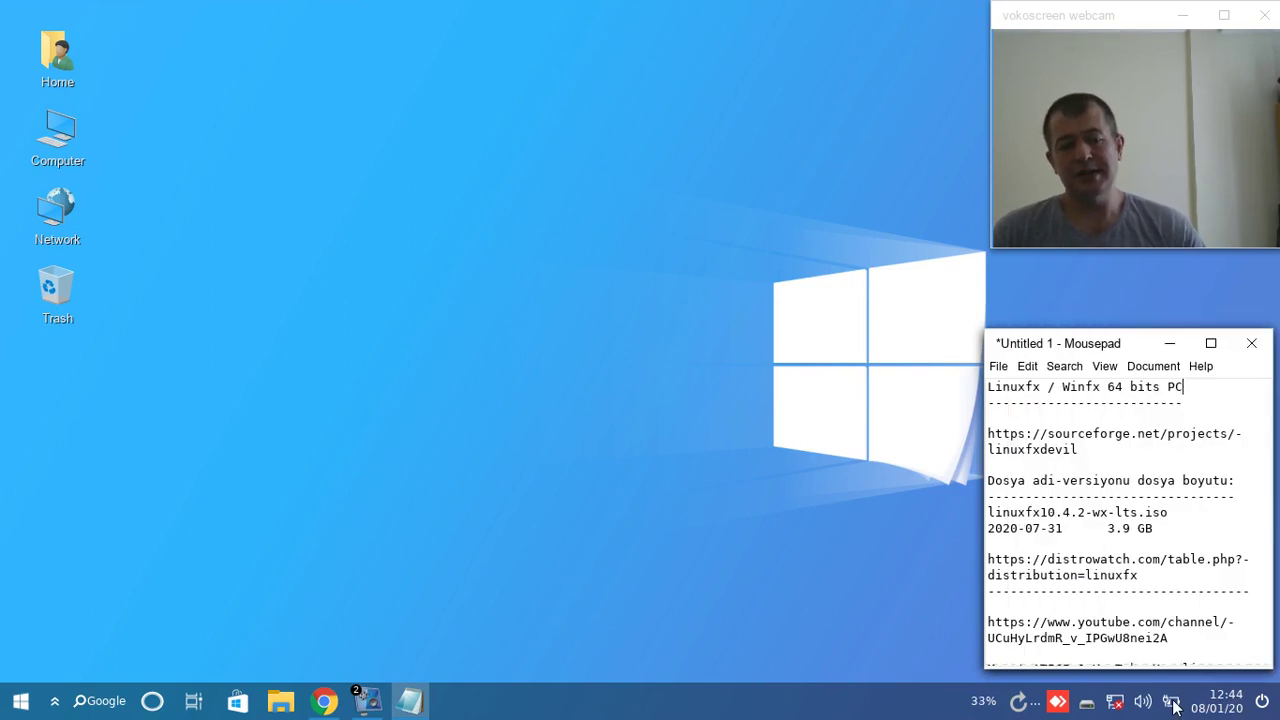
left_click(1175, 707)
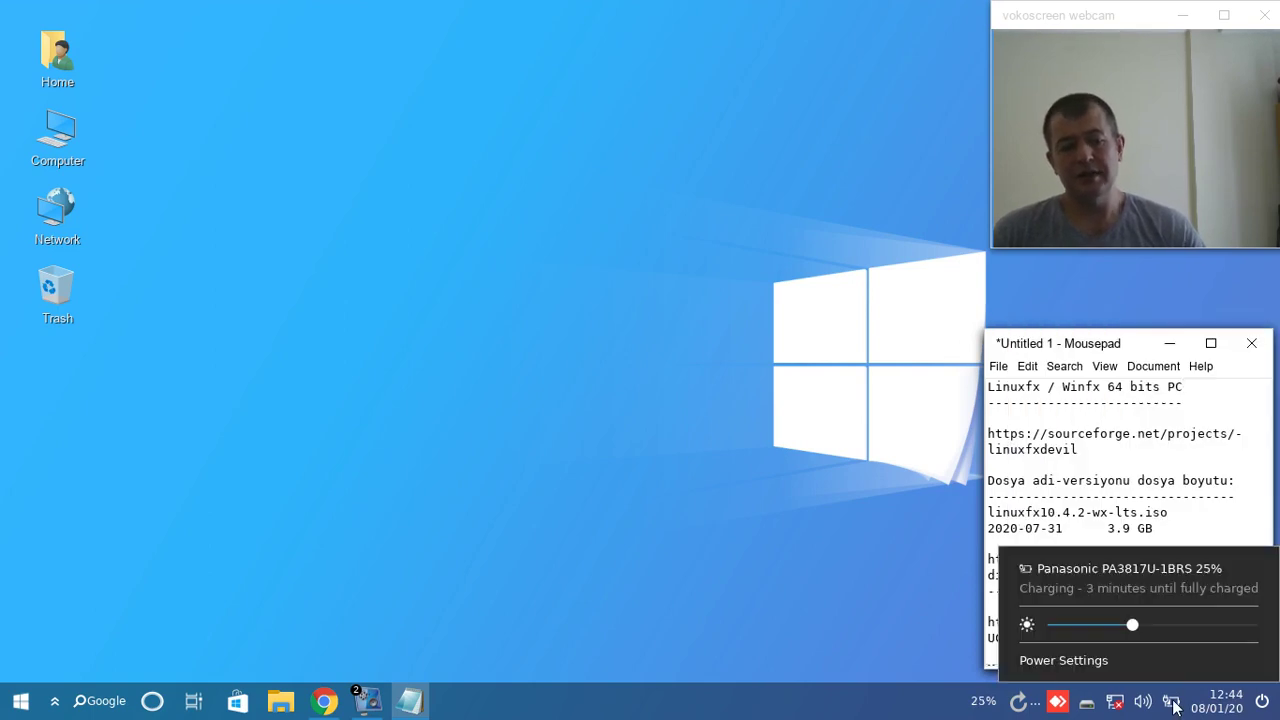
Step: Adjust the screen brightness, lower the sound volume slightly, and close the volume control
left_click_drag(1204, 626, 1133, 623)
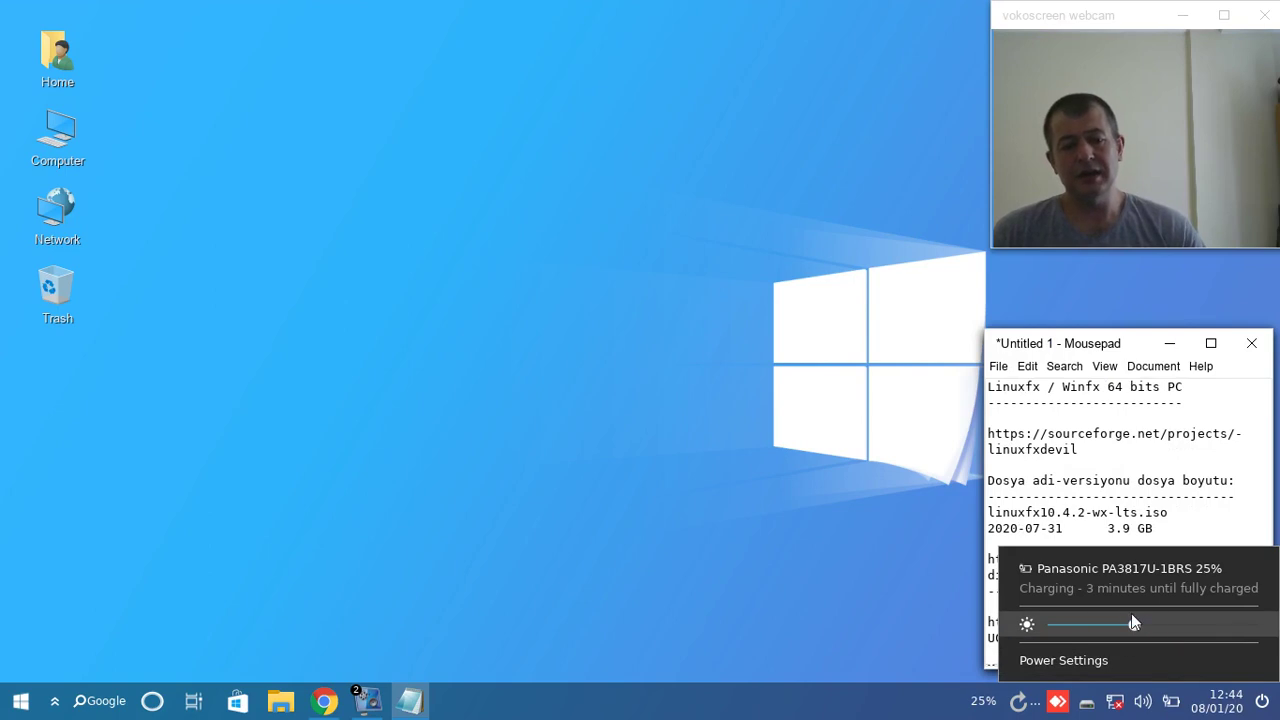
left_click(1143, 706)
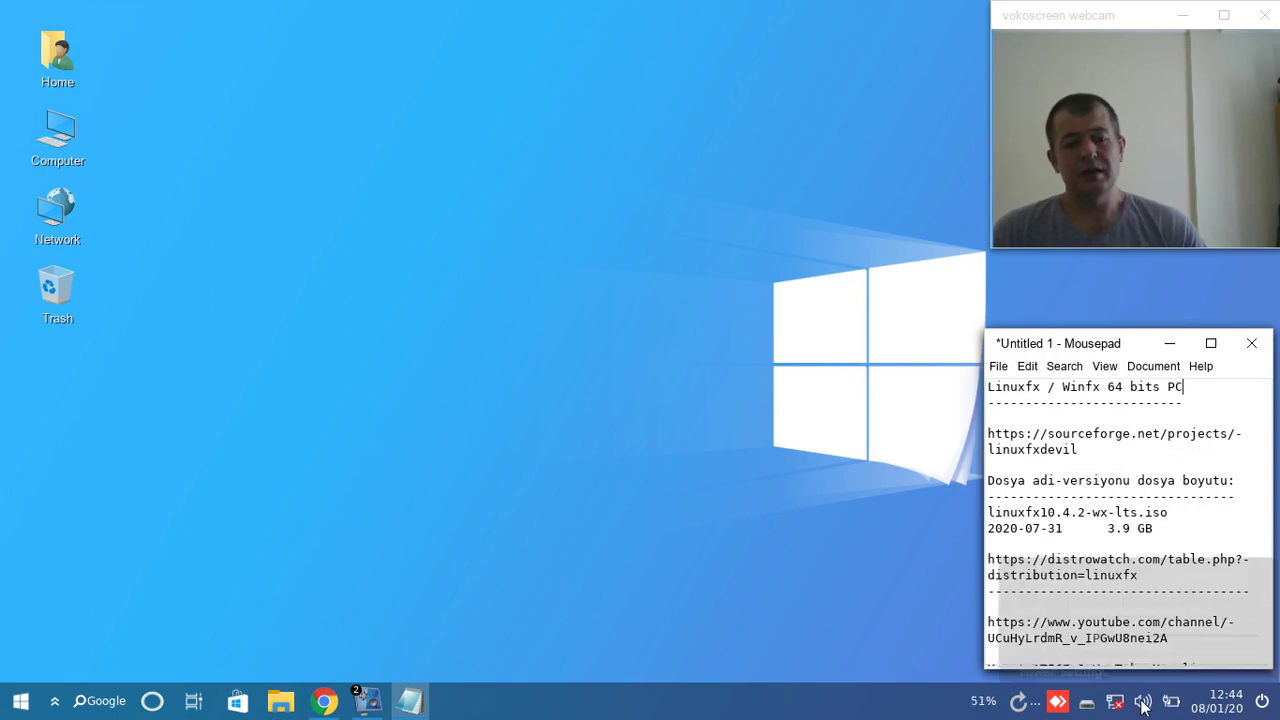
left_click(1143, 706)
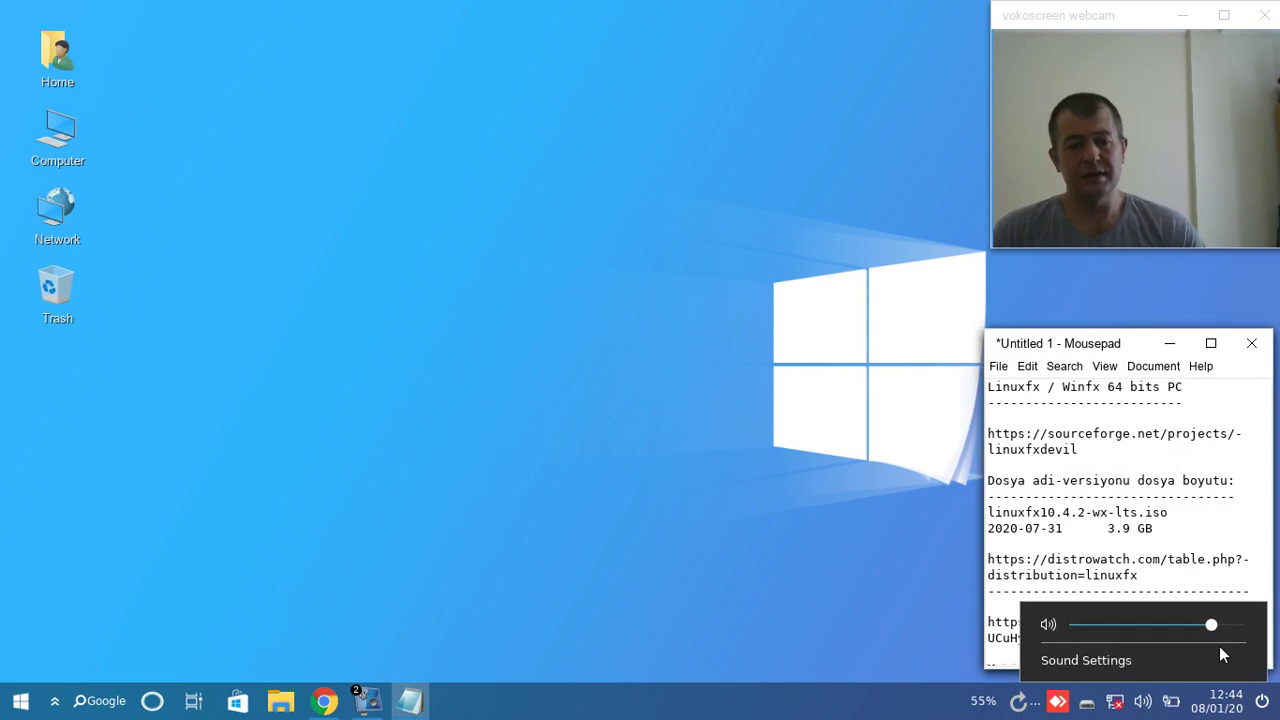
left_click_drag(1183, 627, 1202, 625)
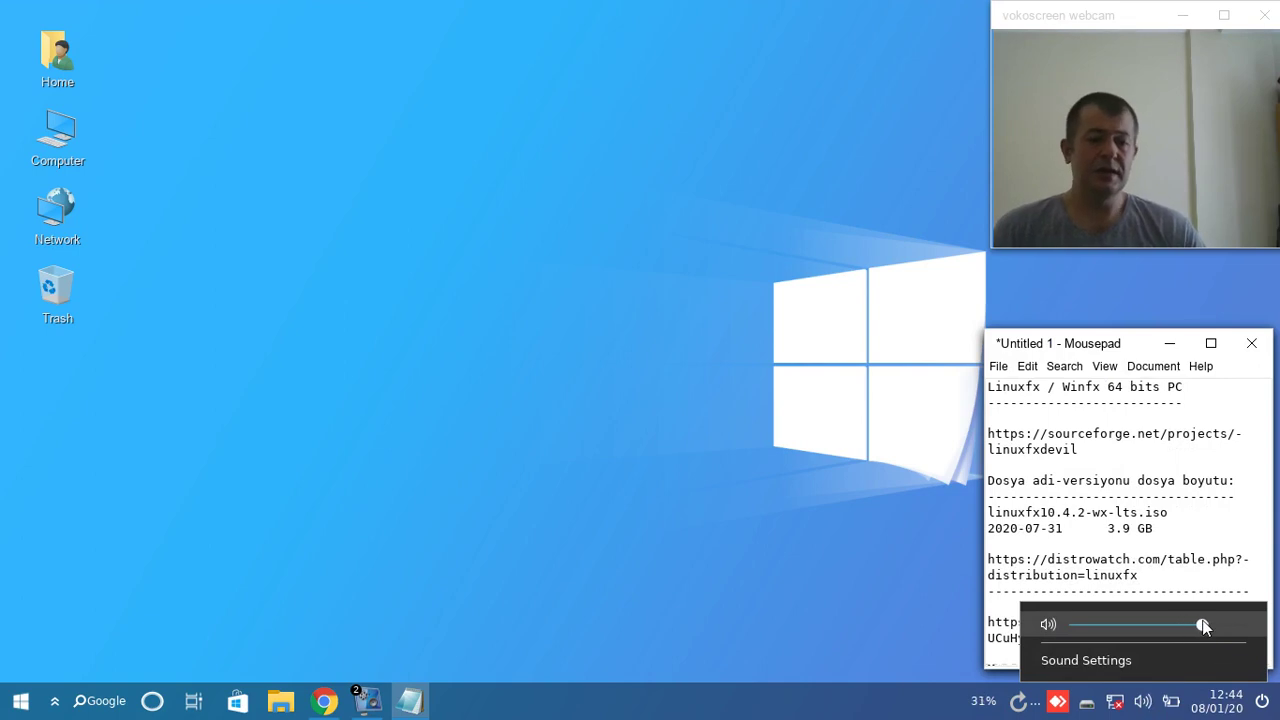
left_click(786, 580)
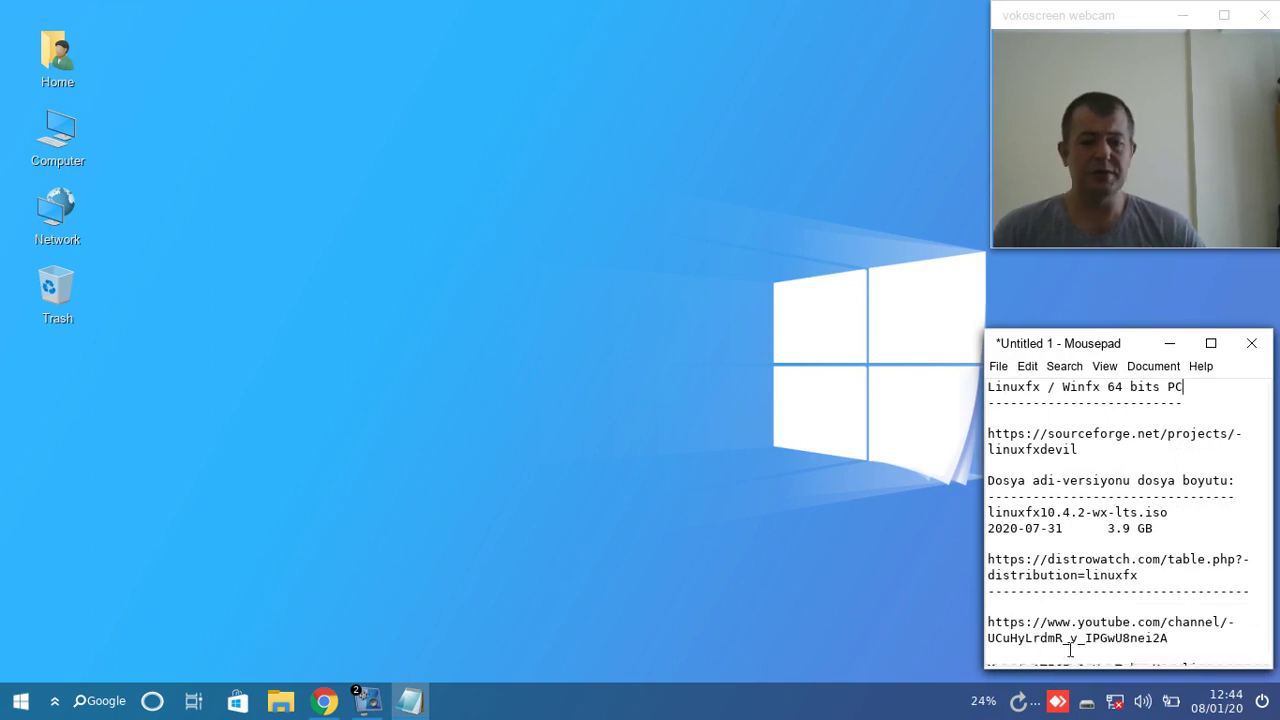
Step: View the available wireless networks, and open AnyDesk to look at its connection window and close it
left_click(1116, 701)
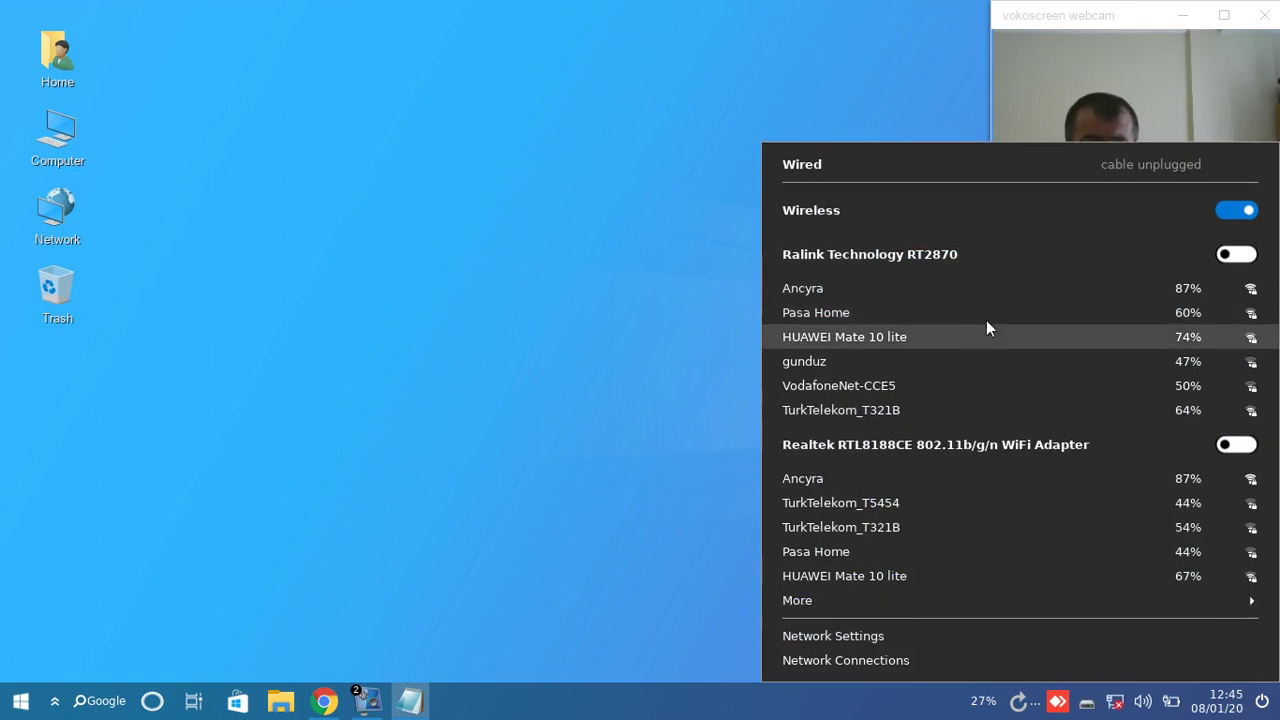
left_click(1116, 701)
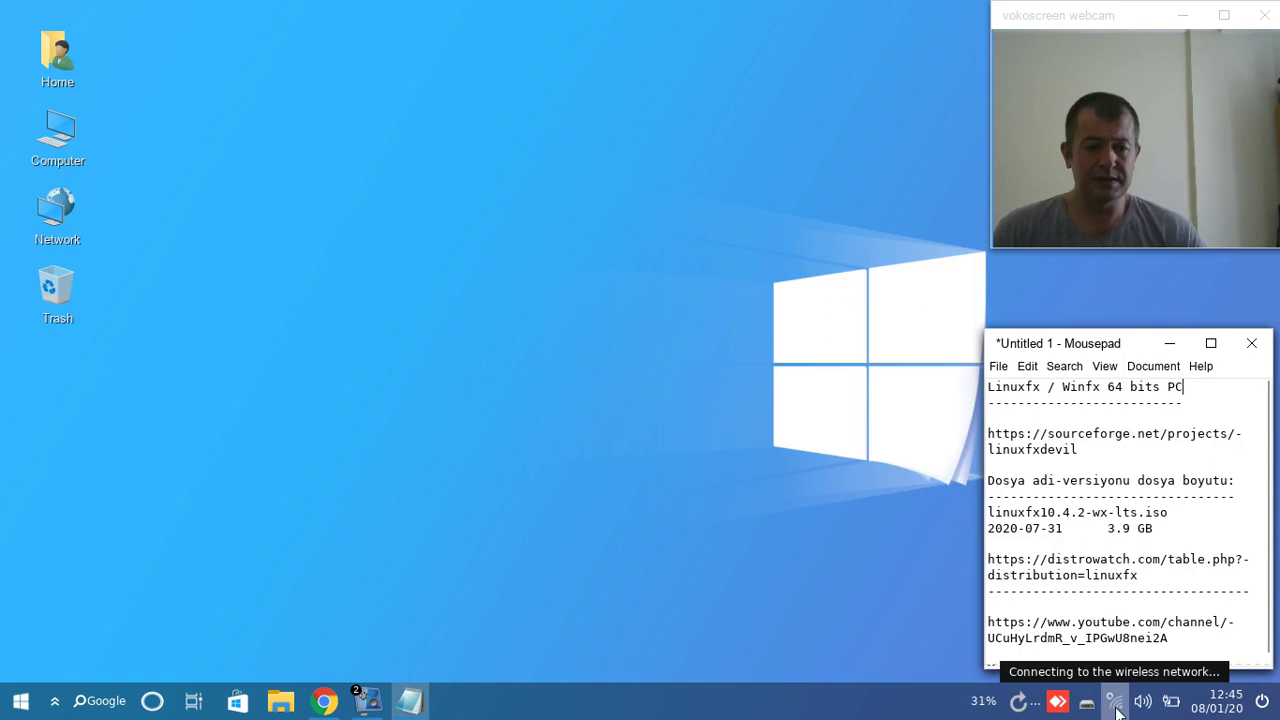
left_click(1052, 707)
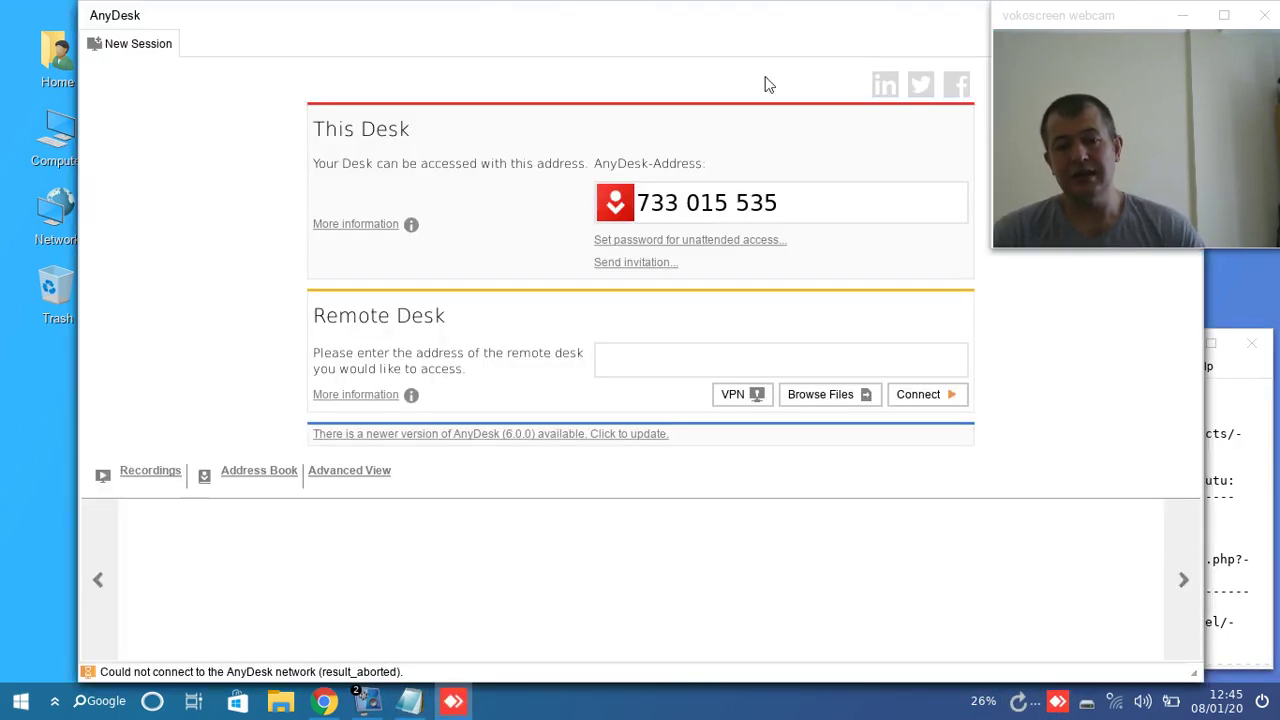
left_click_drag(473, 30, 423, 79)
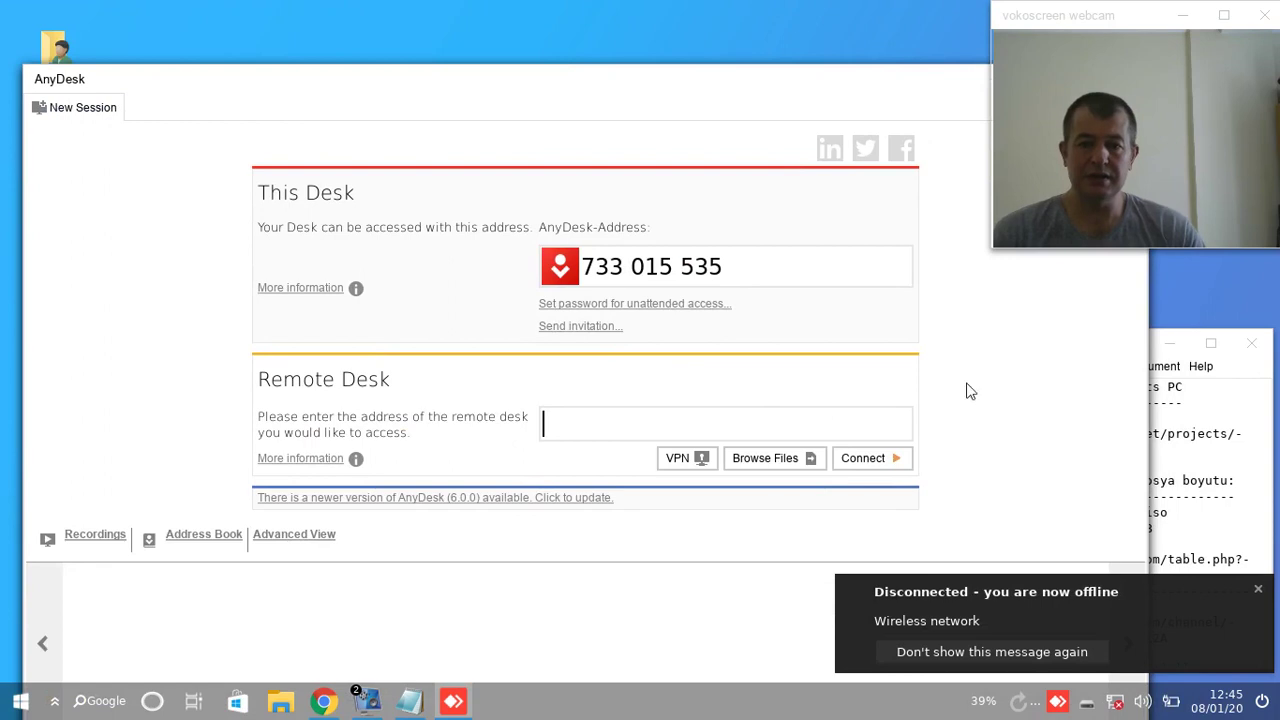
left_click_drag(762, 82, 820, 286)
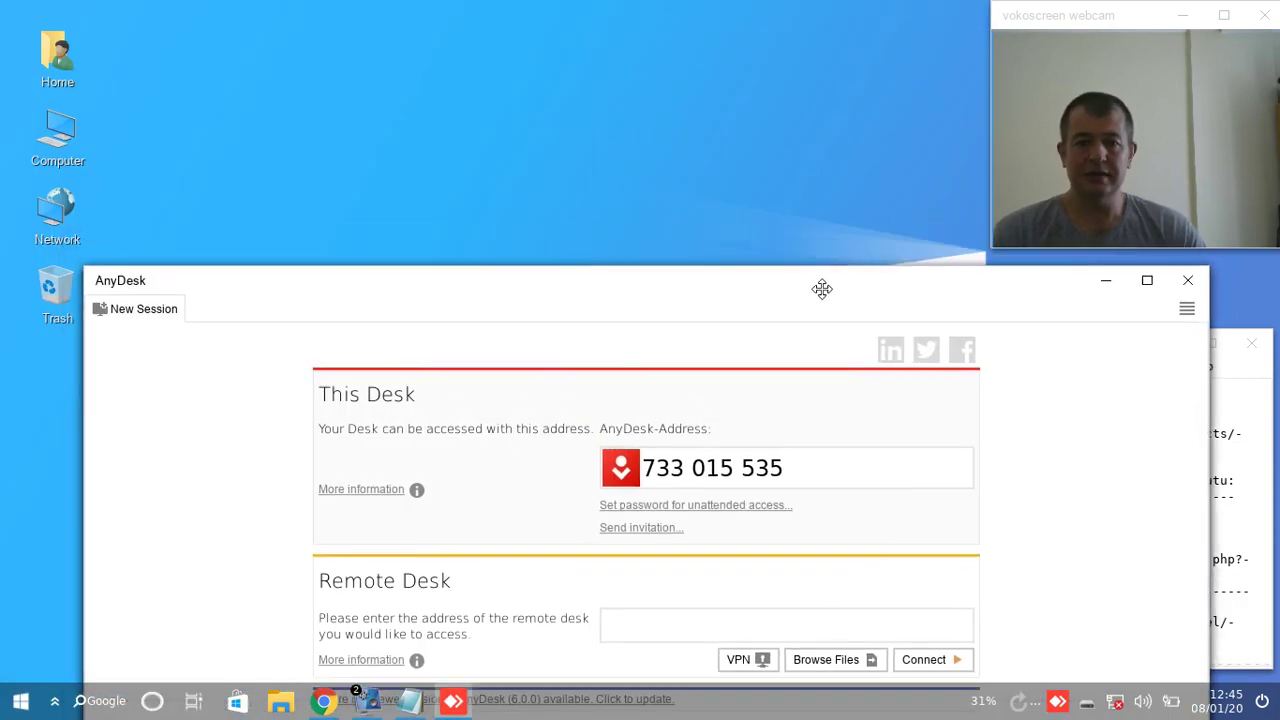
left_click(1176, 290)
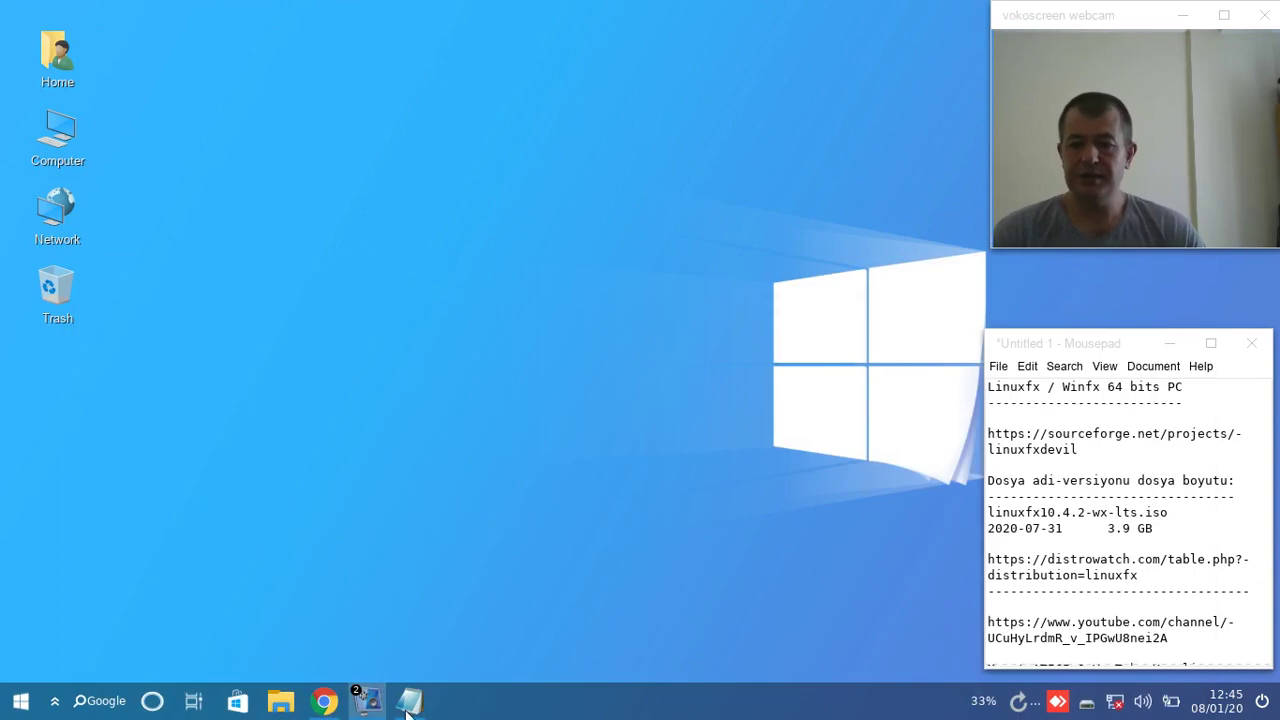
Step: Switch to Chrome, move the webcam window off the browser's window controls, and show the DistroWatch page for Linuxfx
mouse_move(322, 707)
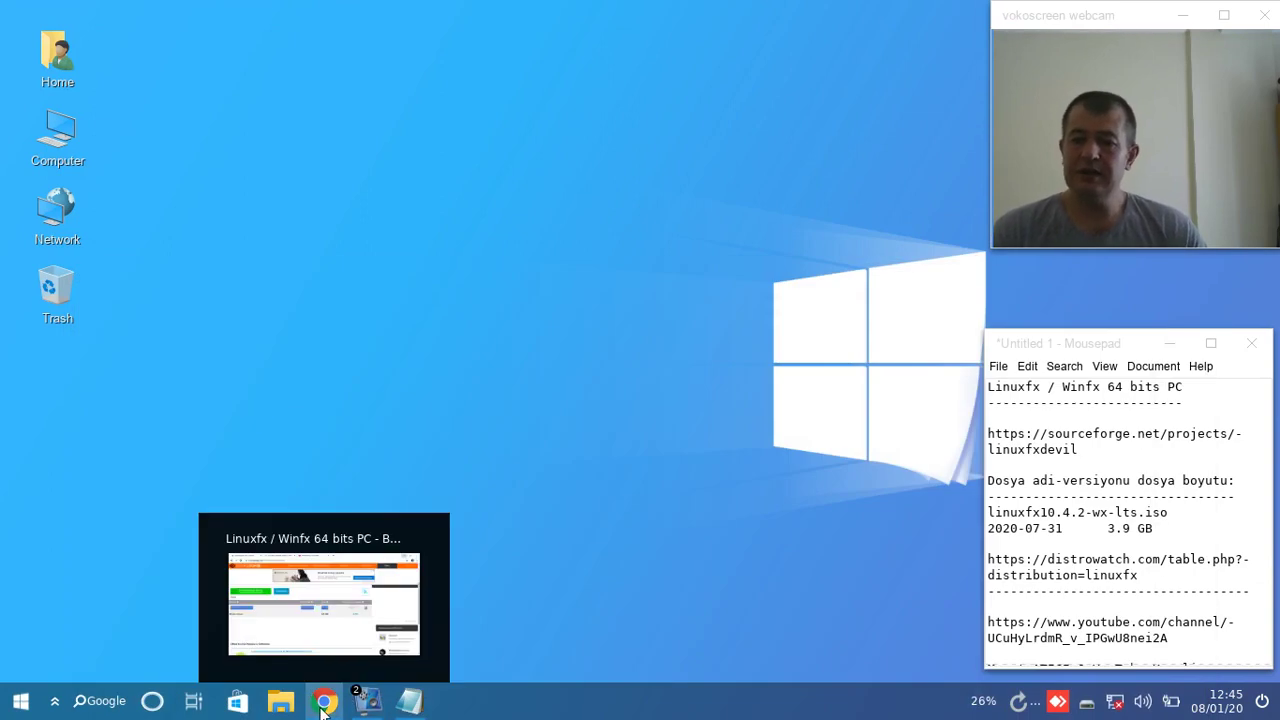
left_click(322, 707)
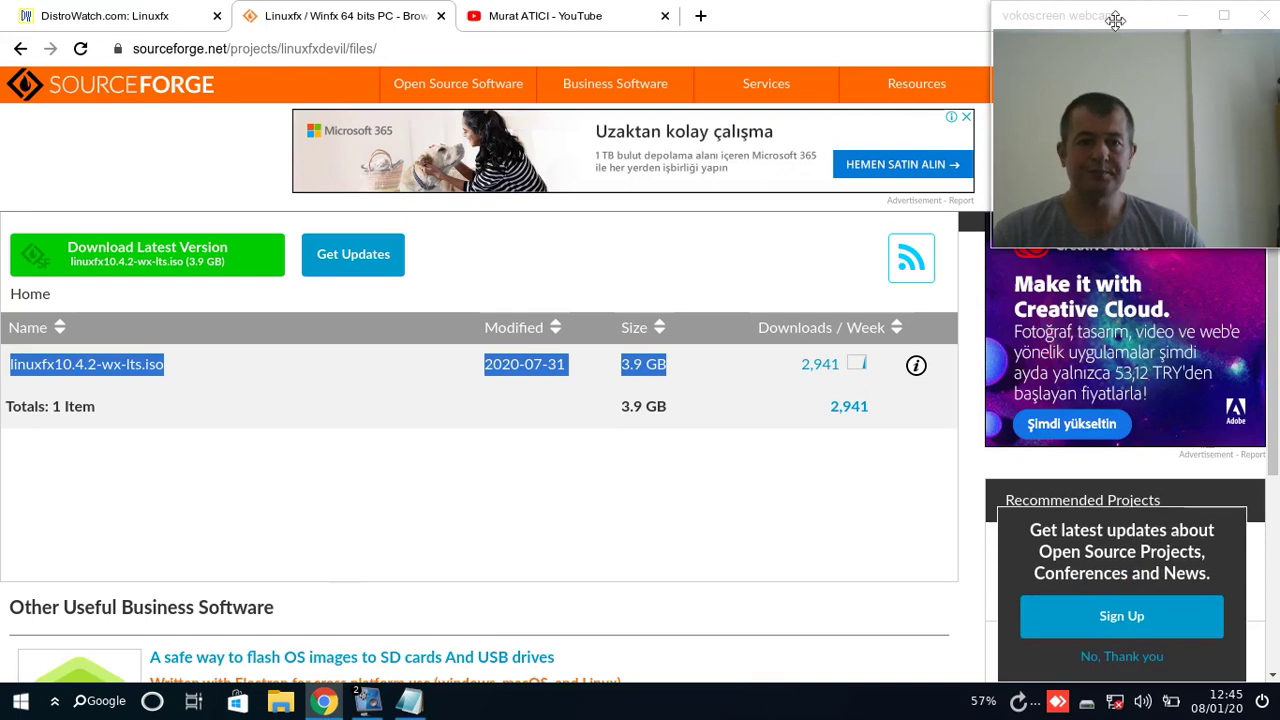
left_click_drag(1115, 20, 1093, 212)
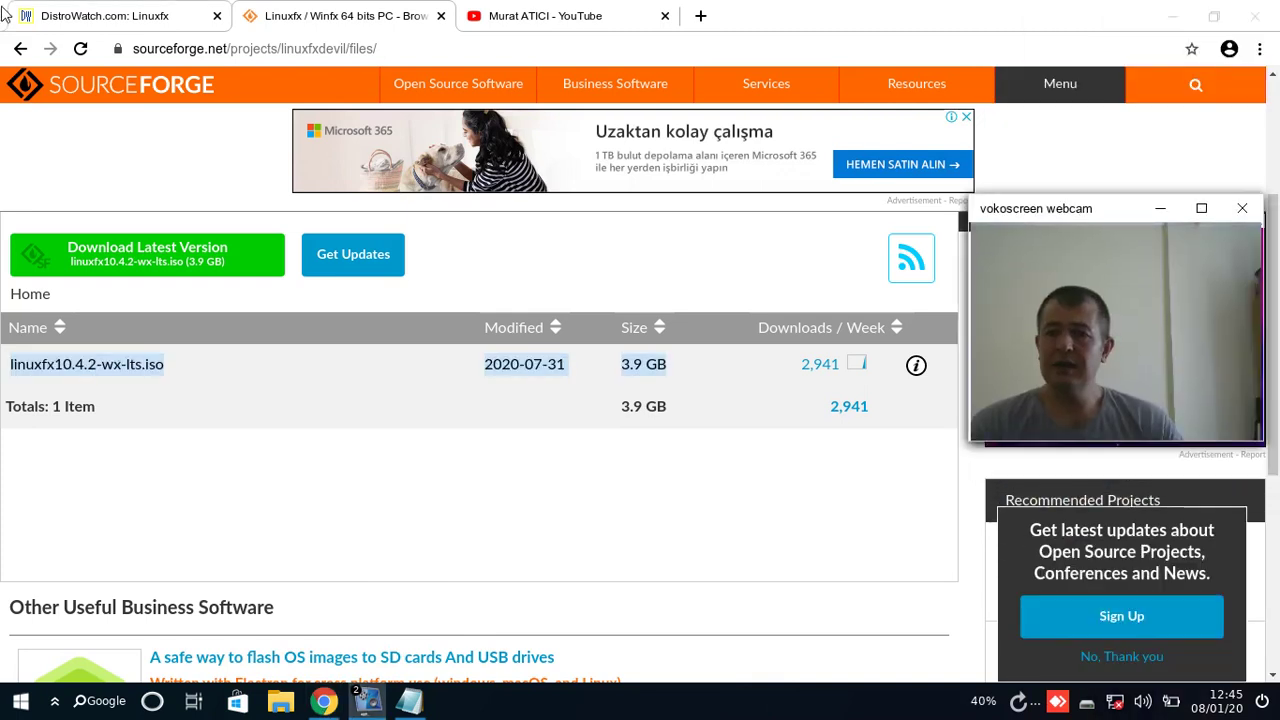
left_click(80, 22)
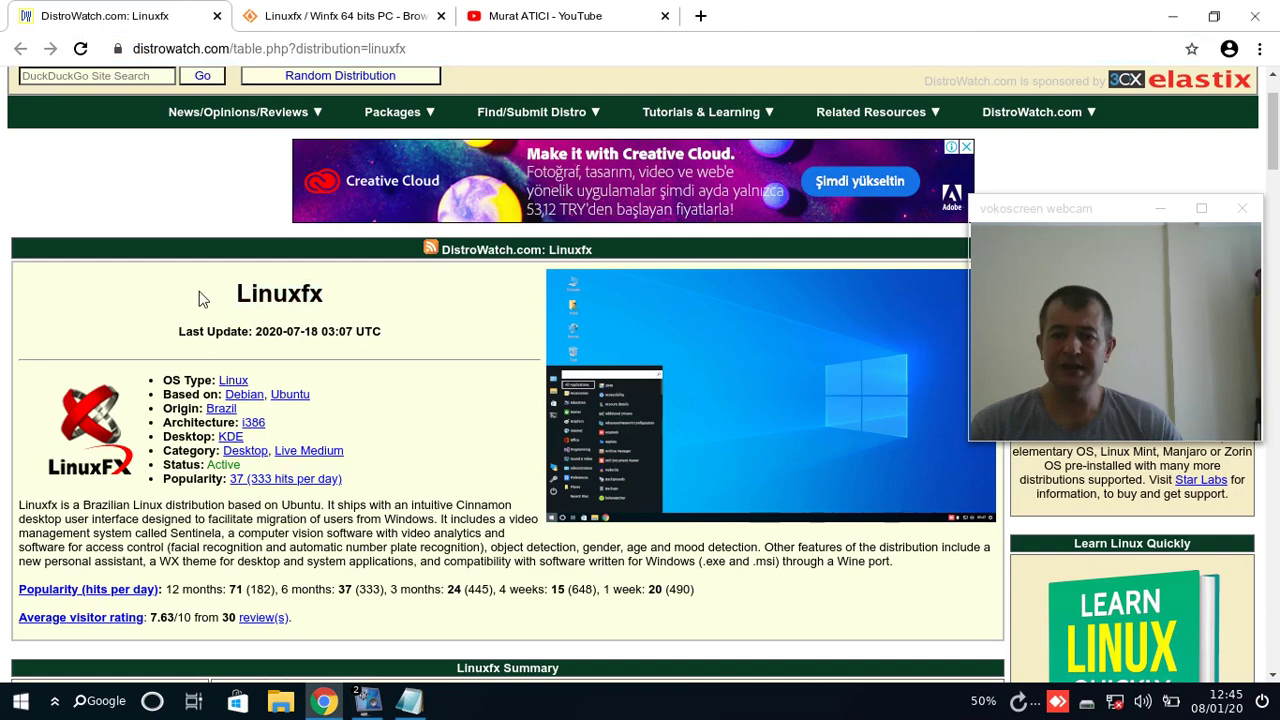
Step: Examine the Linuxfx entry on DistroWatch, highlighting its name and Cinnamon desktop, down to the summary table
left_click_drag(199, 291, 330, 293)
left_click(470, 295)
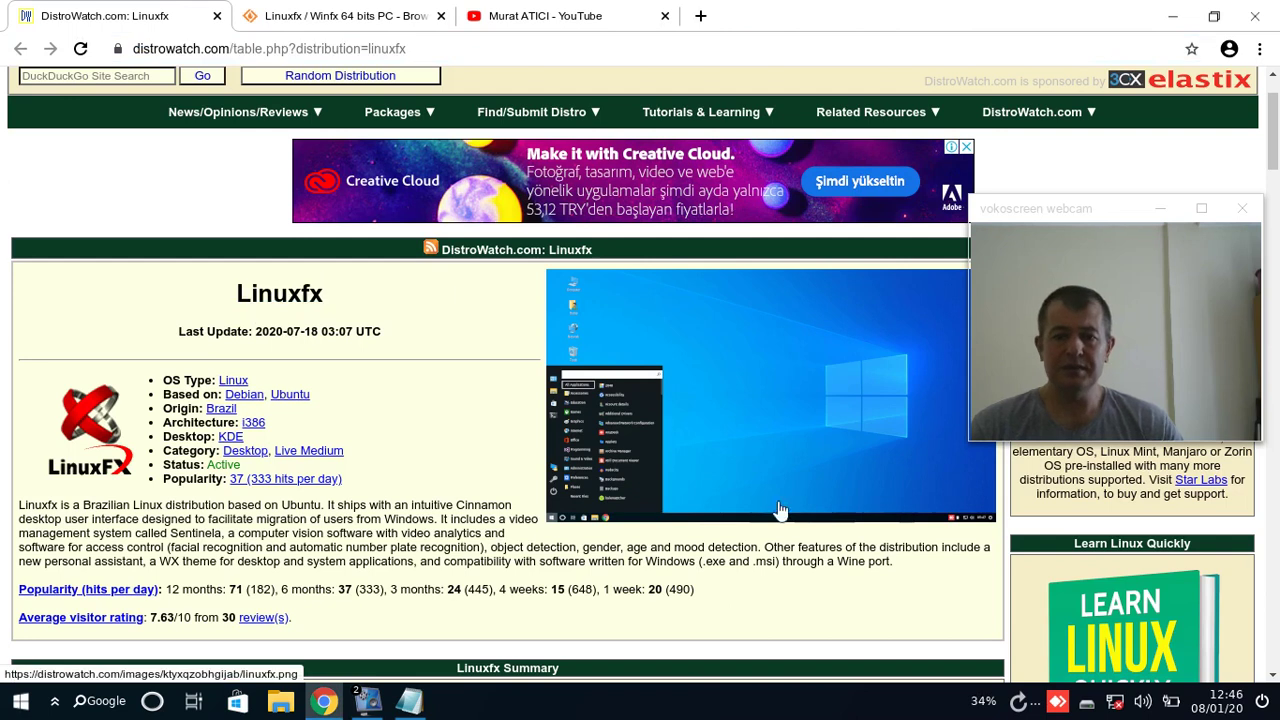
left_click_drag(1095, 211, 1108, 153)
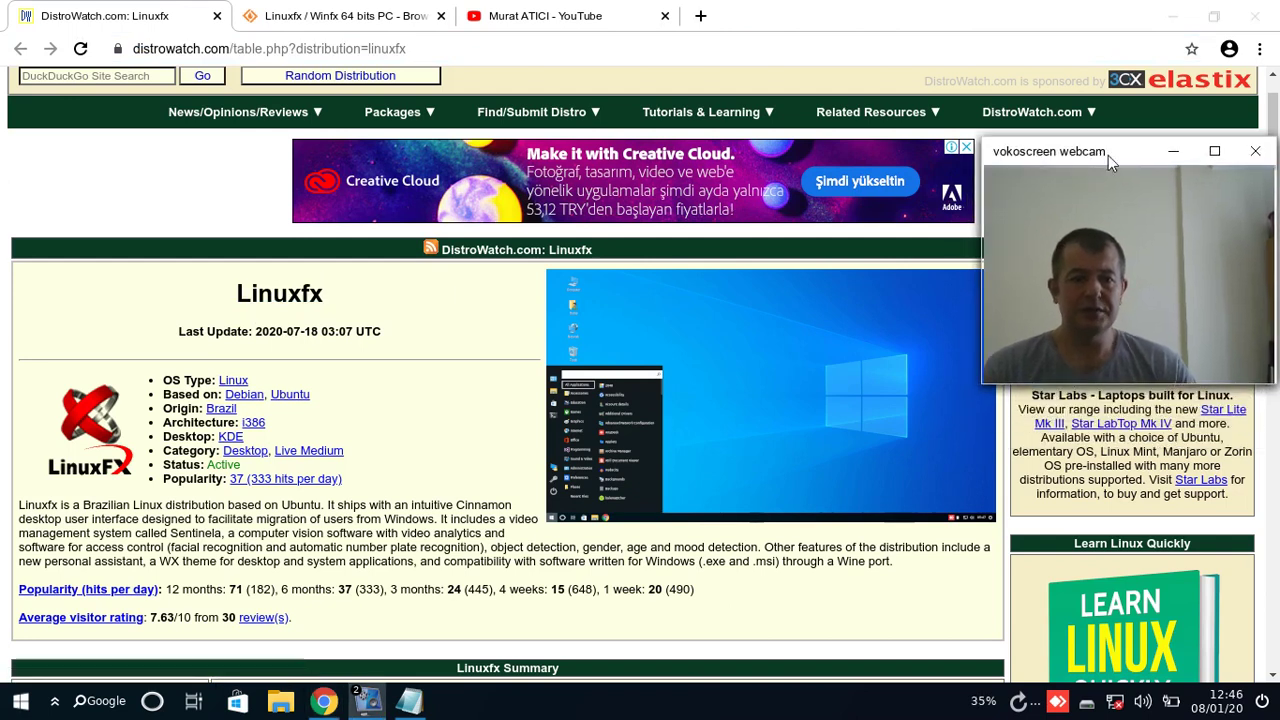
left_click_drag(1276, 117, 1275, 140)
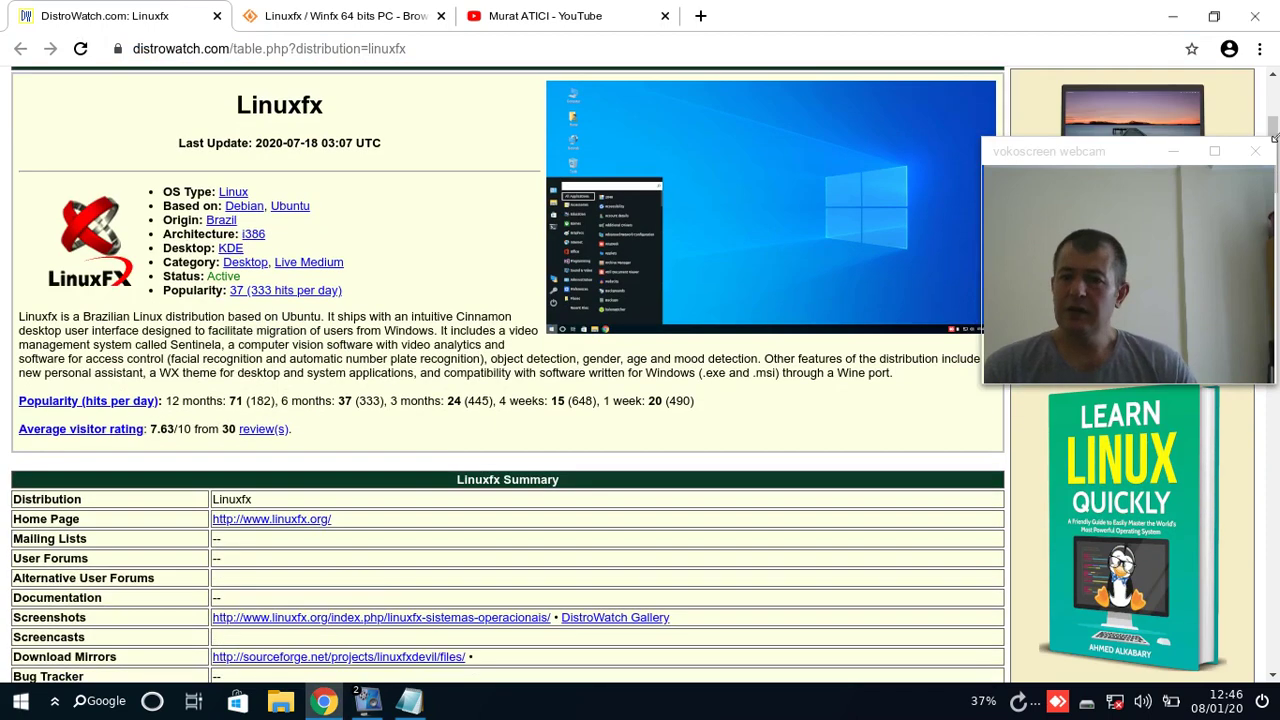
left_click_drag(240, 222, 155, 228)
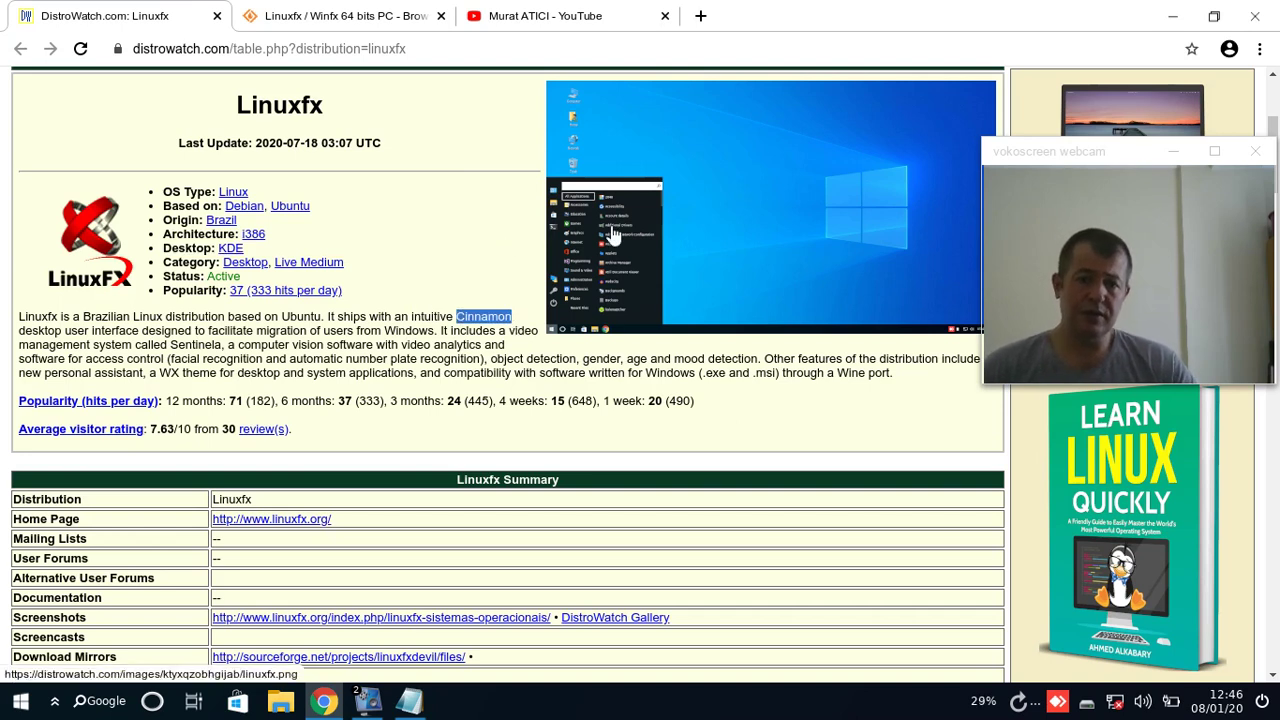
scroll(177, 500, "down", 3)
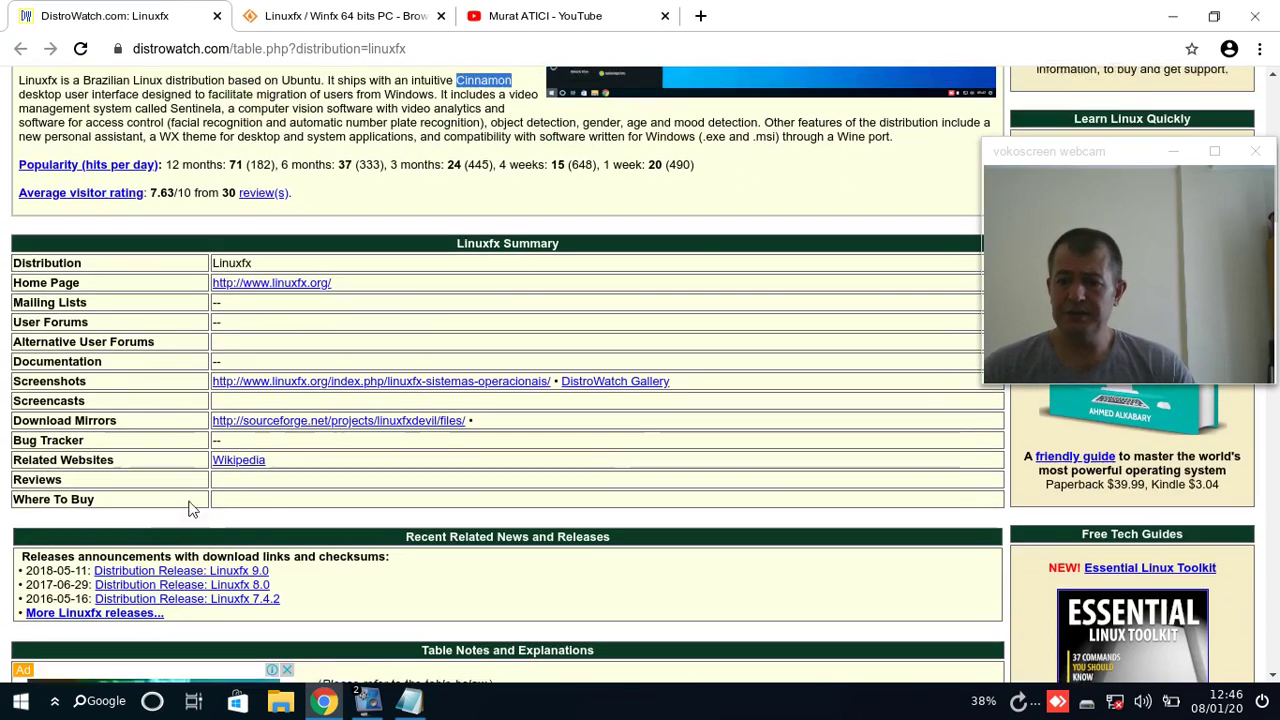
scroll(177, 295, "down", 1)
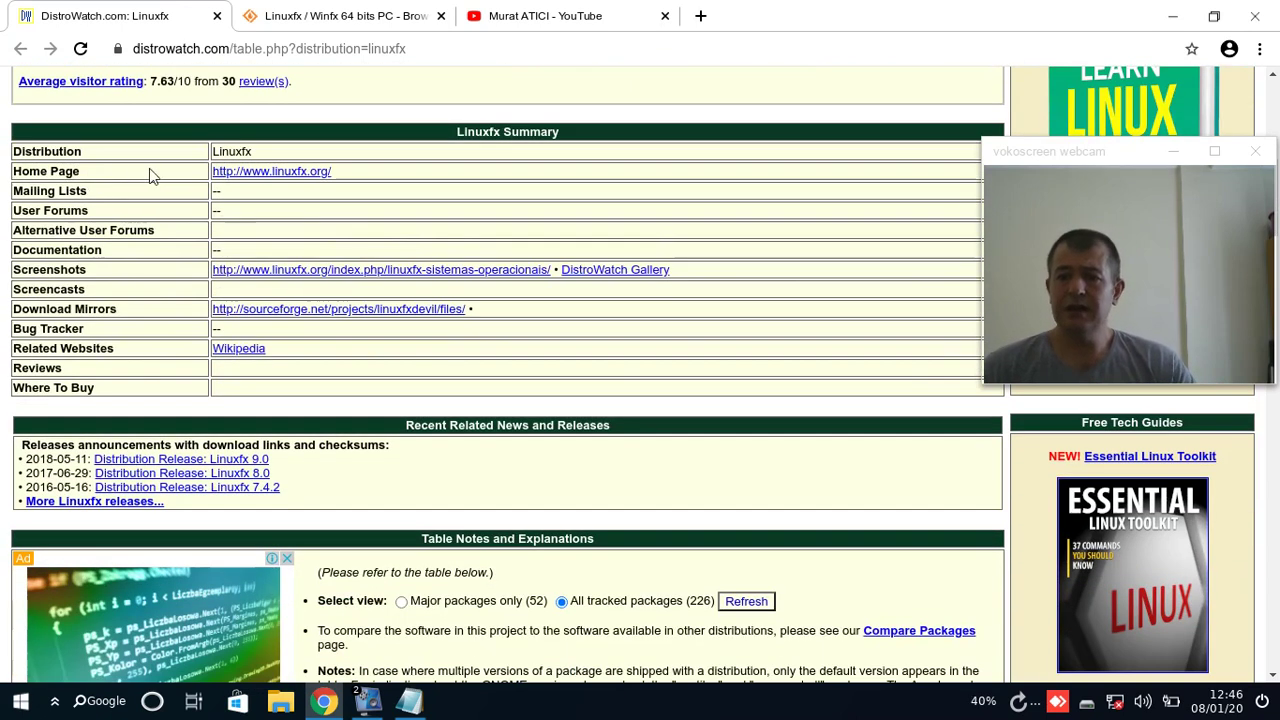
Step: Try to open the Linuxfx home page from the summary table in a new tab, and close that tab
right_click(287, 178)
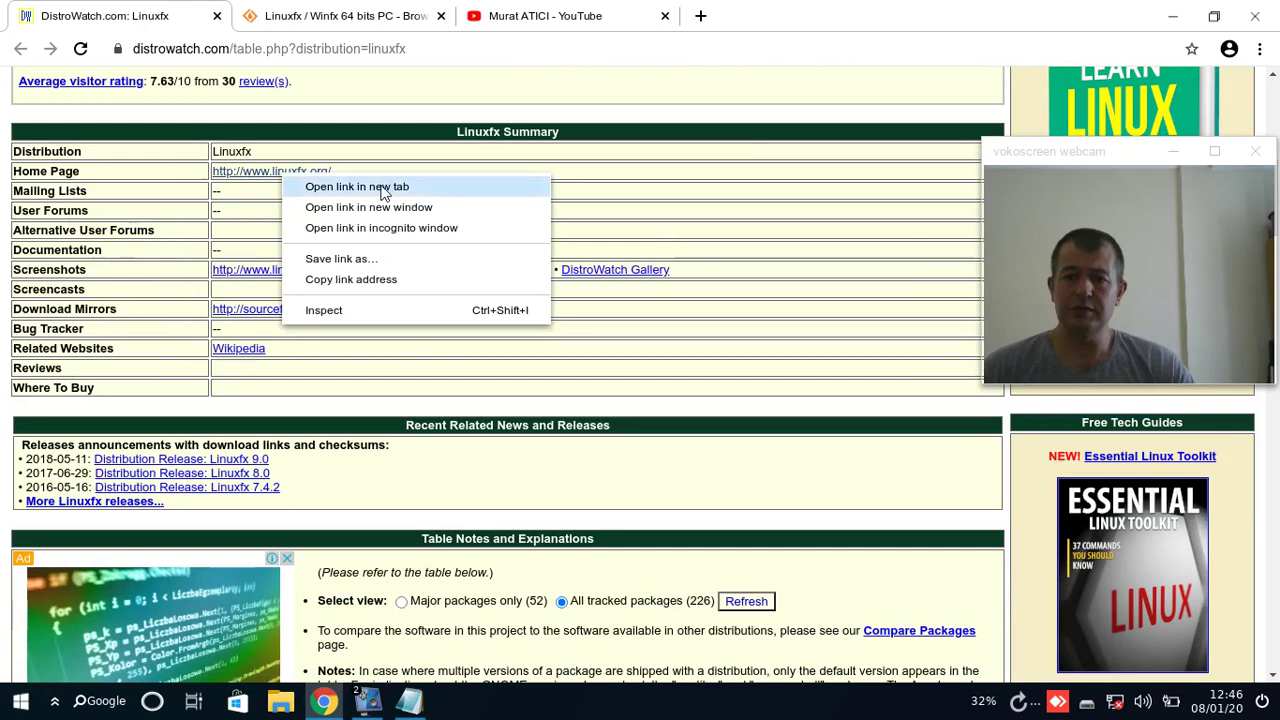
left_click(462, 188)
left_click(340, 16)
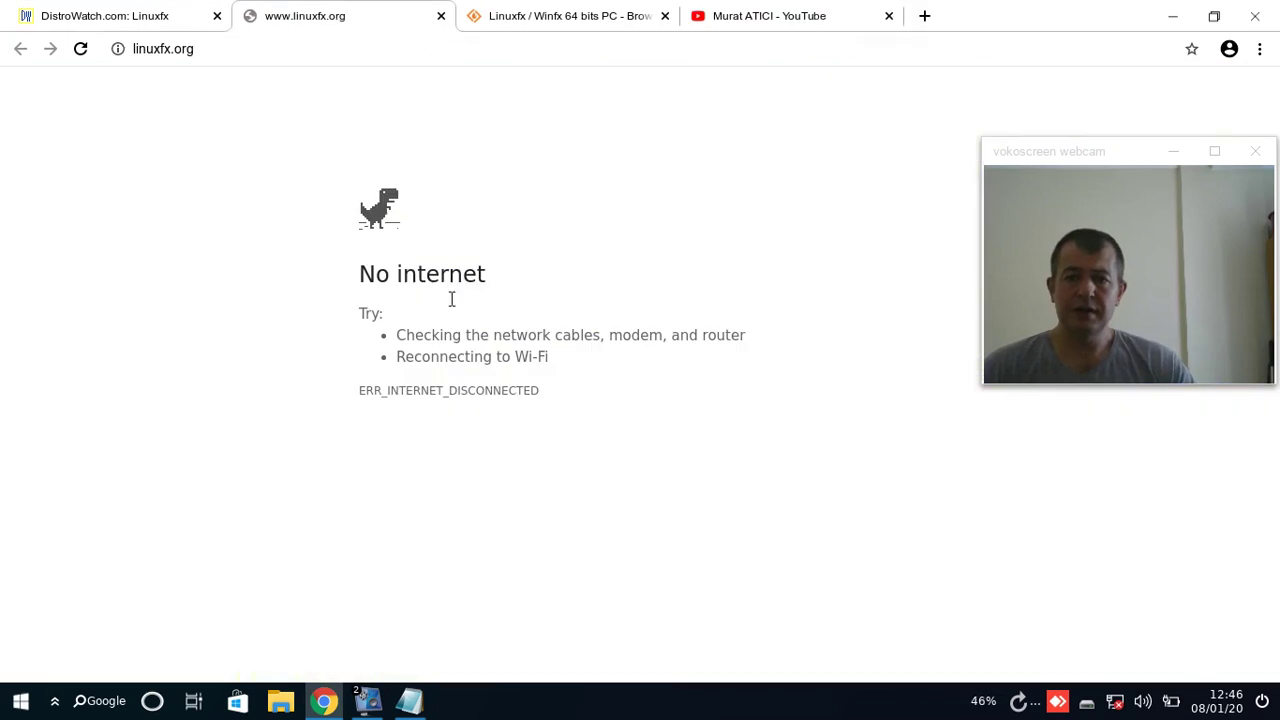
left_click(441, 16)
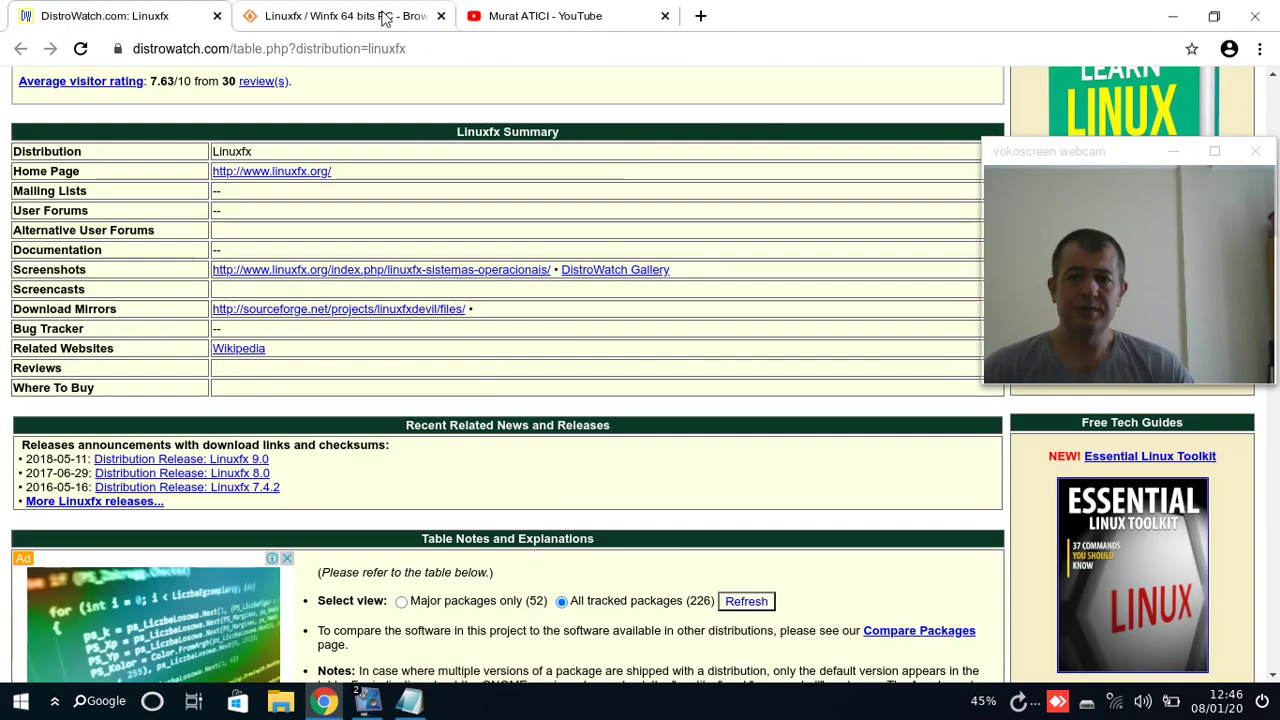
Step: Review the SourceForge files page, highlighting the project title and page address, and locate the linuxfx10.4.2-wx-lts.iso download
left_click(386, 17)
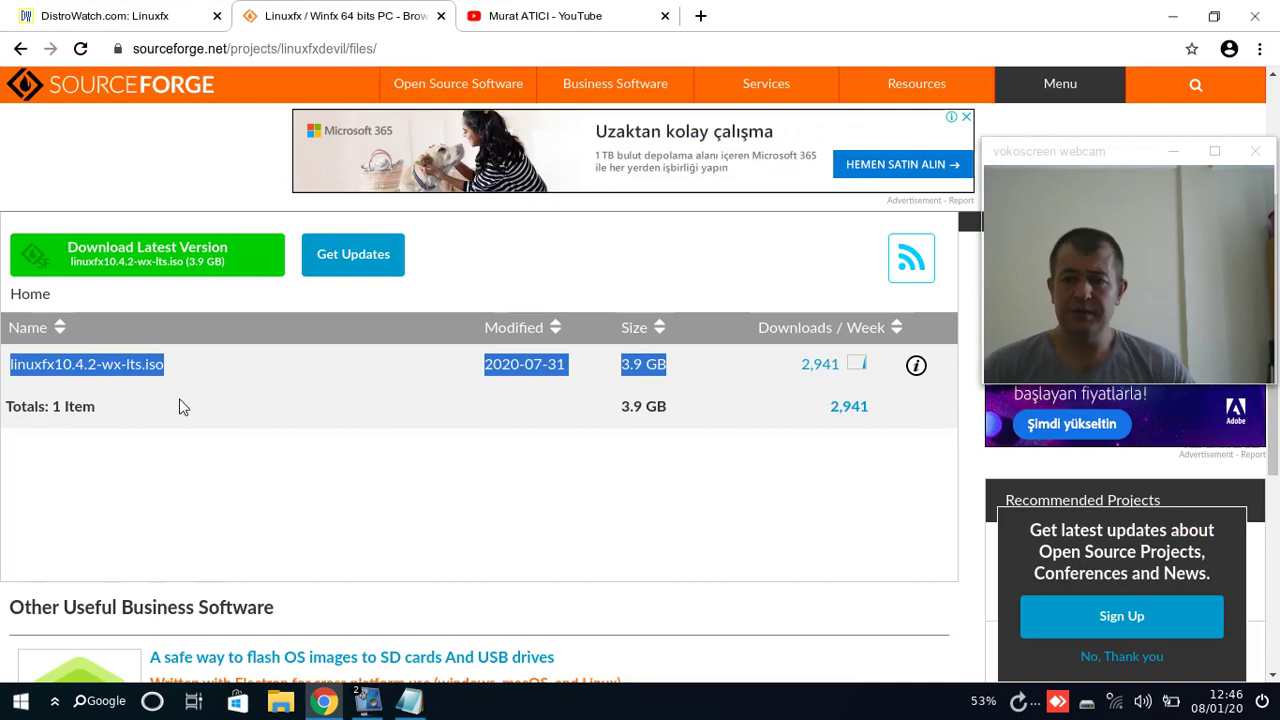
scroll(628, 386, "up", 3)
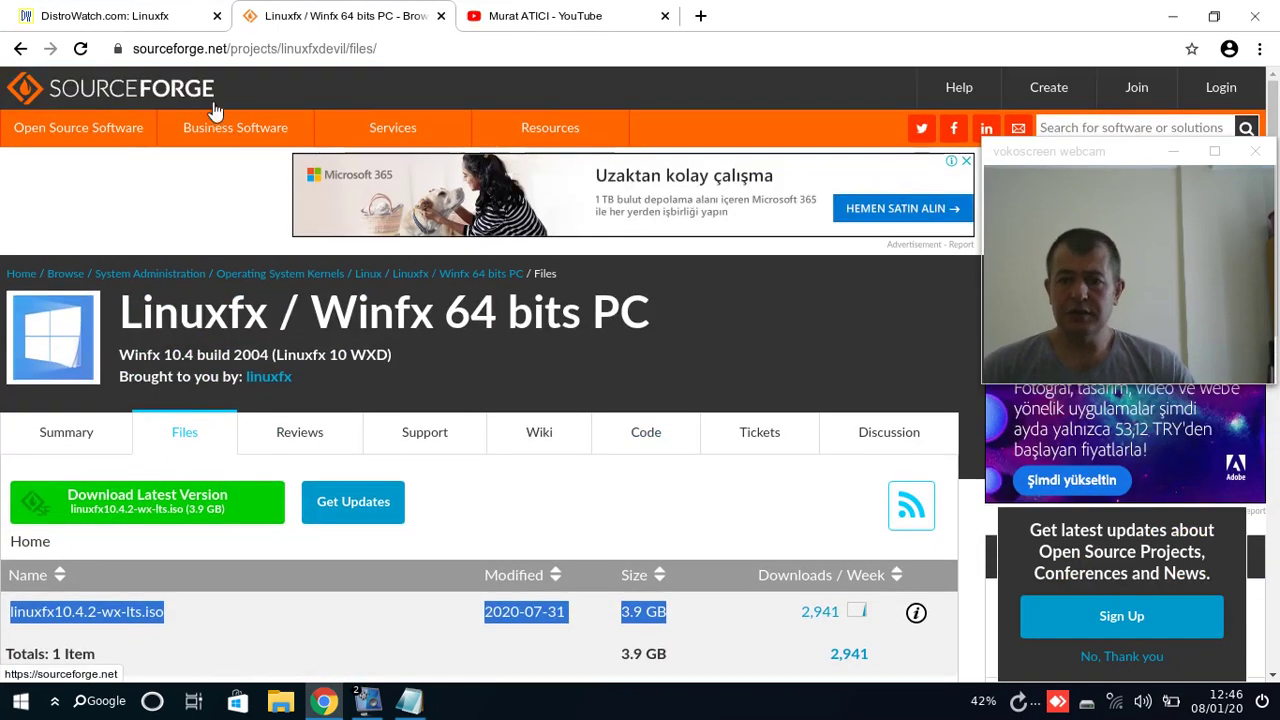
left_click_drag(766, 309, 102, 318)
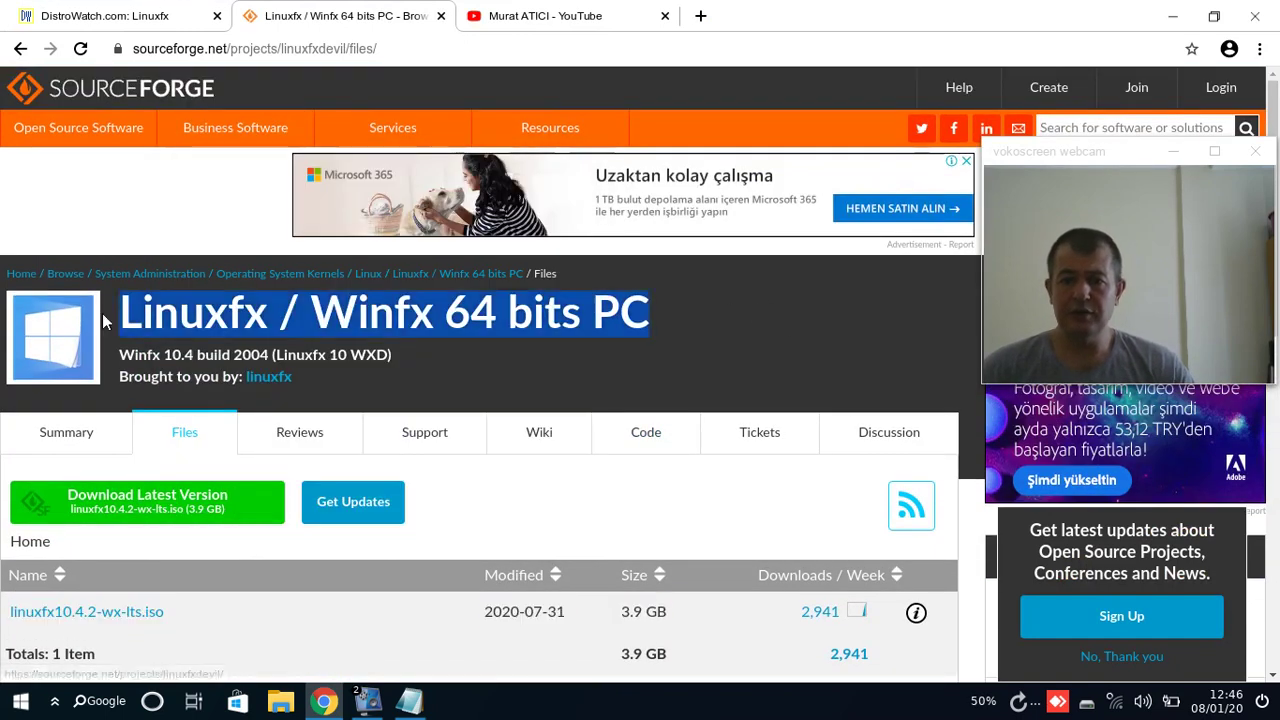
left_click(270, 48)
scroll(109, 477, "down", 2)
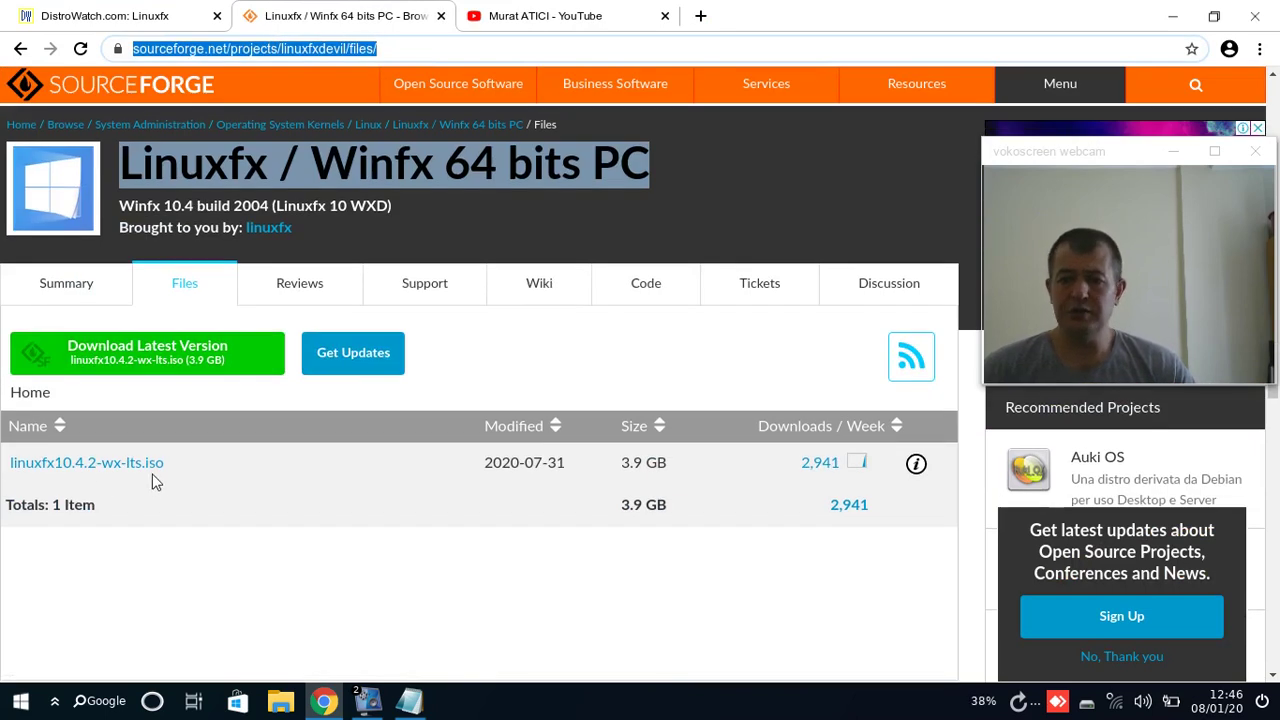
Step: Connect the computer to the Wi-Fi network Ancyra, dismiss the network notification, and return to the SourceForge page
left_click(1087, 702)
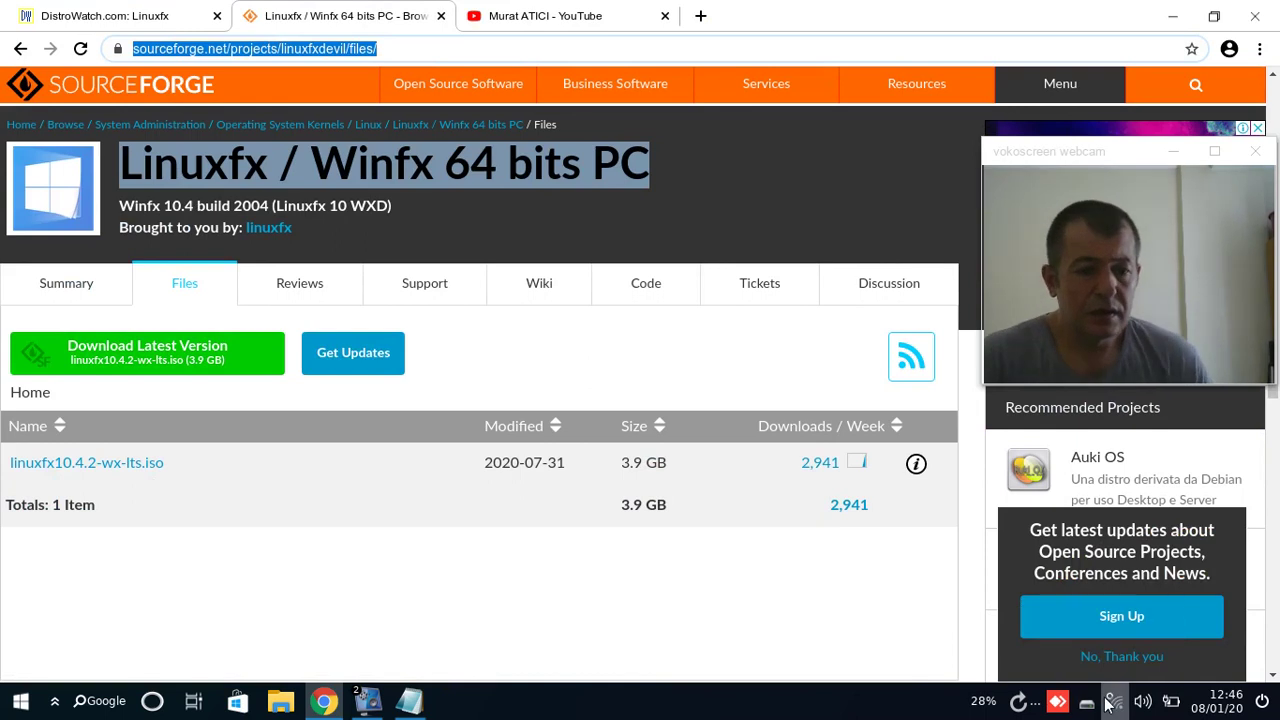
left_click(1110, 702)
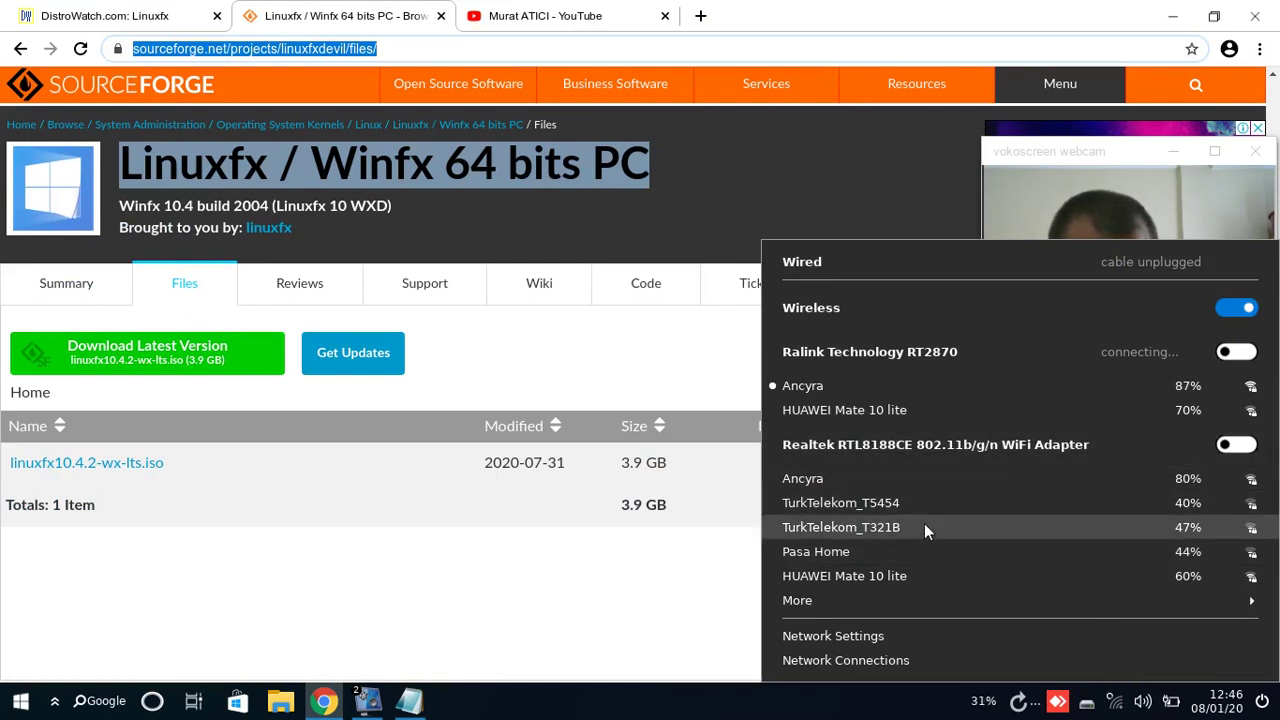
left_click(883, 380)
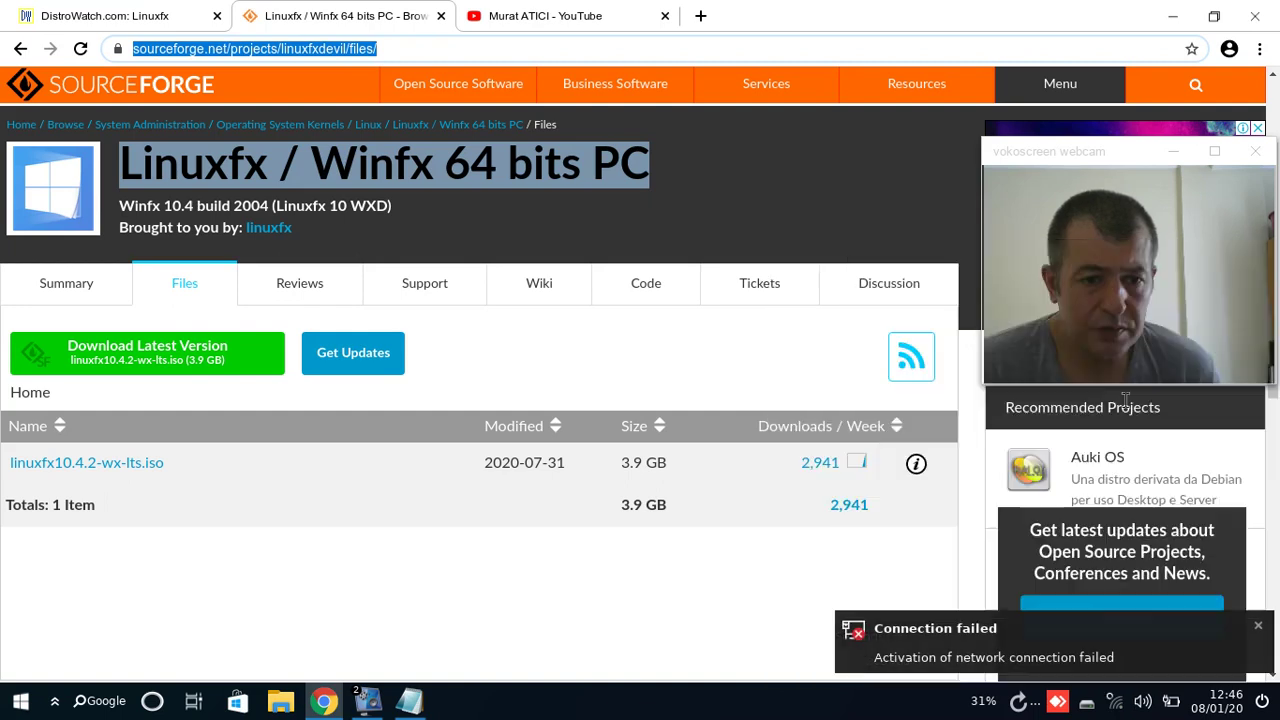
left_click(1258, 628)
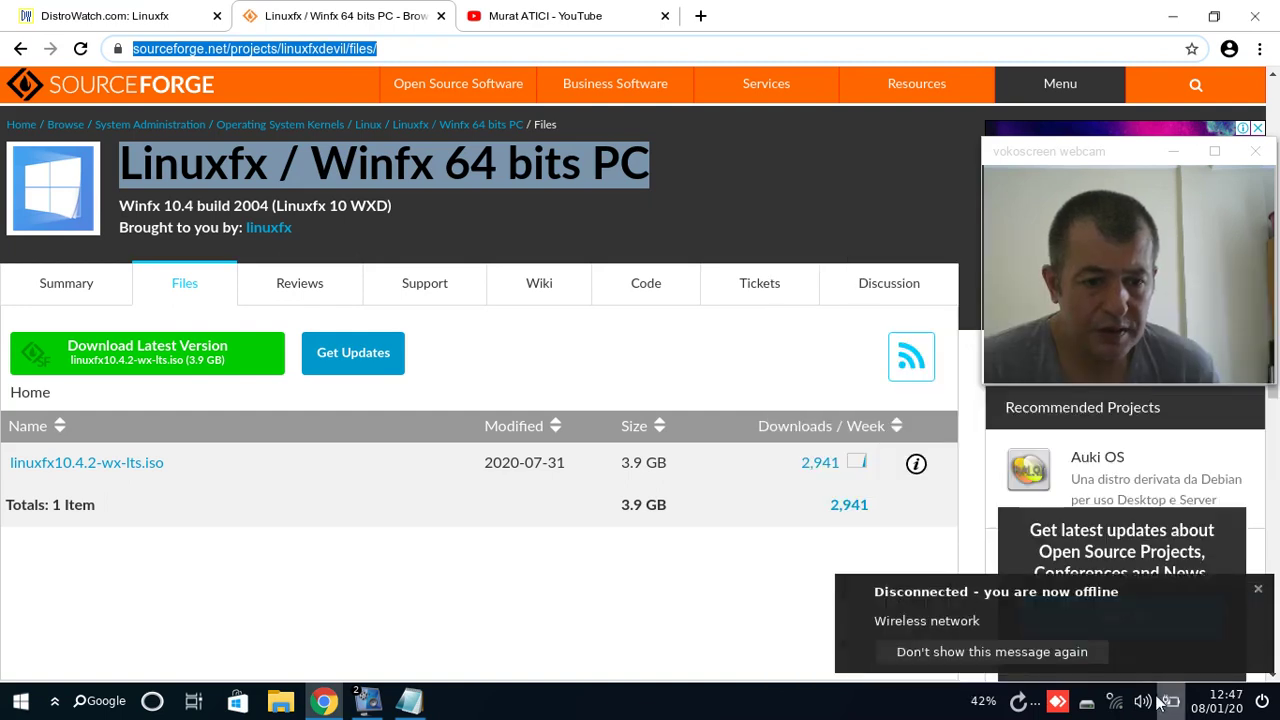
left_click(1115, 701)
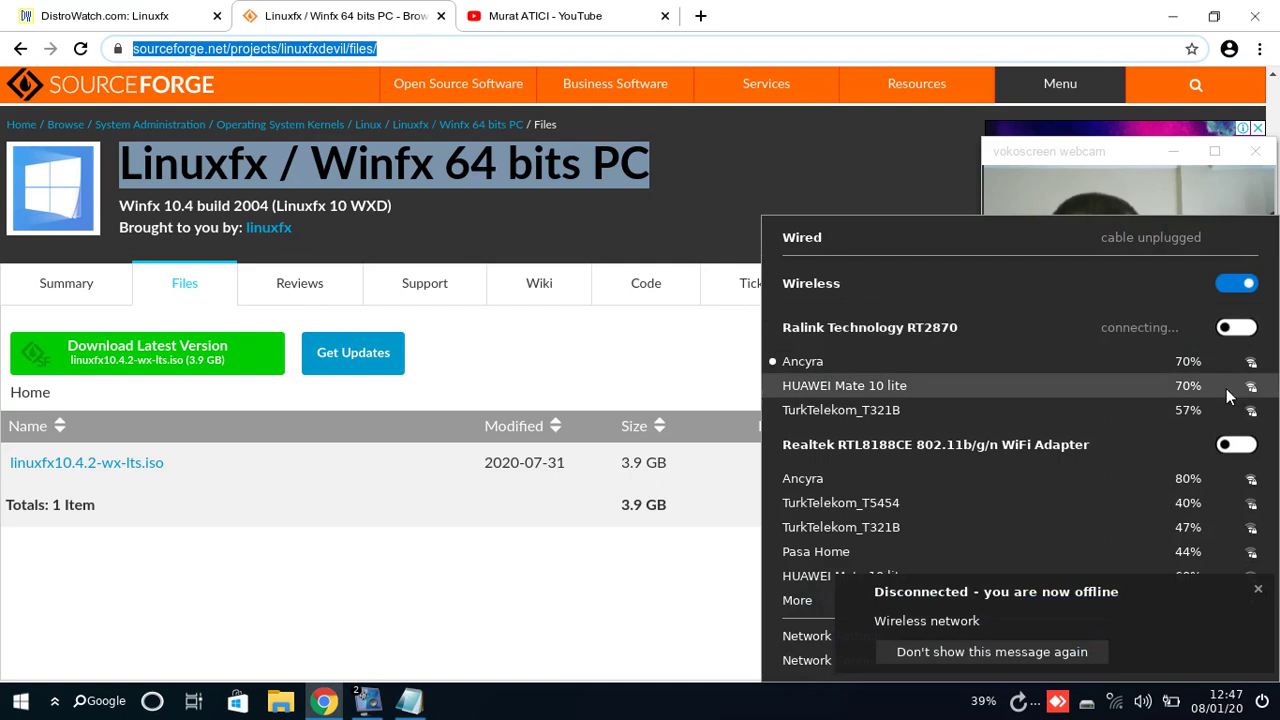
left_click(1247, 290)
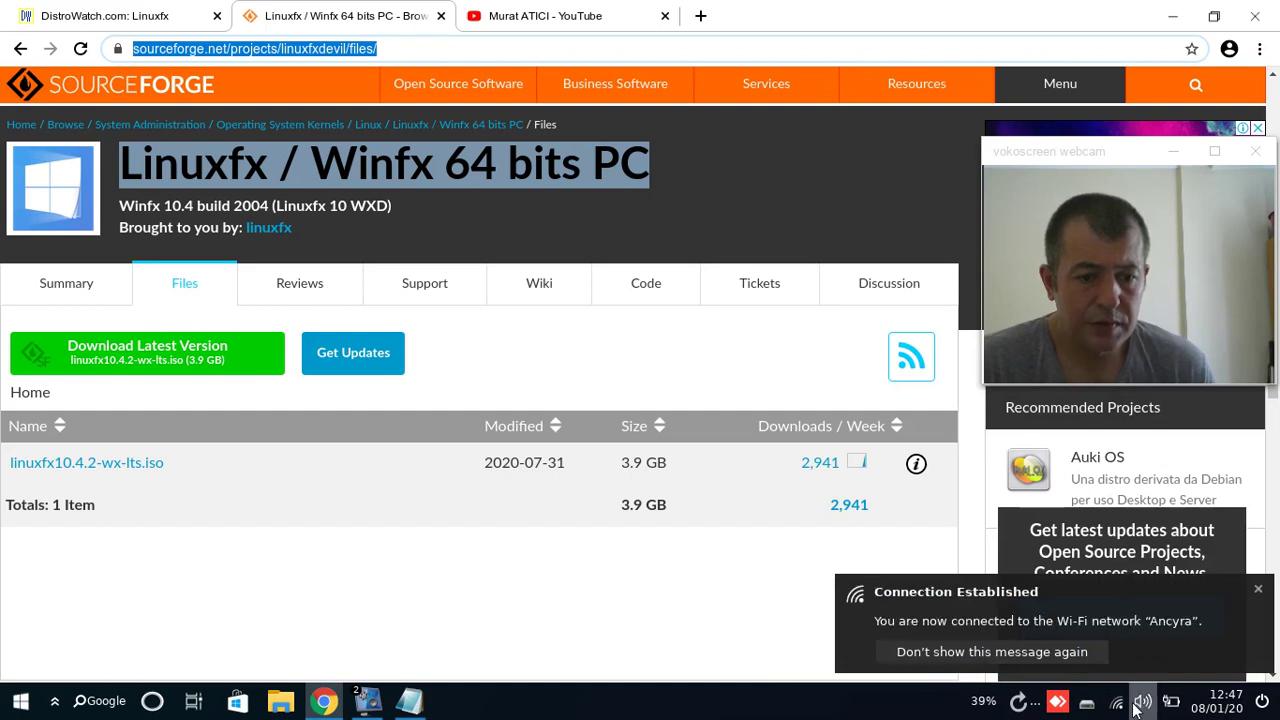
left_click(566, 578)
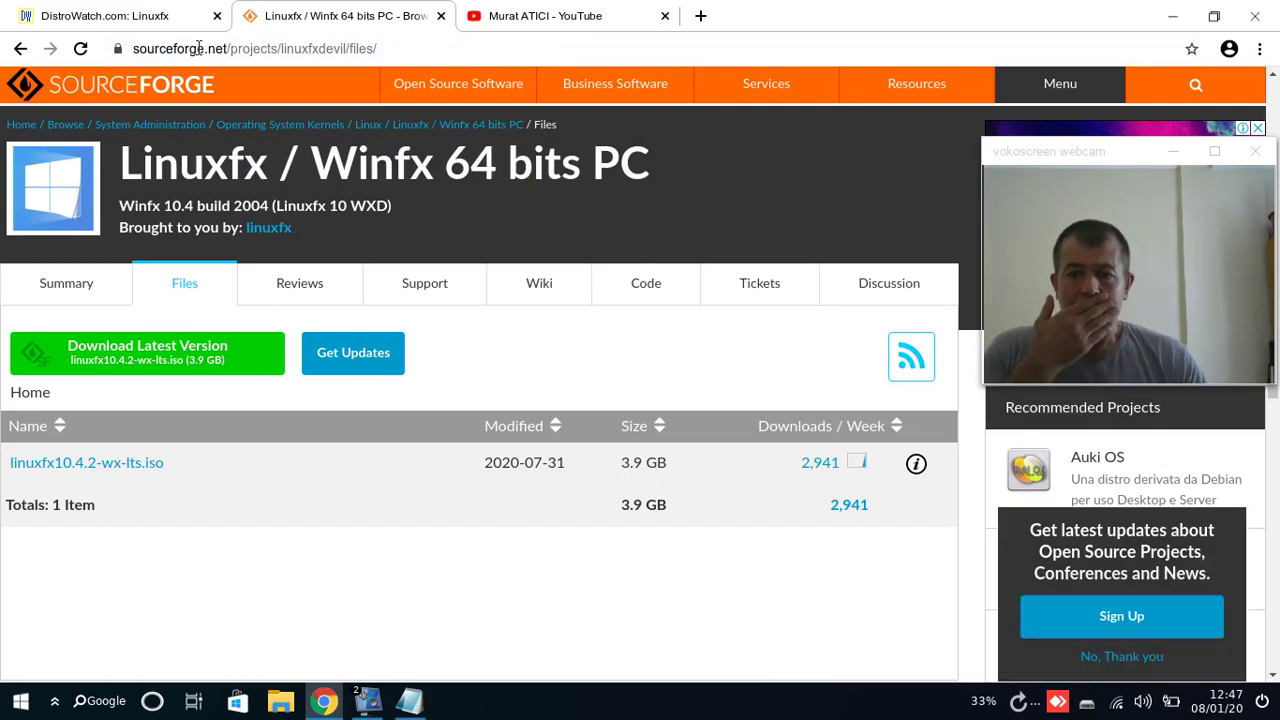
Step: Open the Linuxfx home page from the DistroWatch summary table in a new tab, switch to it and highlight its address
left_click(68, 20)
right_click(284, 190)
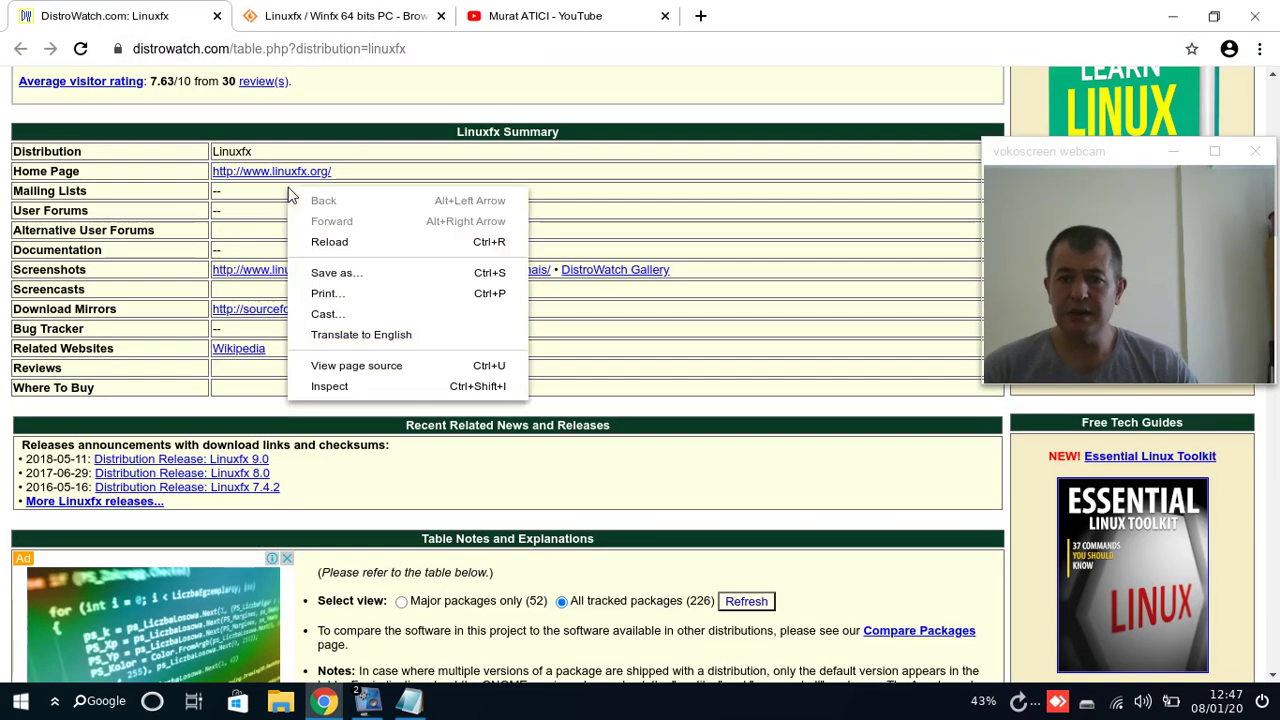
left_click(293, 178)
right_click(293, 178)
left_click(315, 183)
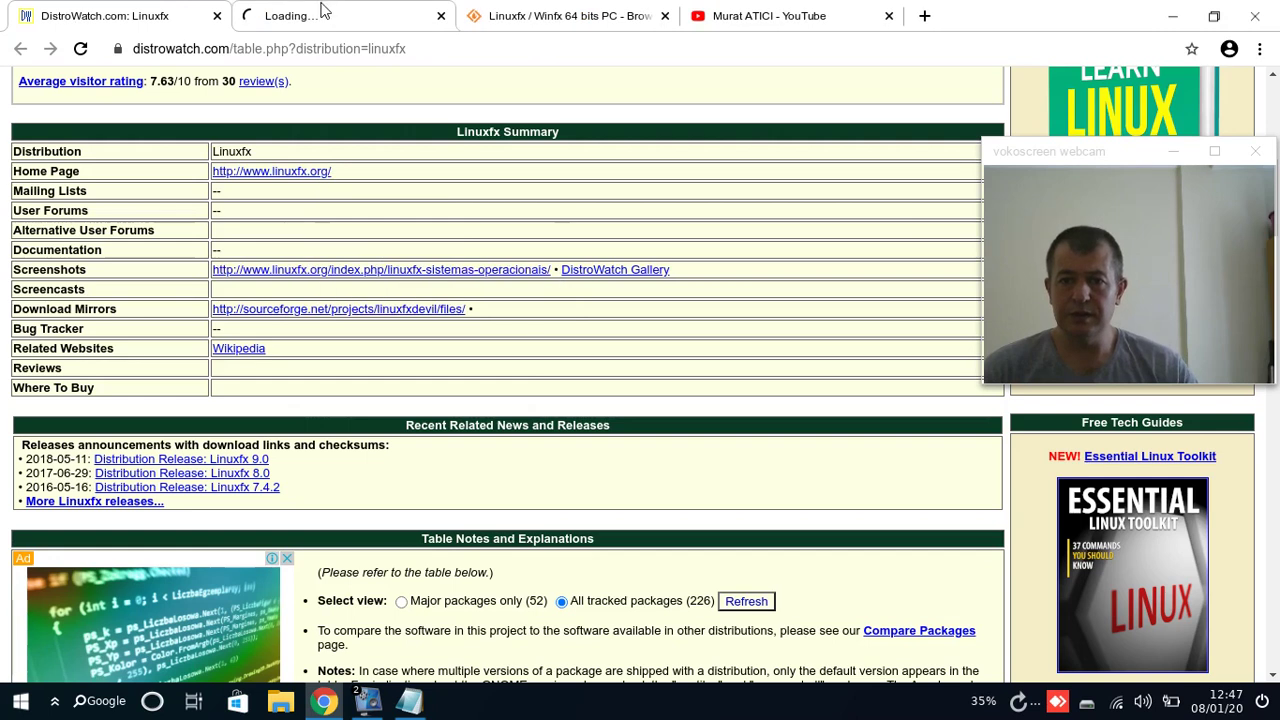
left_click(320, 25)
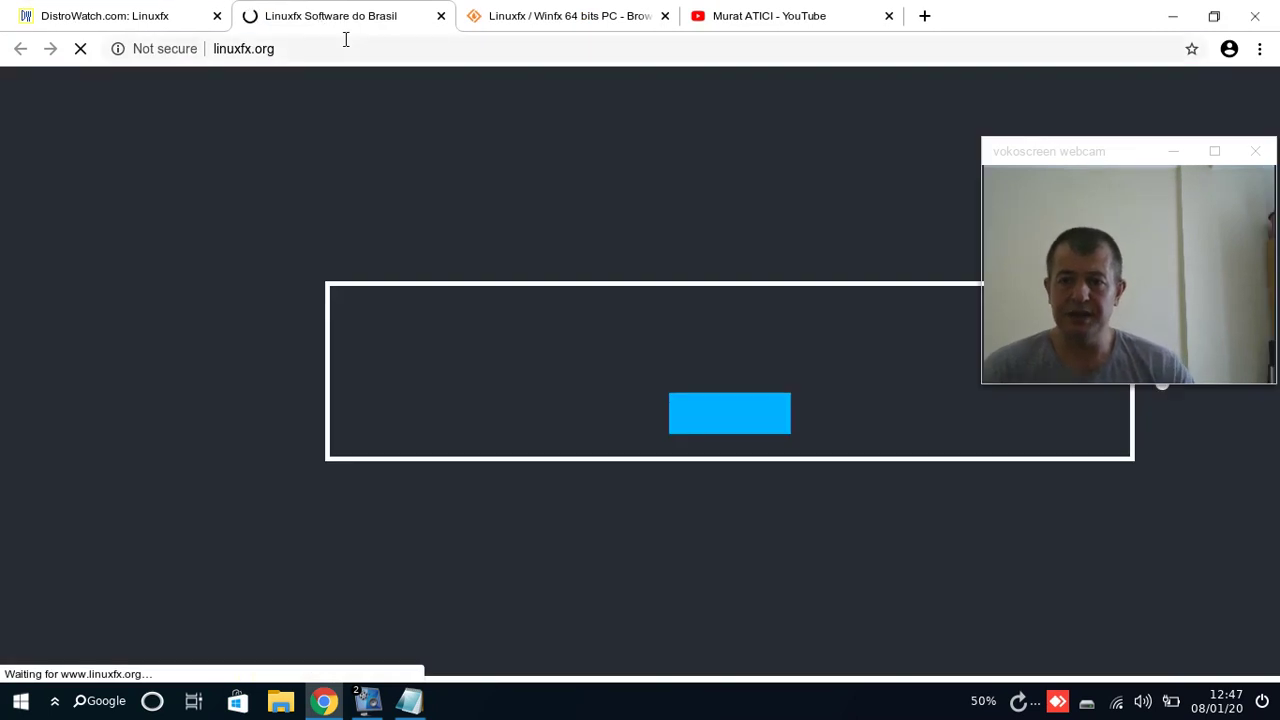
left_click(243, 48)
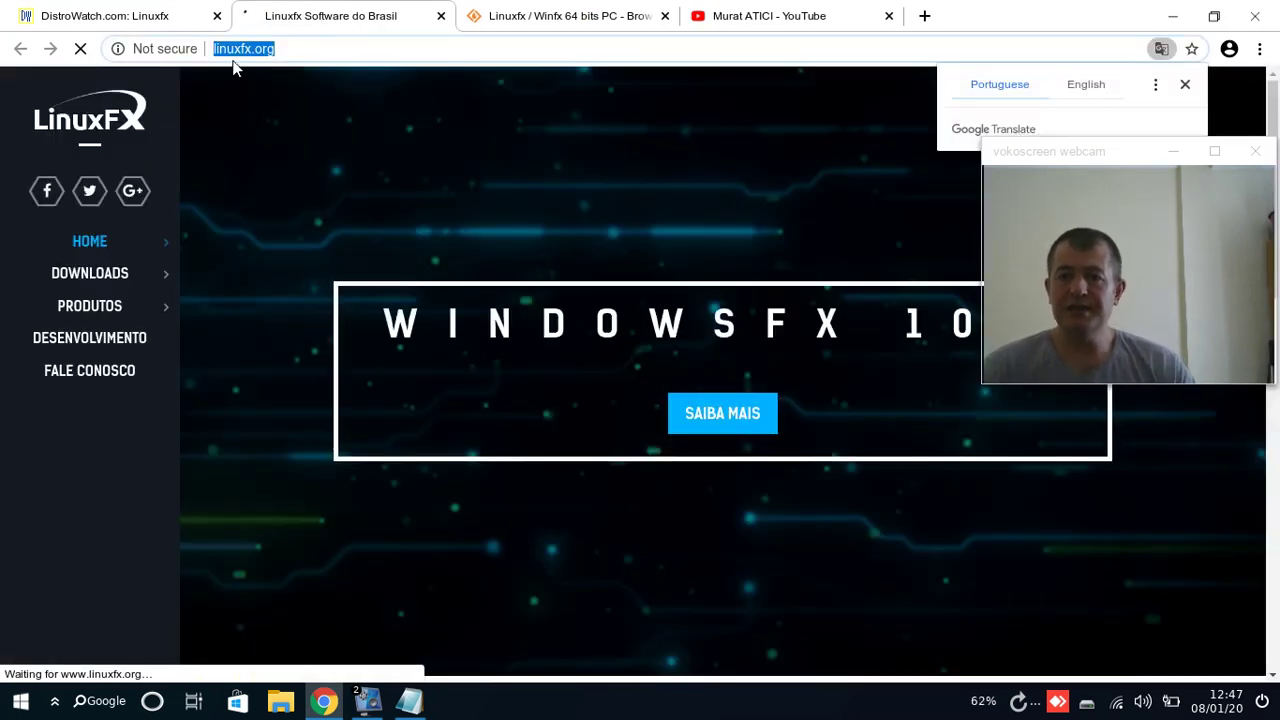
left_click(922, 290)
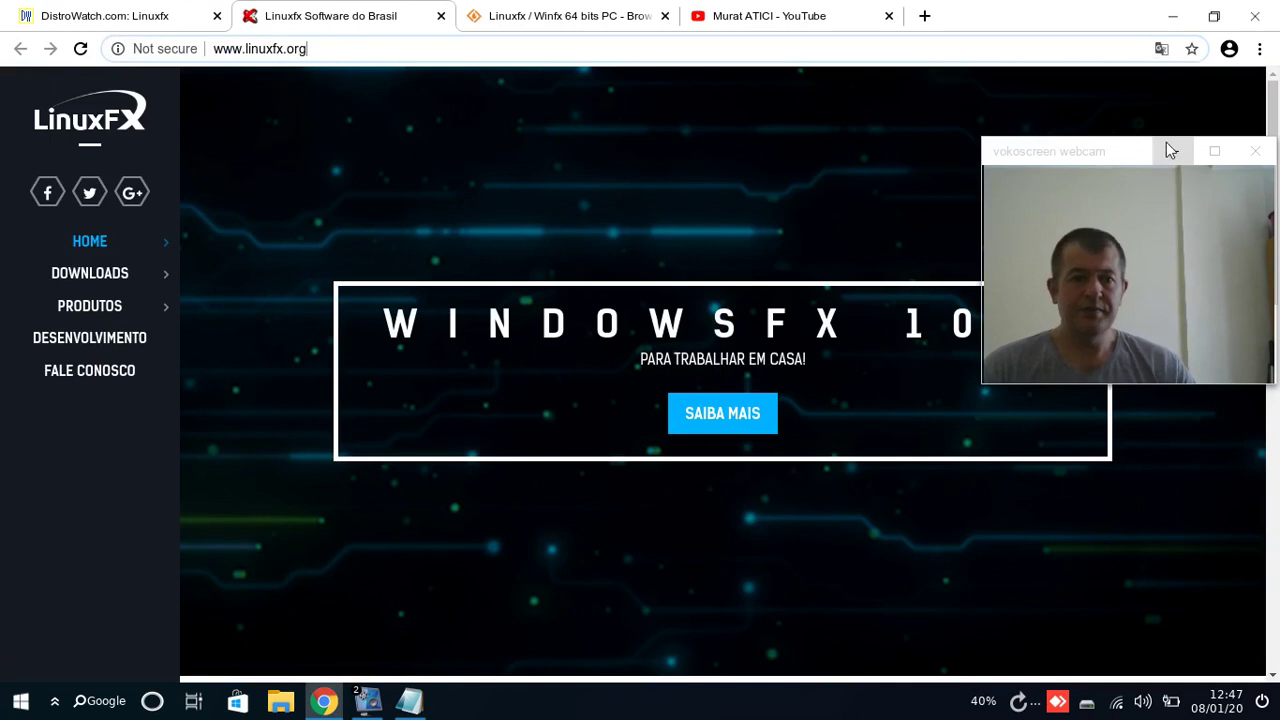
Step: Move the webcam window out of the way and review the linuxfx.org home page from the WindowsFX banner through the product sections
left_click_drag(1083, 146, 1072, 81)
right_click(99, 481)
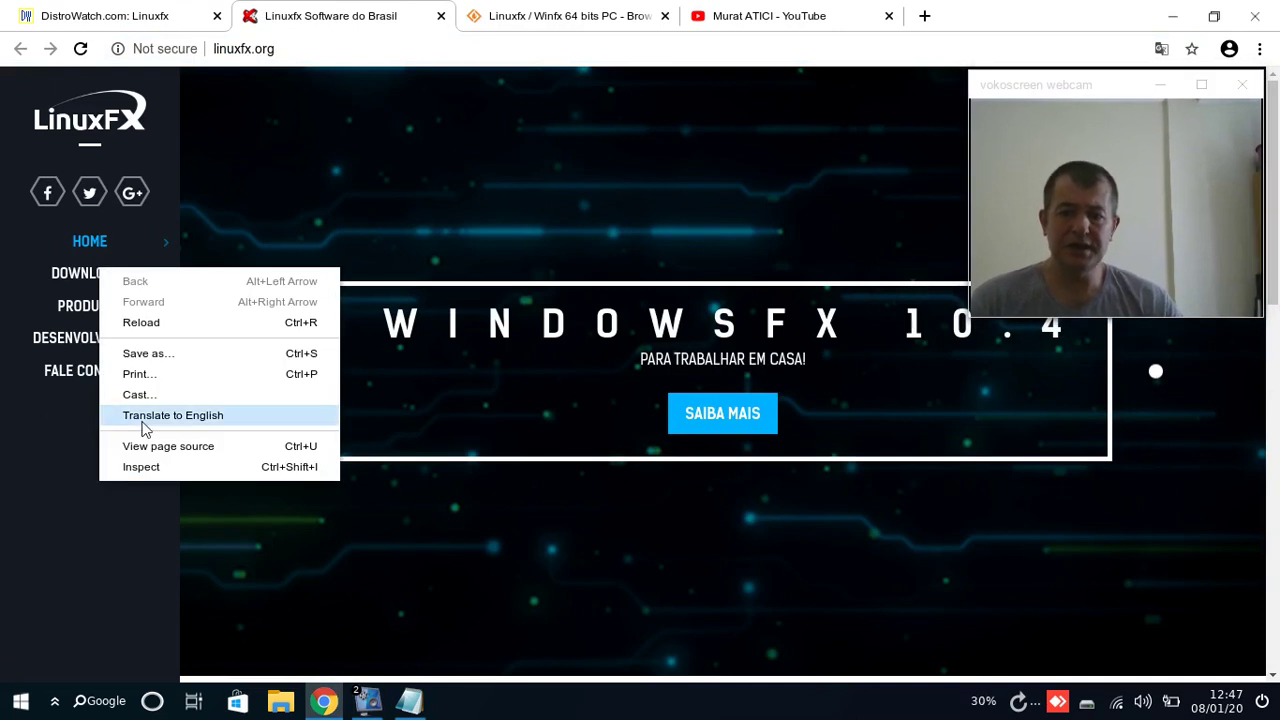
left_click(208, 572)
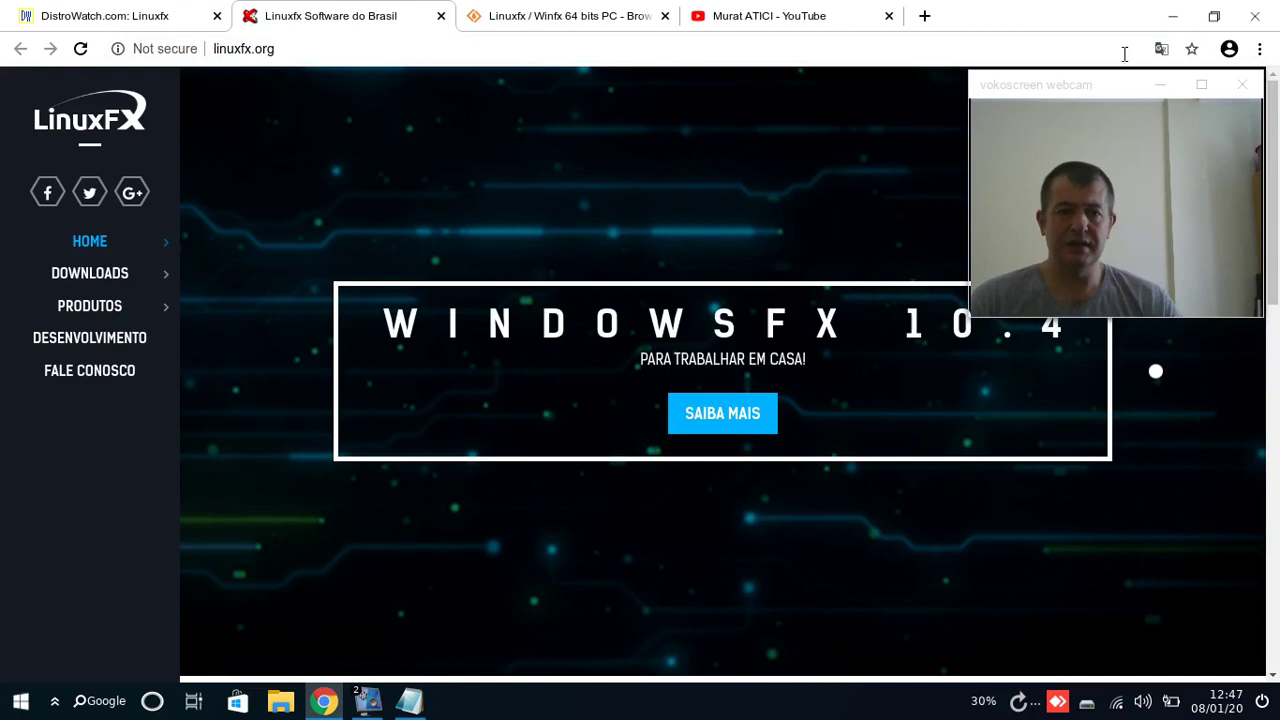
left_click_drag(1089, 100, 1036, 70)
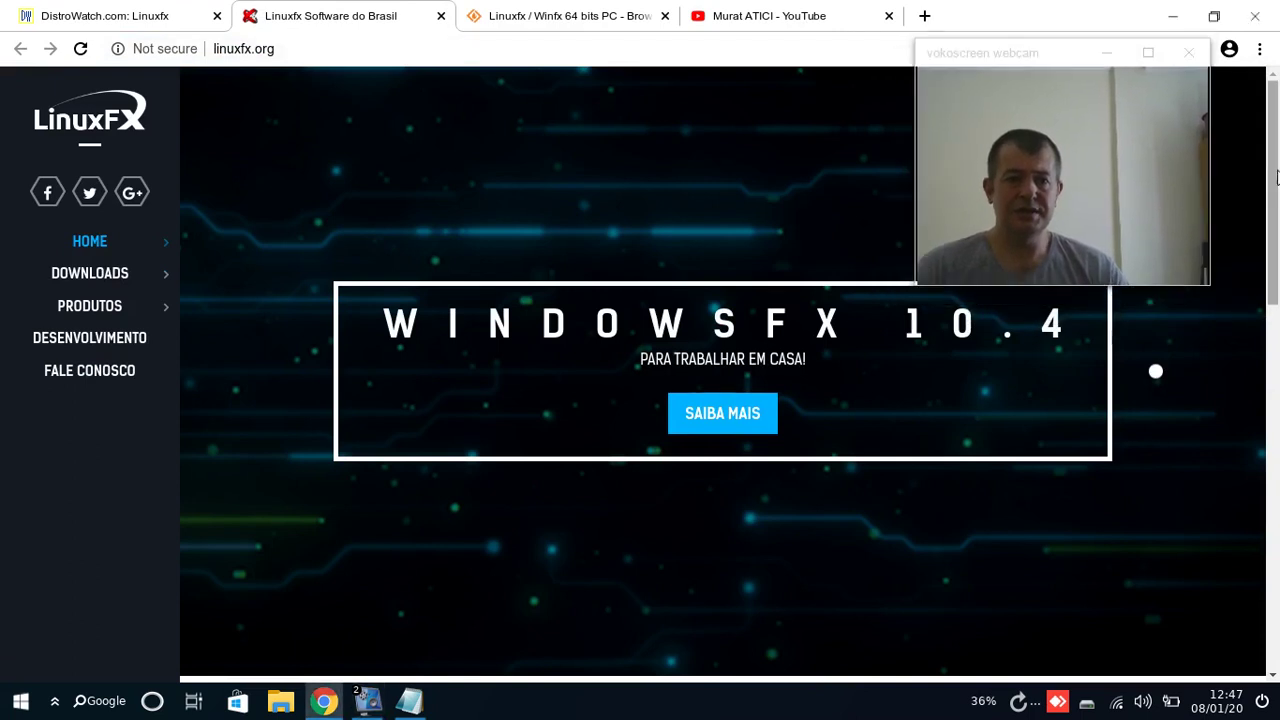
left_click_drag(1277, 177, 1277, 240)
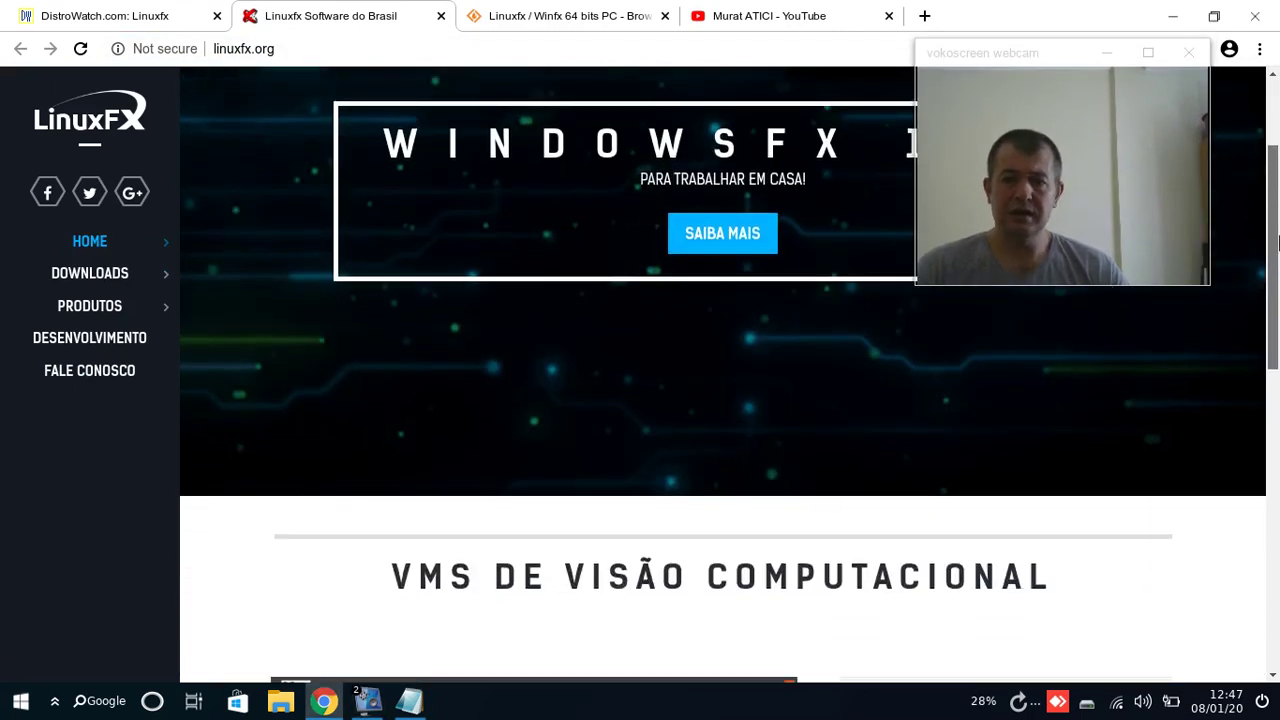
scroll(1277, 240, "down", 5)
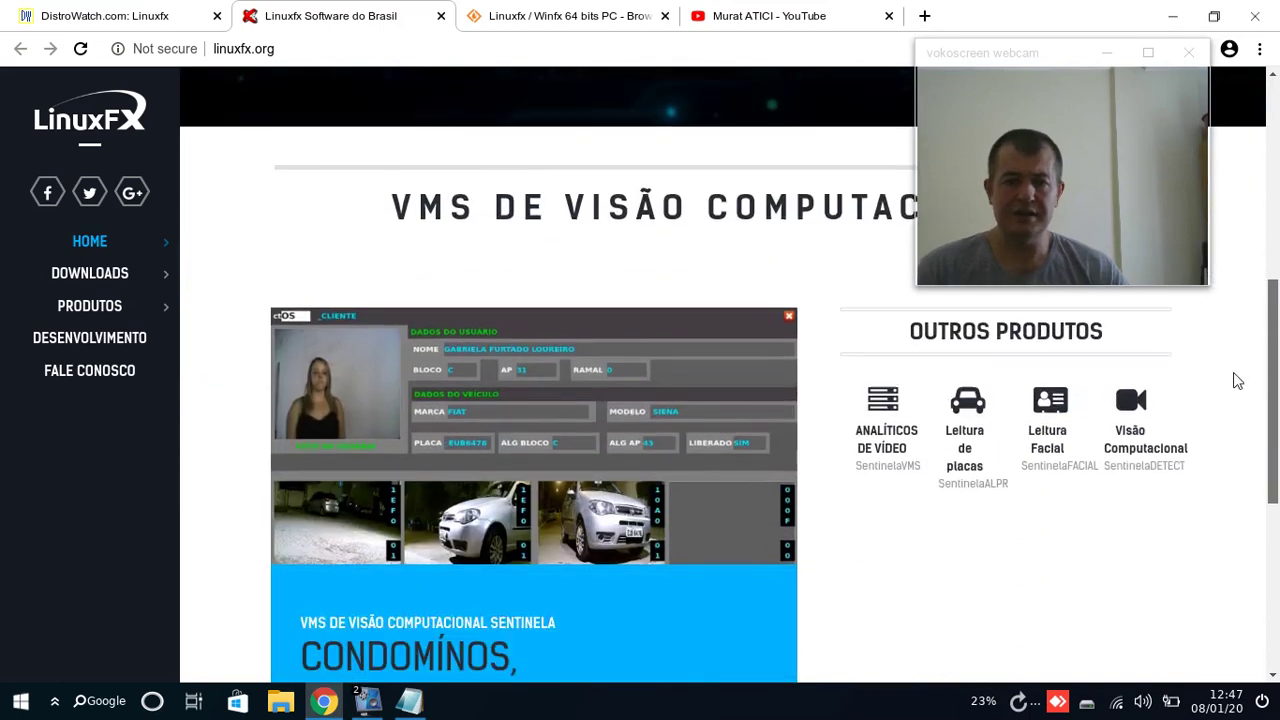
scroll(1232, 450, "down", 4)
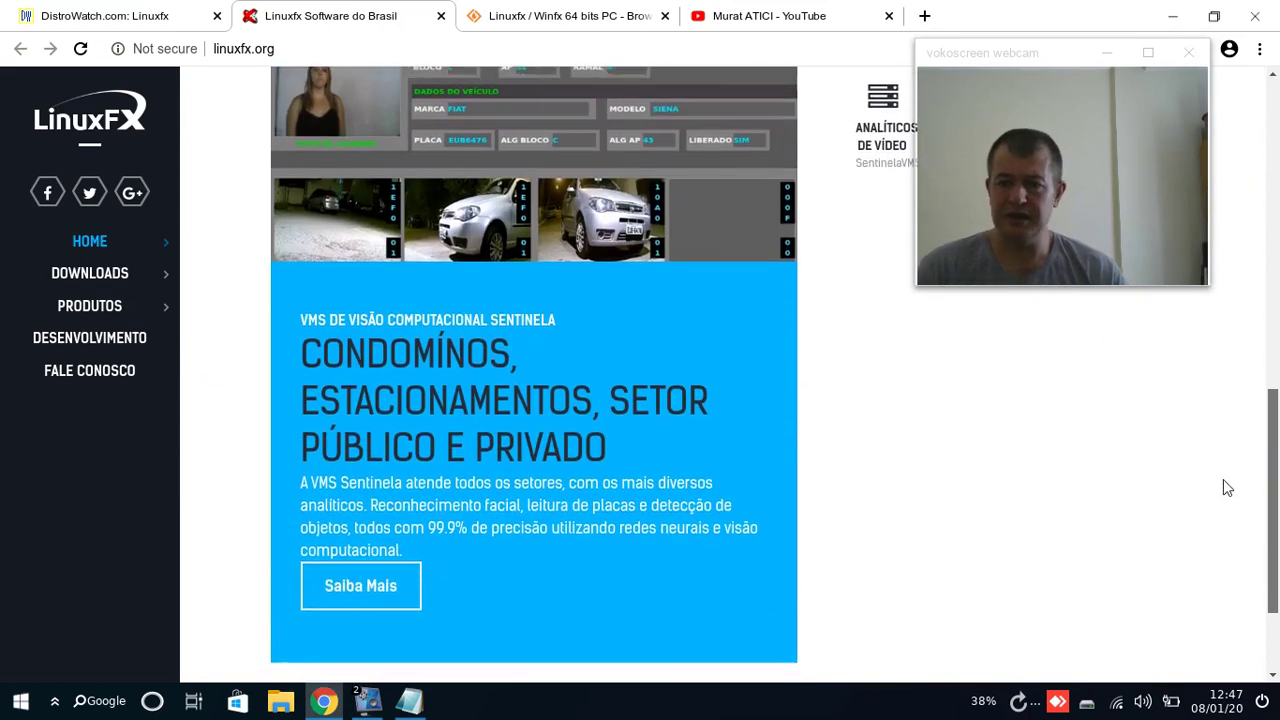
scroll(1277, 192, "up", 10)
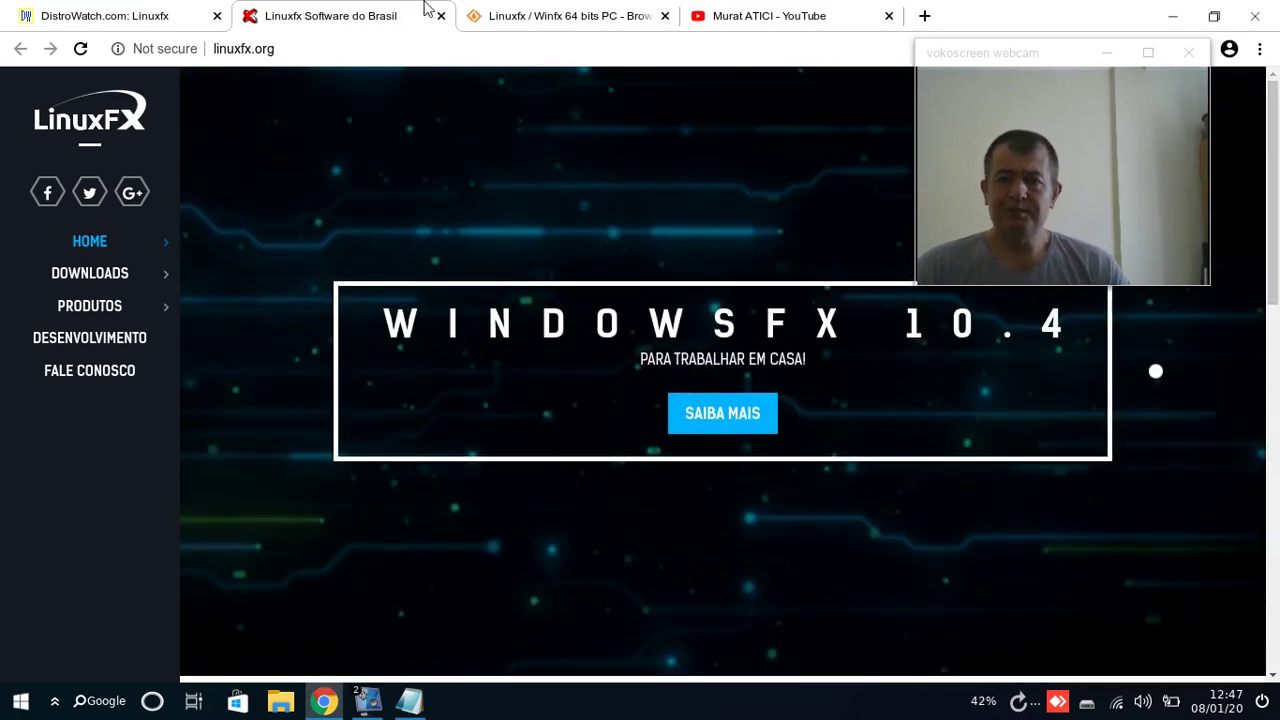
Step: Review the SourceForge files page, moving the webcam window aside, highlighting the Linuxfx / Winfx title and examining the linuxfx10.4.2-wx-lts.iso entry
left_click(546, 22)
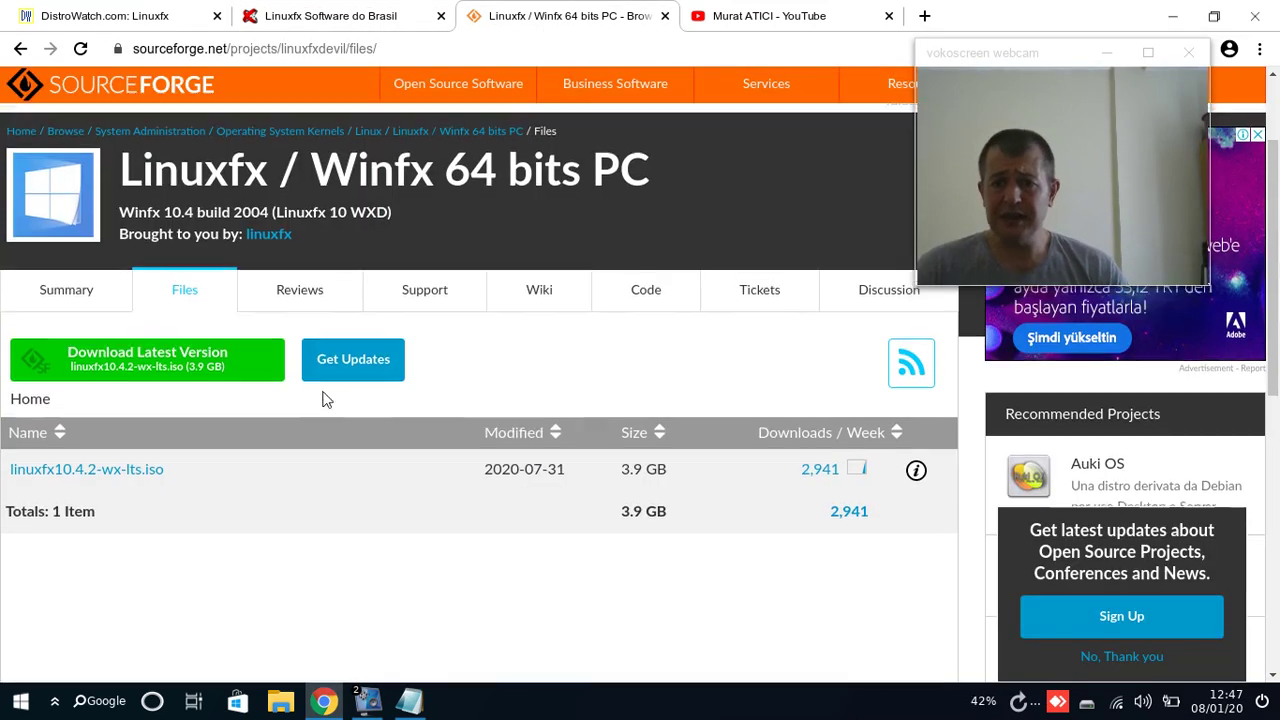
scroll(323, 394, "up", 3)
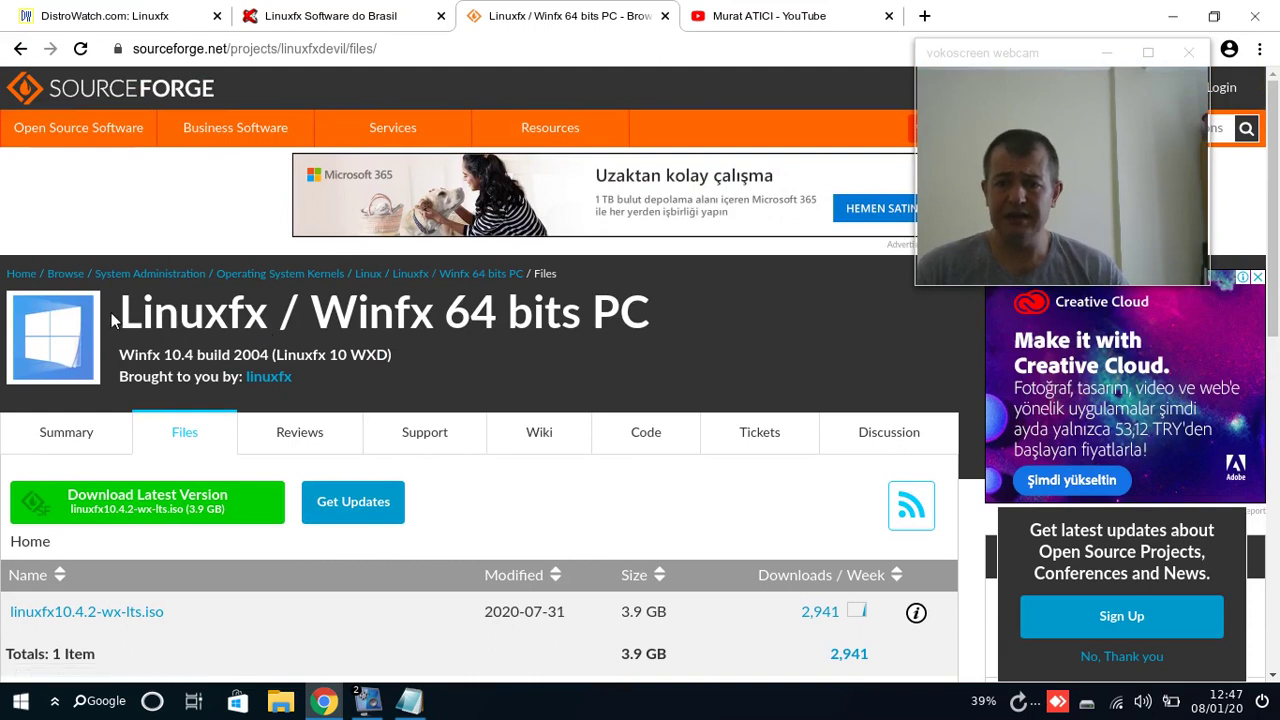
left_click_drag(119, 313, 265, 325)
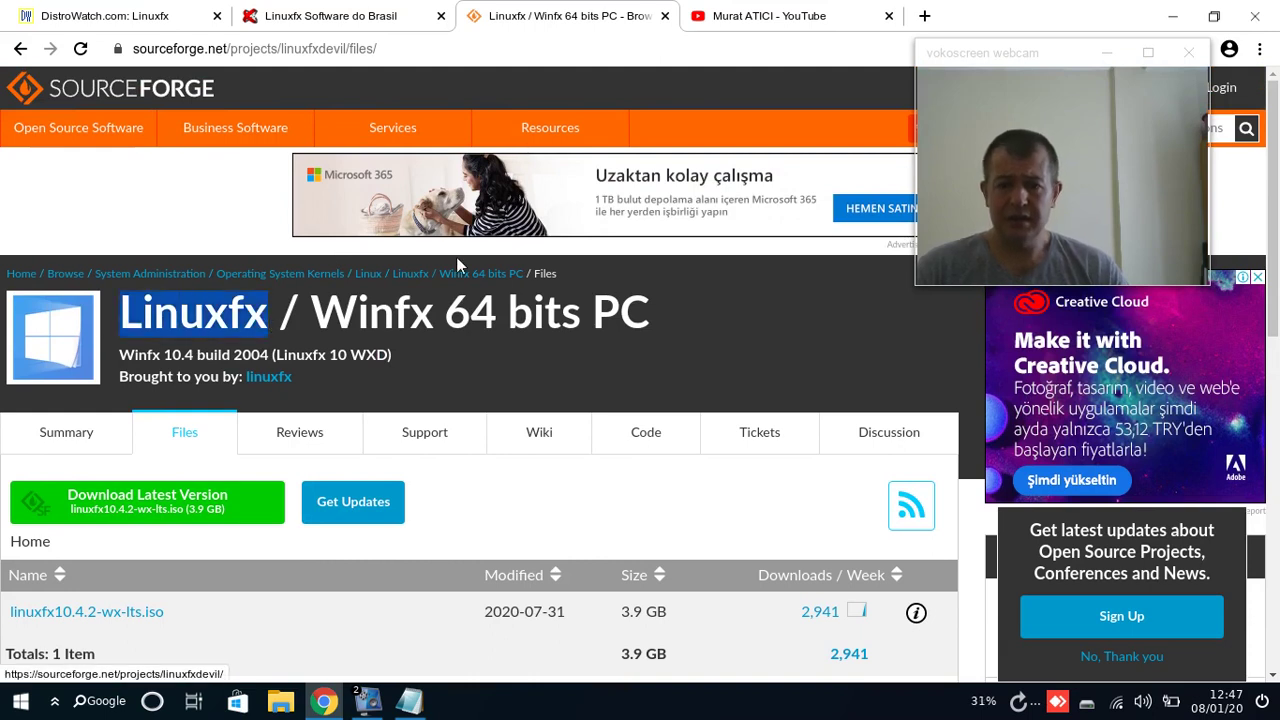
left_click(1068, 61)
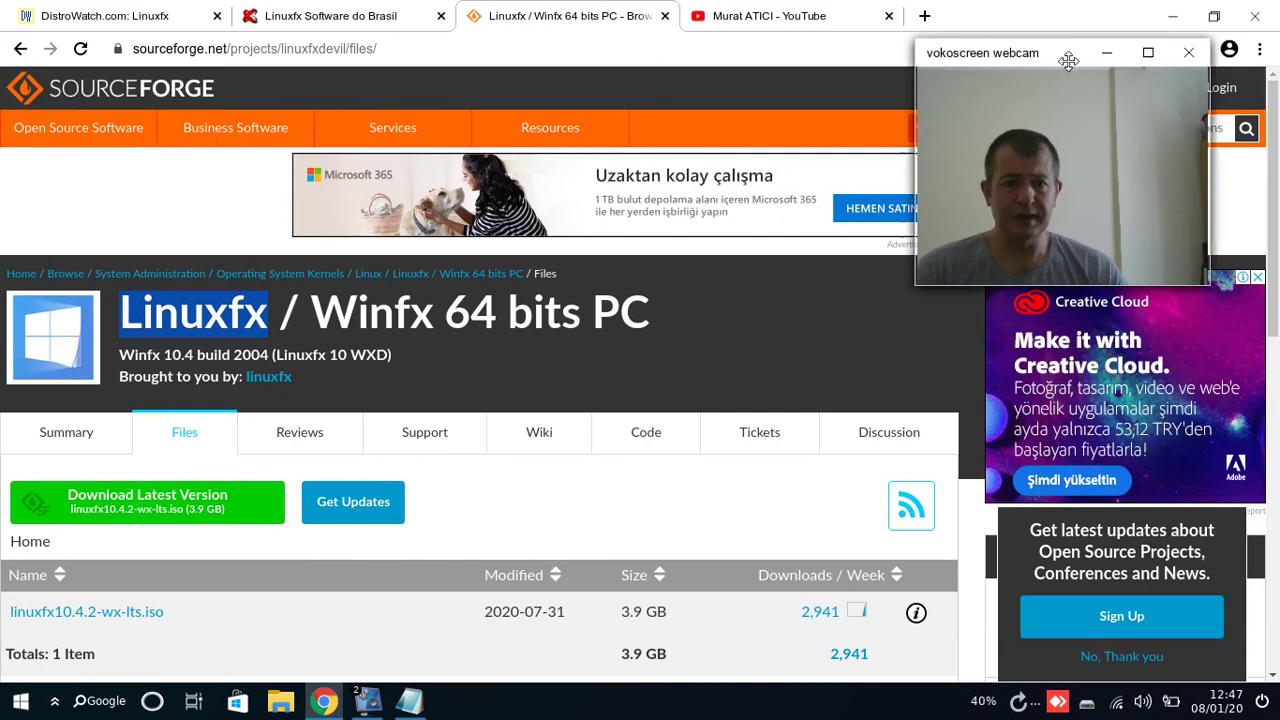
left_click_drag(1068, 61, 1101, 207)
left_click(1077, 128)
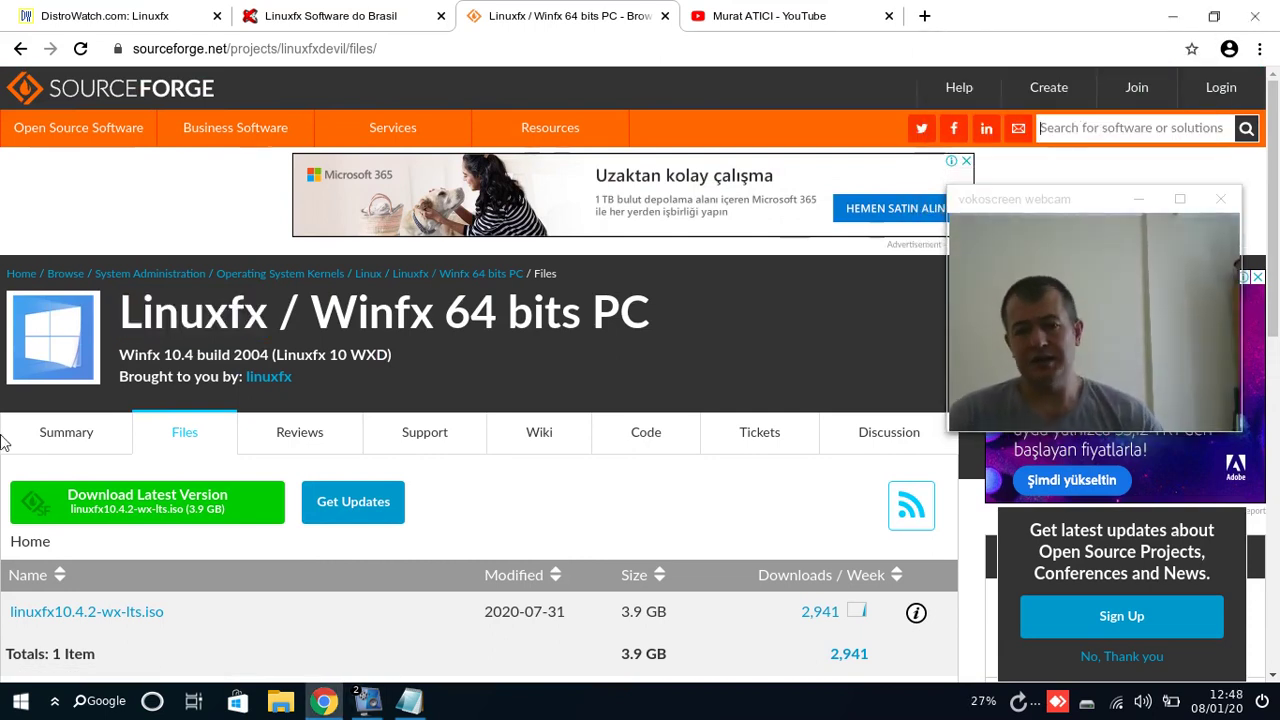
left_click_drag(682, 313, 222, 322)
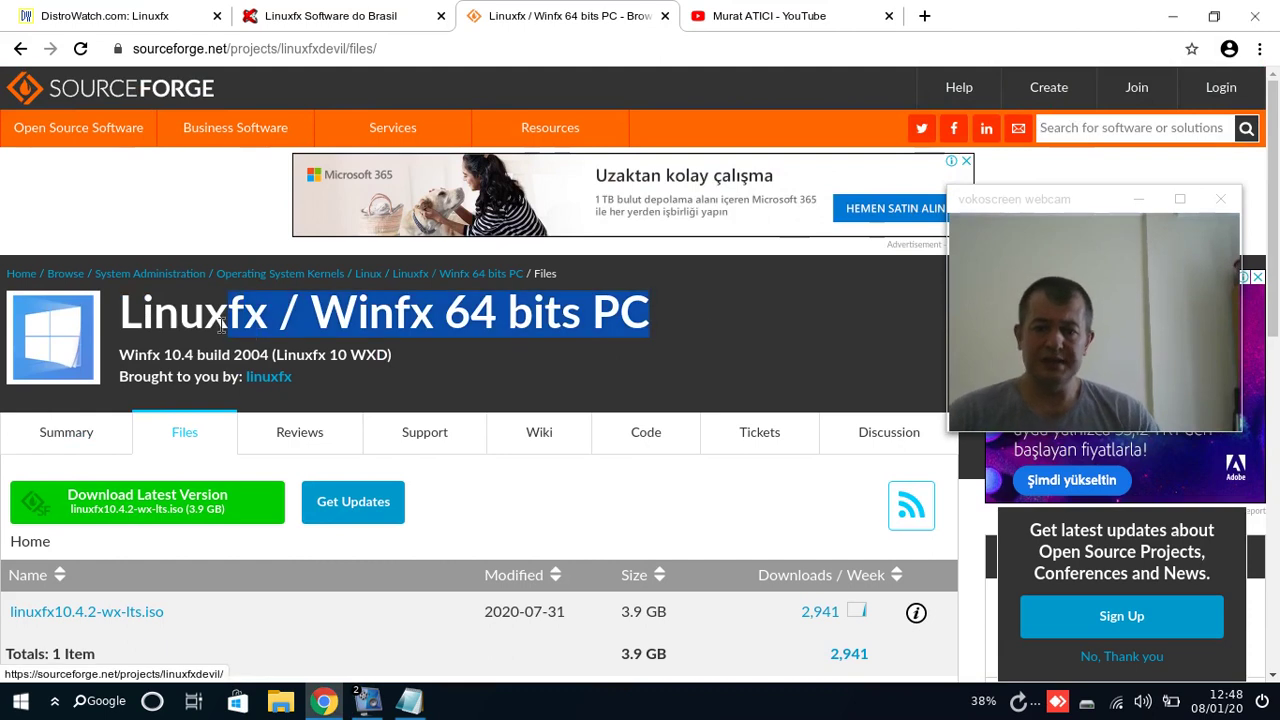
scroll(260, 420, "down", 3)
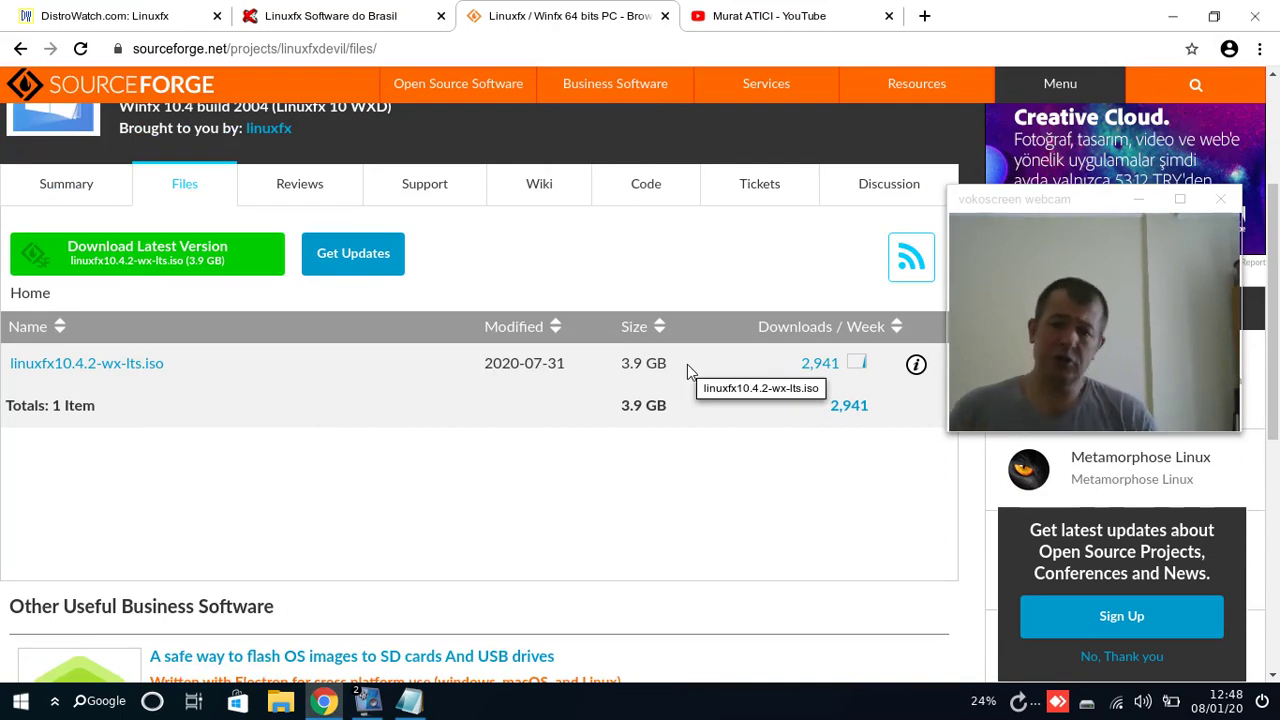
Step: Minimize the browser, view the home folder in the file manager and close it, and move the webcam window clear of the text notes
left_click(1172, 16)
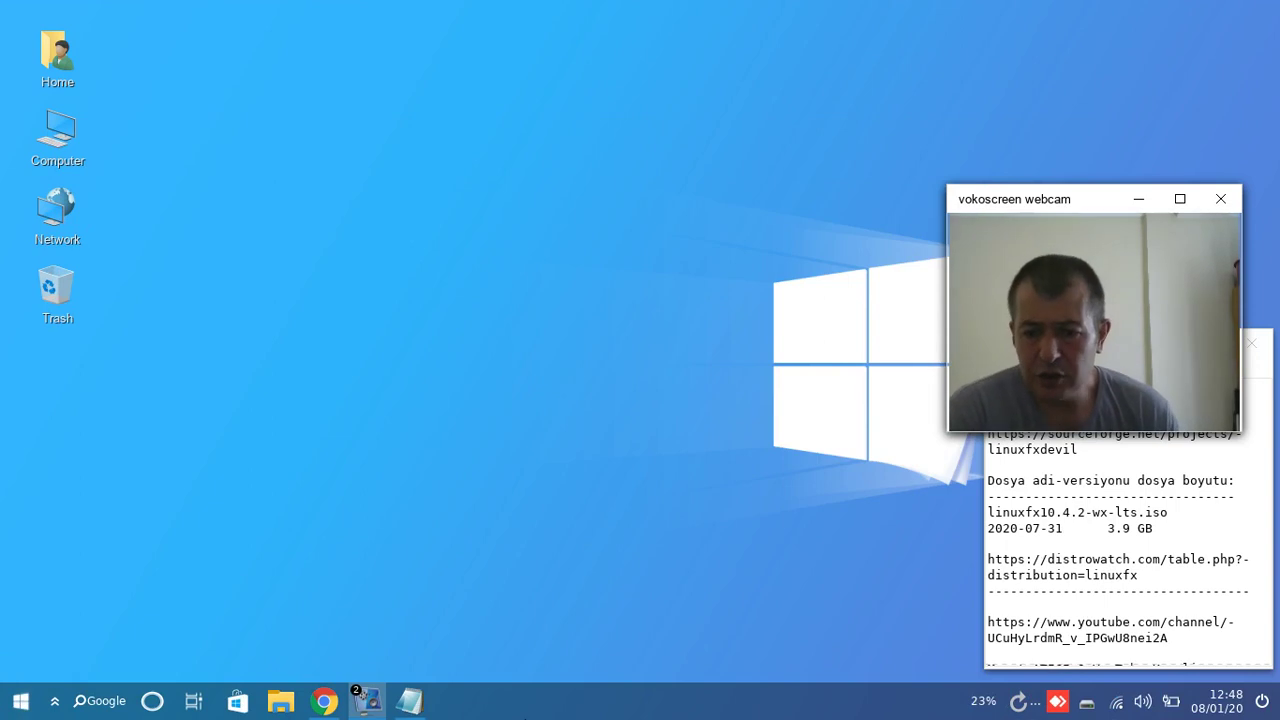
left_click(282, 702)
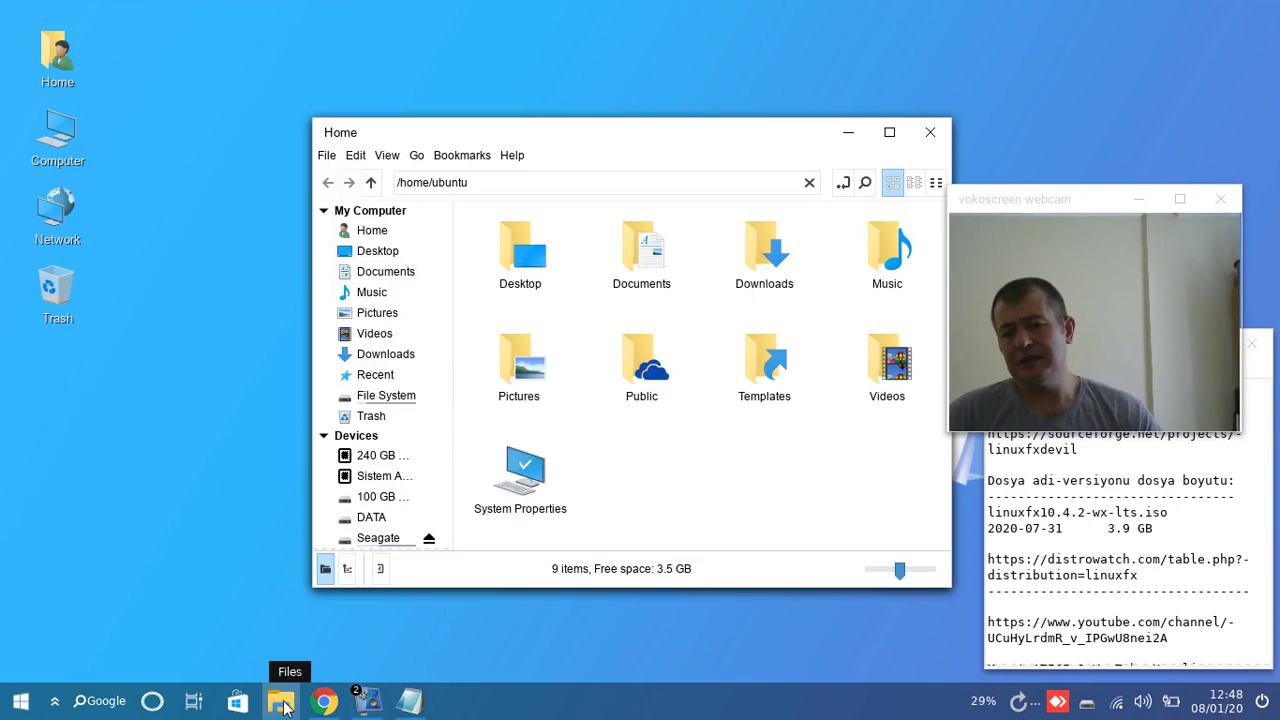
left_click(930, 132)
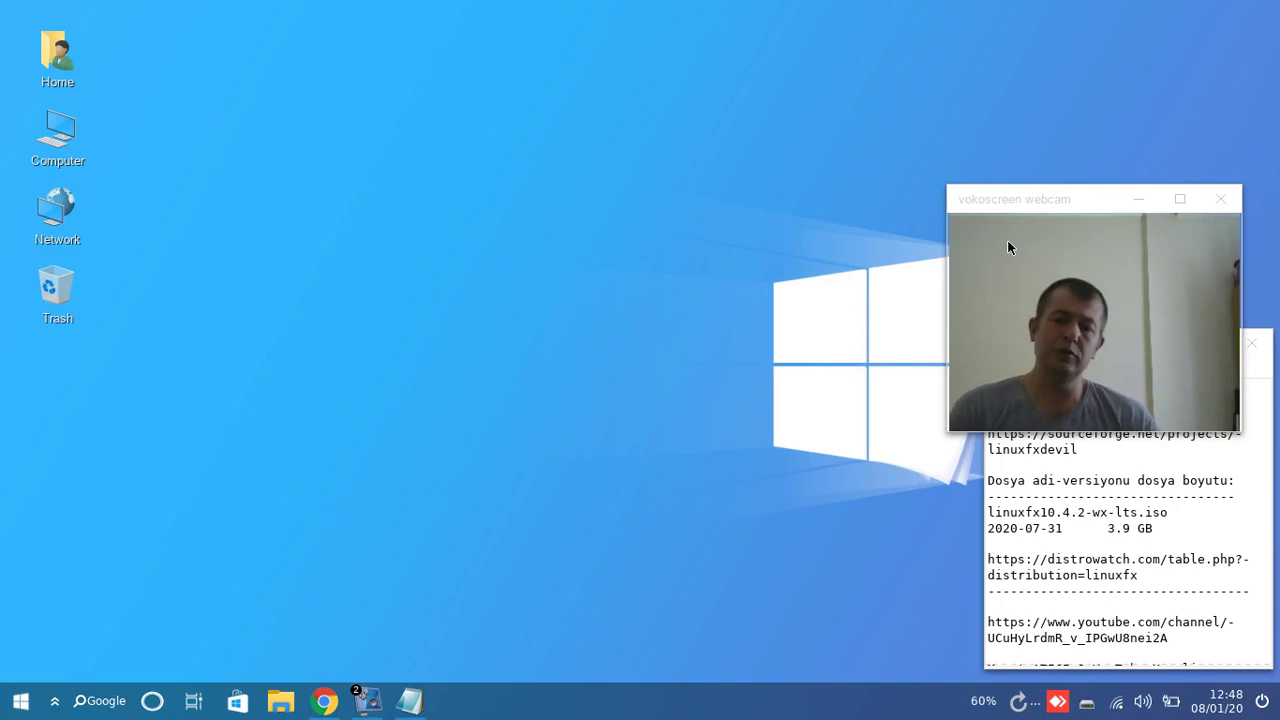
left_click_drag(1063, 198, 1100, 27)
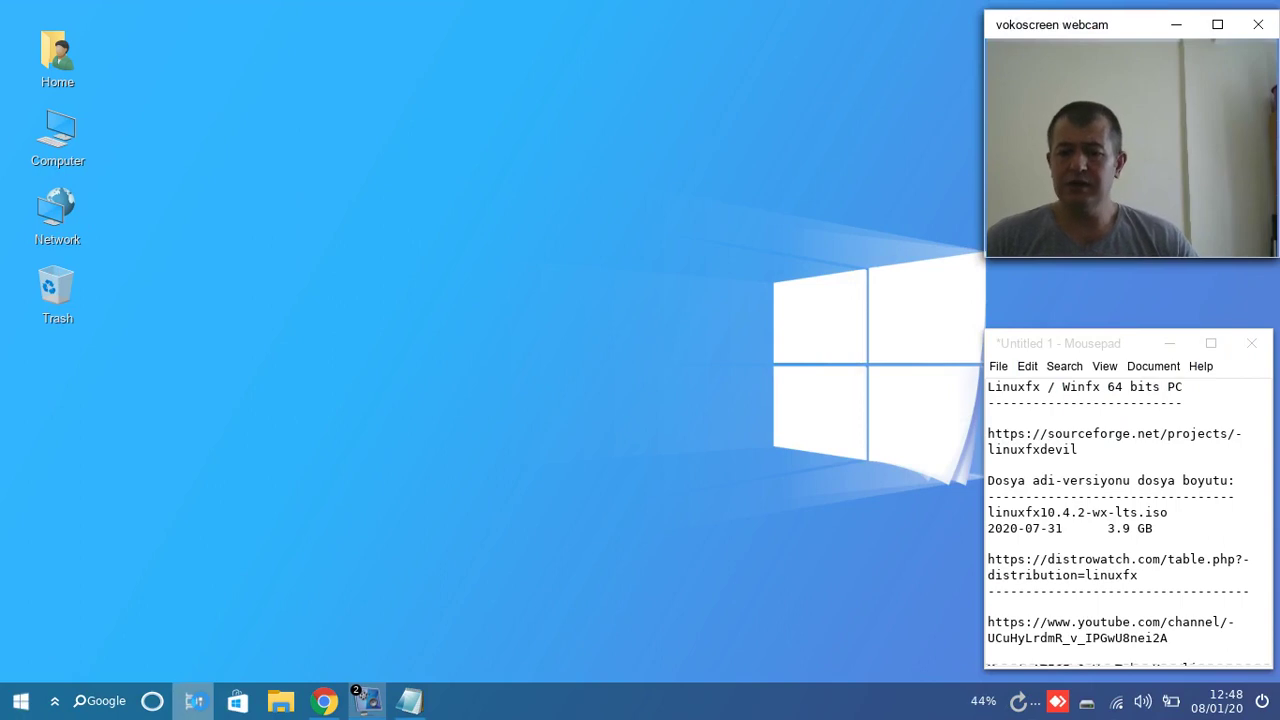
Step: Launch the software store and use the workspace overview to switch in turn to Workspace 2, Workspace 3 and Workspace 4
left_click(197, 703)
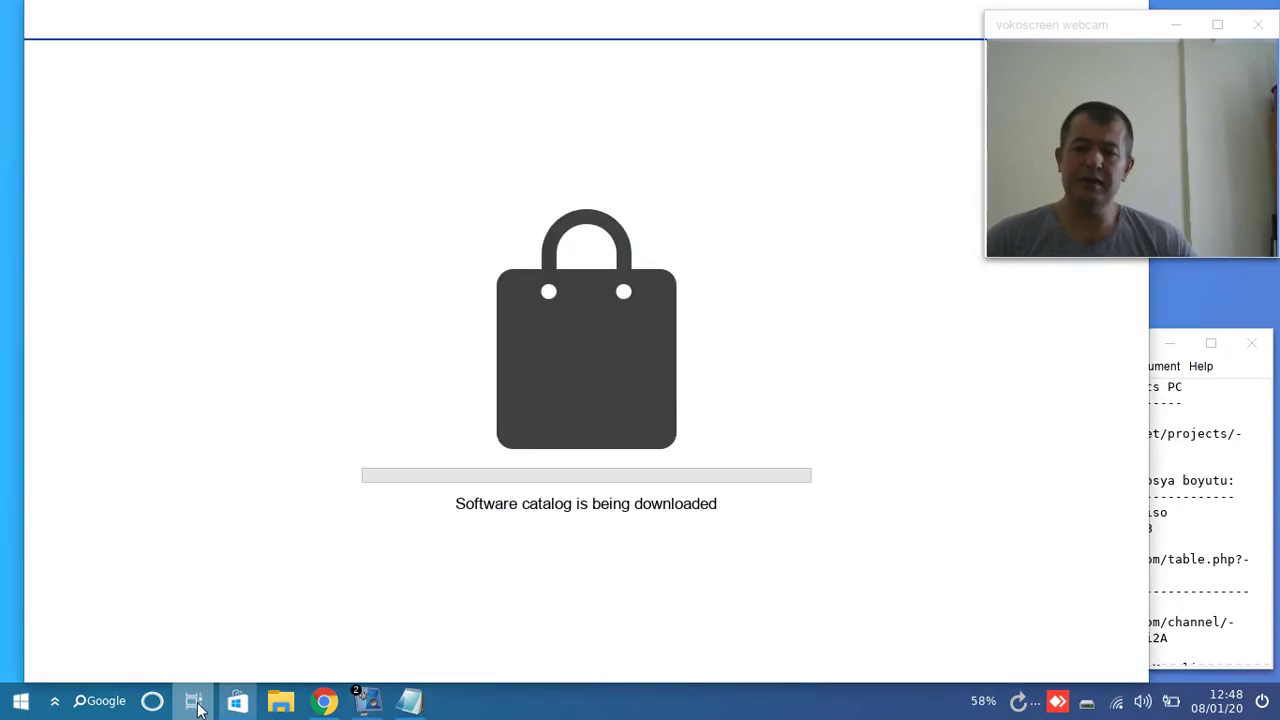
left_click(197, 703)
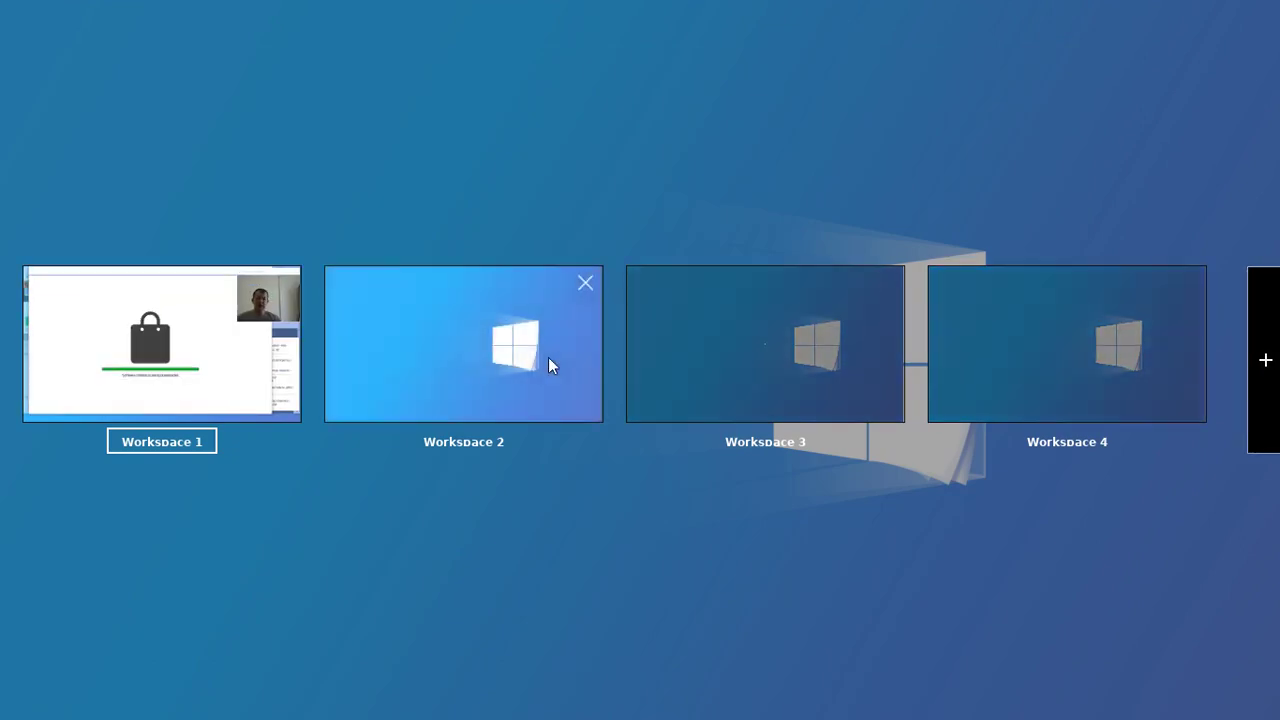
left_click(549, 359)
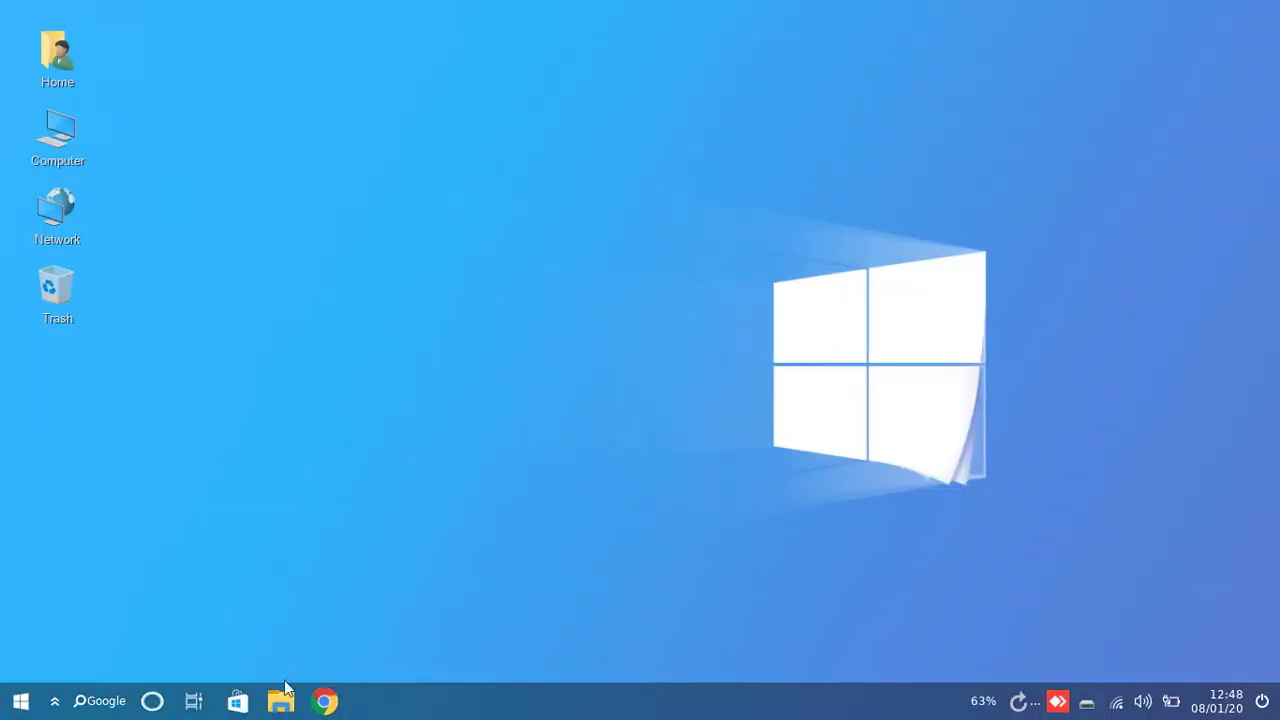
left_click(197, 702)
left_click(814, 349)
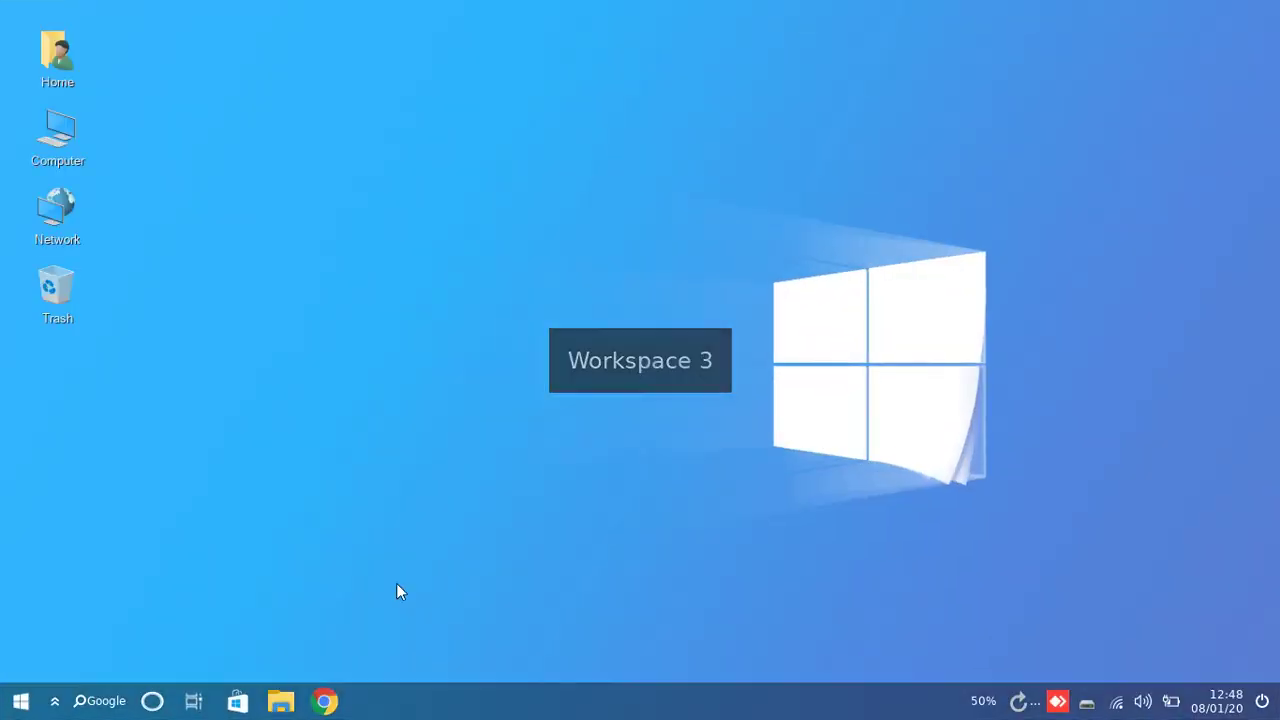
left_click(193, 701)
left_click(996, 433)
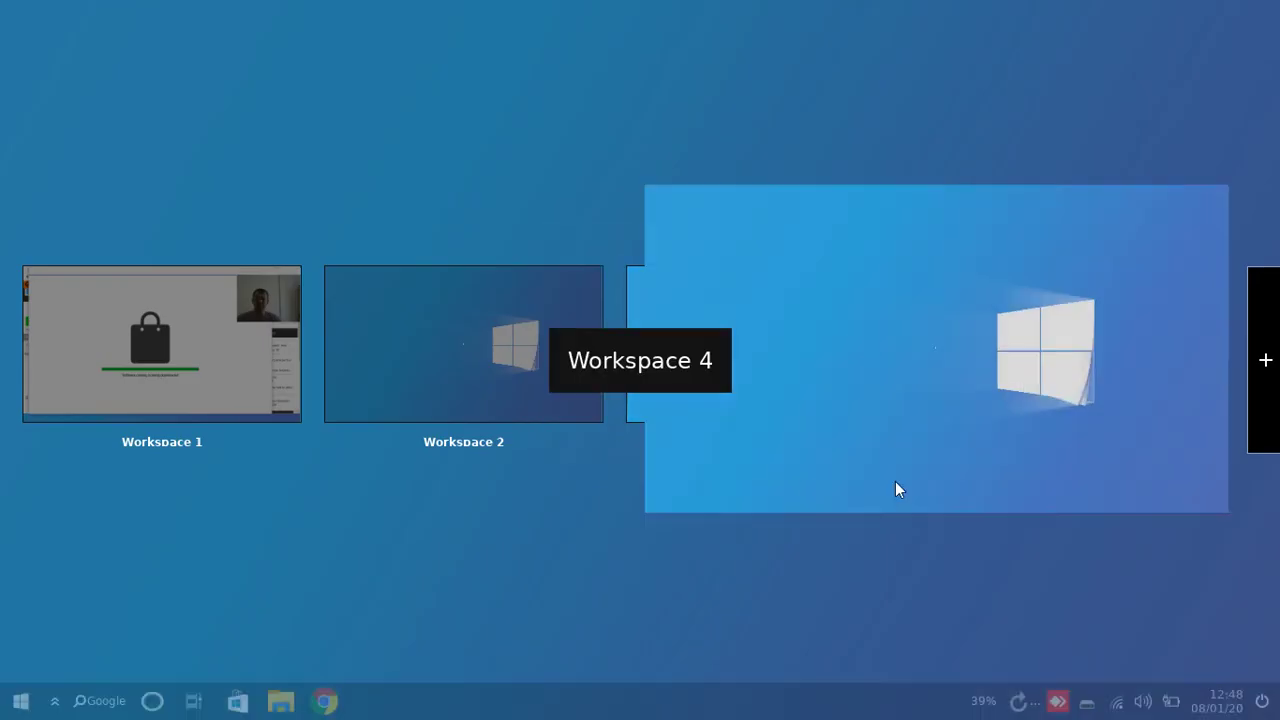
Step: Add three new workspaces, 5 to 7, in the workspace overview
left_click(196, 701)
left_click(1262, 366)
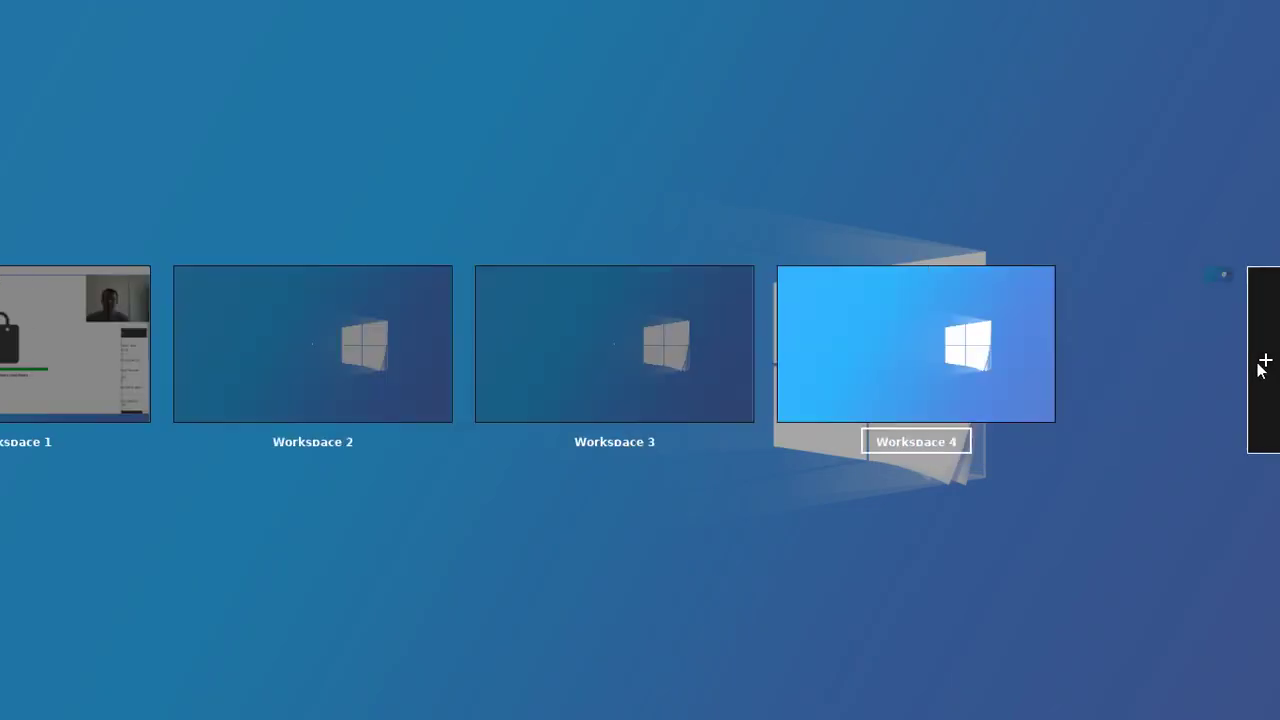
left_click(1262, 366)
left_click(1262, 366)
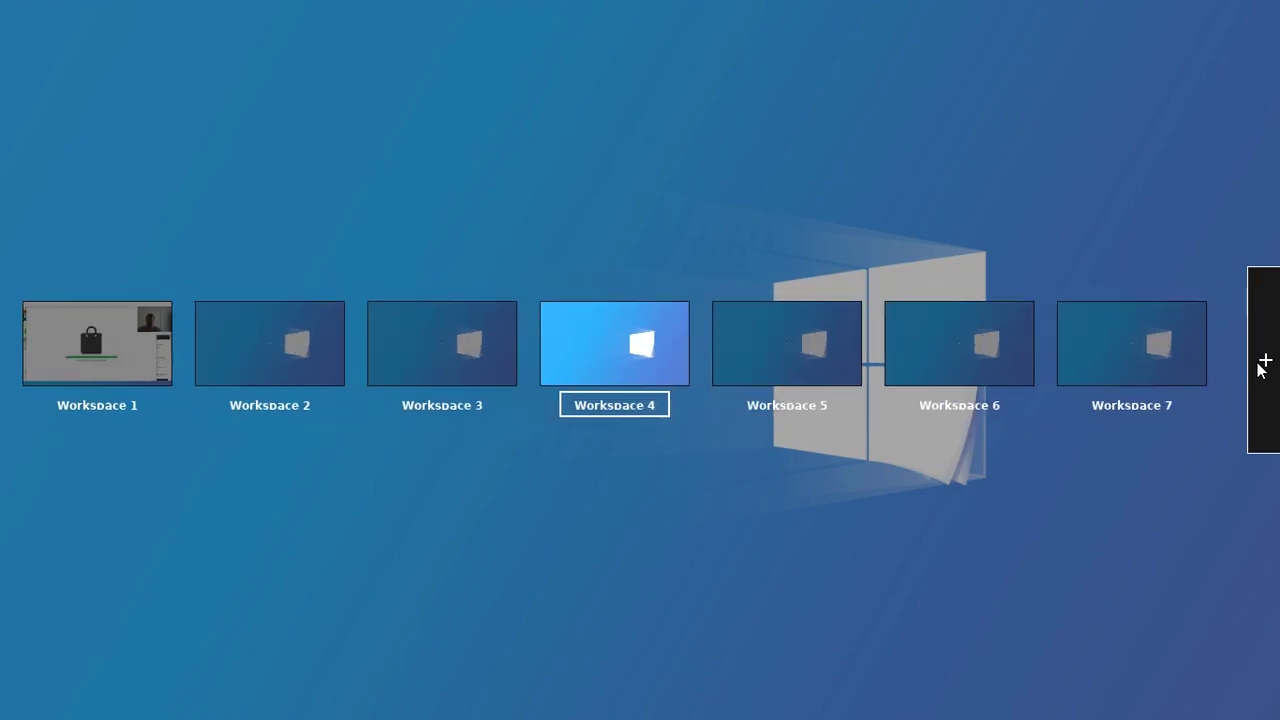
Step: Remove Workspace 7 and Workspace 6 from the overview and switch to Workspace 5
left_click(1188, 316)
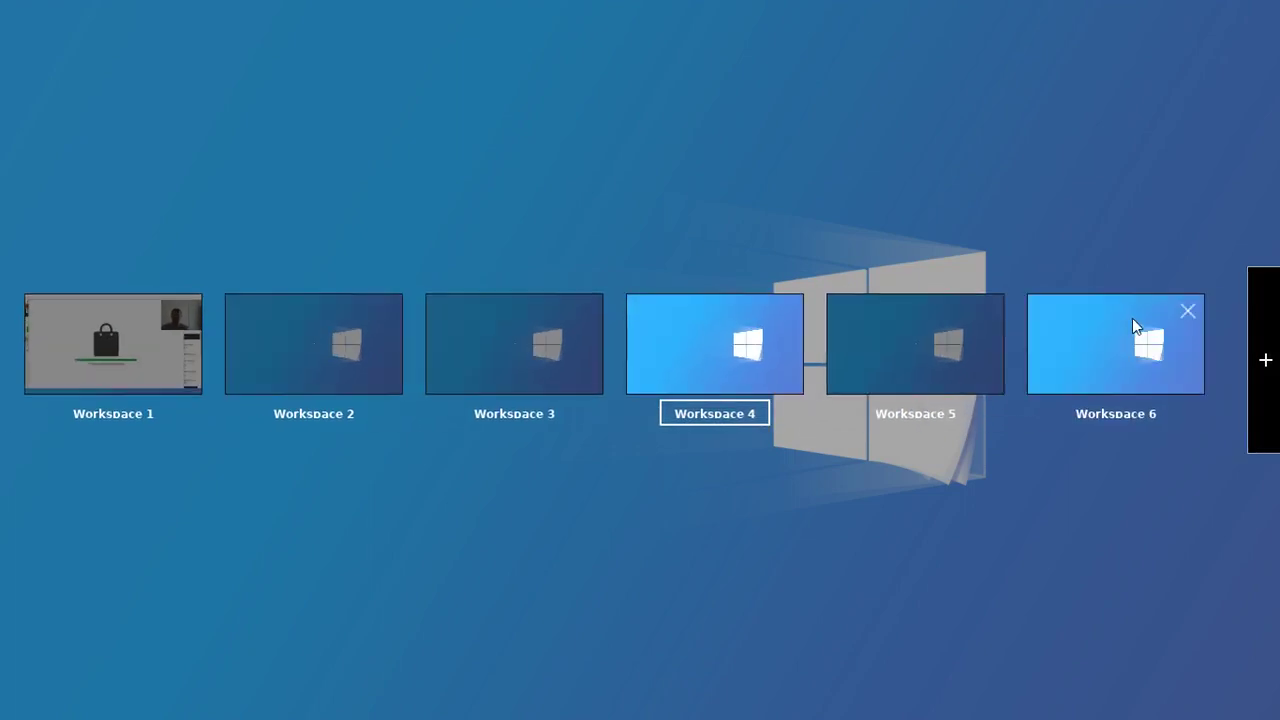
left_click(1188, 311)
left_click(991, 309)
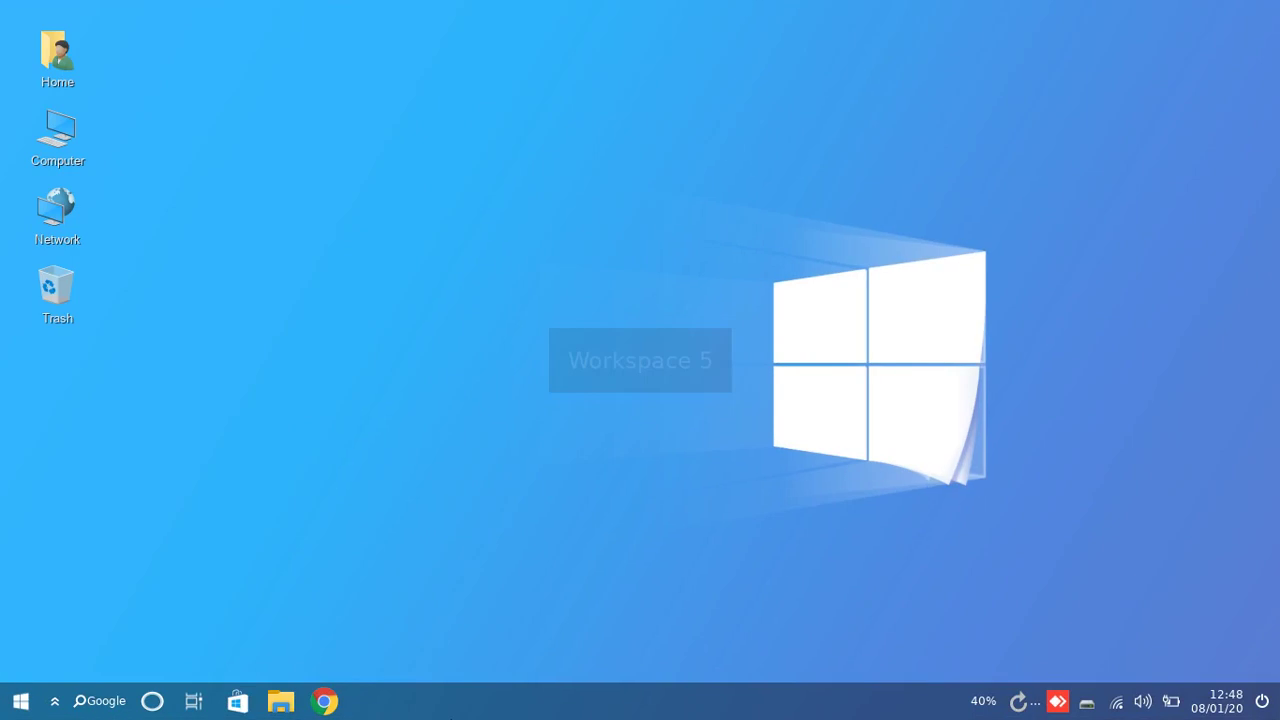
Step: Return to Workspace 1, move the software store window lower so its title bar is reachable, and minimize it
left_click(193, 700)
left_click(150, 395)
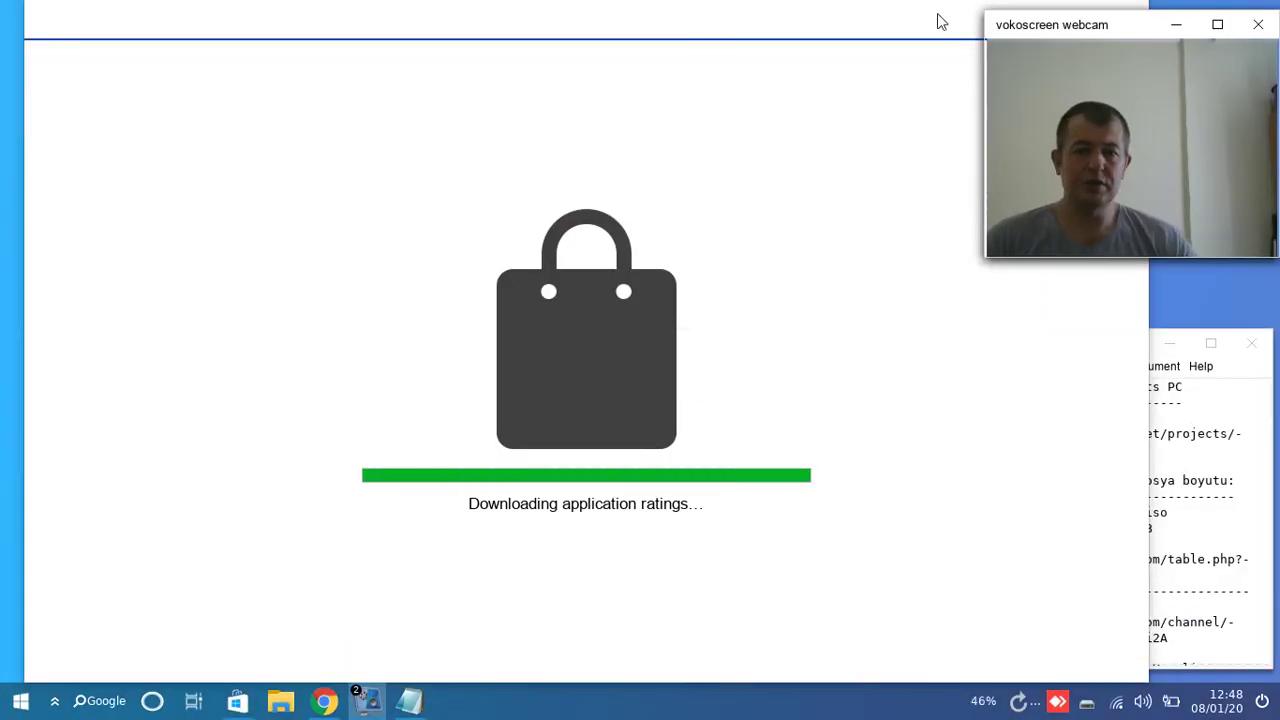
left_click_drag(937, 13, 860, 338)
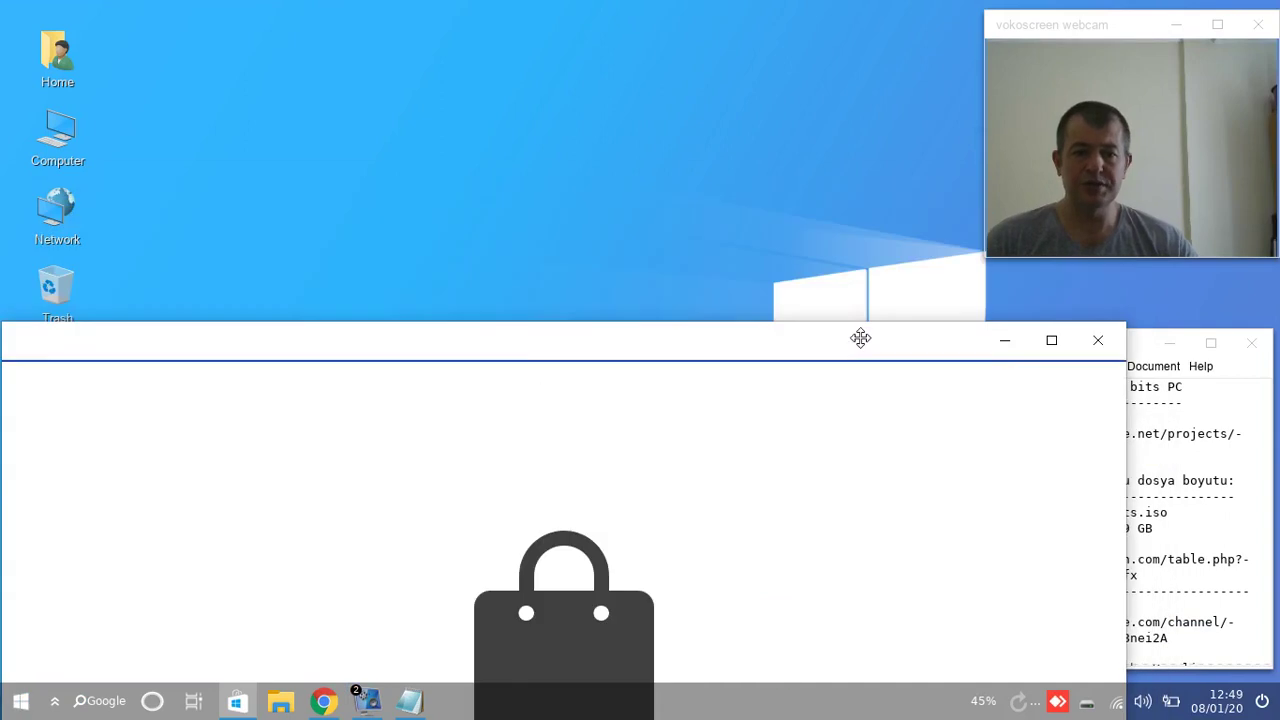
left_click(1005, 341)
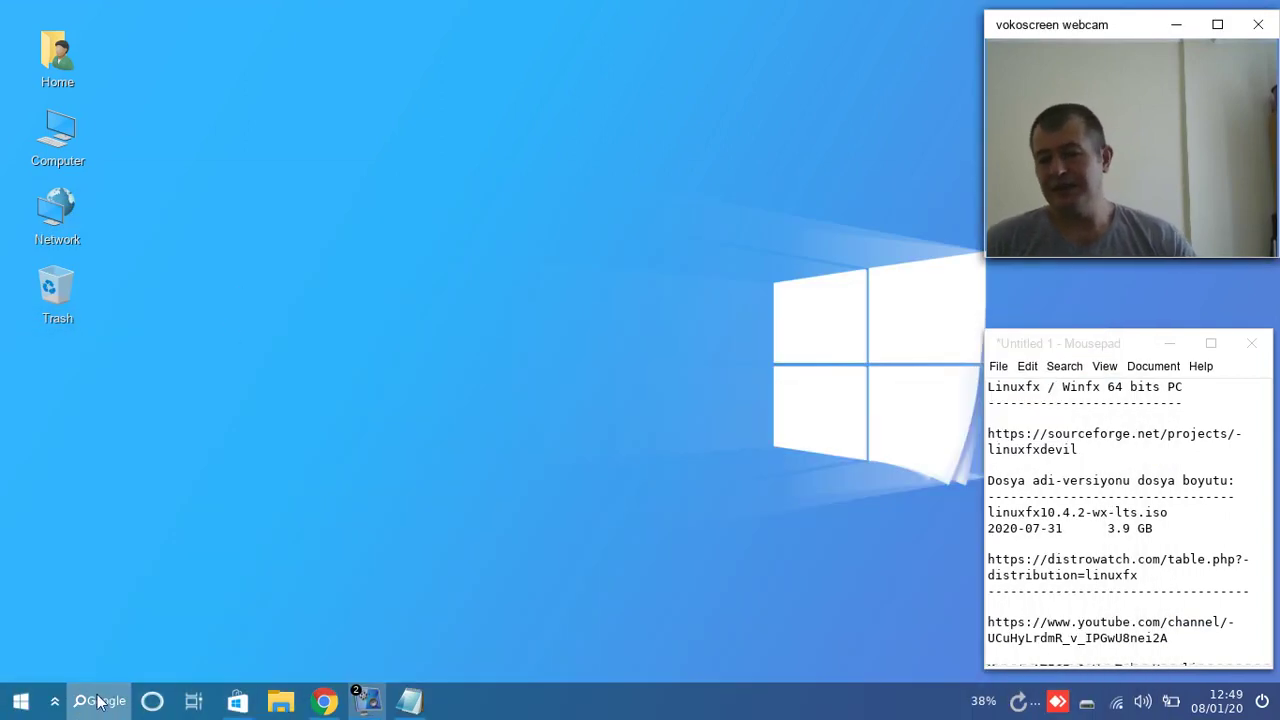
Step: Open the desktop assistant to view its options and exit it, doing this twice
left_click(150, 703)
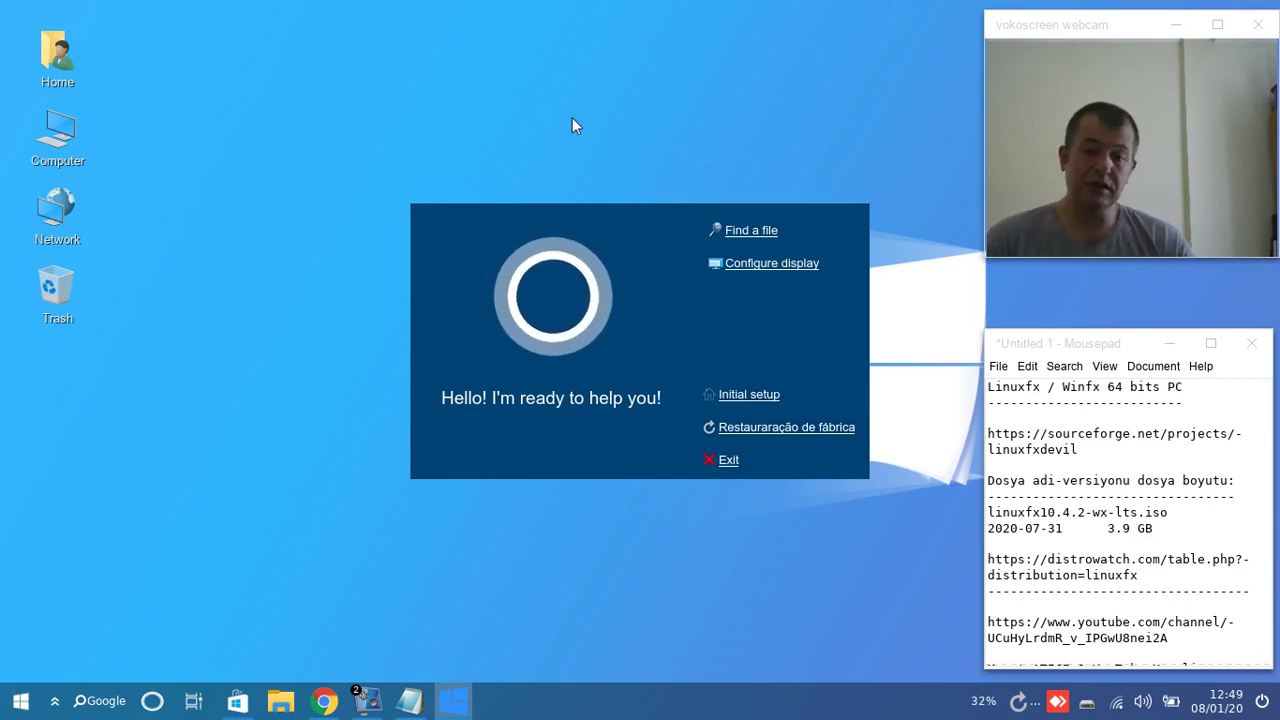
left_click(711, 461)
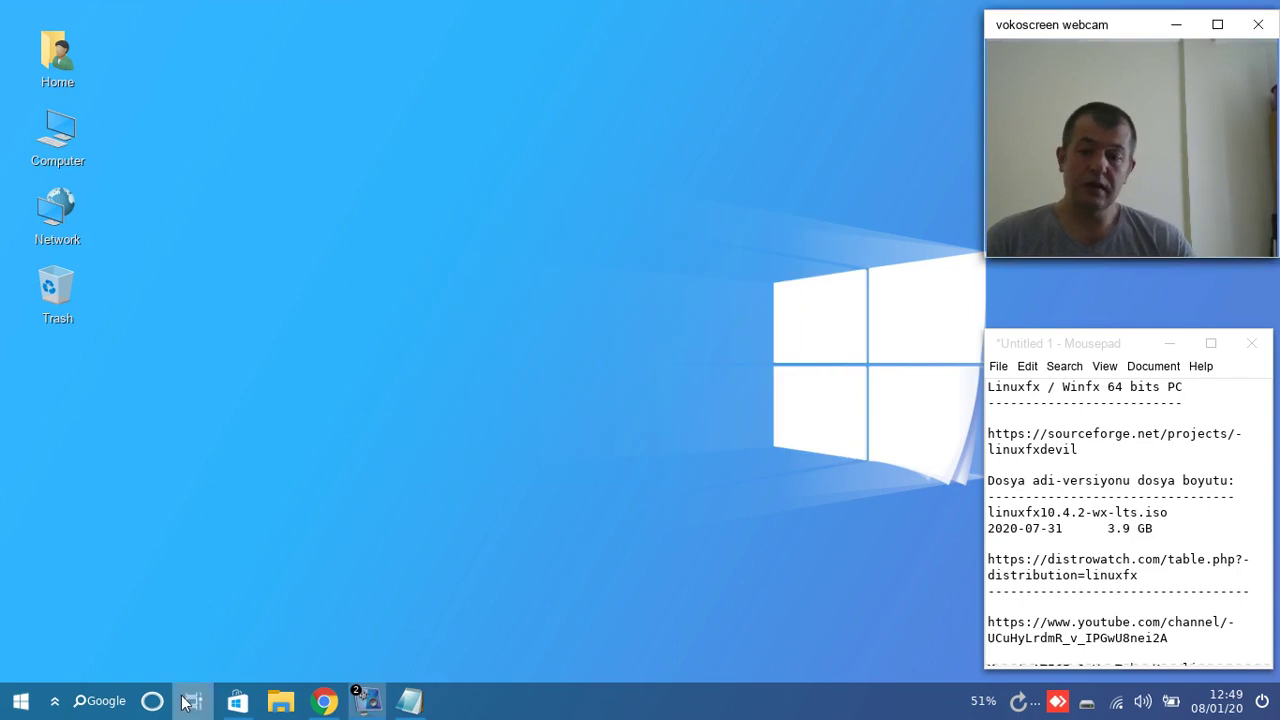
left_click(152, 701)
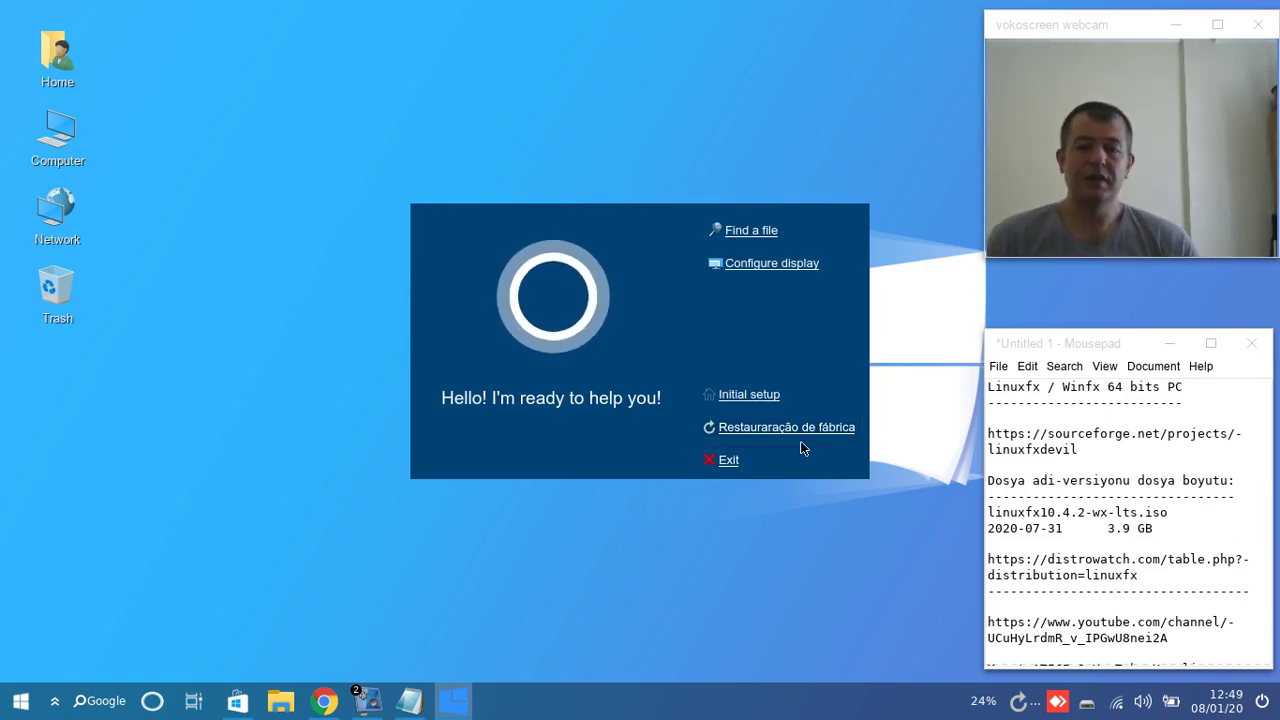
left_click(734, 463)
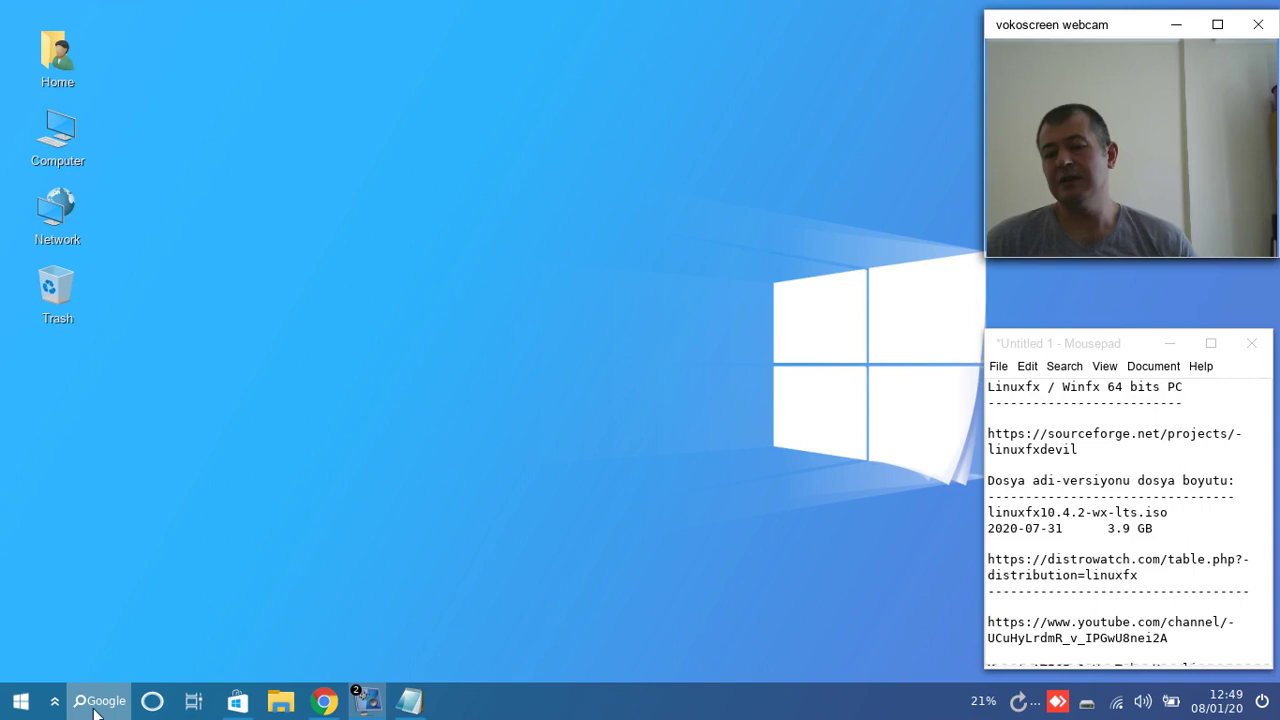
Step: Search Google for "youtube" from the taskbar search box and close the results tab
left_click(95, 705)
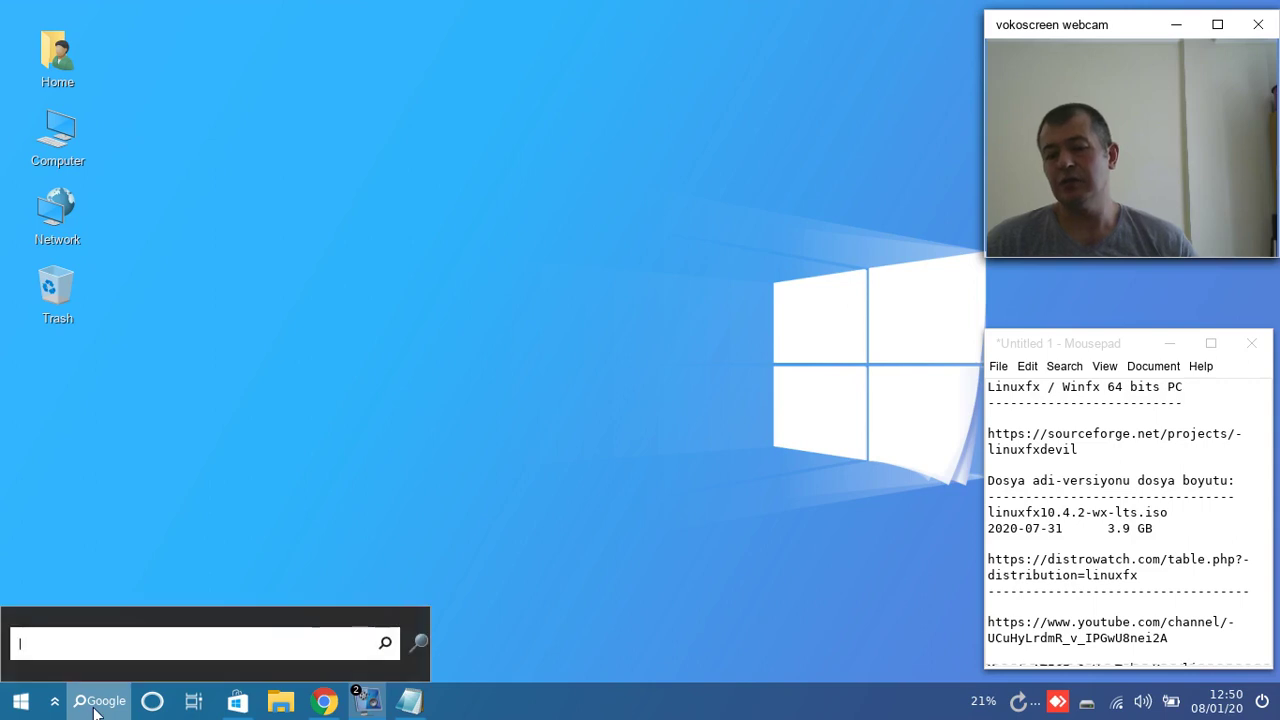
left_click(137, 652)
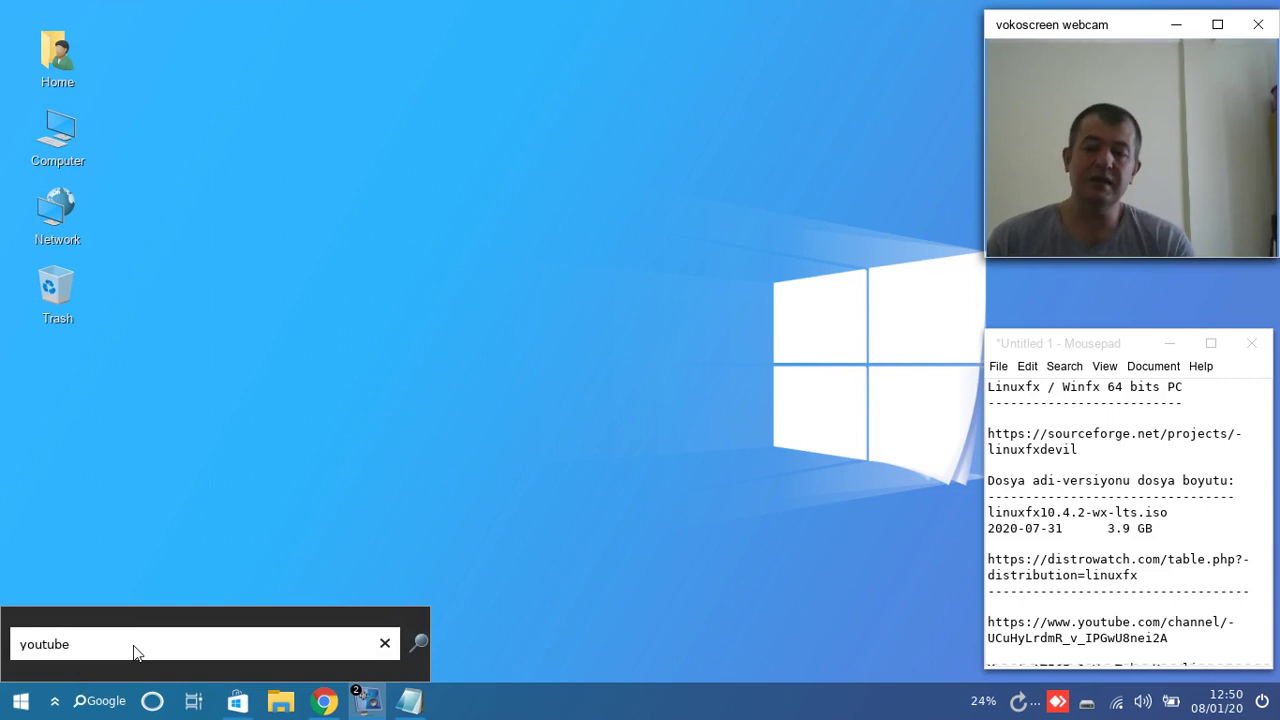
key("Return")
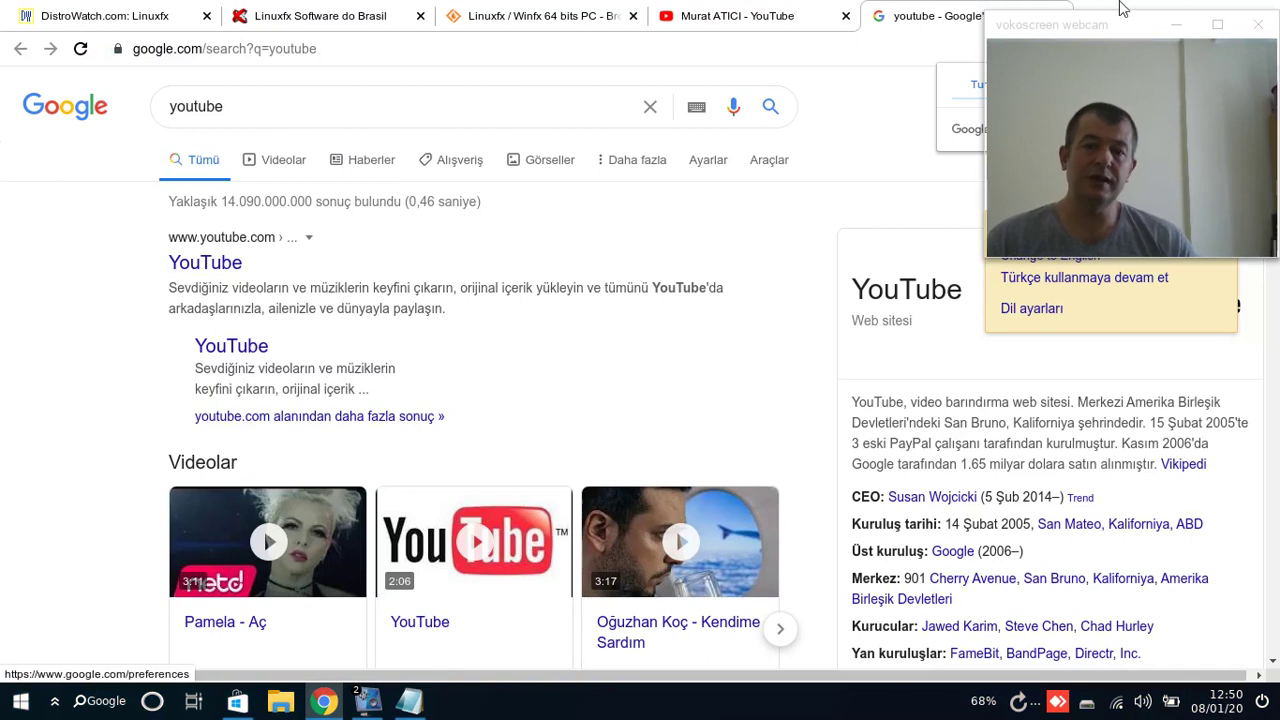
left_click(1073, 28)
left_click(1059, 16)
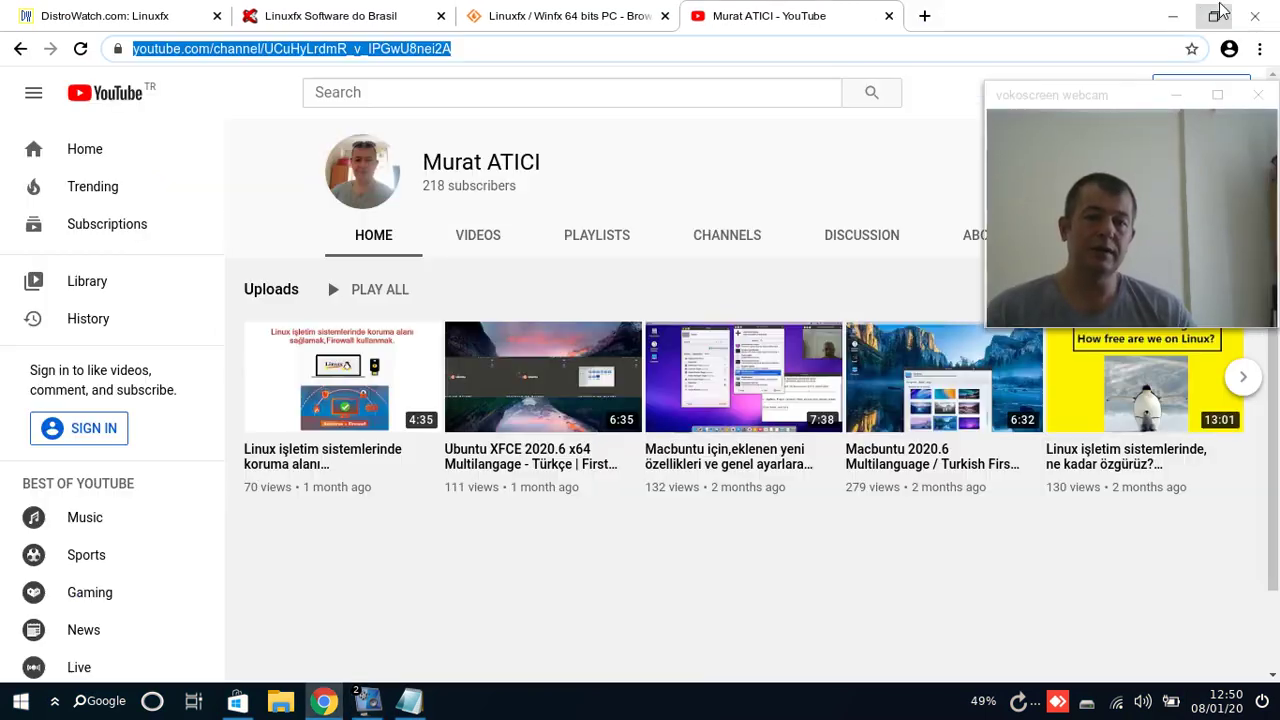
Step: Minimize the browser and look over the system shortcut menu on the taskbar
left_click(1173, 16)
left_click(62, 706)
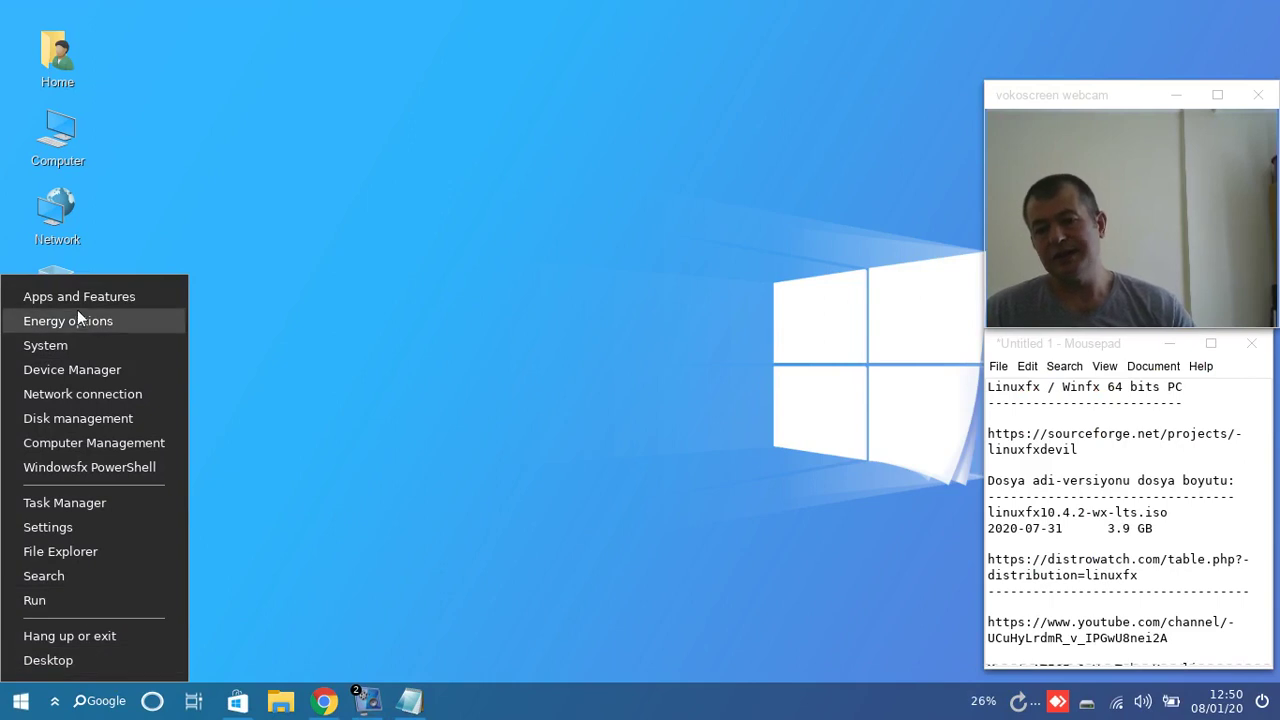
Step: Create a new folder and a new empty document on the desktop, keeping their default names
right_click(558, 8)
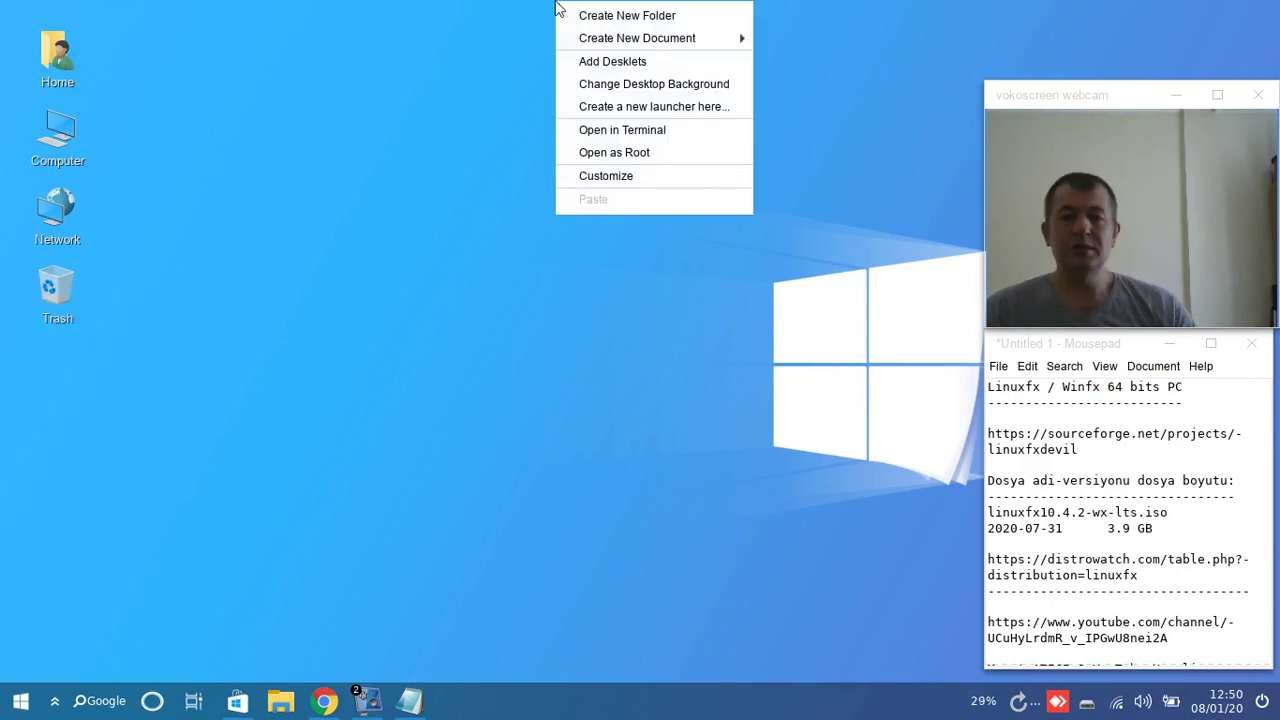
left_click(687, 20)
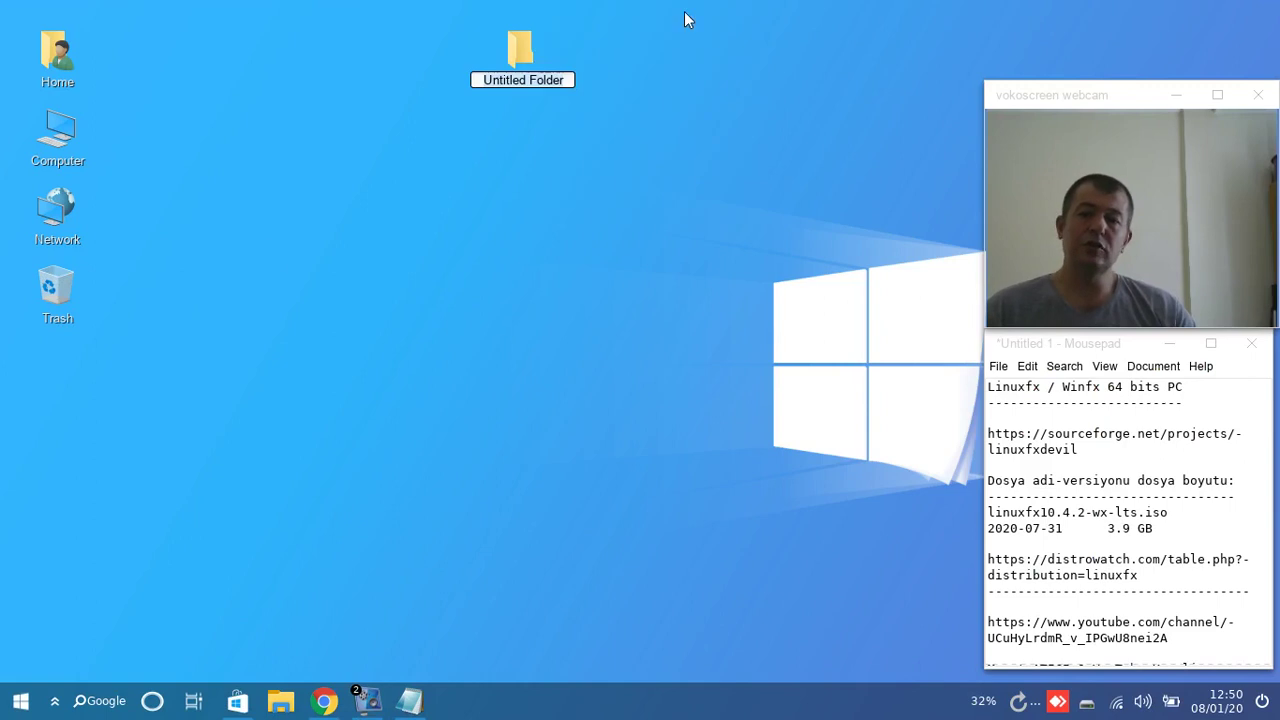
left_click(213, 345)
right_click(540, 150)
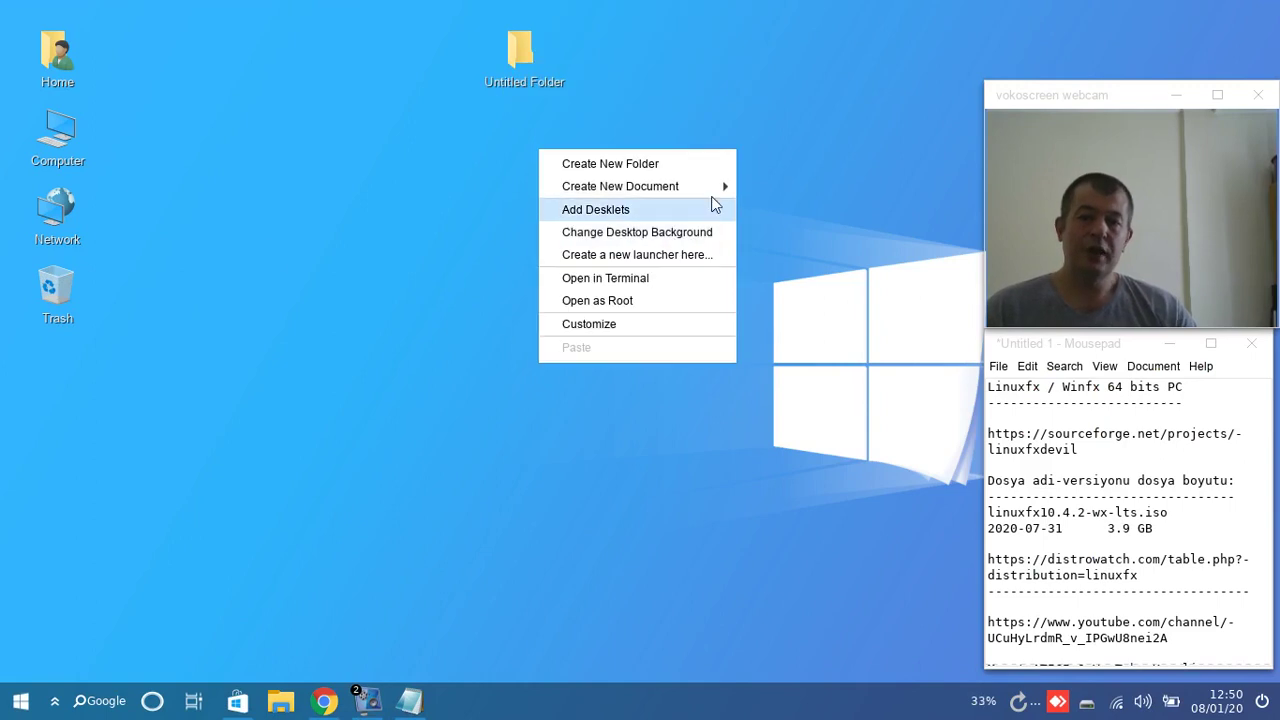
mouse_move(720, 186)
left_click(757, 214)
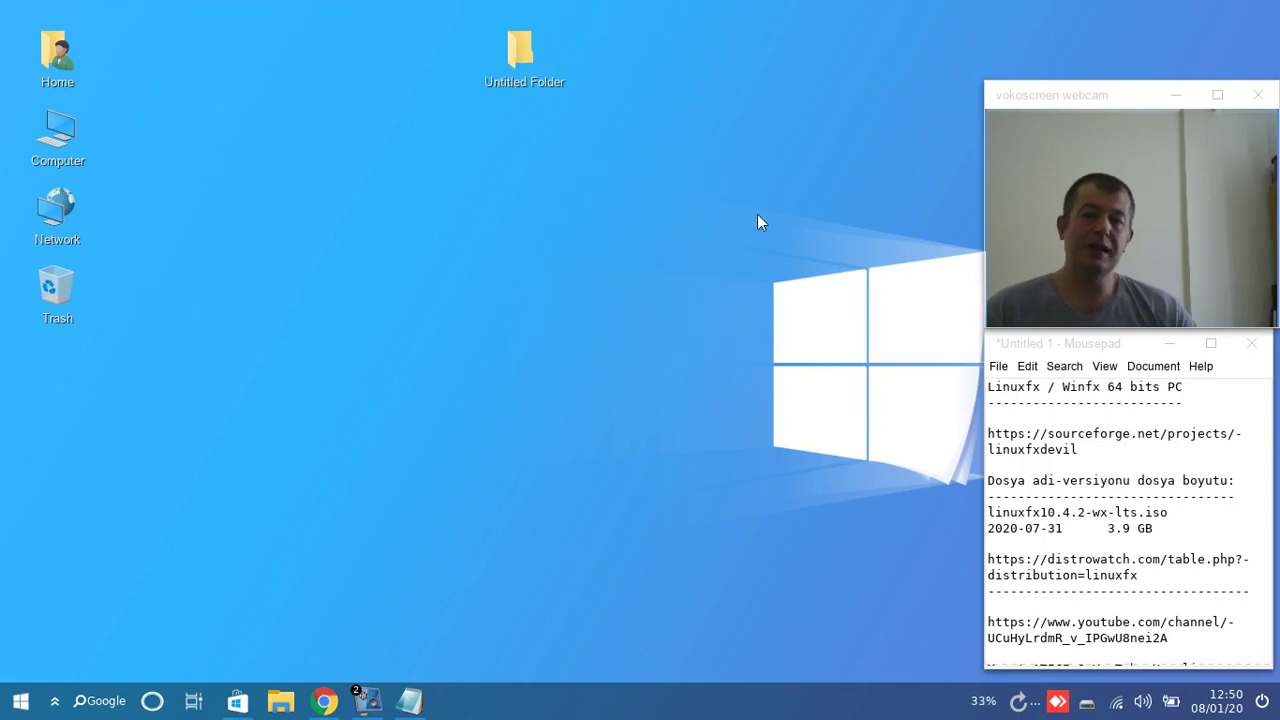
Step: Review the installed desklets, the download page and the general settings in Desklets, close it and move the webcam window to the screen's upper edge
right_click(490, 206)
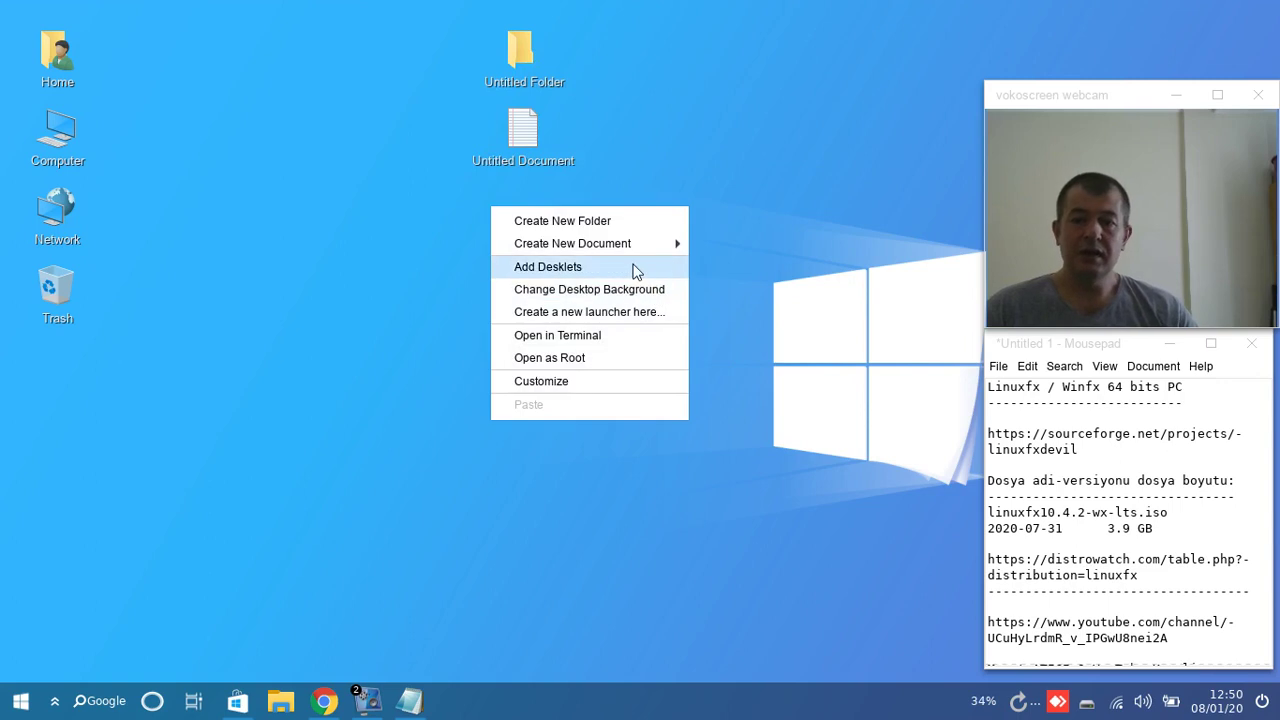
left_click(581, 269)
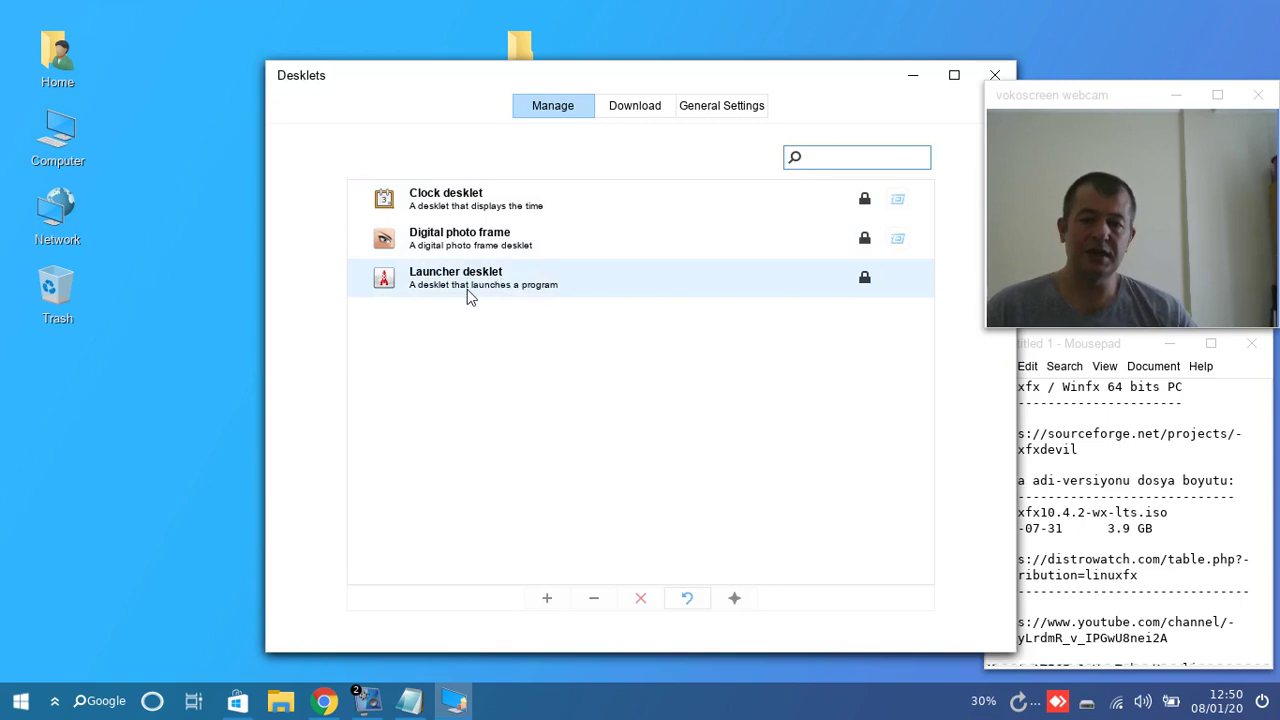
left_click(634, 108)
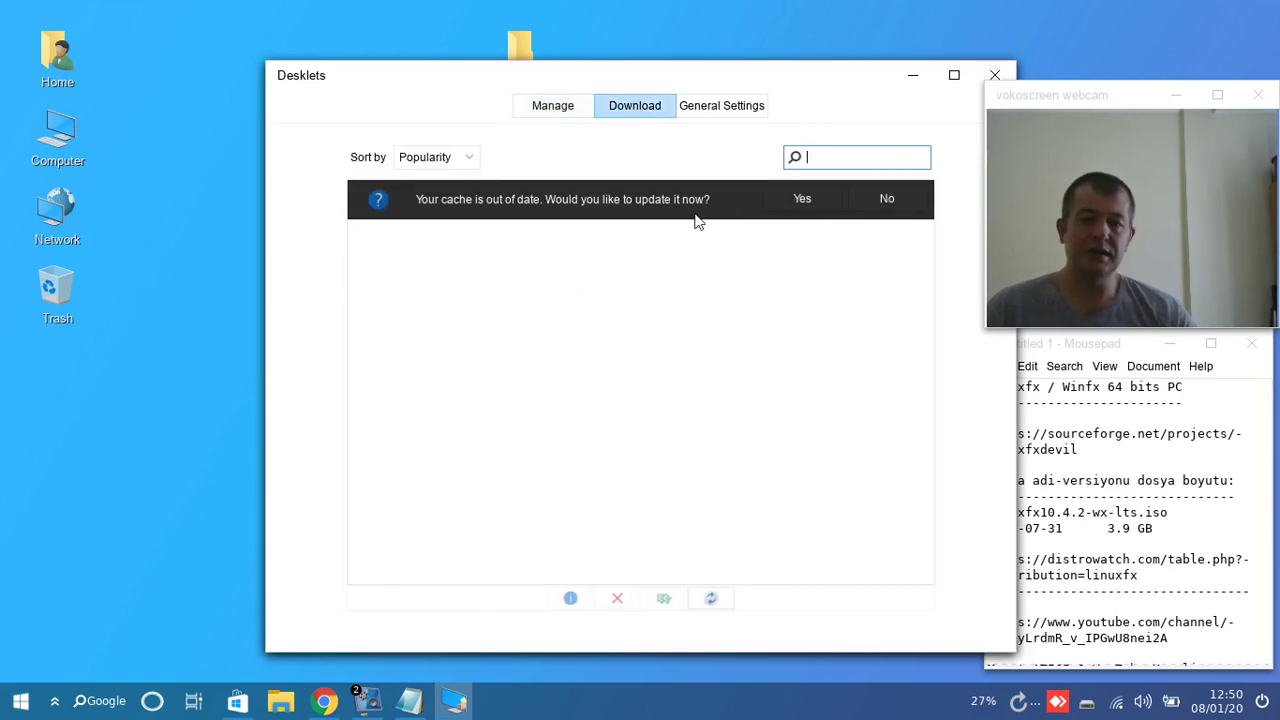
left_click(687, 112)
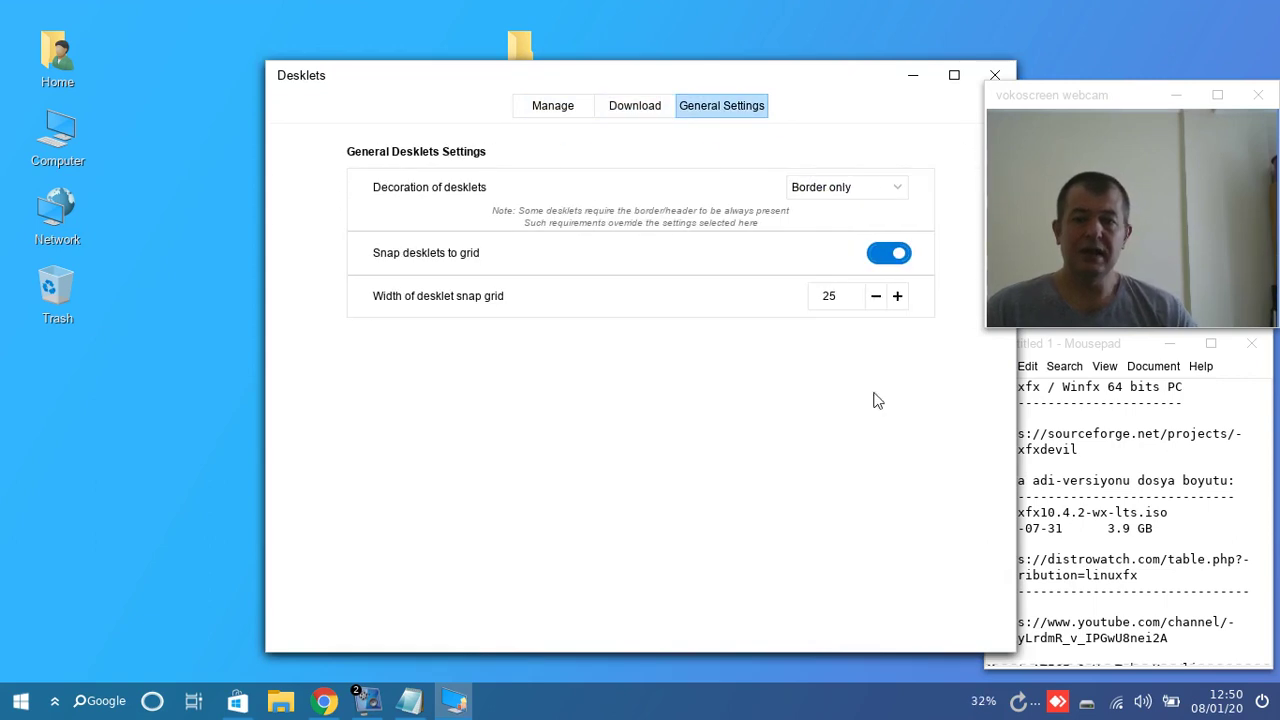
left_click(995, 75)
left_click_drag(1018, 87, 1018, 7)
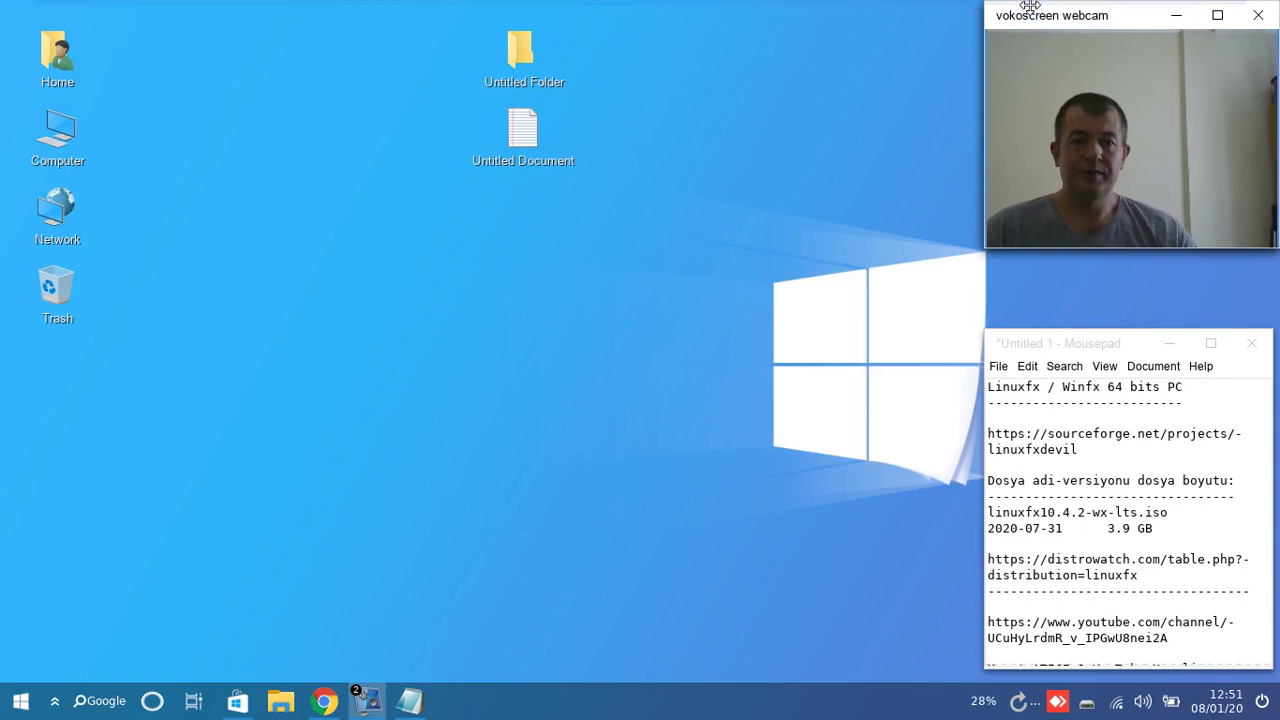
Step: Set DarkWindows.jpg as the desktop background, minimize the Backgrounds window and shift the Mousepad note slightly
right_click(575, 228)
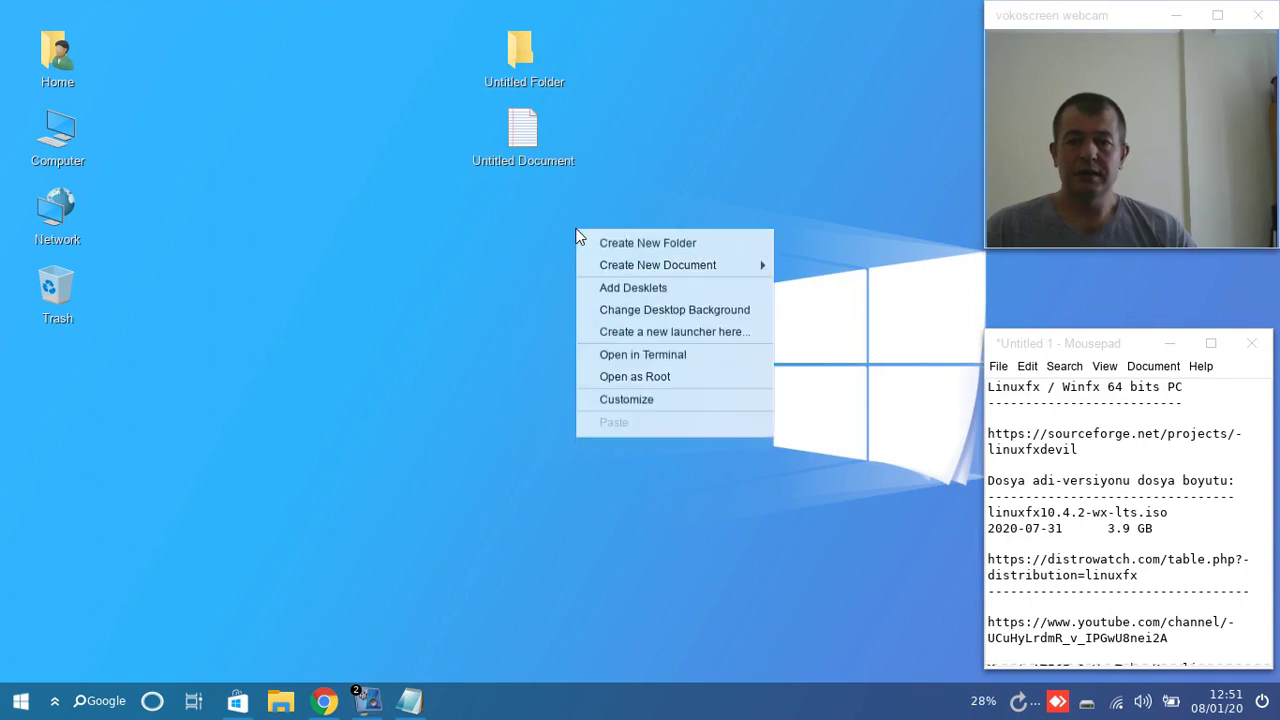
left_click(613, 312)
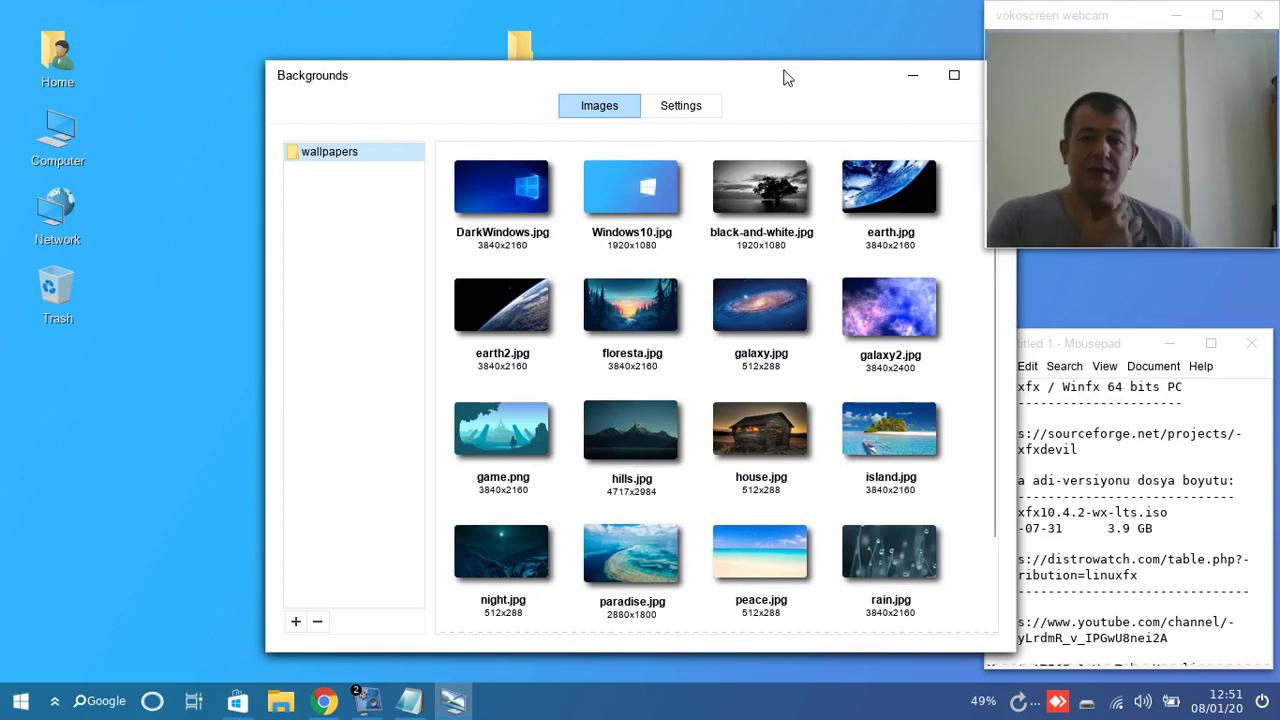
left_click_drag(783, 77, 681, 209)
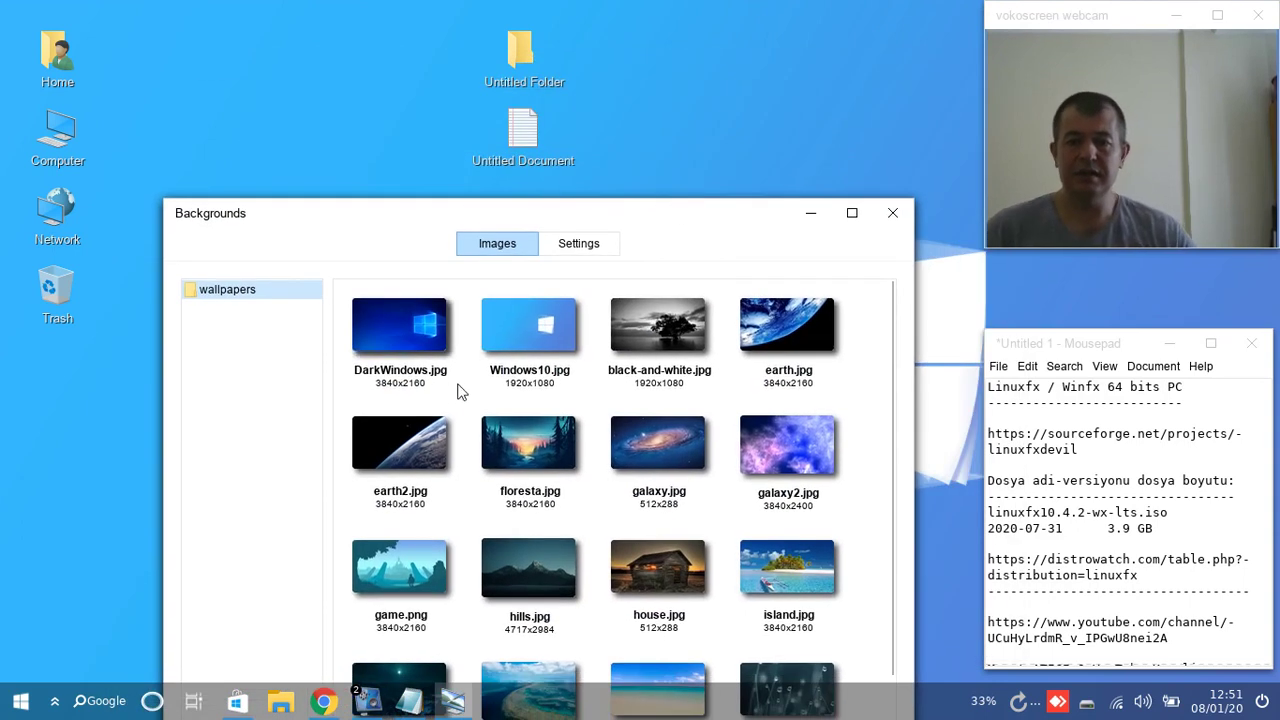
left_click(415, 341)
left_click(811, 213)
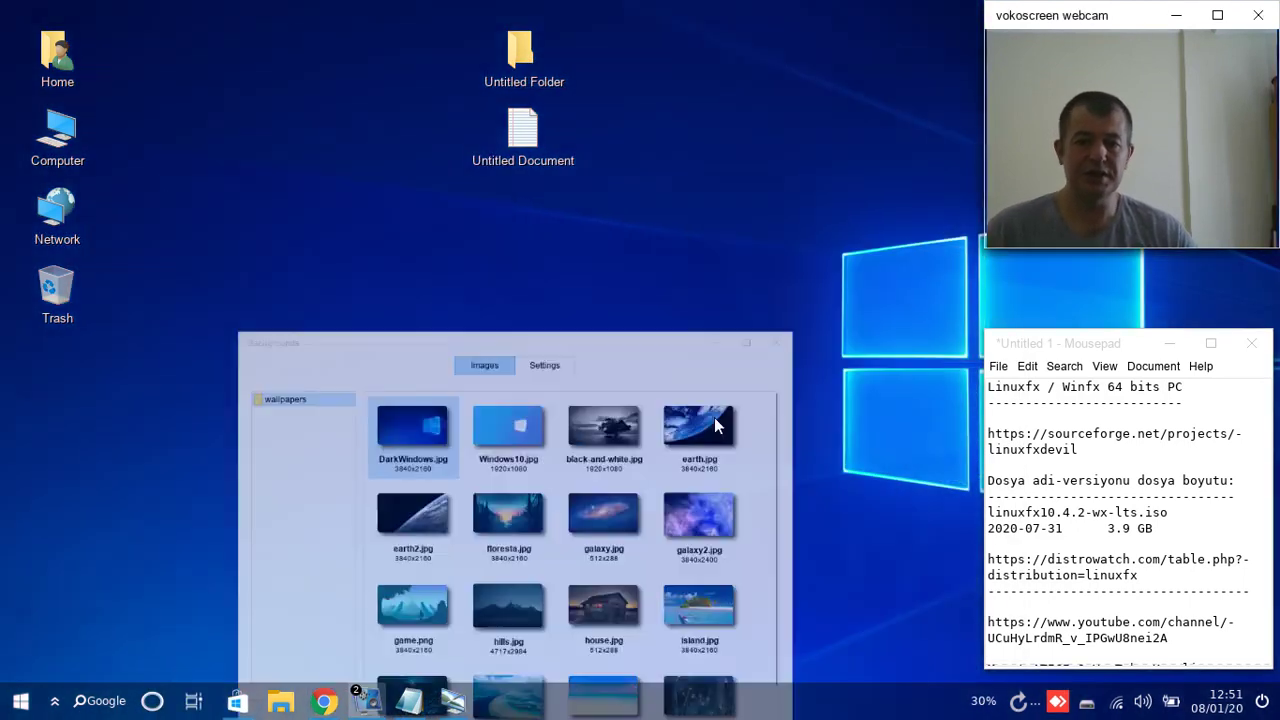
left_click(998, 366)
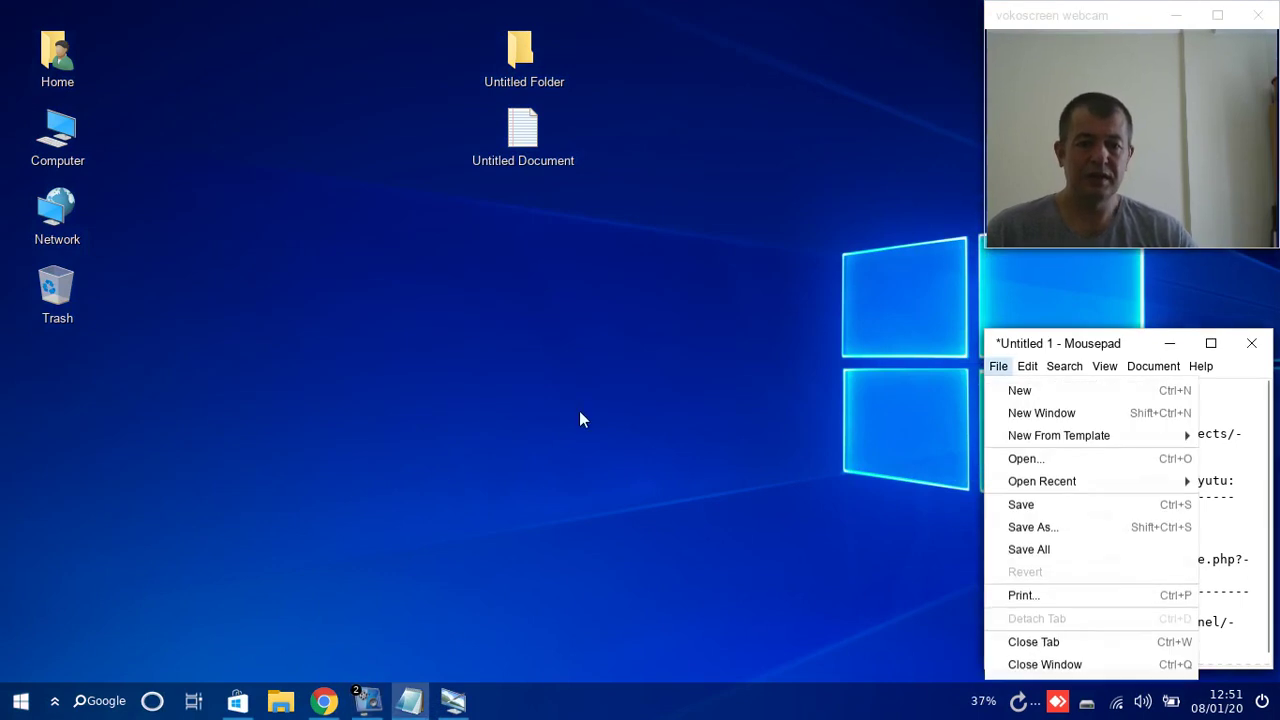
left_click(1088, 333)
mouse_move(1088, 333)
left_mouse_down()
mouse_move(927, 361)
mouse_move(1096, 344)
left_mouse_up()
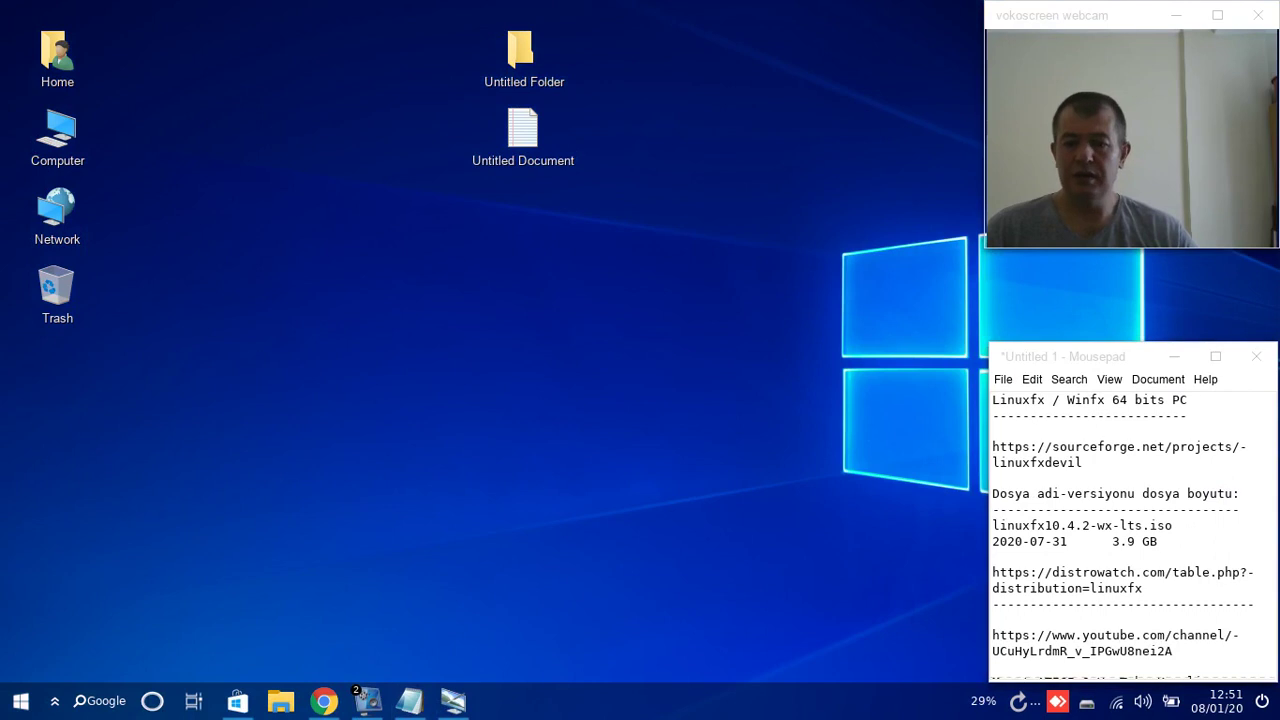
Step: Try the floresta.jpg and wintux-night.jpg wallpapers in turn, minimize the Backgrounds window and nudge the Mousepad note back
left_click(463, 706)
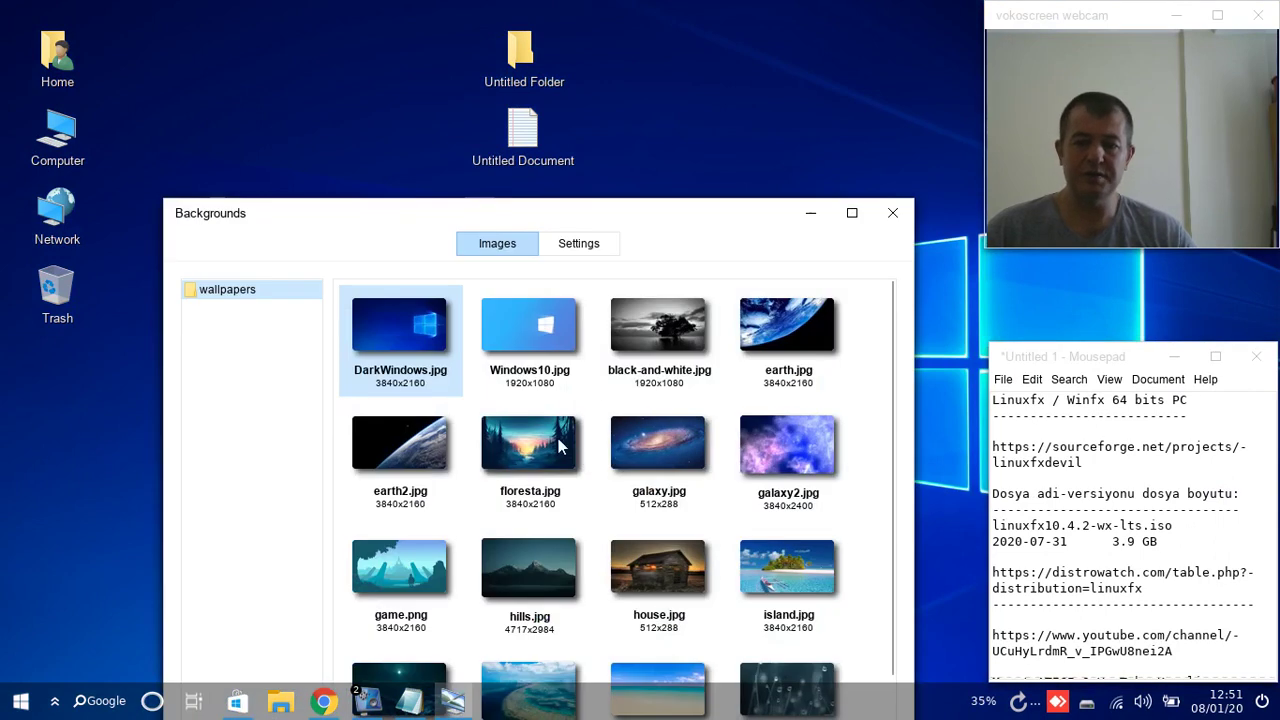
left_click(558, 442)
left_click_drag(746, 223, 779, 78)
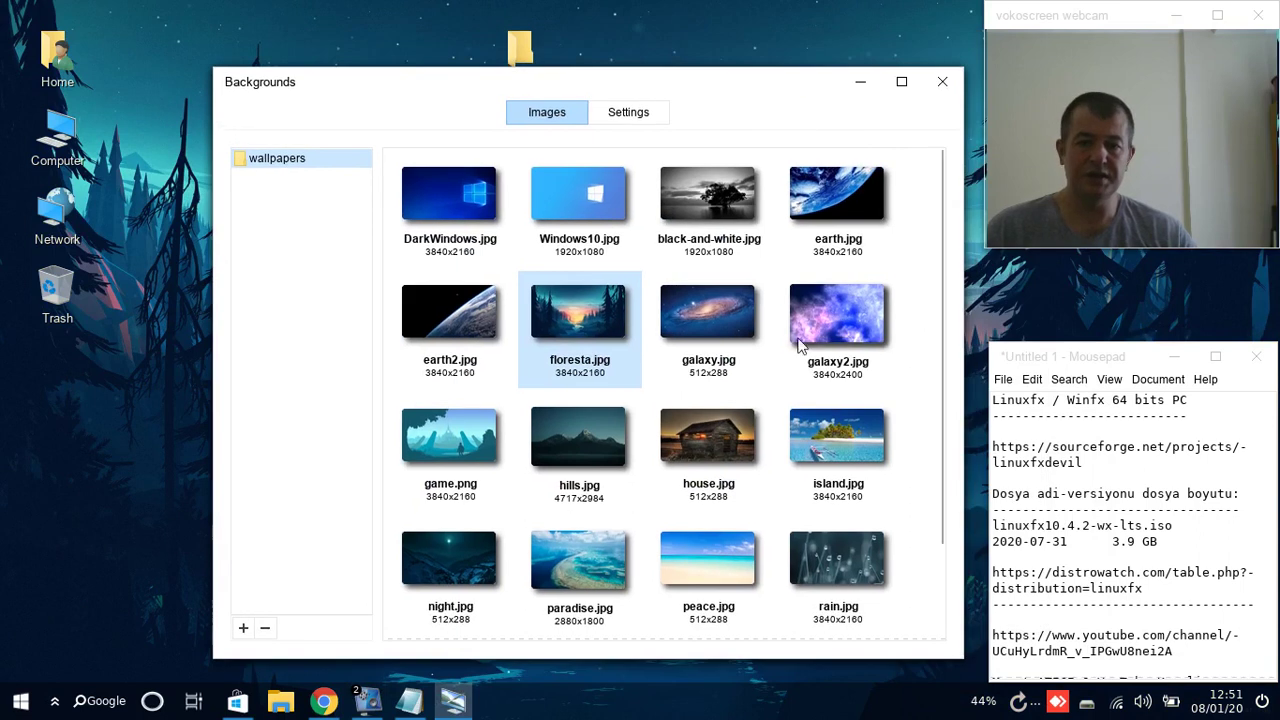
left_click_drag(941, 257, 939, 482)
left_click(838, 565)
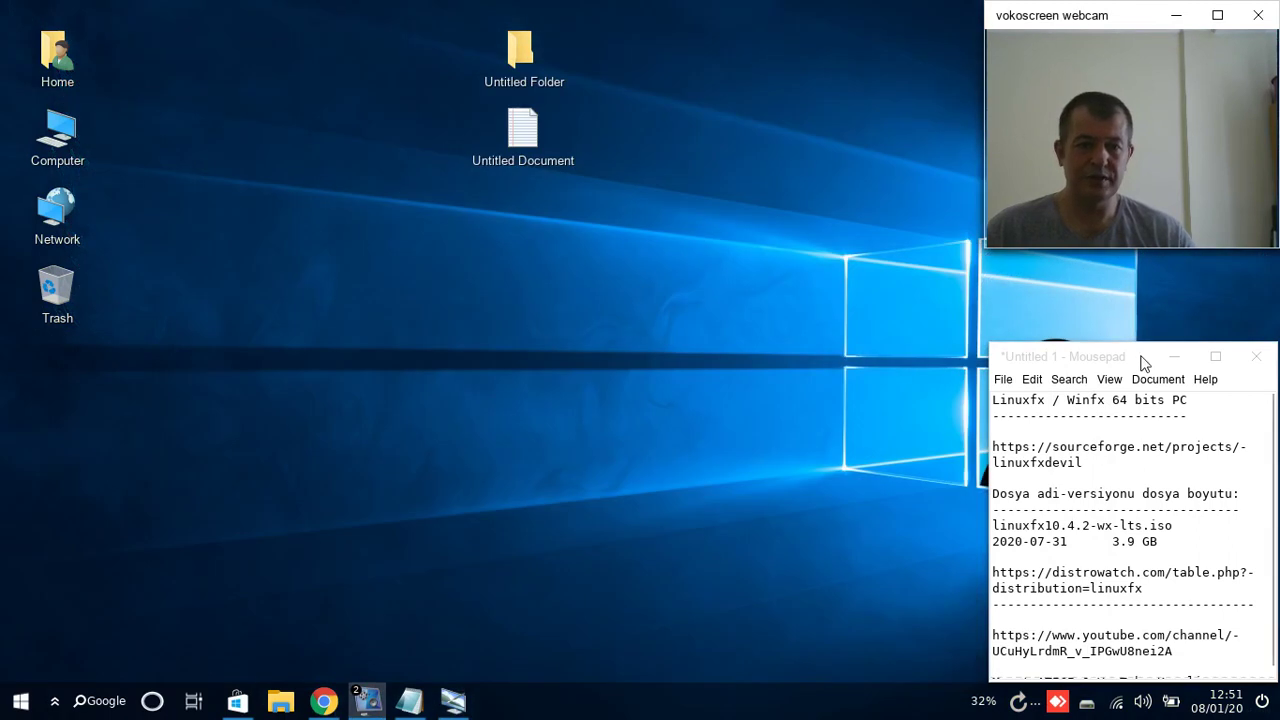
mouse_move(1124, 357)
left_mouse_down()
mouse_move(471, 423)
mouse_move(1104, 322)
mouse_move(1116, 348)
left_mouse_up()
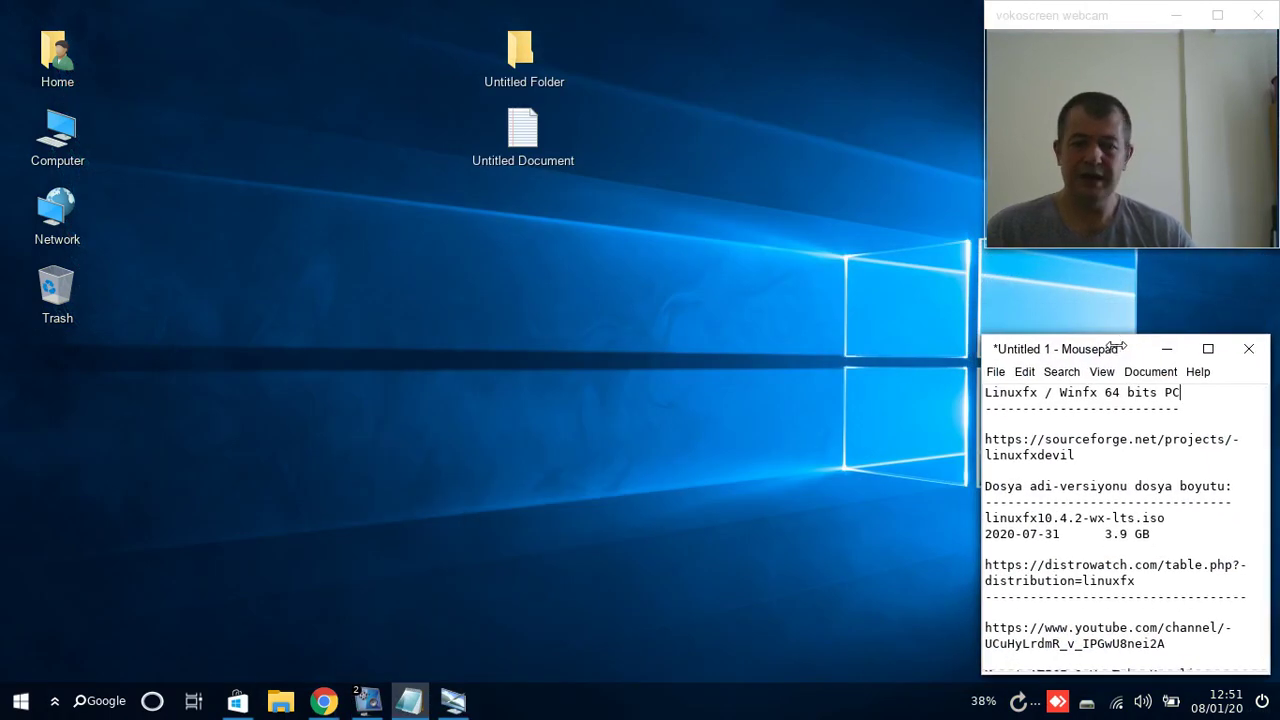
left_click(596, 707)
Step: Apply DarkWindows.jpg and finally Windows10.jpg as the desktop background, and close the Backgrounds window
left_click(453, 701)
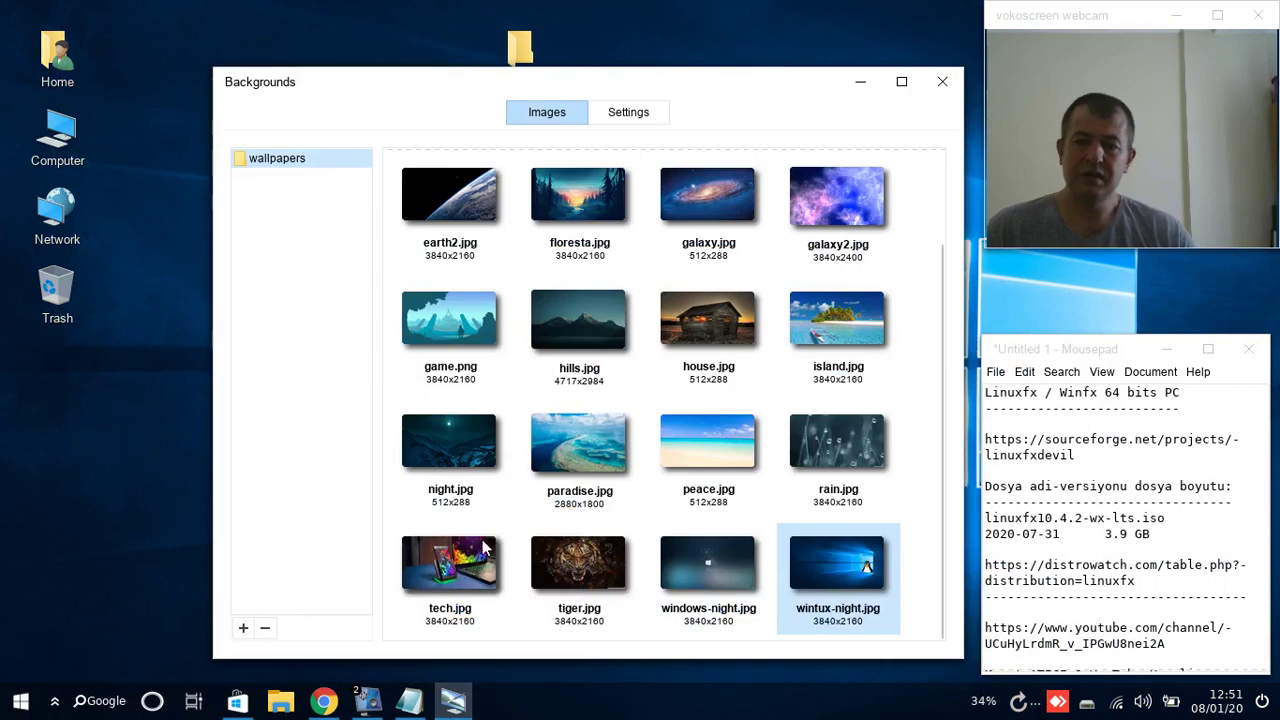
scroll(595, 327, "up", 3)
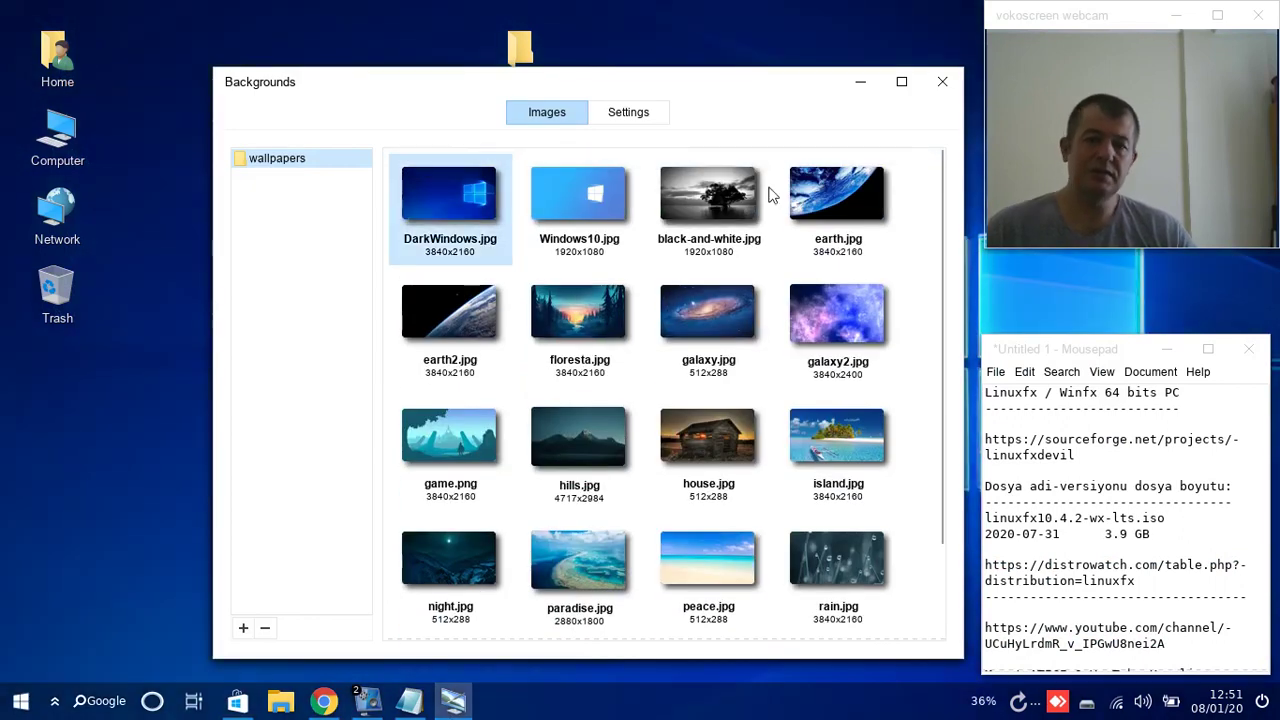
left_click(578, 195)
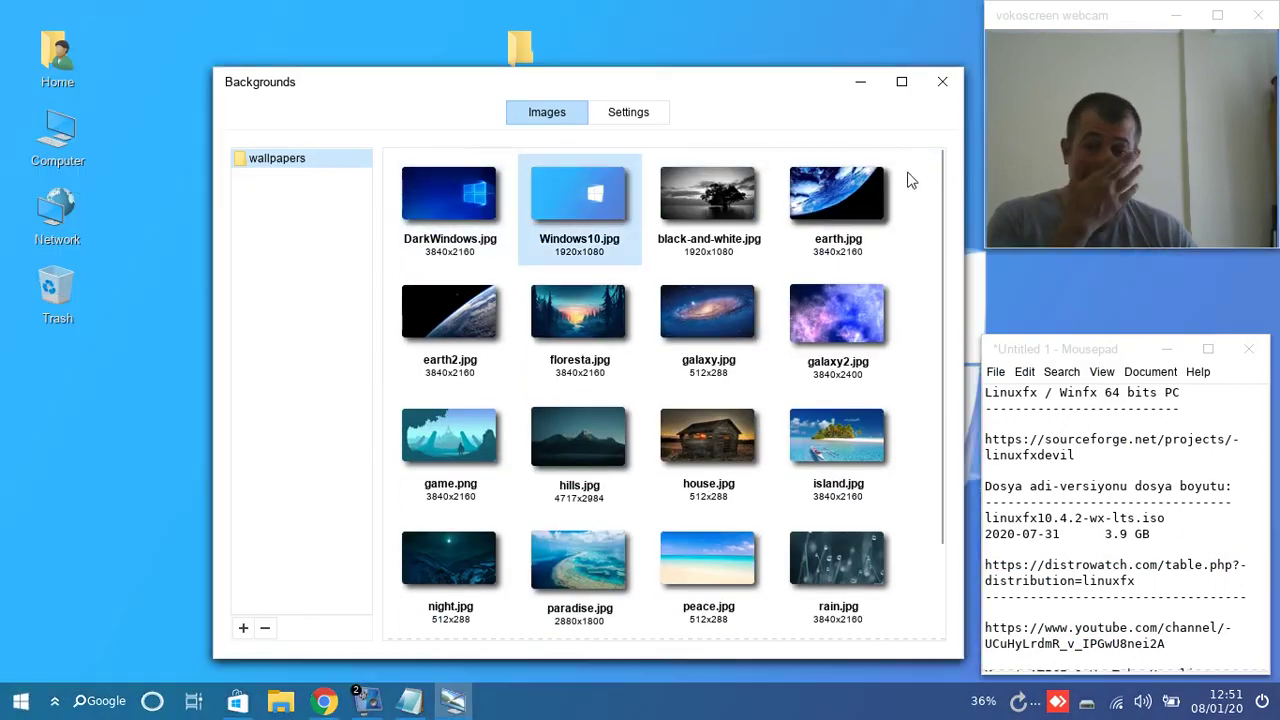
left_click(942, 82)
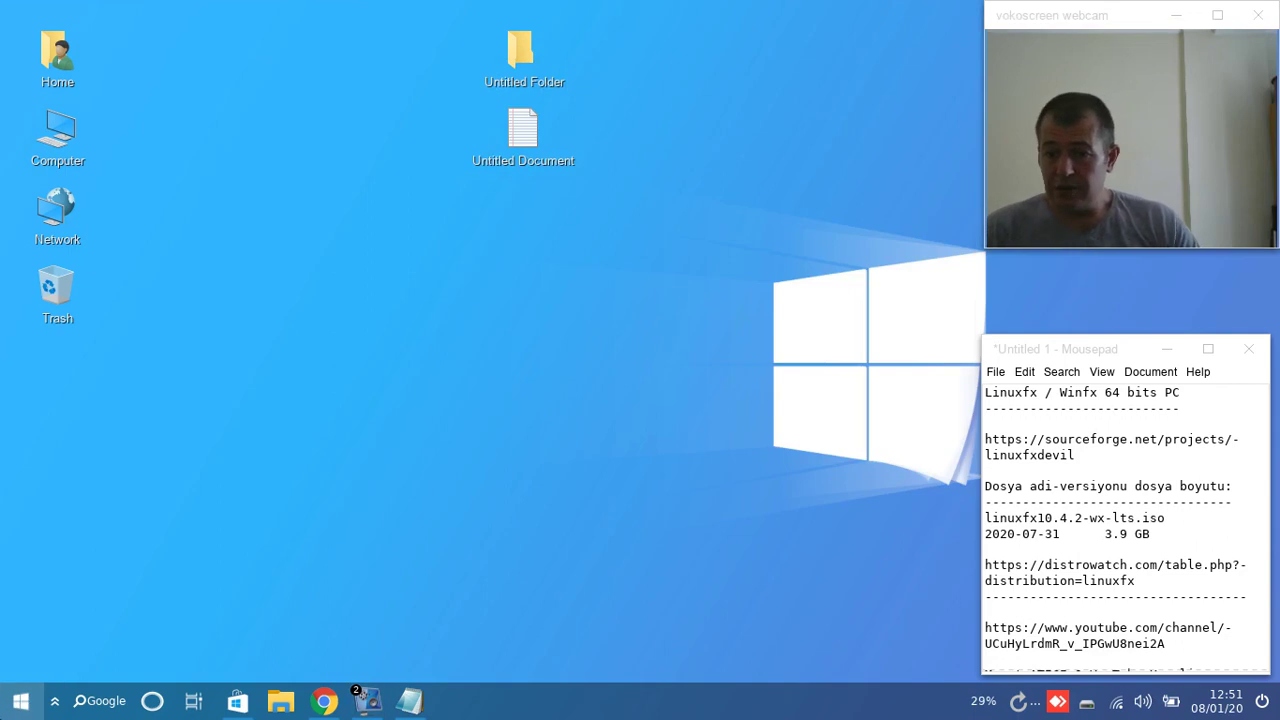
Step: Browse the applications in the Office and Internet categories of the start menu
left_click(21, 701)
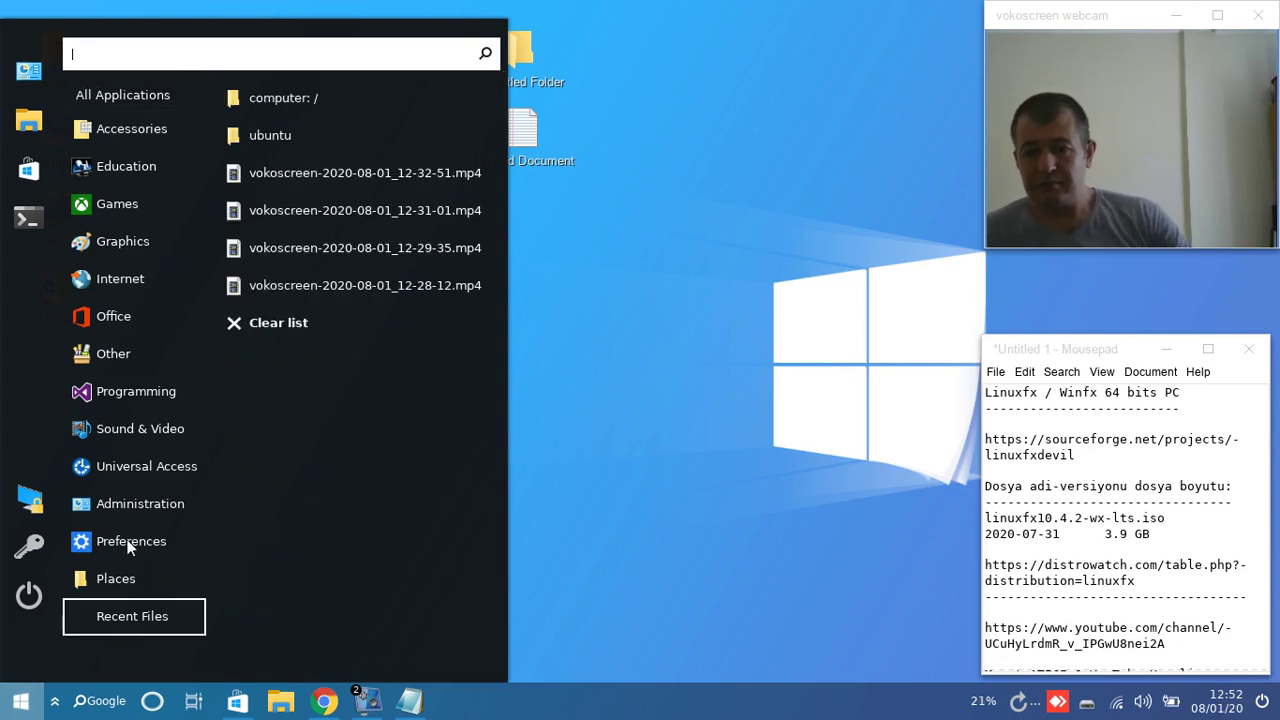
mouse_move(128, 322)
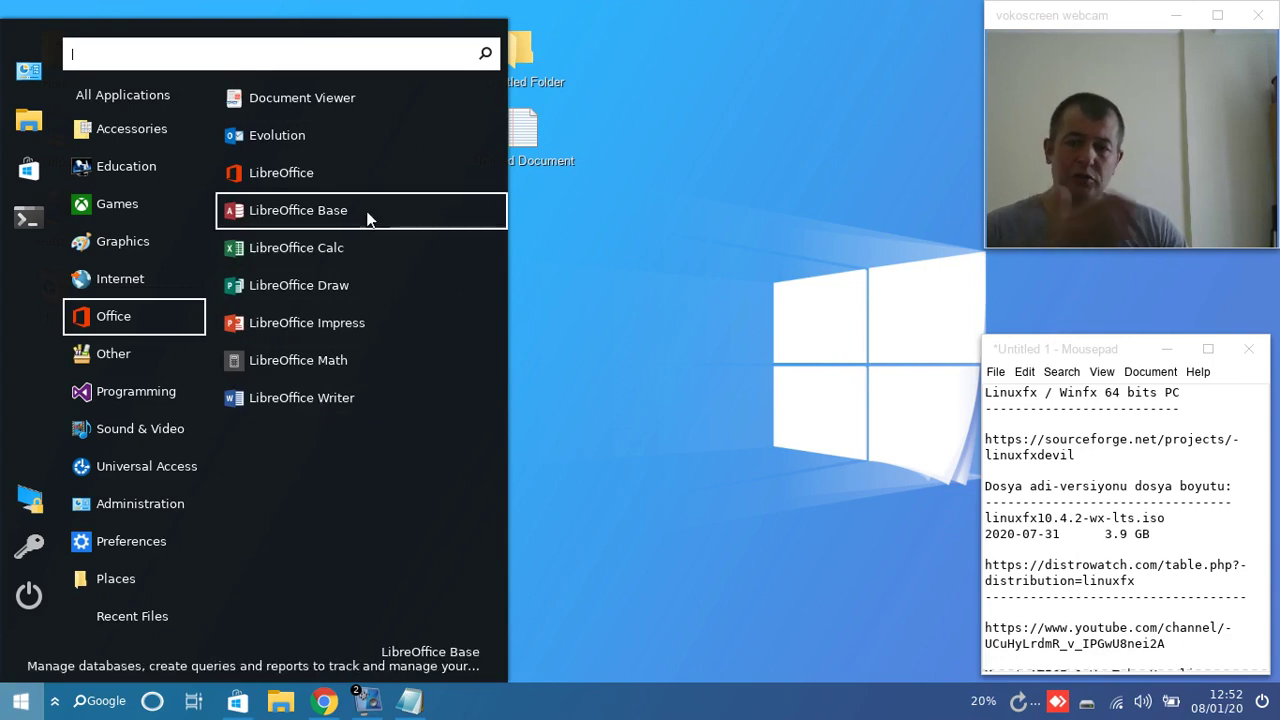
left_click(123, 281)
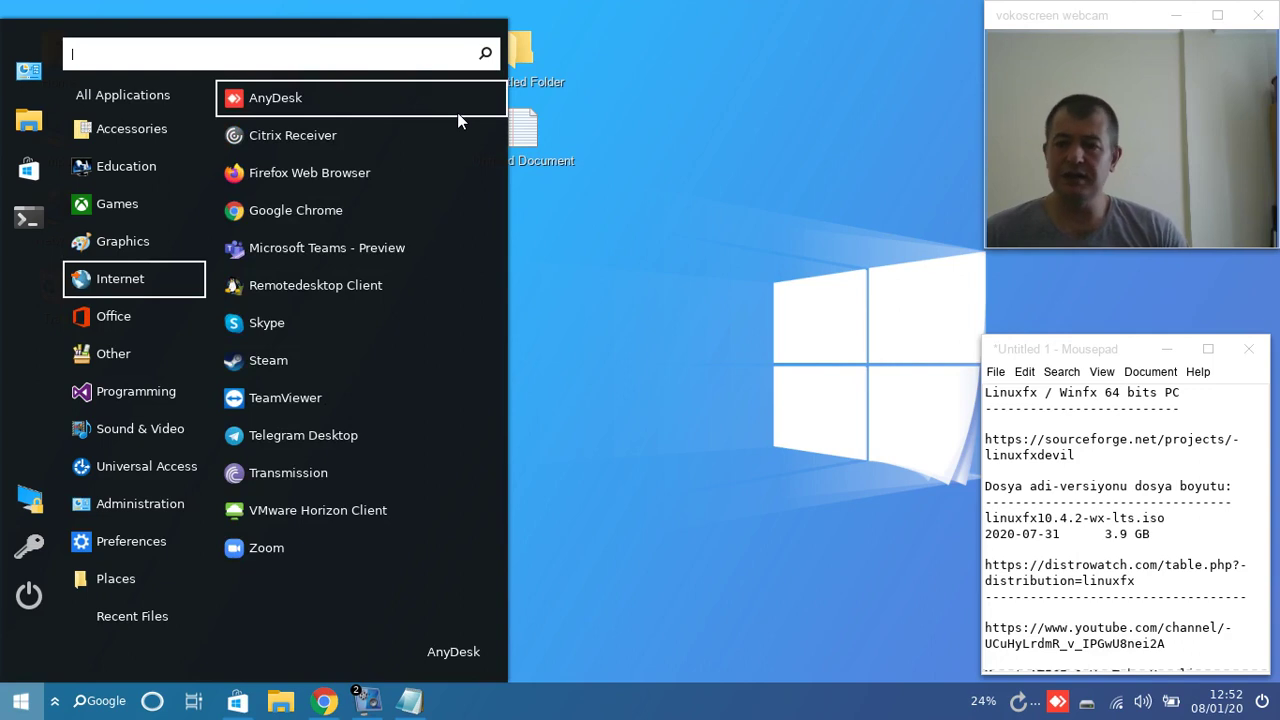
Step: Browse the applications in the Graphics, Games, Education, Programming and Accessories categories of the start menu
mouse_move(167, 249)
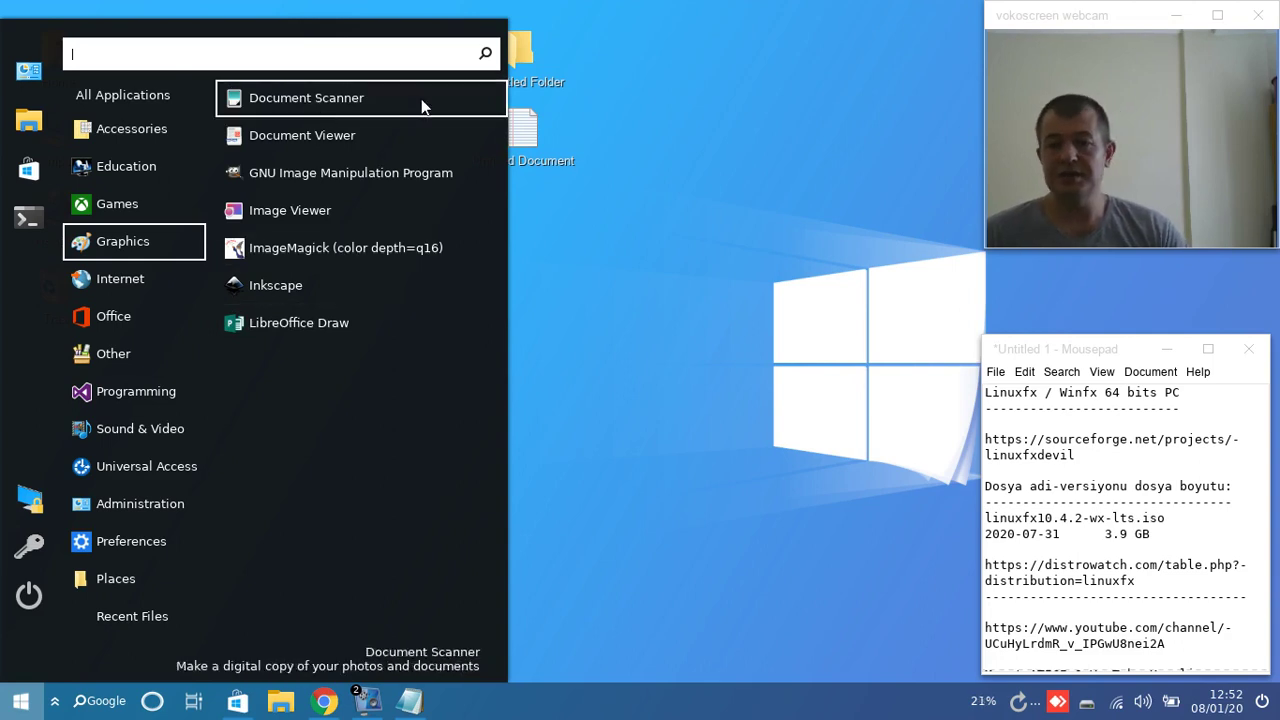
left_click(130, 203)
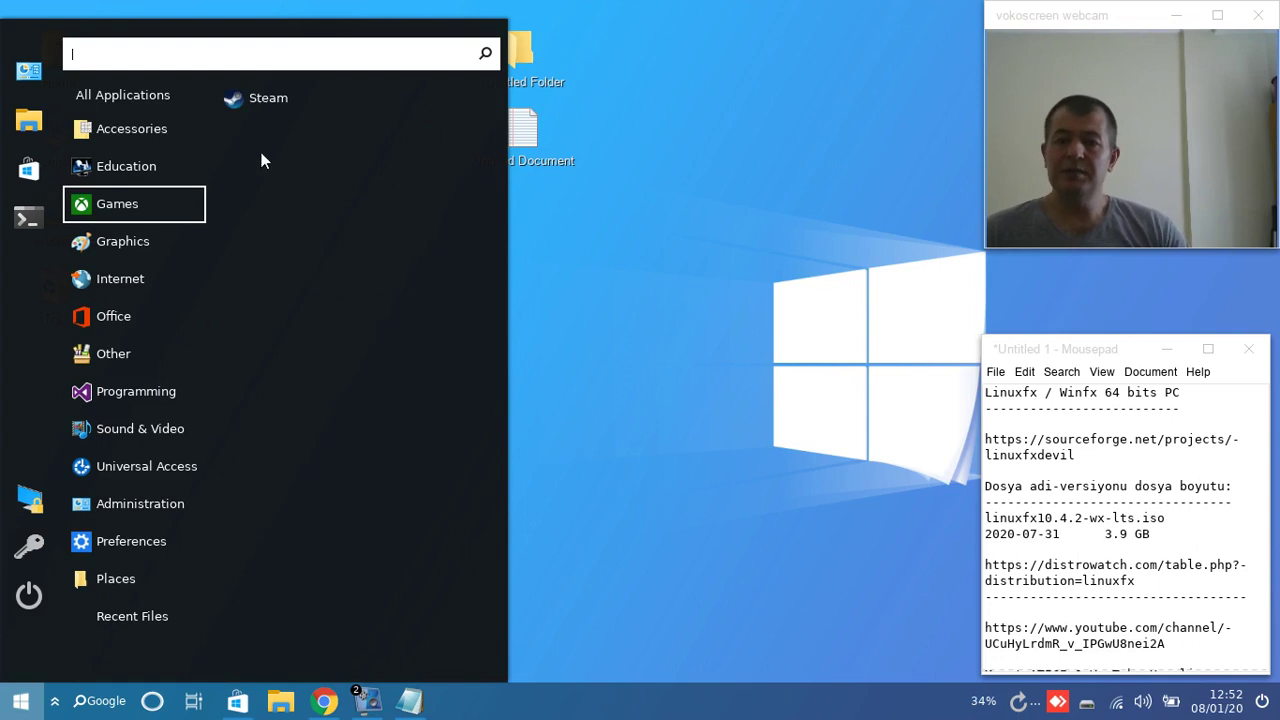
left_click(160, 178)
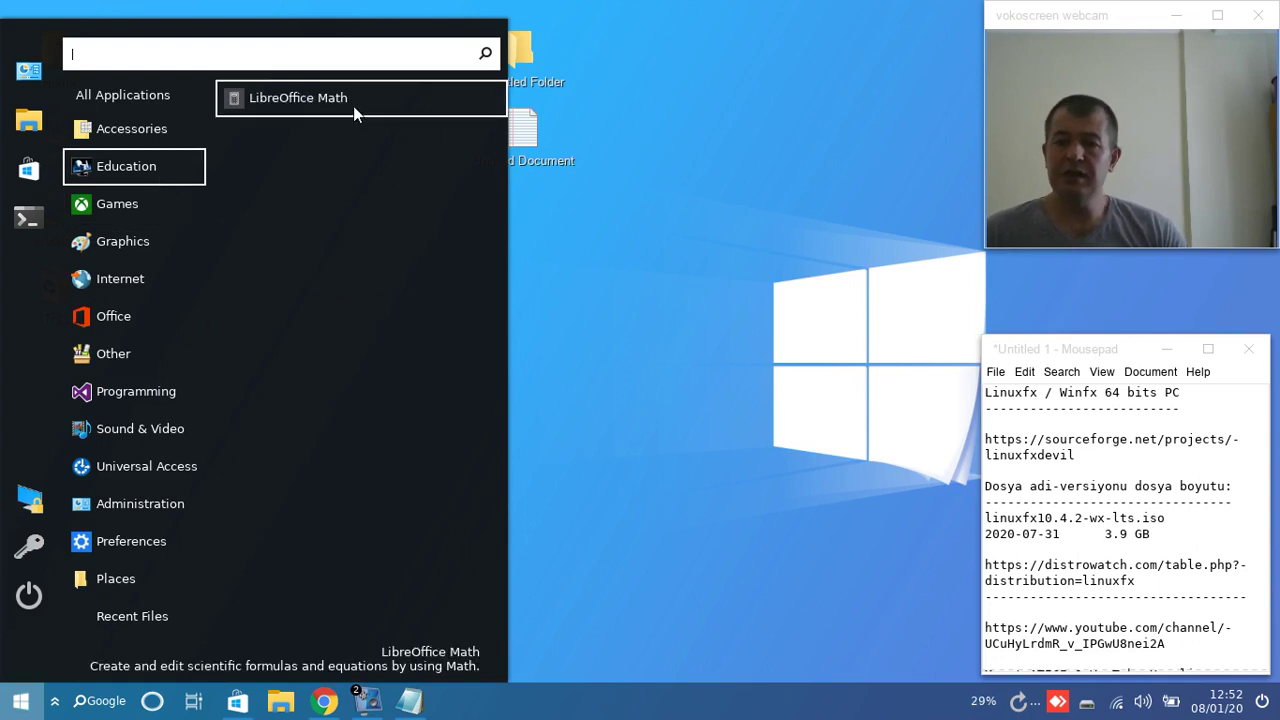
left_click(176, 402)
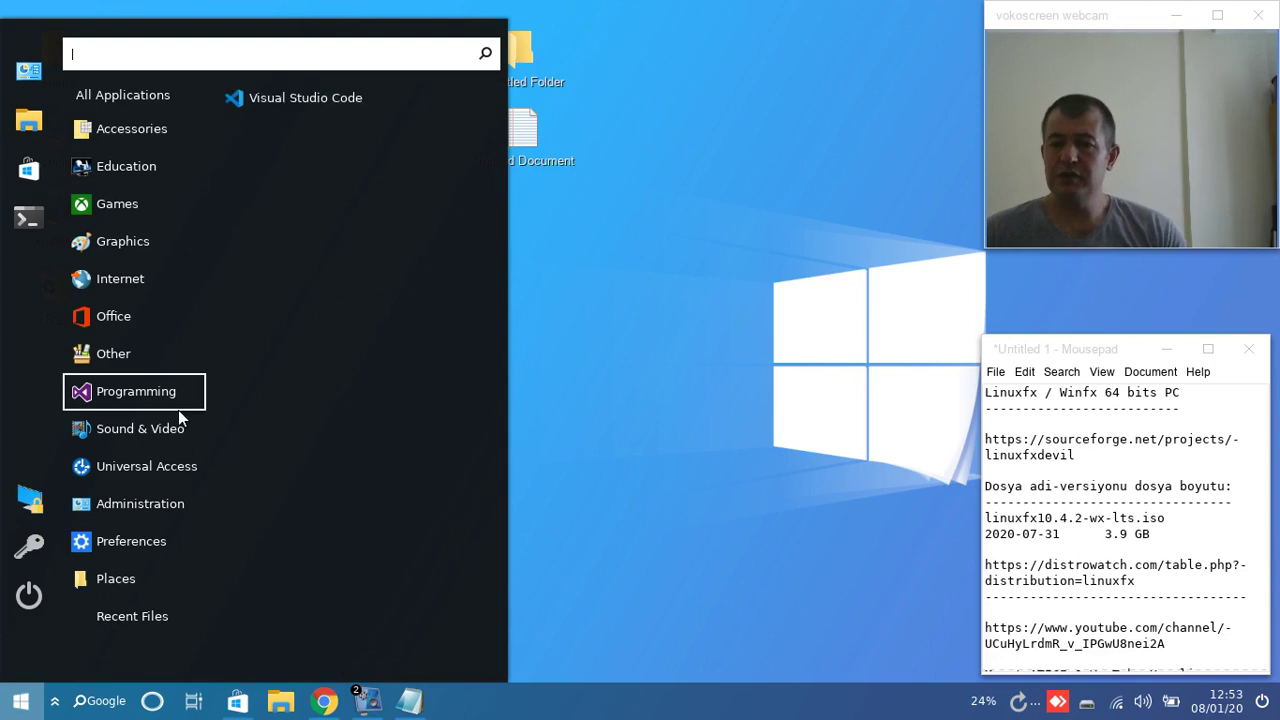
left_click(178, 425)
left_click(110, 398)
left_click(110, 420)
left_click(139, 394)
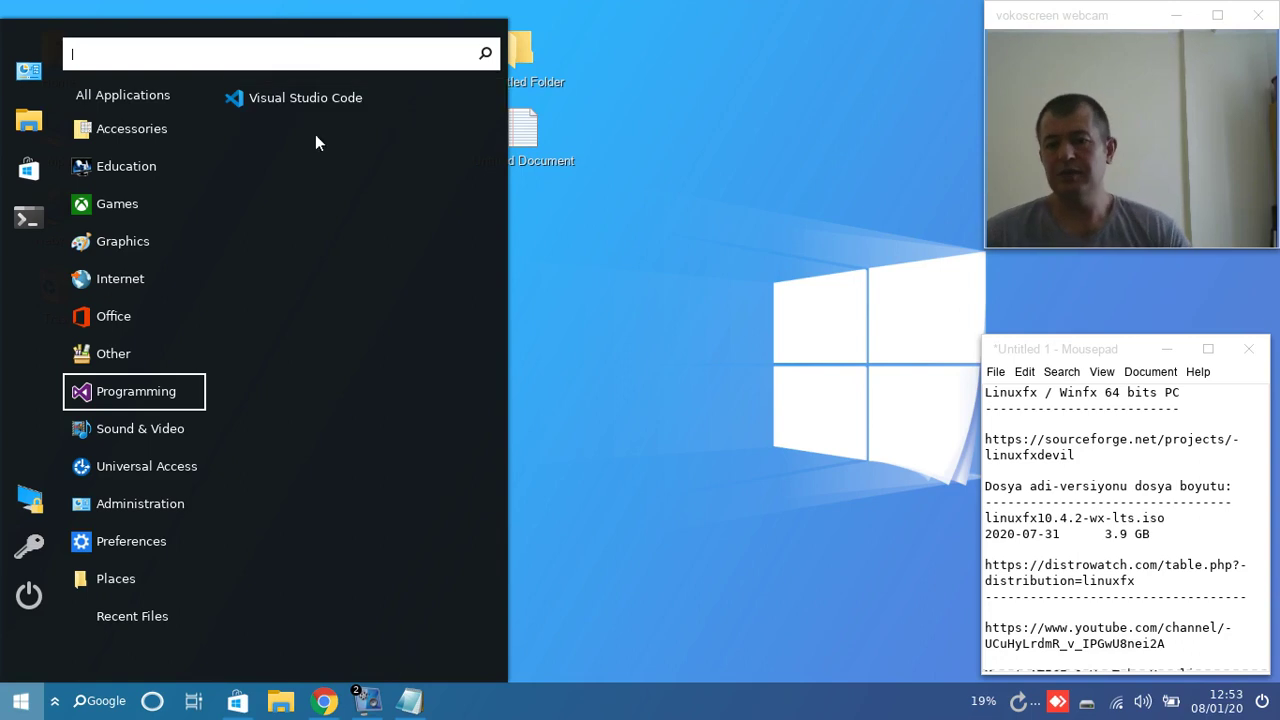
left_click(184, 440)
left_click(140, 128)
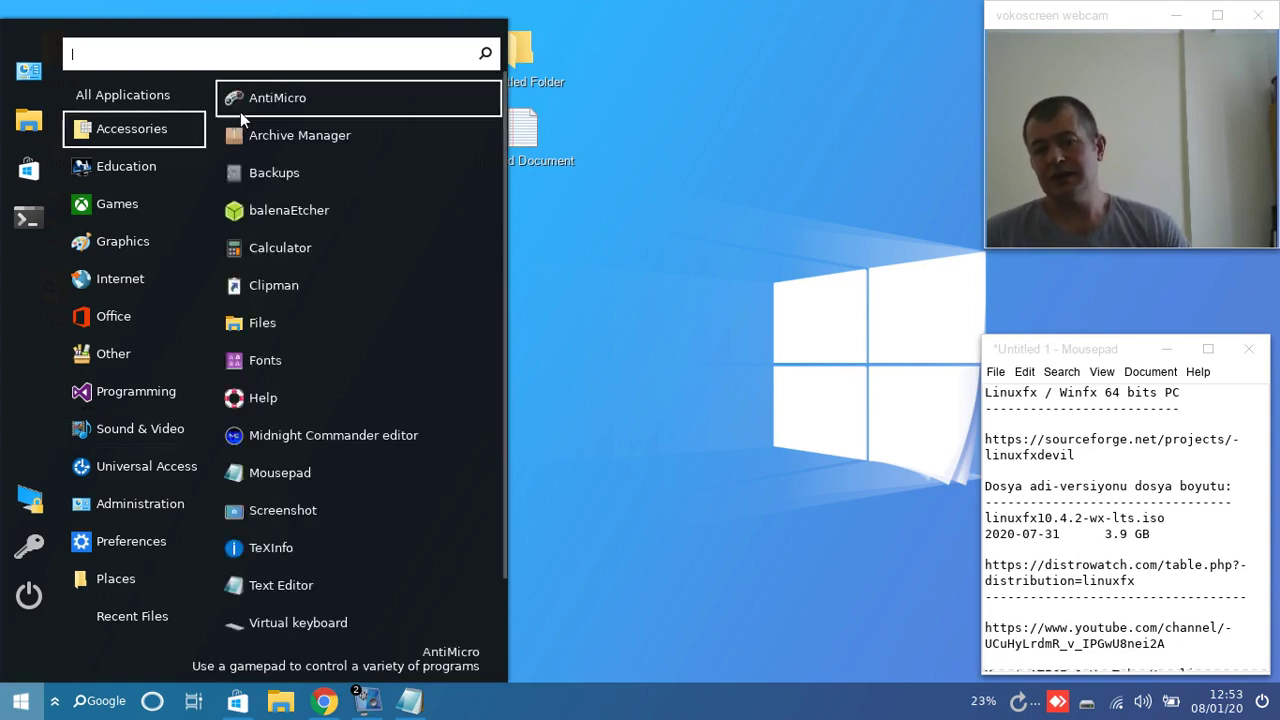
Step: Look through the Sound & Video, Other and Graphics application categories
left_click(132, 432)
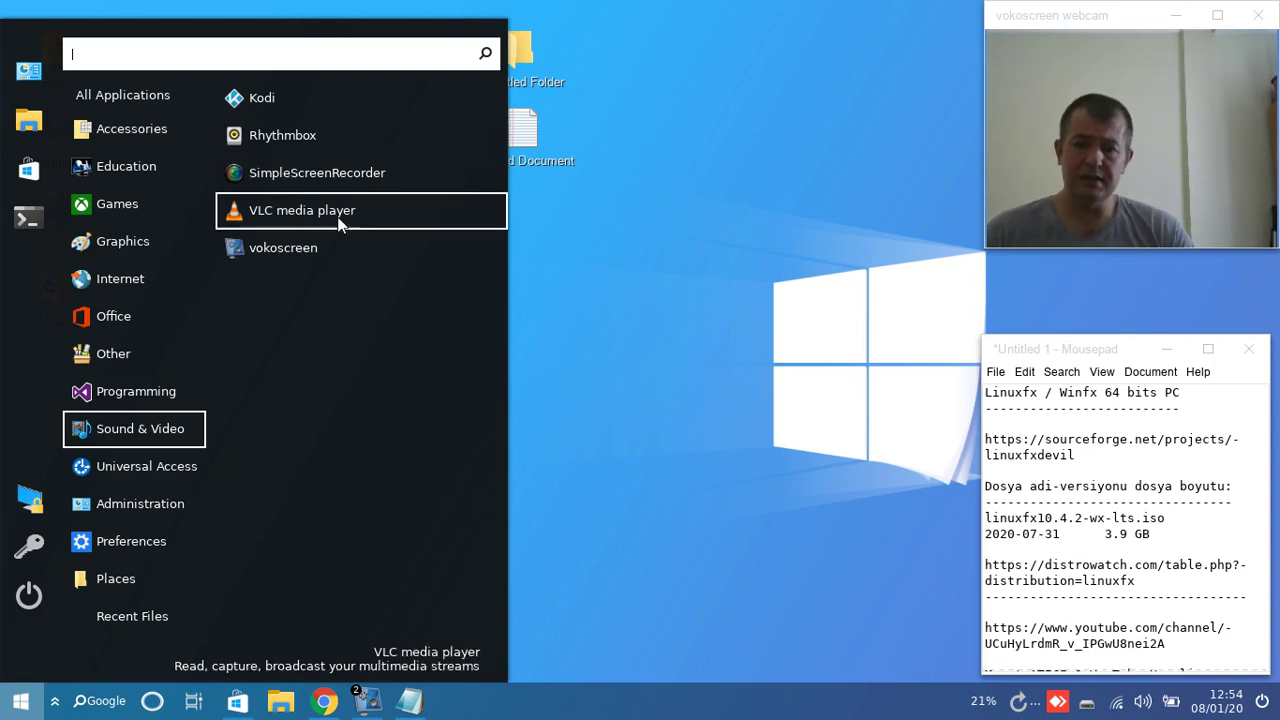
left_click(141, 363)
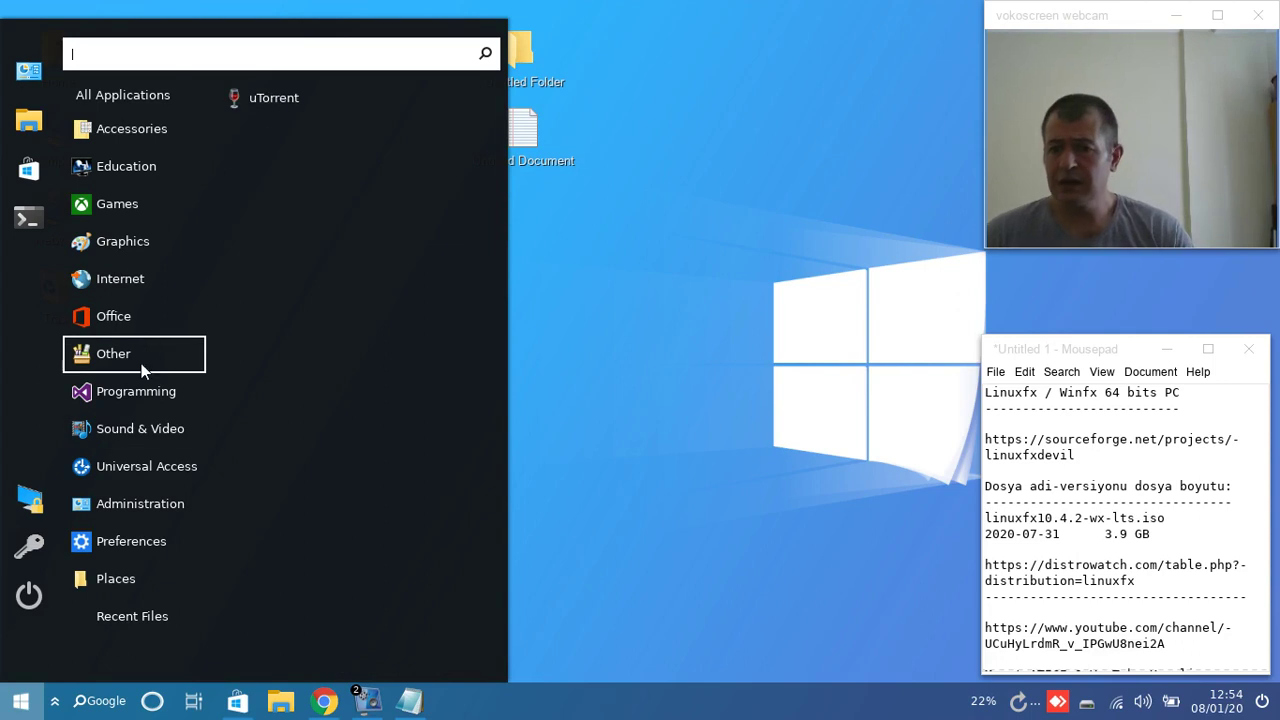
left_click(141, 245)
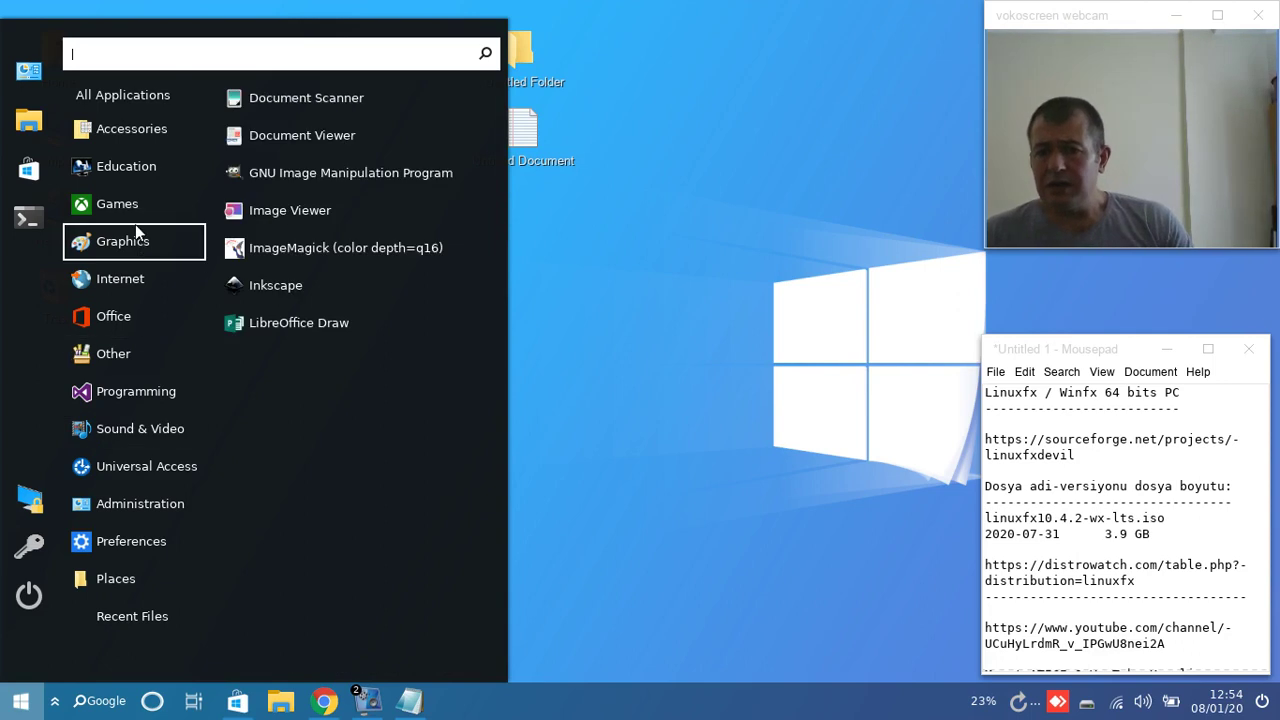
mouse_move(149, 432)
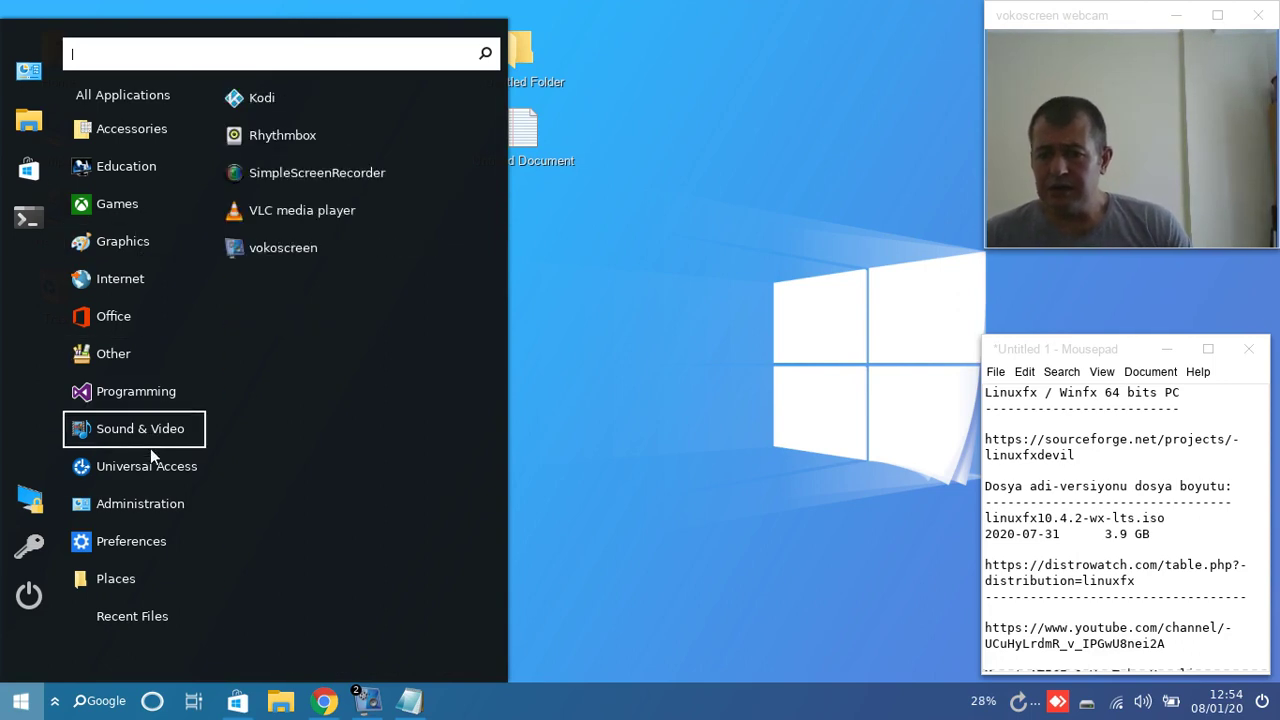
mouse_move(150, 466)
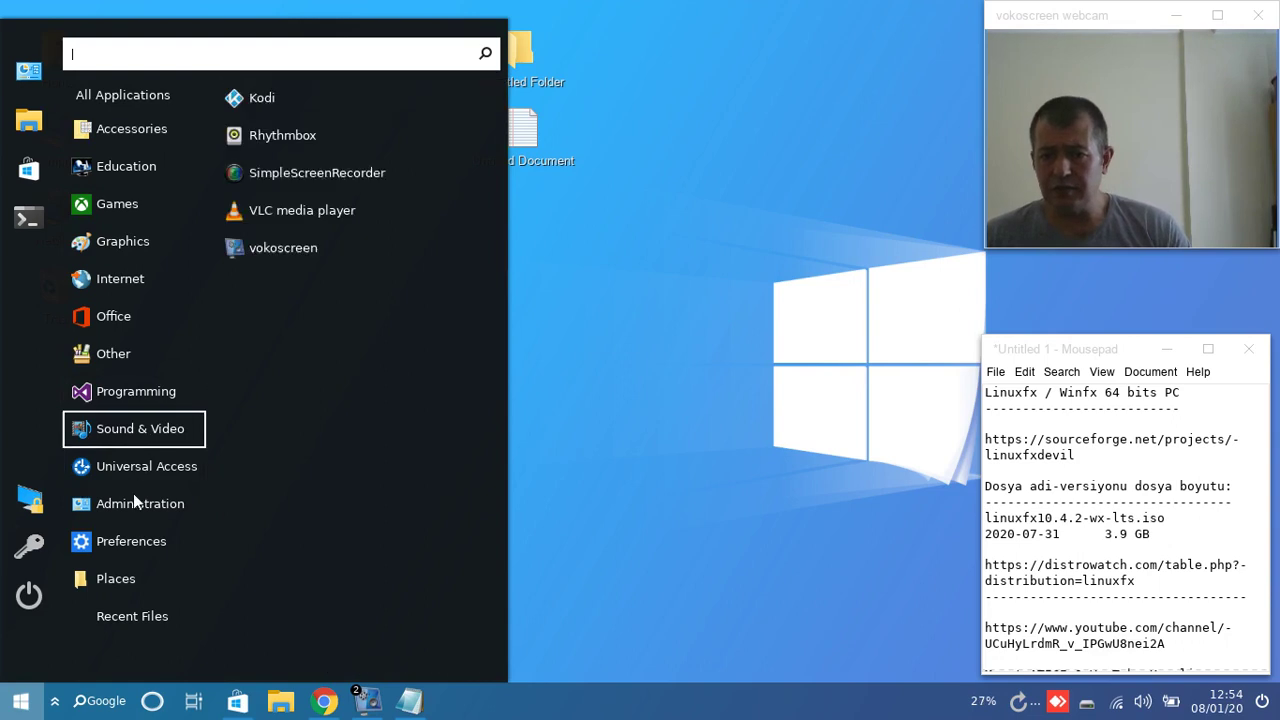
Step: Open Windowsfx Device Manager from the Administration applications, and reposition and heighten its System Information window
mouse_move(132, 505)
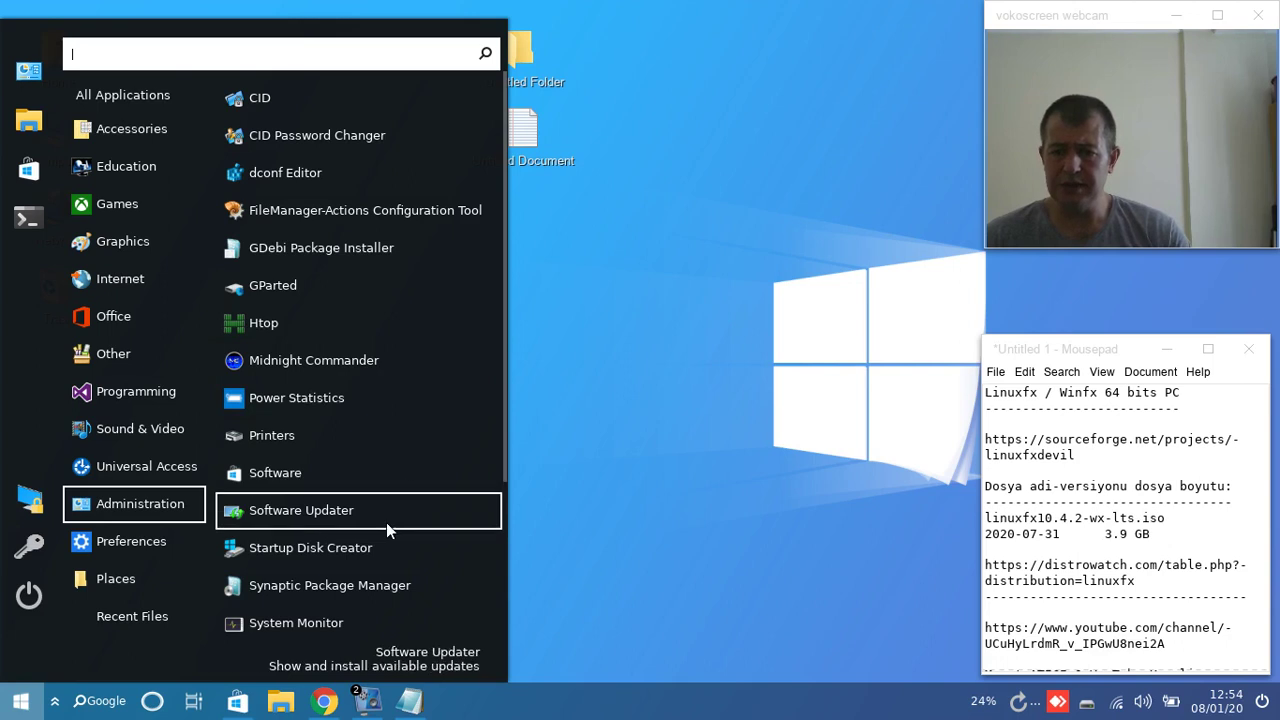
scroll(386, 520, "down", 3)
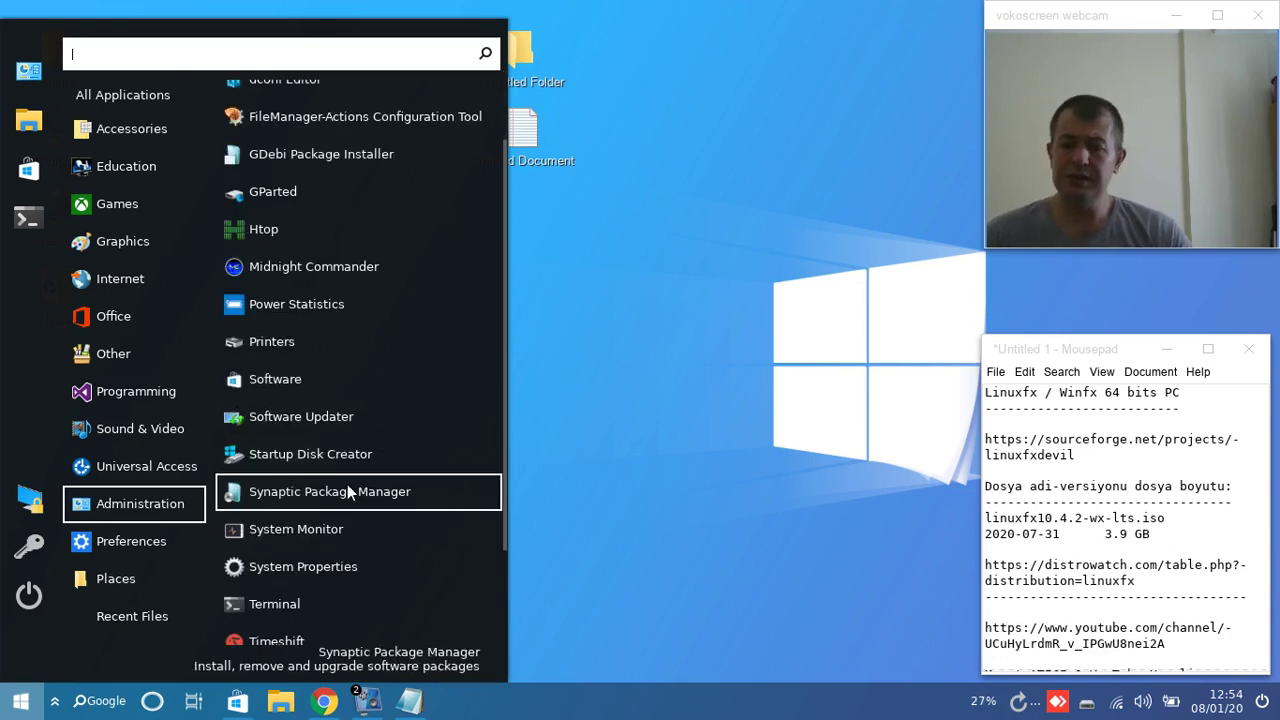
scroll(342, 410, "down", 3)
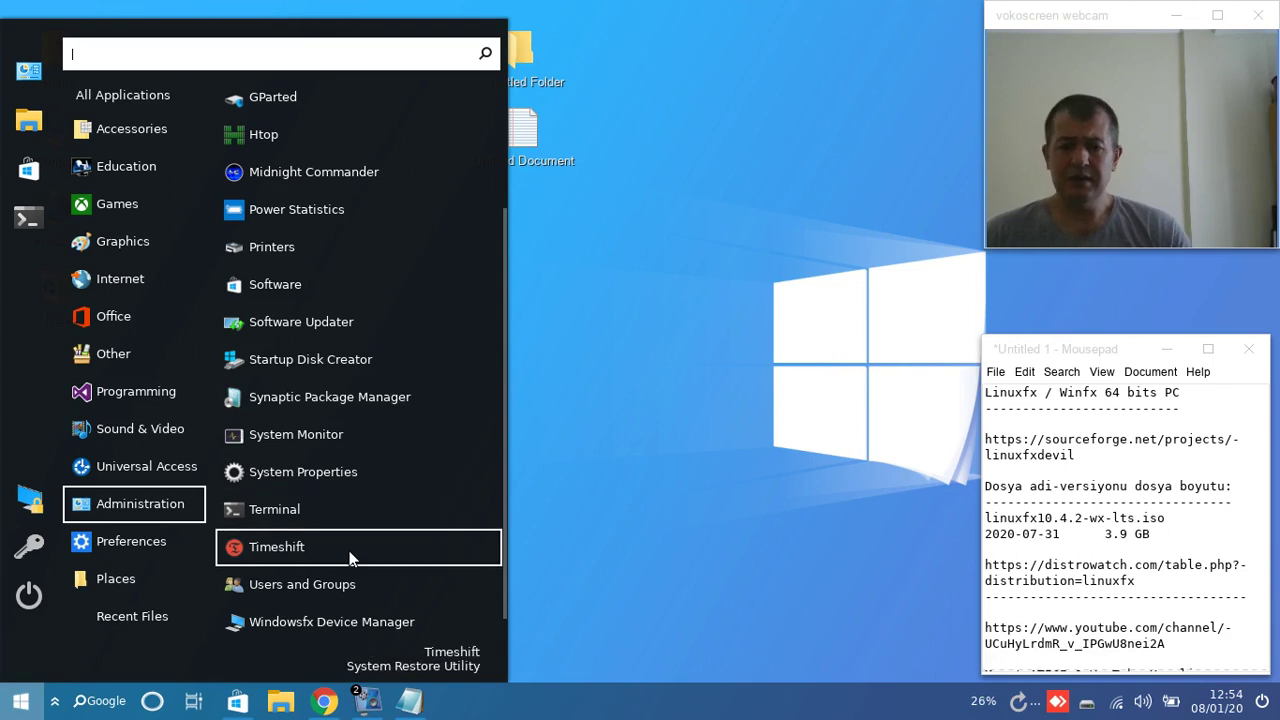
scroll(350, 557, "down", 1)
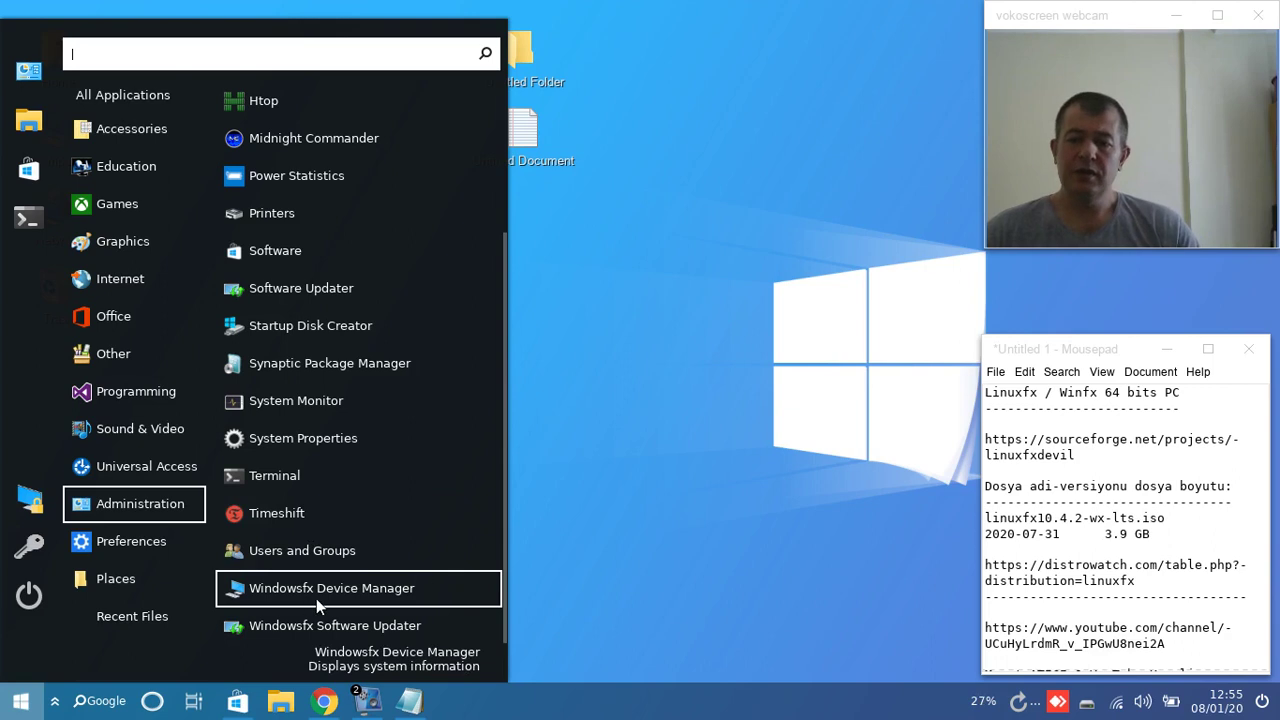
left_click(403, 591)
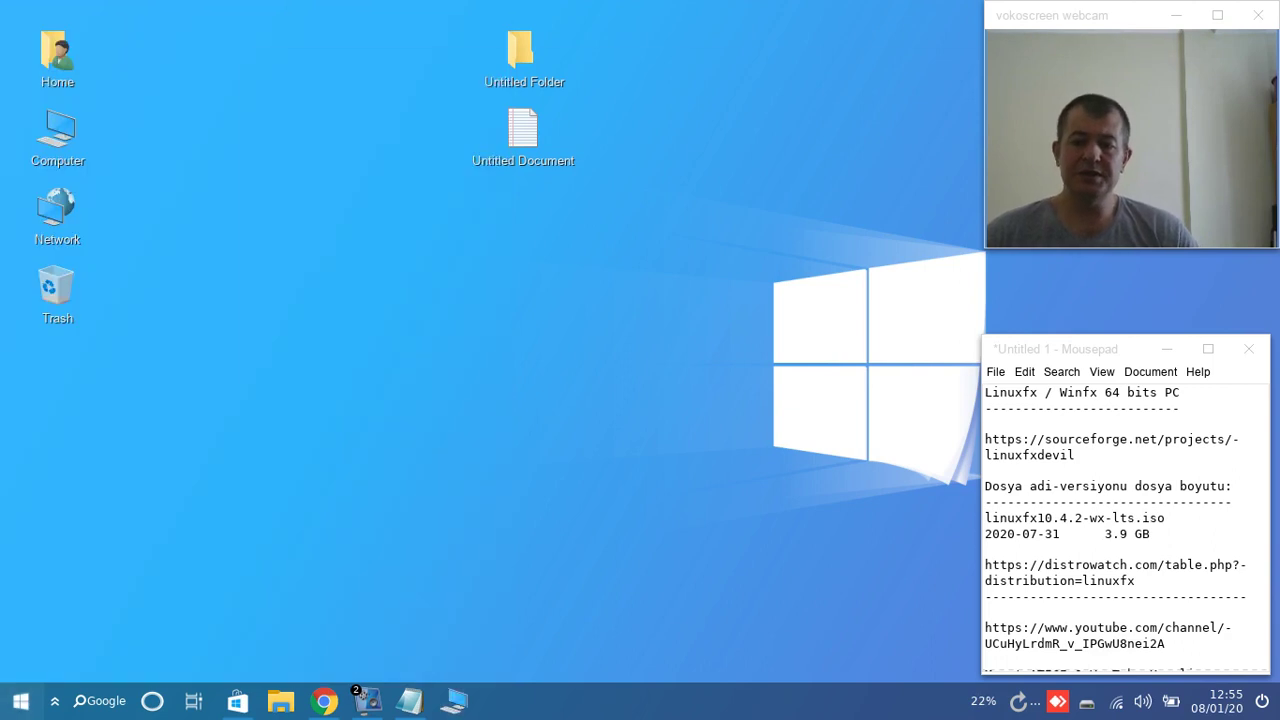
left_click_drag(686, 81, 544, 48)
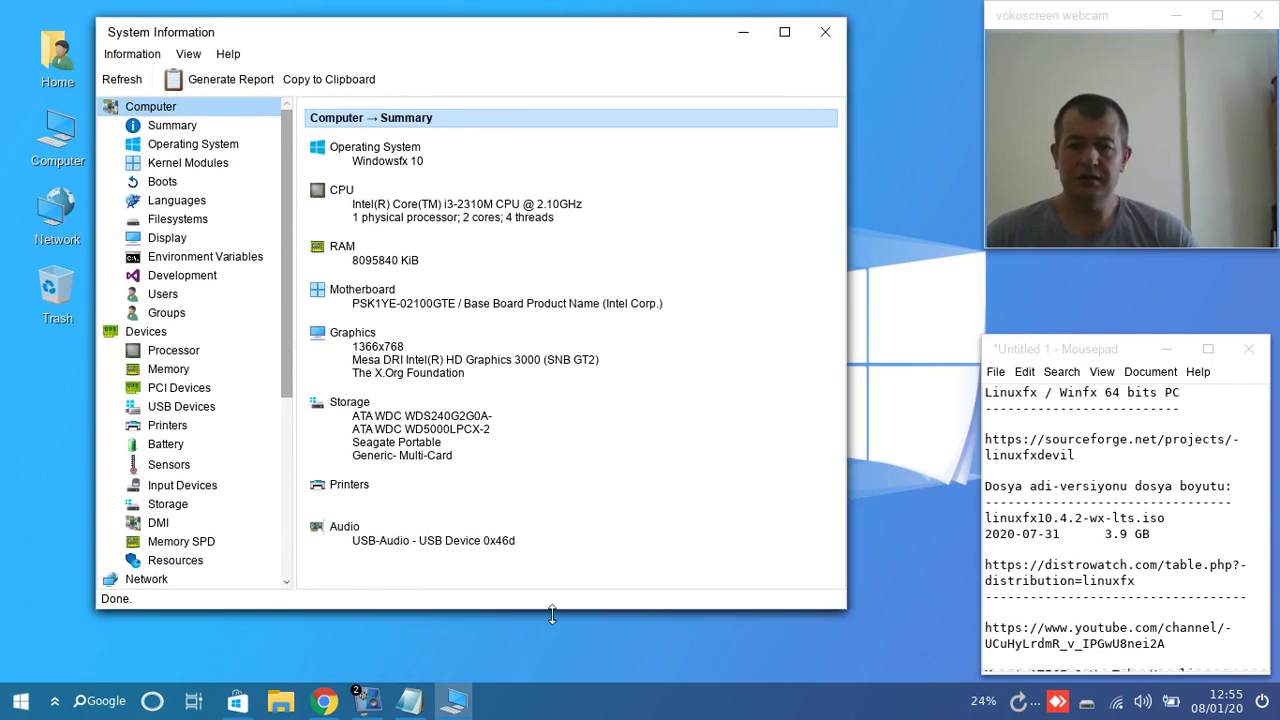
left_click_drag(552, 614, 568, 688)
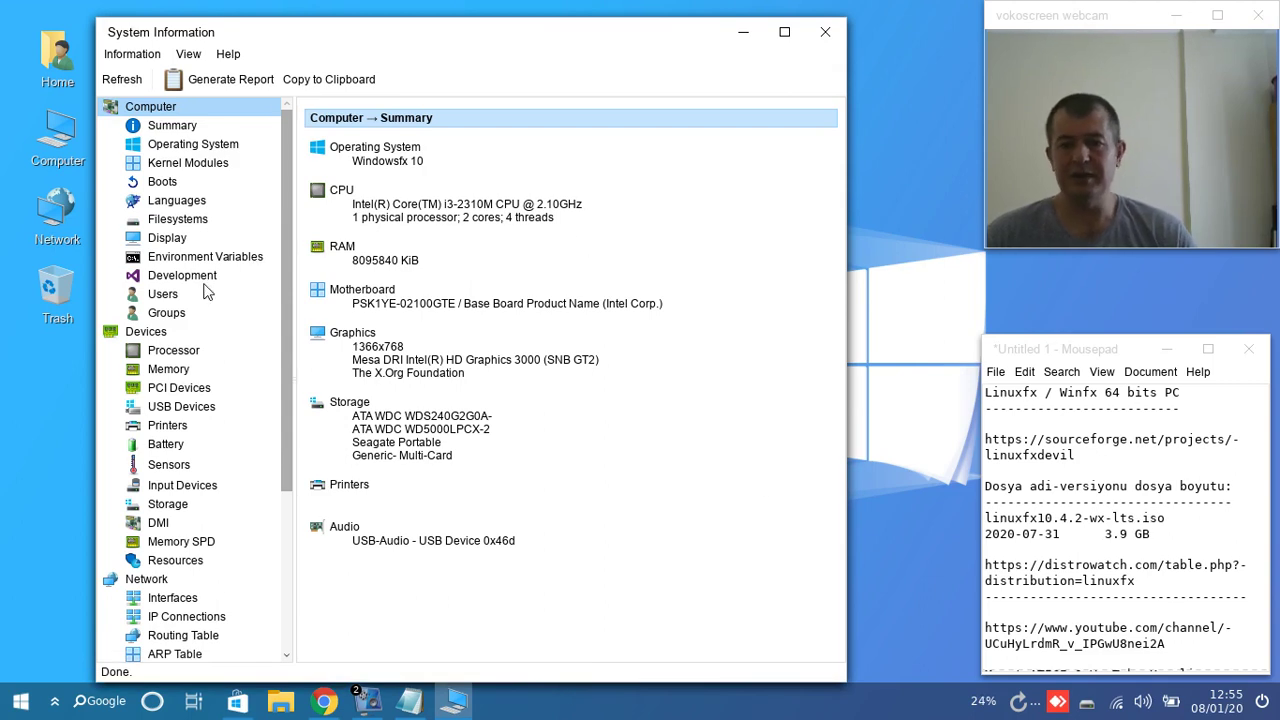
Step: View the About HardInfo details, look over the remaining hardware categories and close the System Information window
left_click(228, 55)
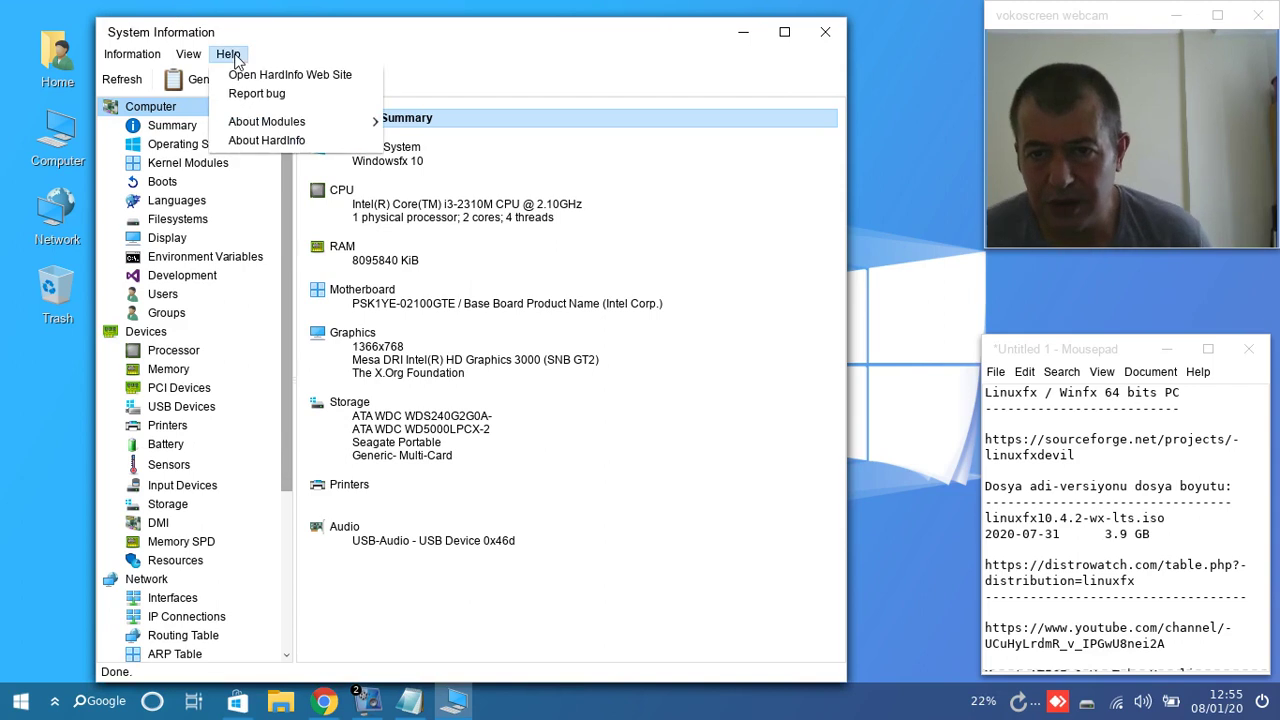
left_click(293, 144)
left_click_drag(583, 421, 330, 388)
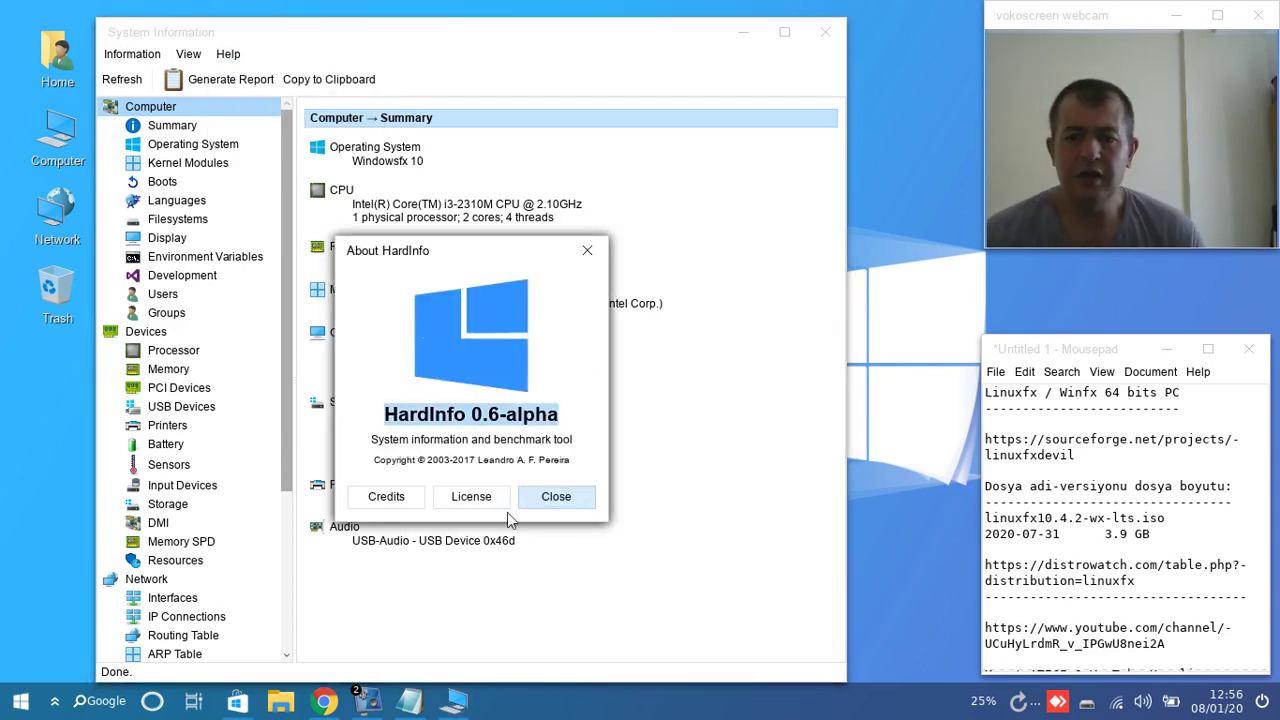
left_click(556, 497)
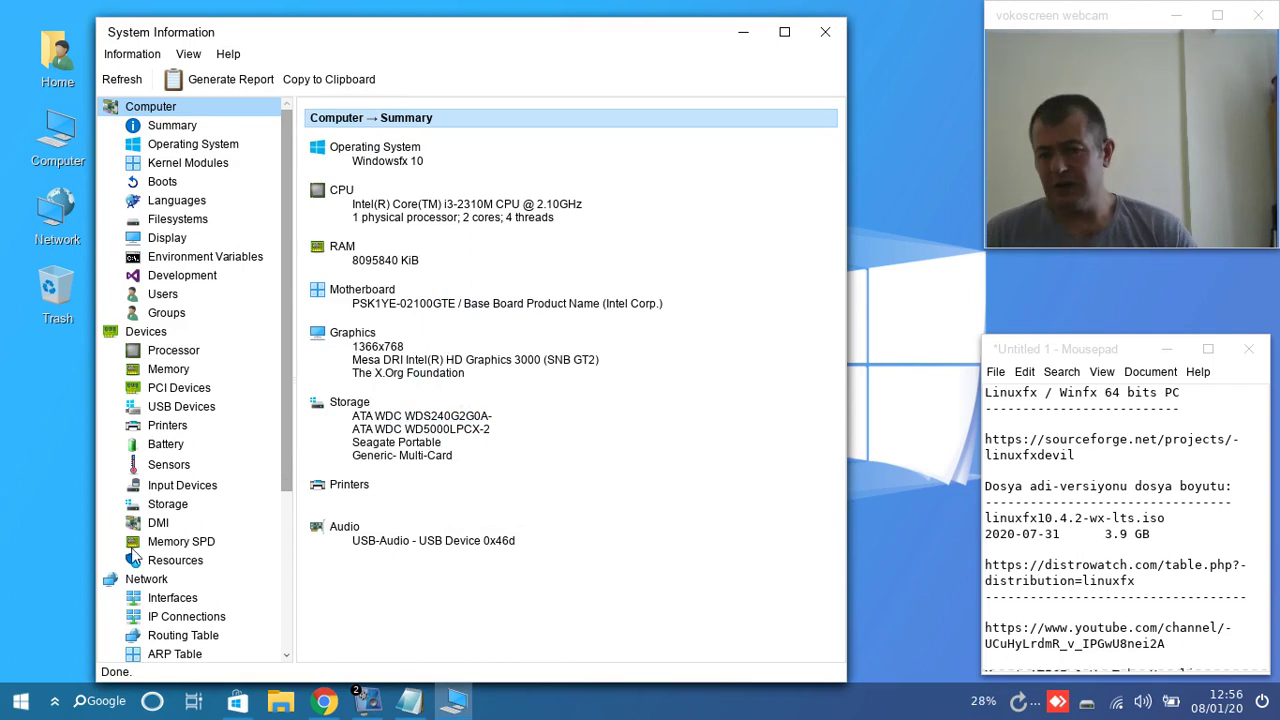
scroll(135, 556, "down", 1)
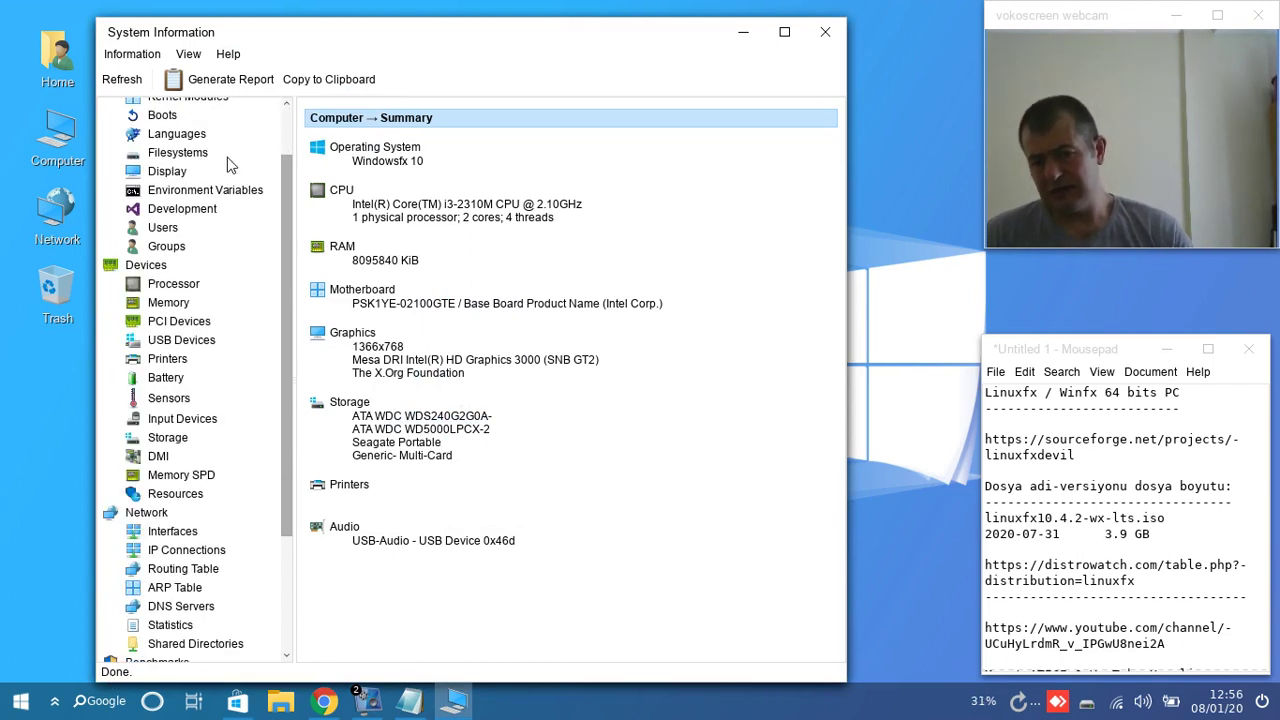
left_click(825, 31)
Step: Show the recent files in the start menu and clear their list
left_click(20, 700)
mouse_move(137, 616)
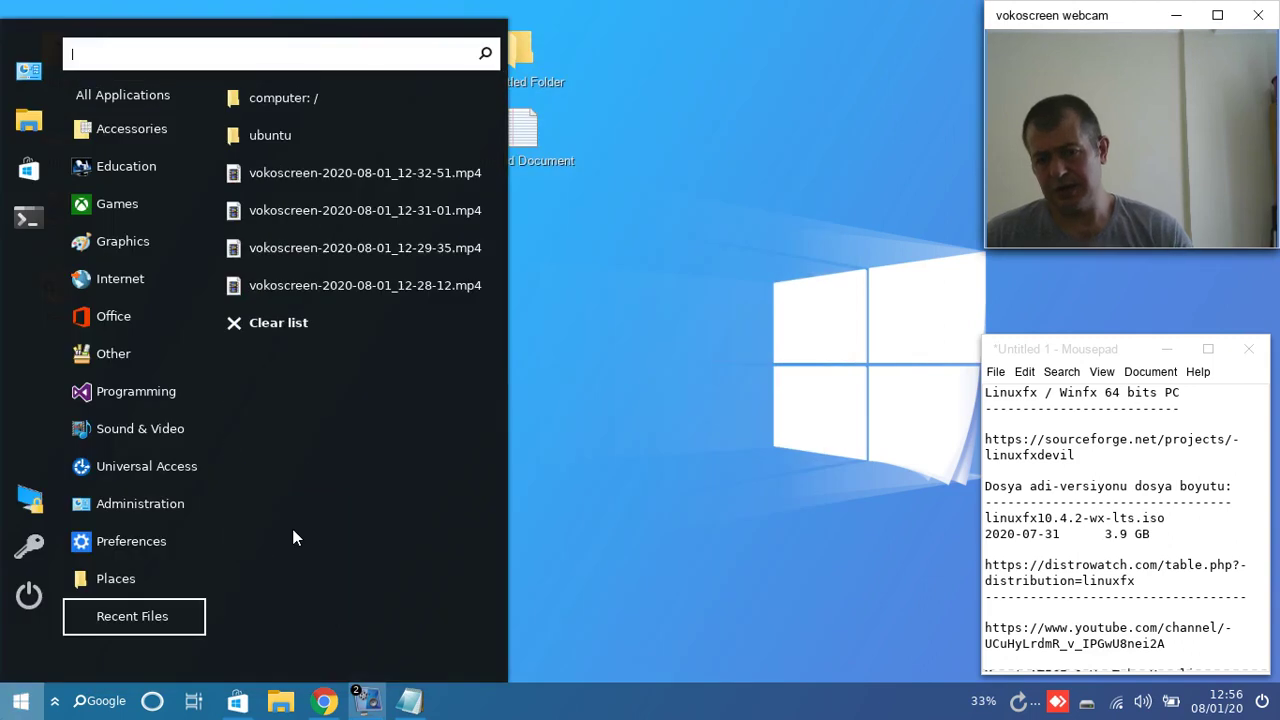
mouse_move(112, 588)
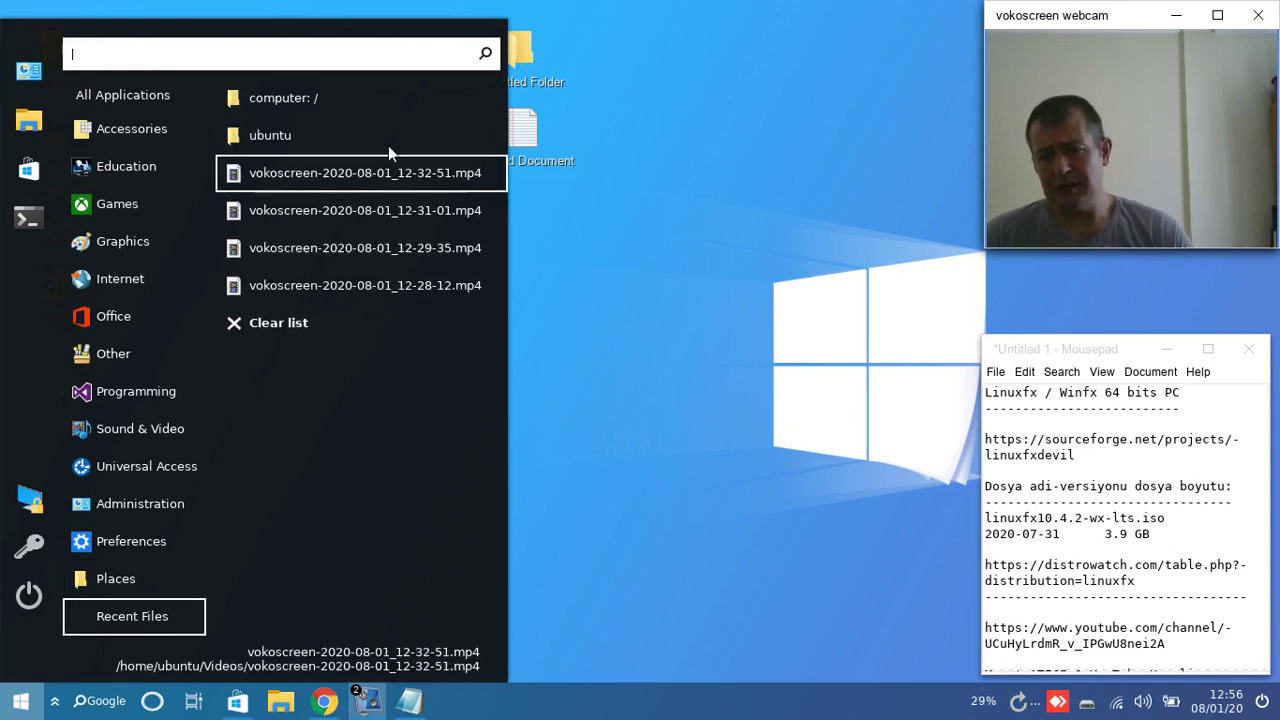
left_click(316, 327)
Step: Open System Settings (Control) from the start menu and move the Winfx settings window away from the webcam view
key("super")
mouse_move(165, 393)
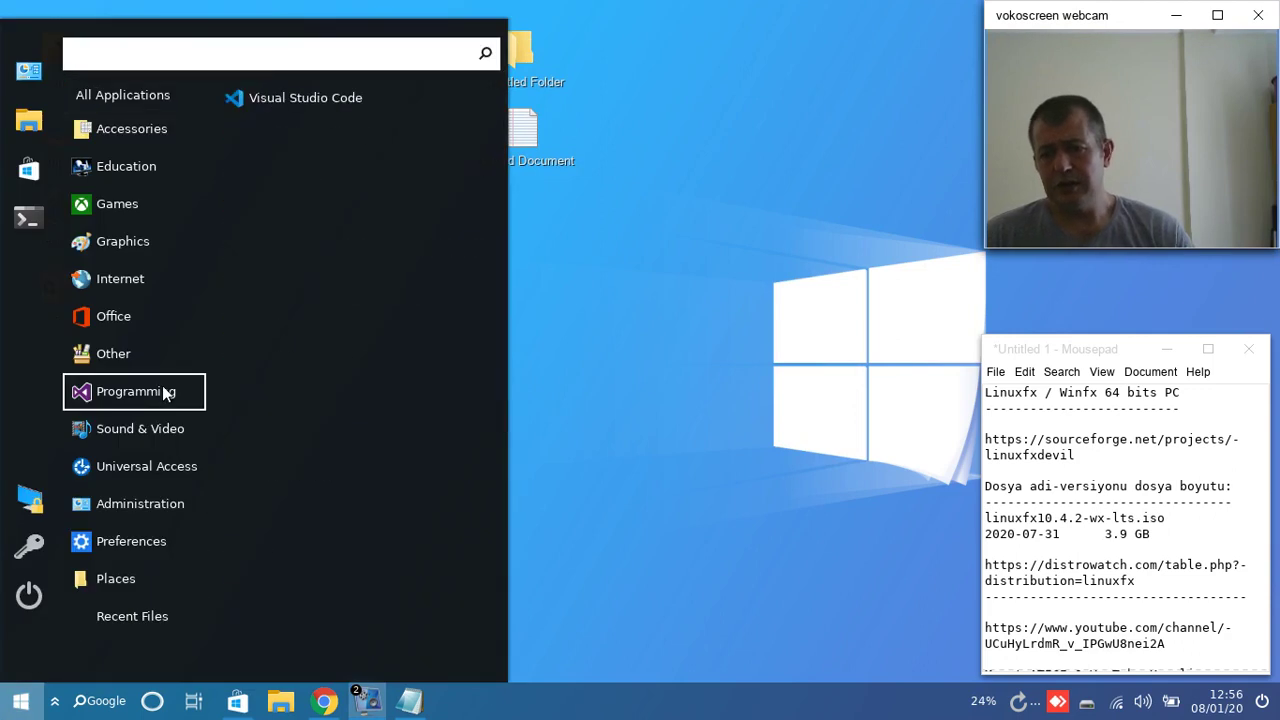
mouse_move(88, 372)
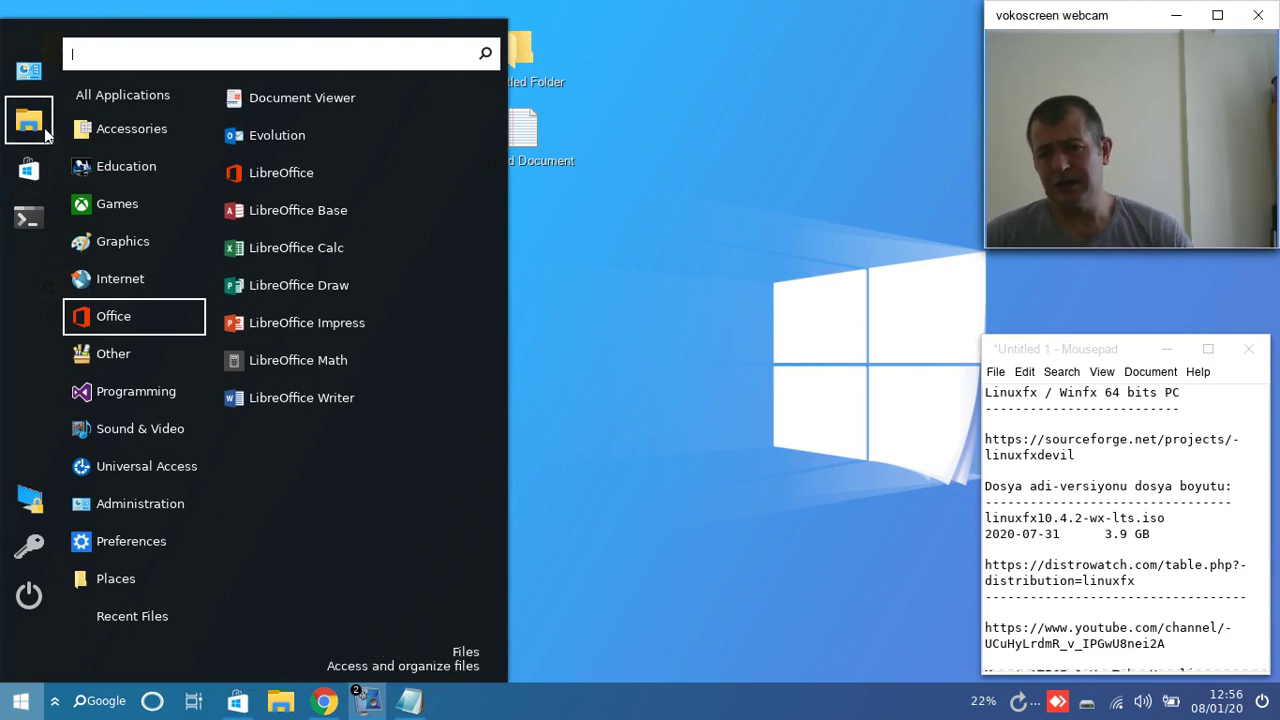
left_click(44, 127)
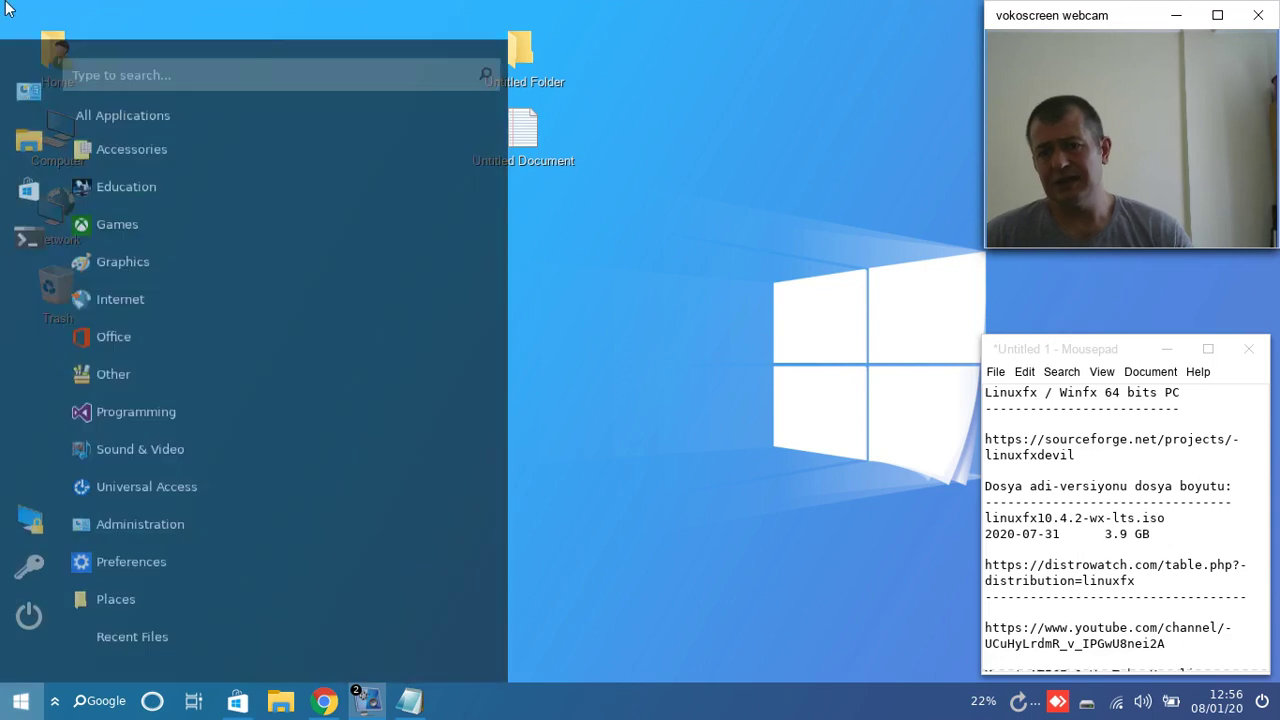
key("super")
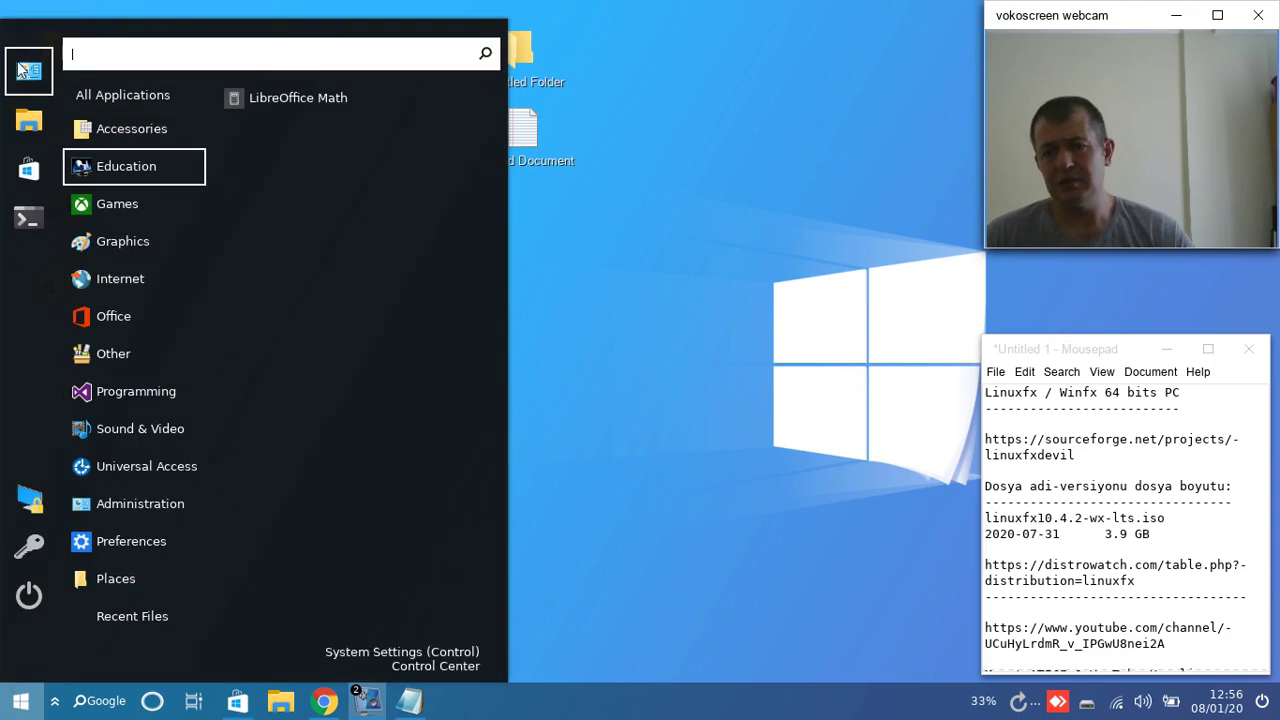
left_click(22, 70)
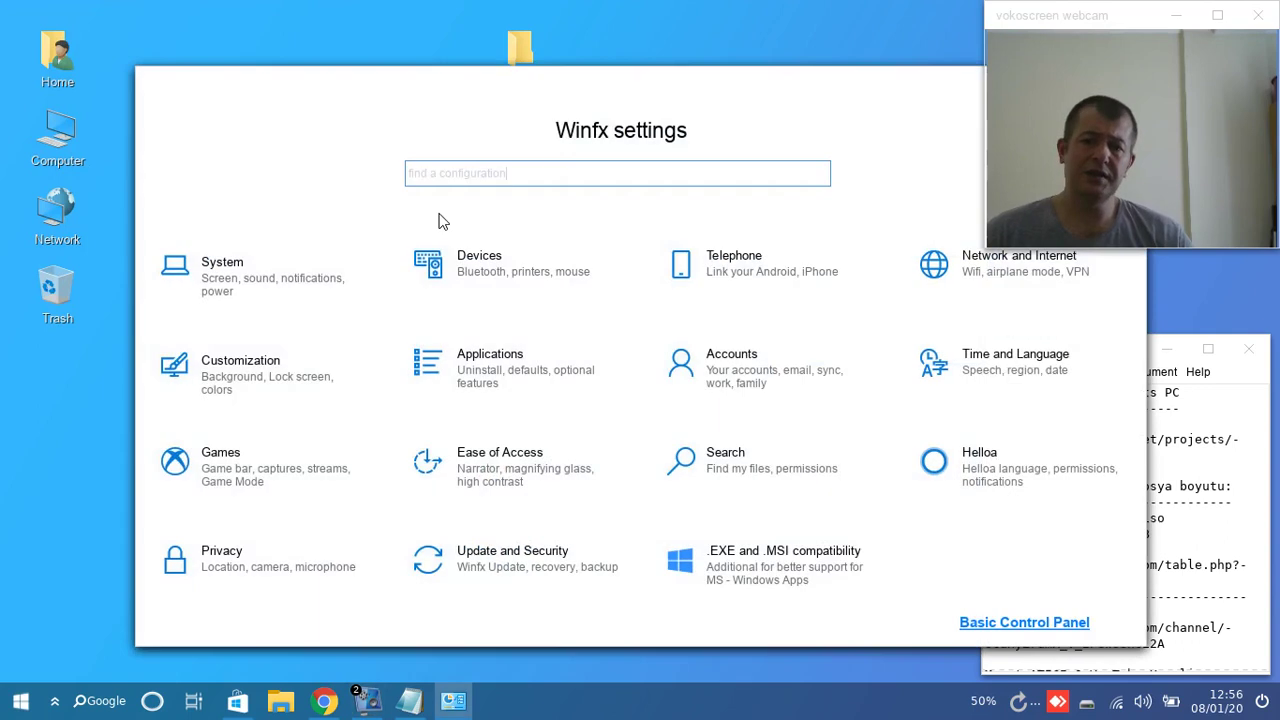
left_click_drag(634, 94, 497, 20)
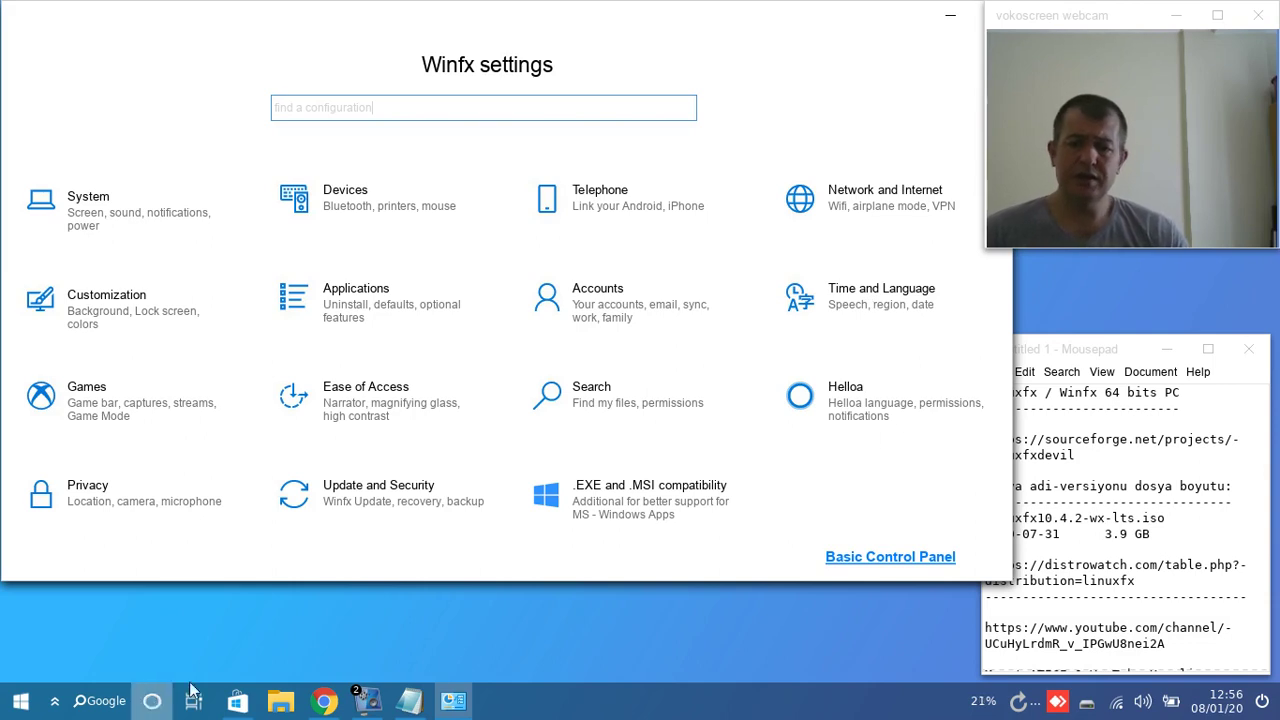
Step: Shift the Winfx settings window clear of the Mousepad note and open the Applications settings
left_click(903, 416)
left_click(726, 460)
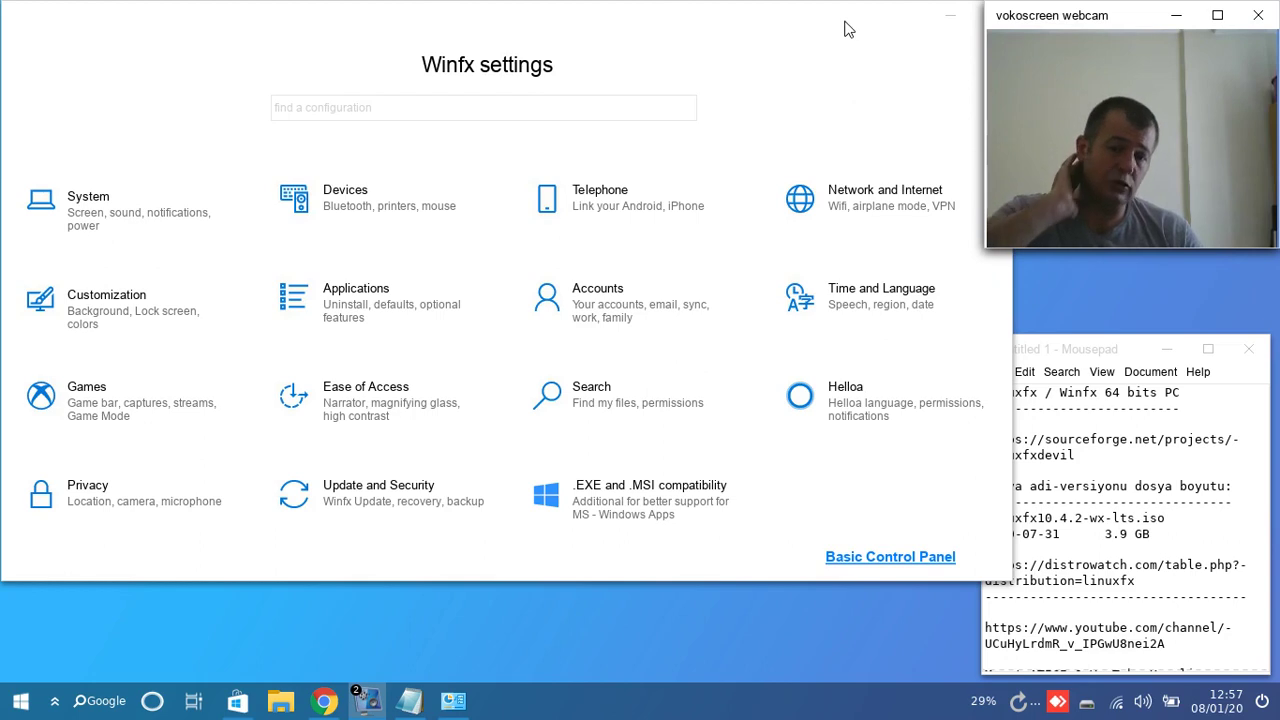
left_click_drag(845, 28, 816, 40)
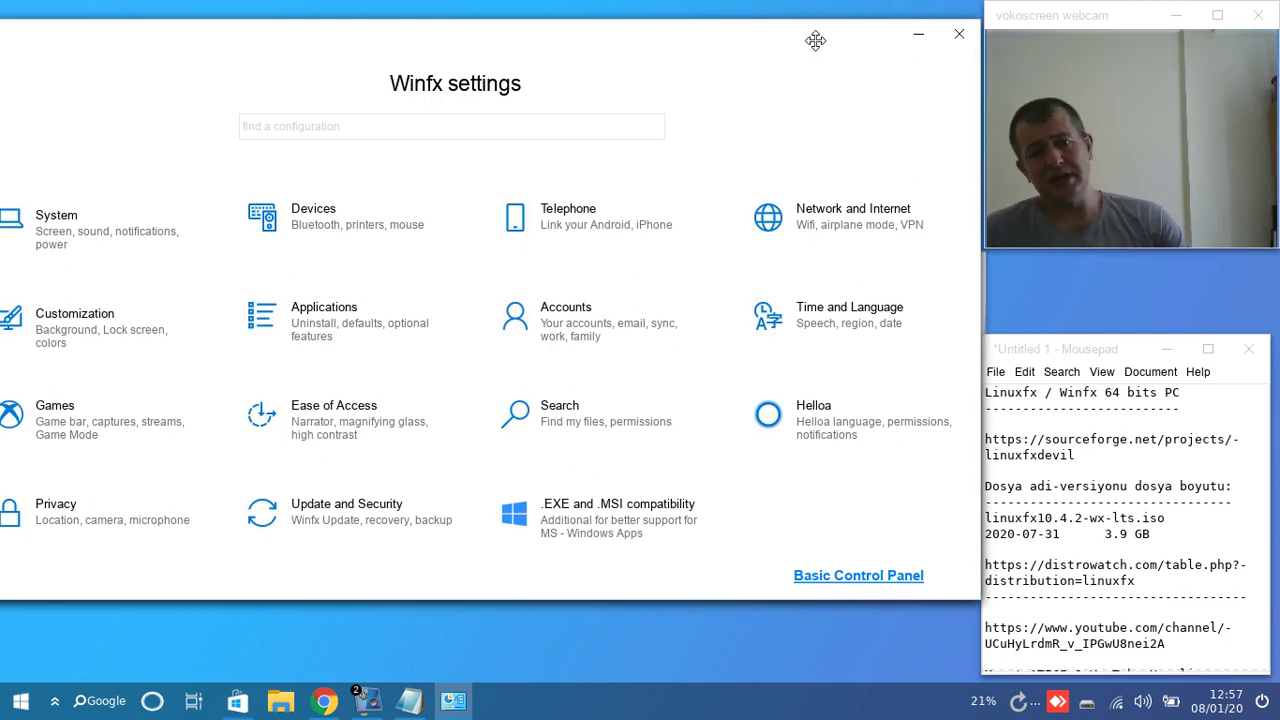
left_click_drag(816, 40, 818, 5)
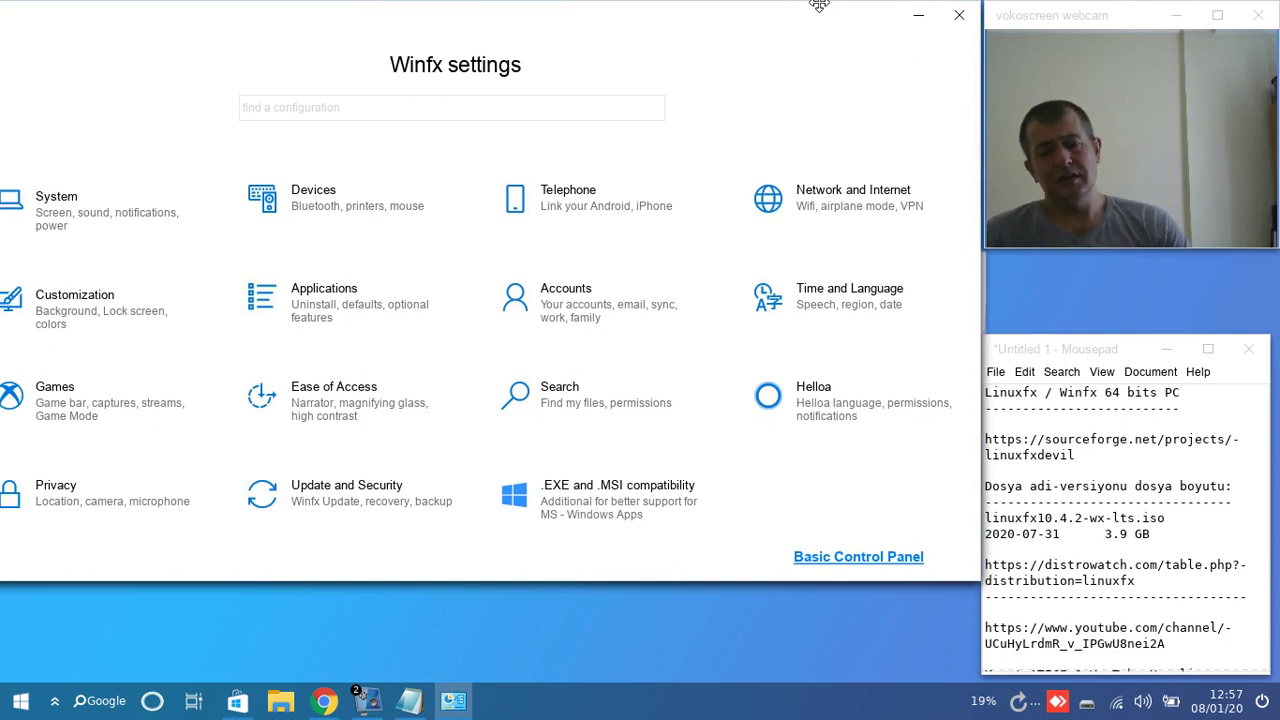
left_click_drag(818, 5, 820, 8)
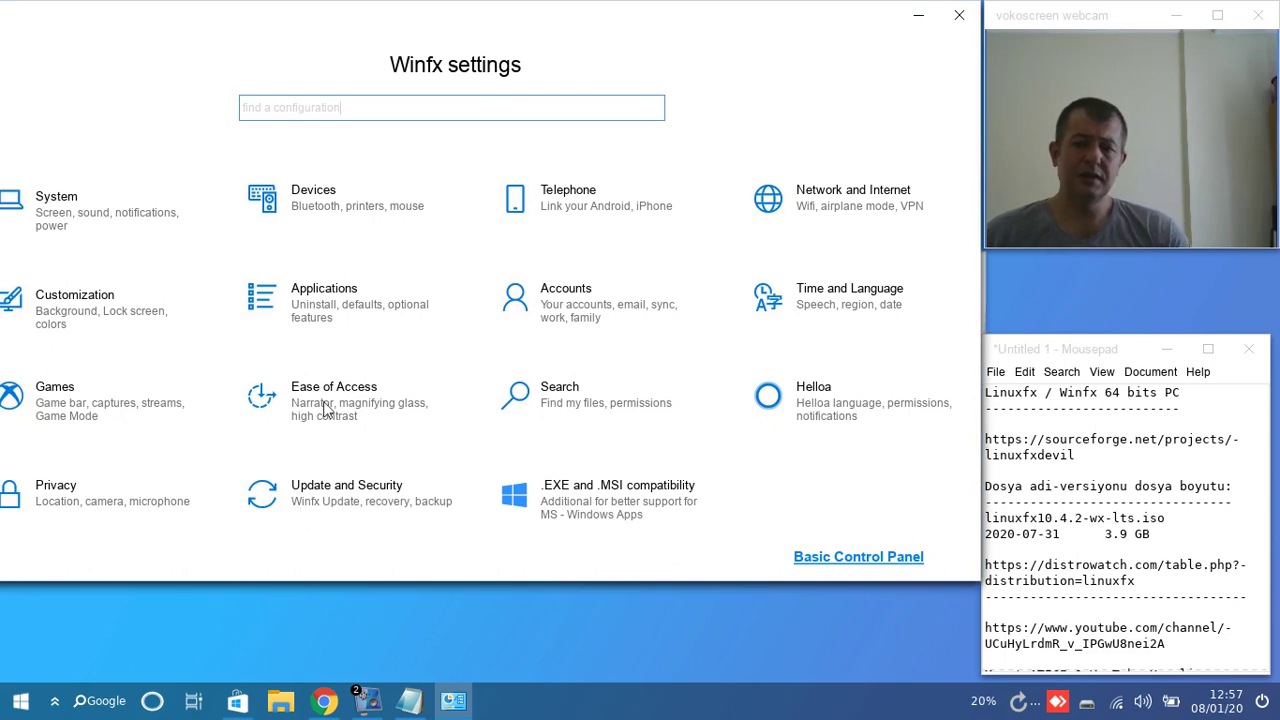
left_click(333, 305)
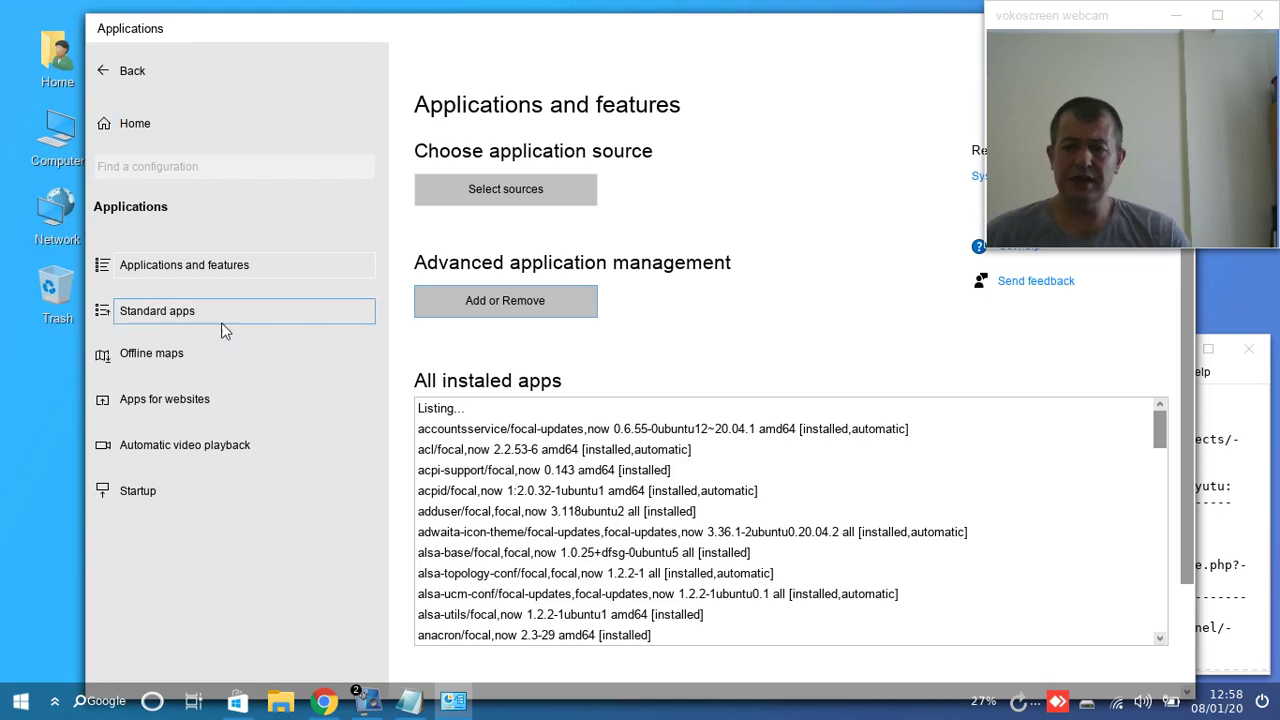
Step: Move the Applications settings window clear of the webcam view, open Standard apps and reposition the Preferred Applications window
left_click_drag(715, 29, 640, 23)
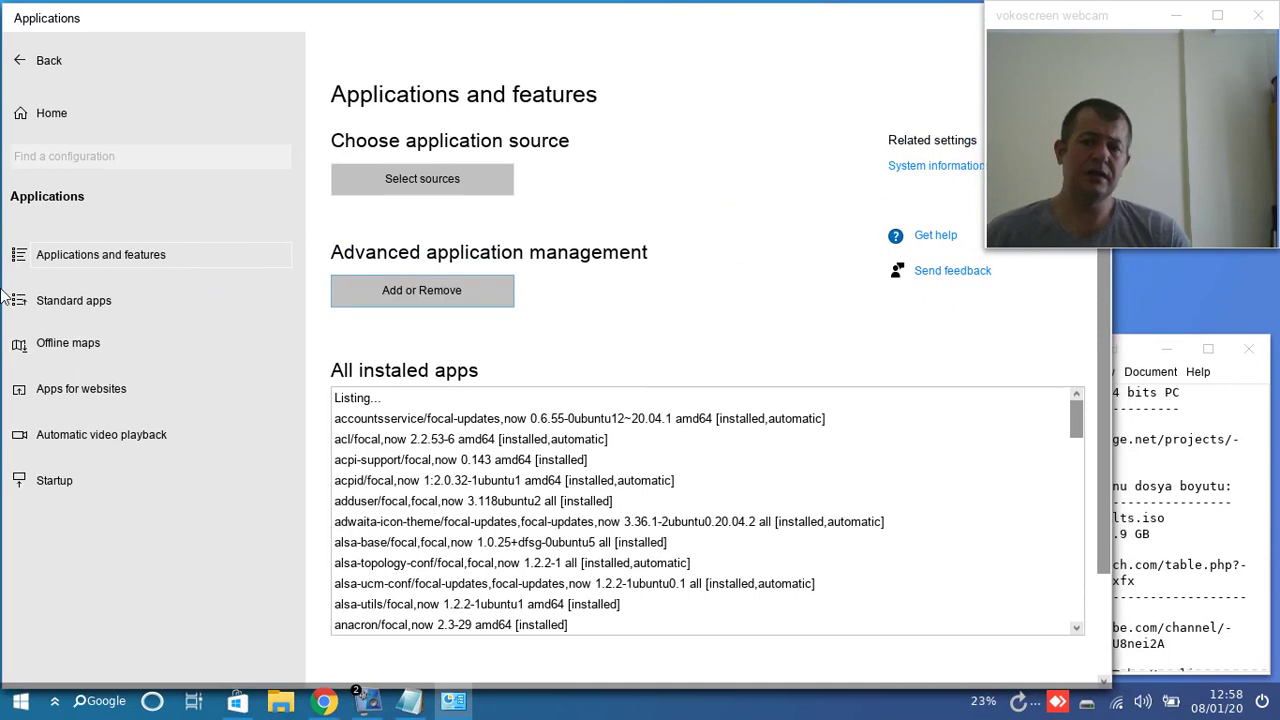
mouse_move(1085, 22)
left_mouse_down()
mouse_move(1172, 182)
mouse_move(1088, 24)
left_mouse_up()
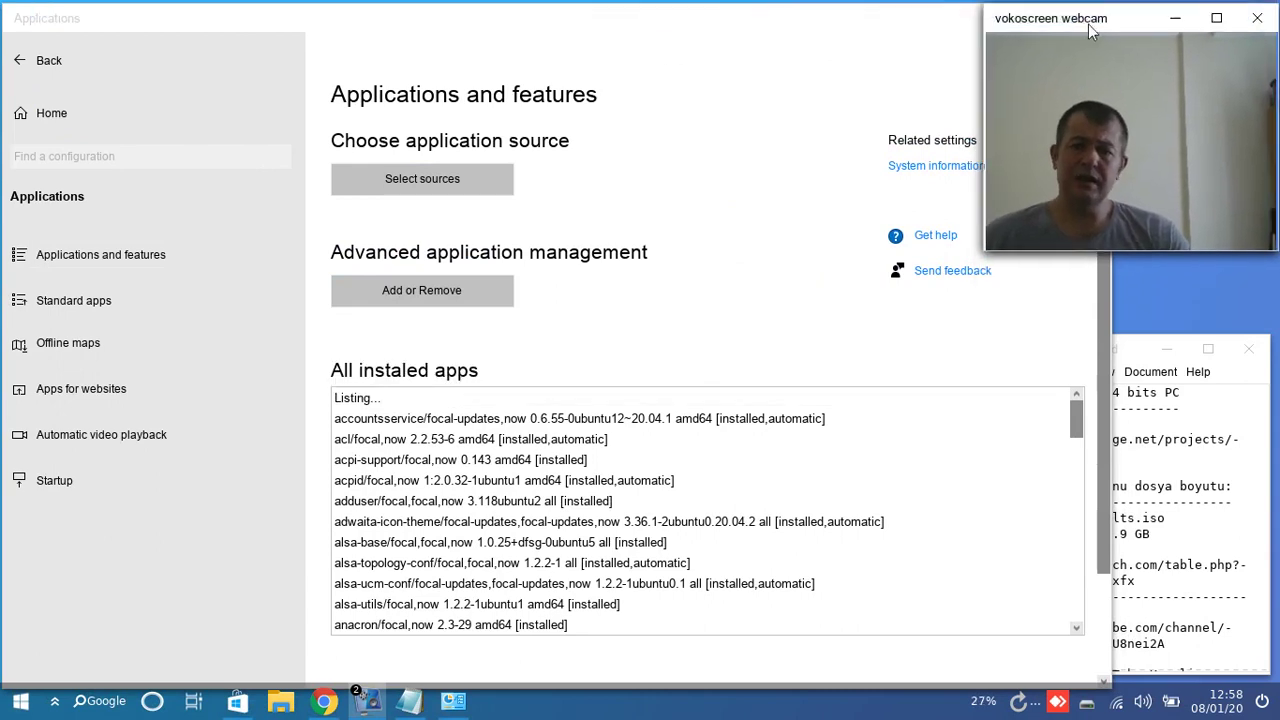
left_click(621, 15)
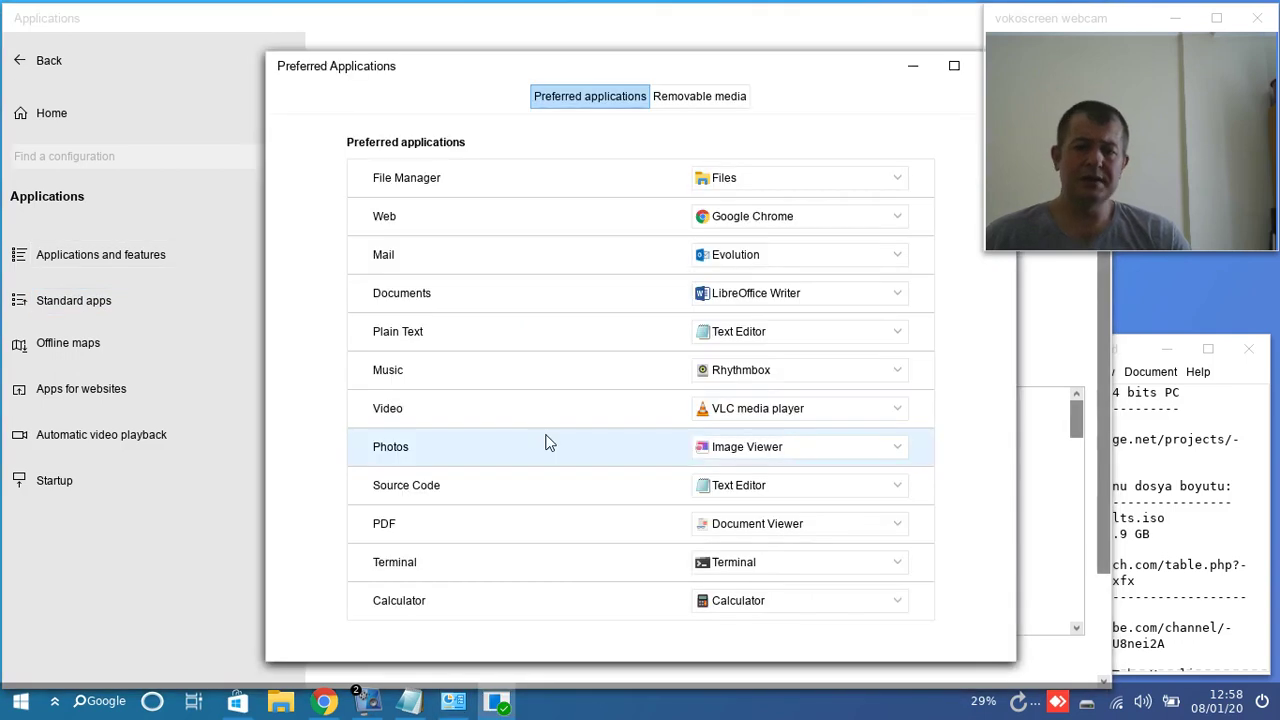
left_click_drag(812, 77, 745, 54)
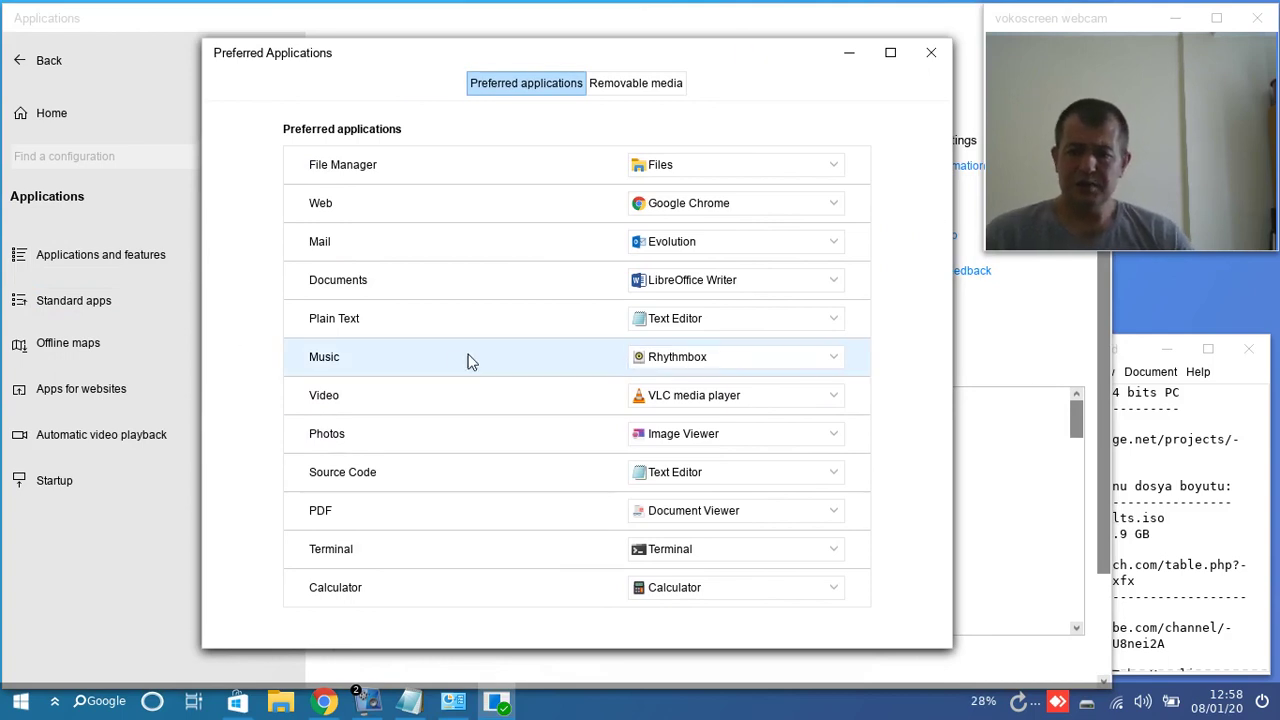
Step: Look through the choices for Video, File Manager and Web and the removable media options, and close Preferred Applications
left_click(752, 395)
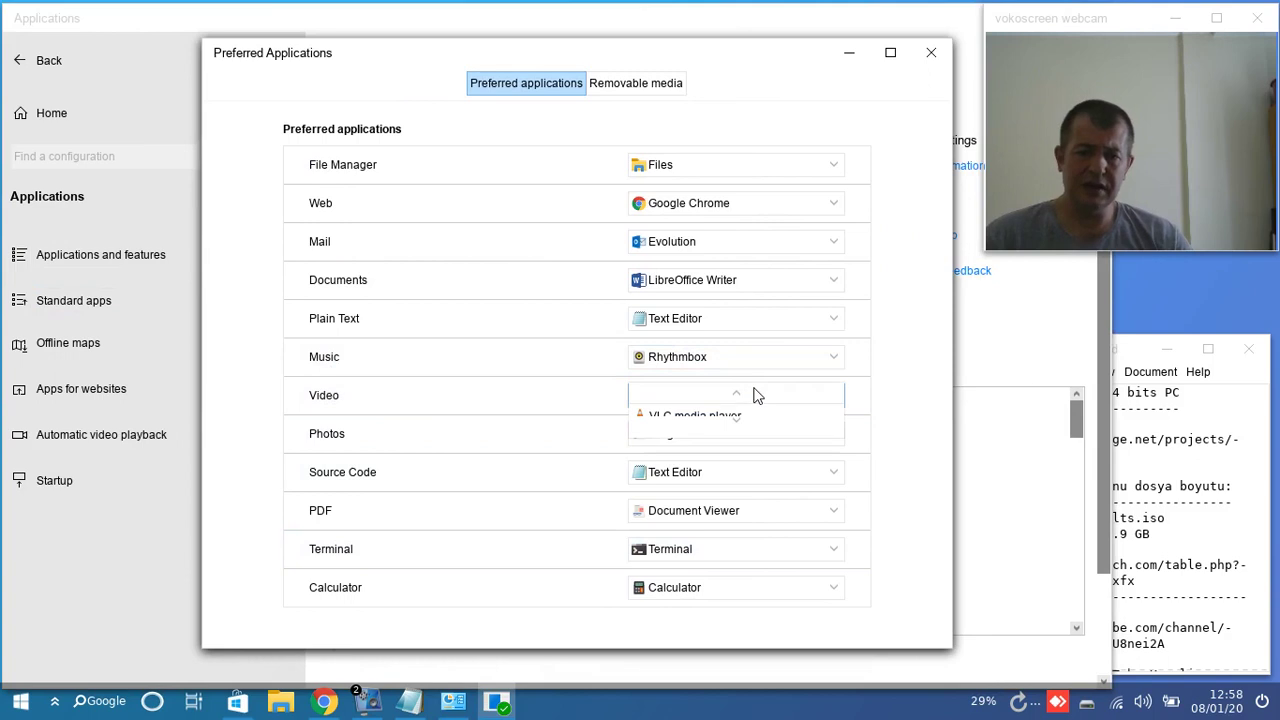
left_click(736, 392)
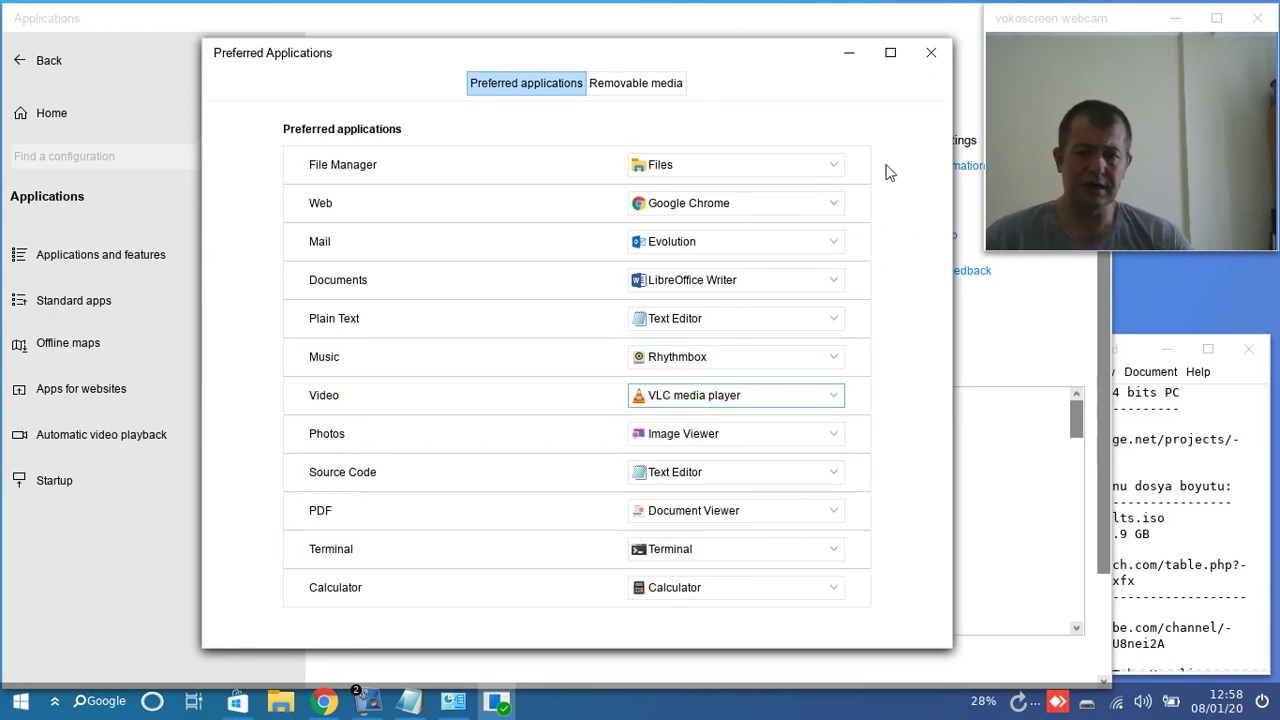
left_click(660, 86)
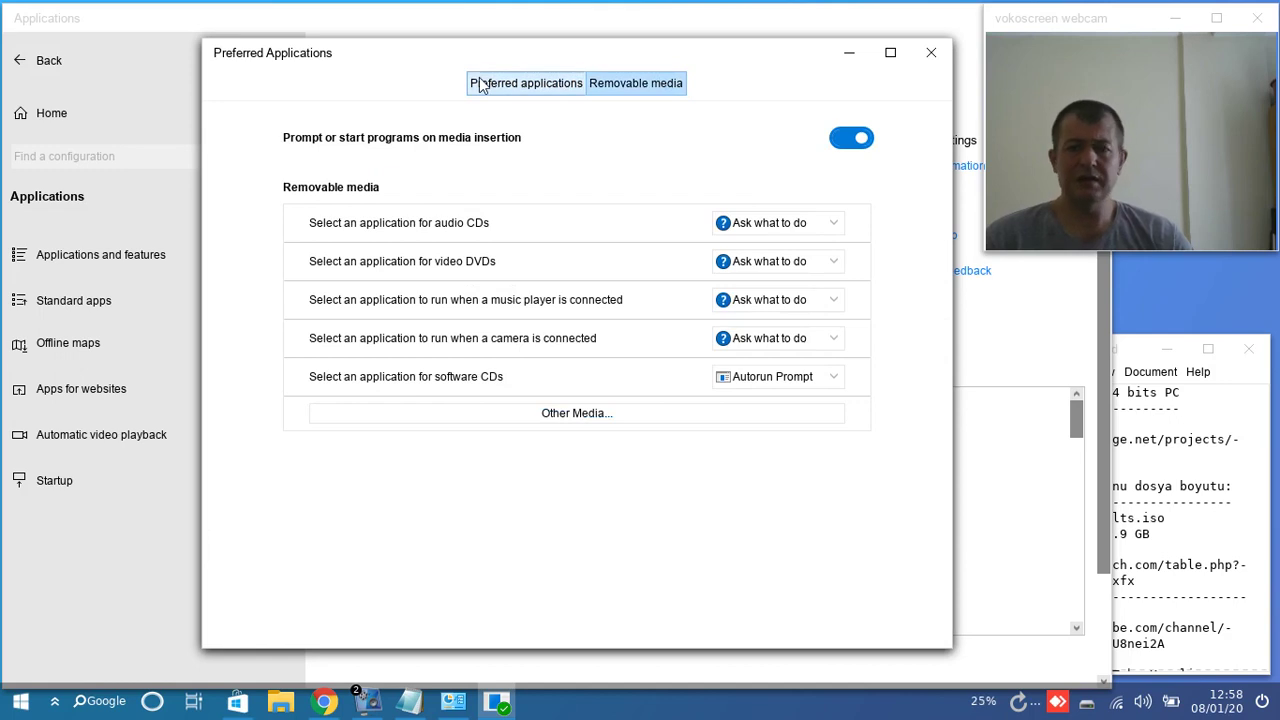
left_click(480, 85)
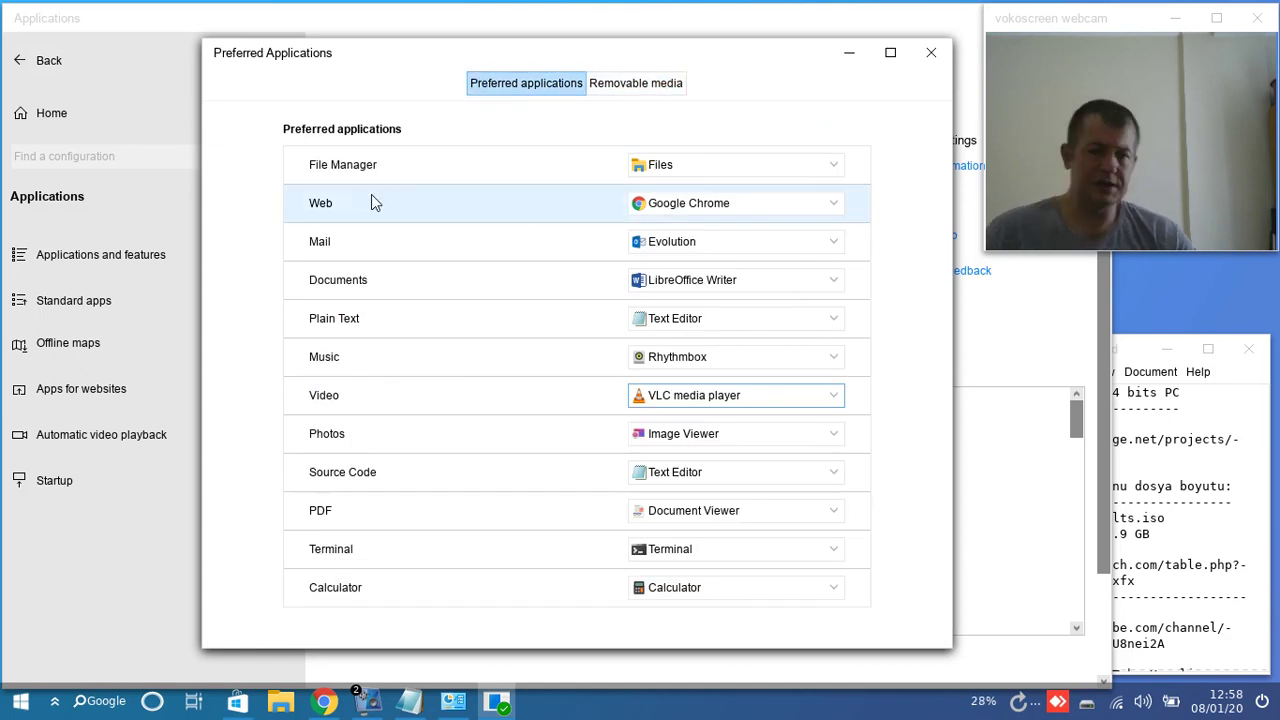
left_click(794, 164)
left_click(794, 164)
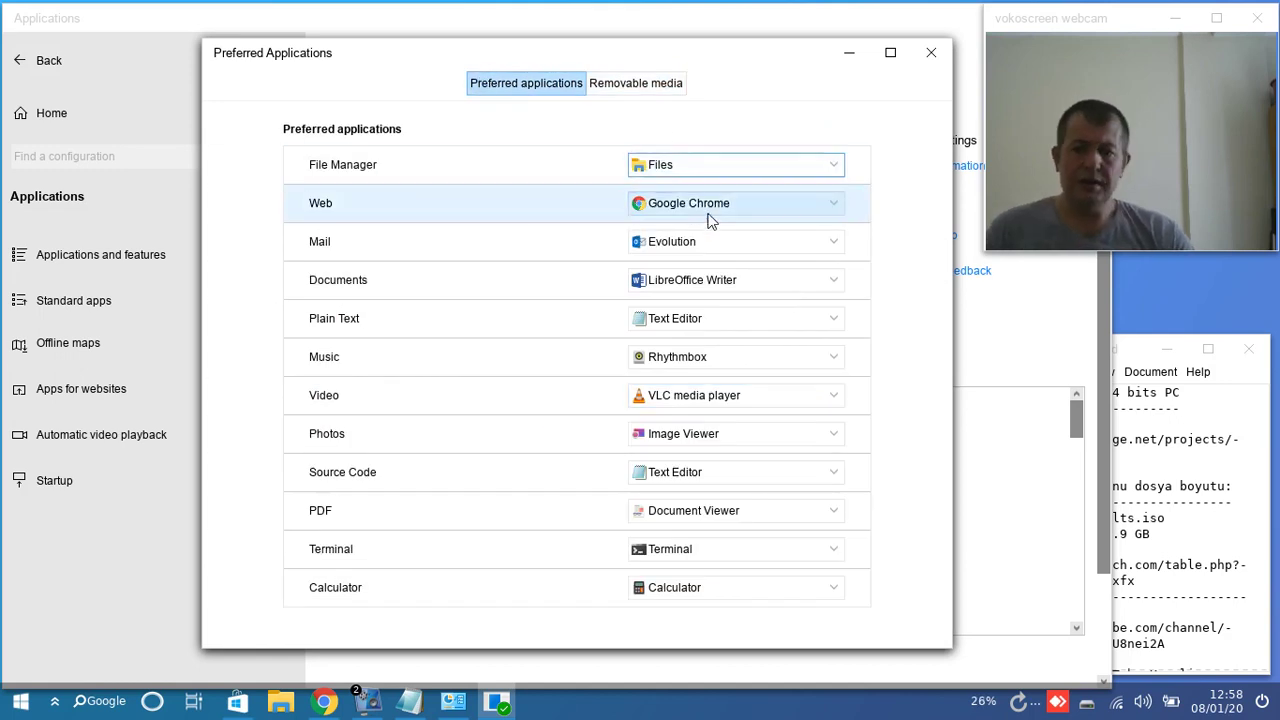
left_click(836, 207)
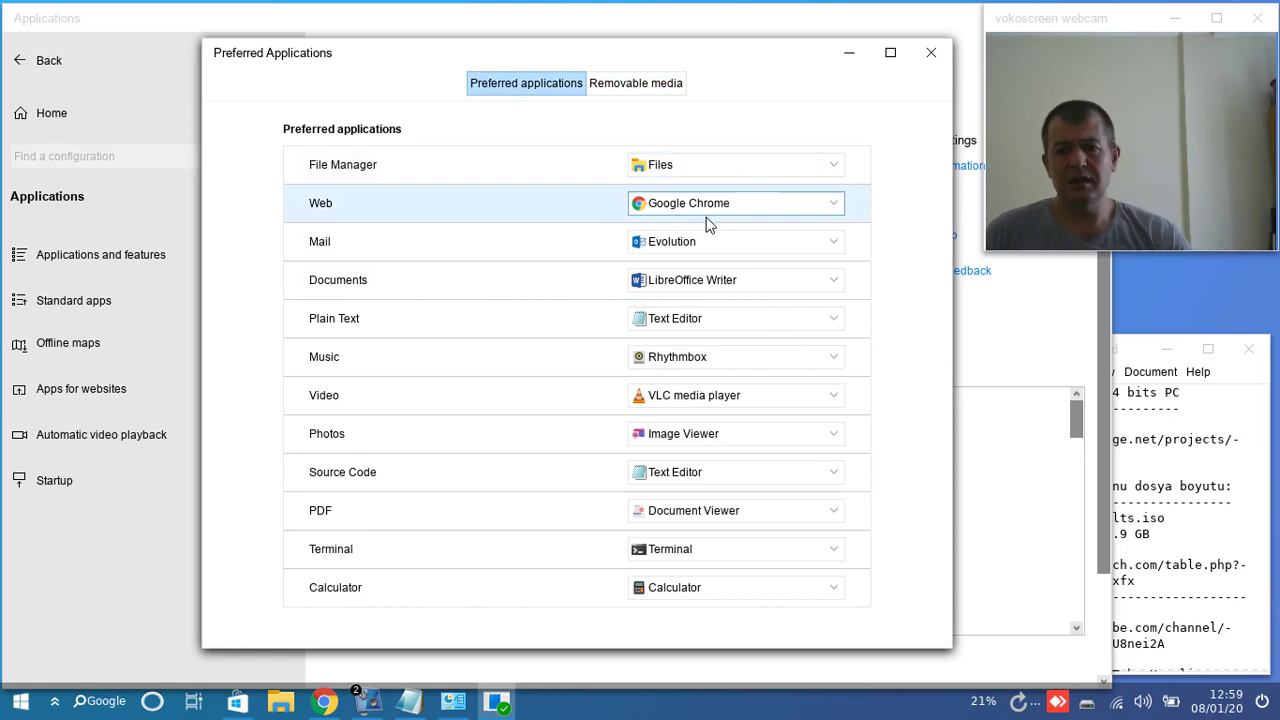
left_click(931, 55)
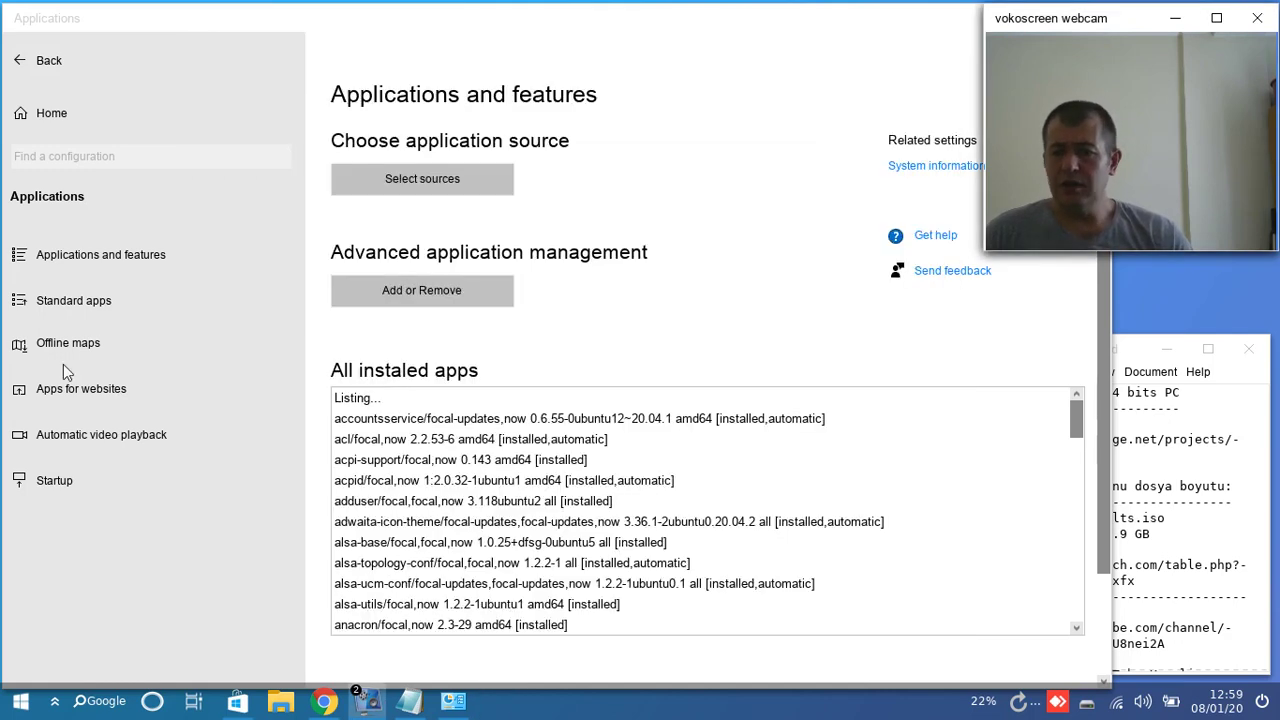
Step: Open the Startup Applications list from the Applications settings, move its window clear of the webcam view and look through the entries
left_click(49, 484)
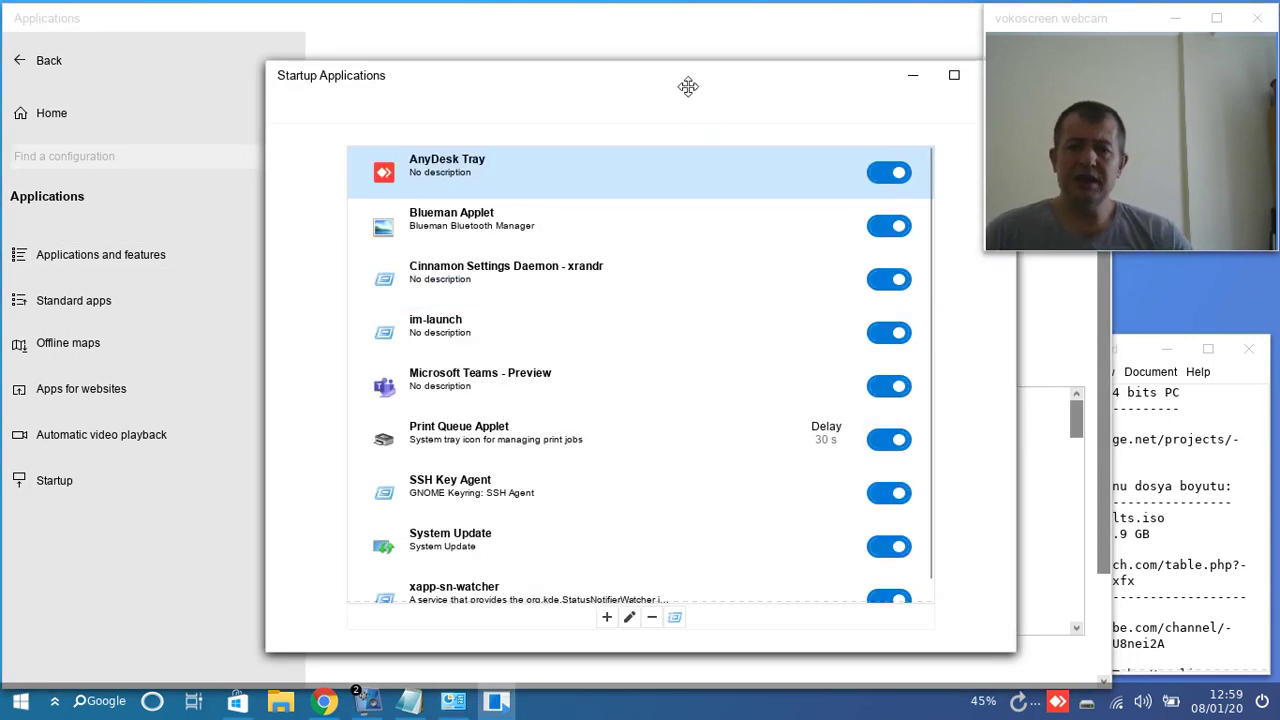
left_click_drag(688, 86, 518, 42)
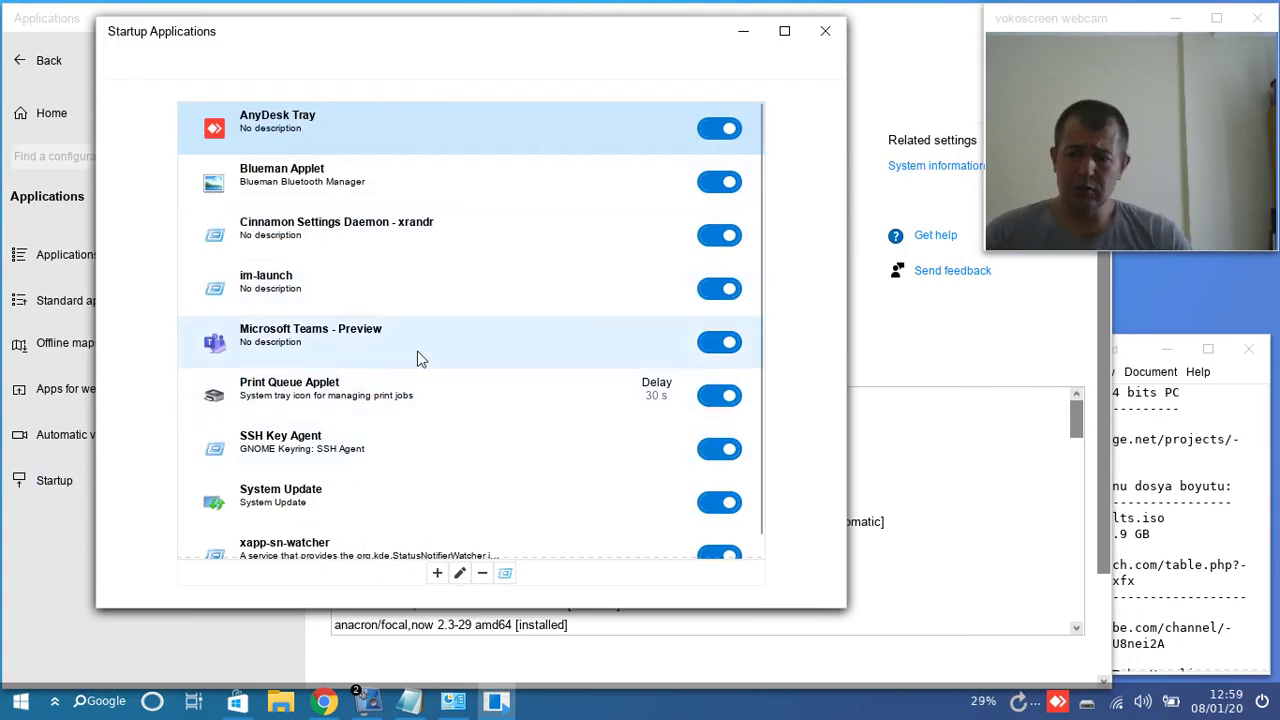
scroll(418, 370, "down", 1)
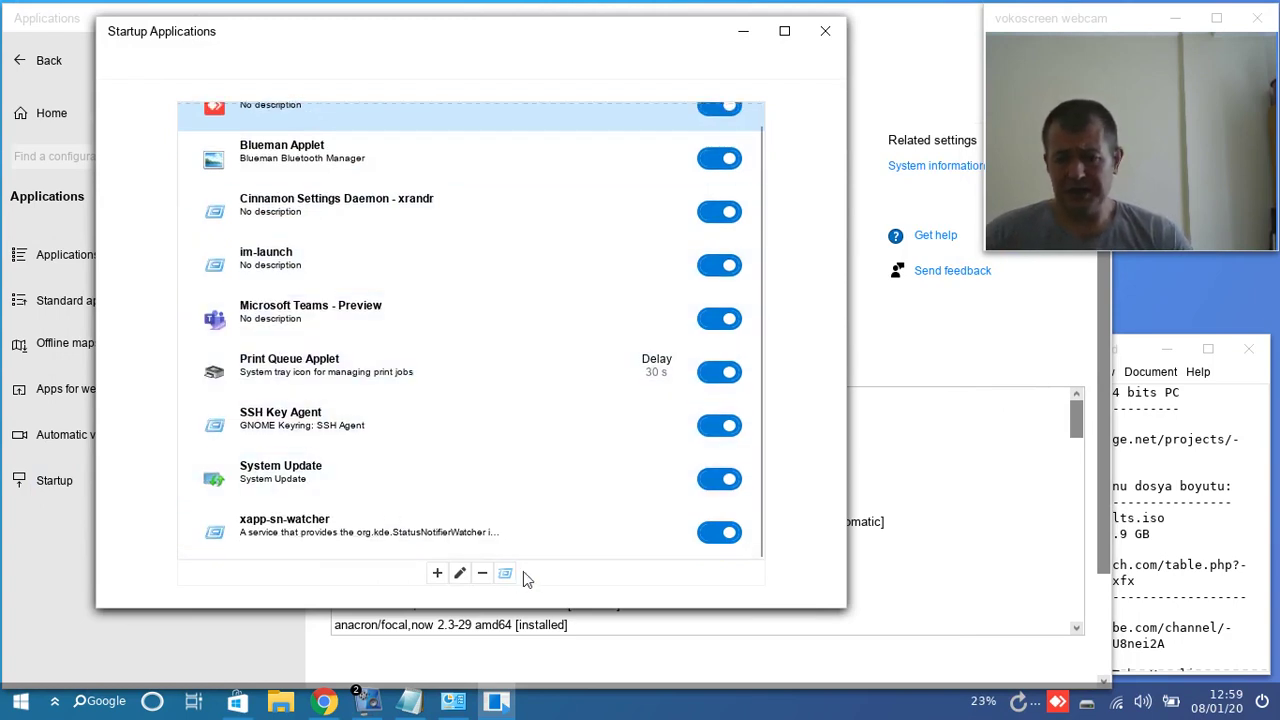
Step: Switch the xapp-sn-watcher startup entry off and back on, review the list and close Startup Applications
left_click(713, 535)
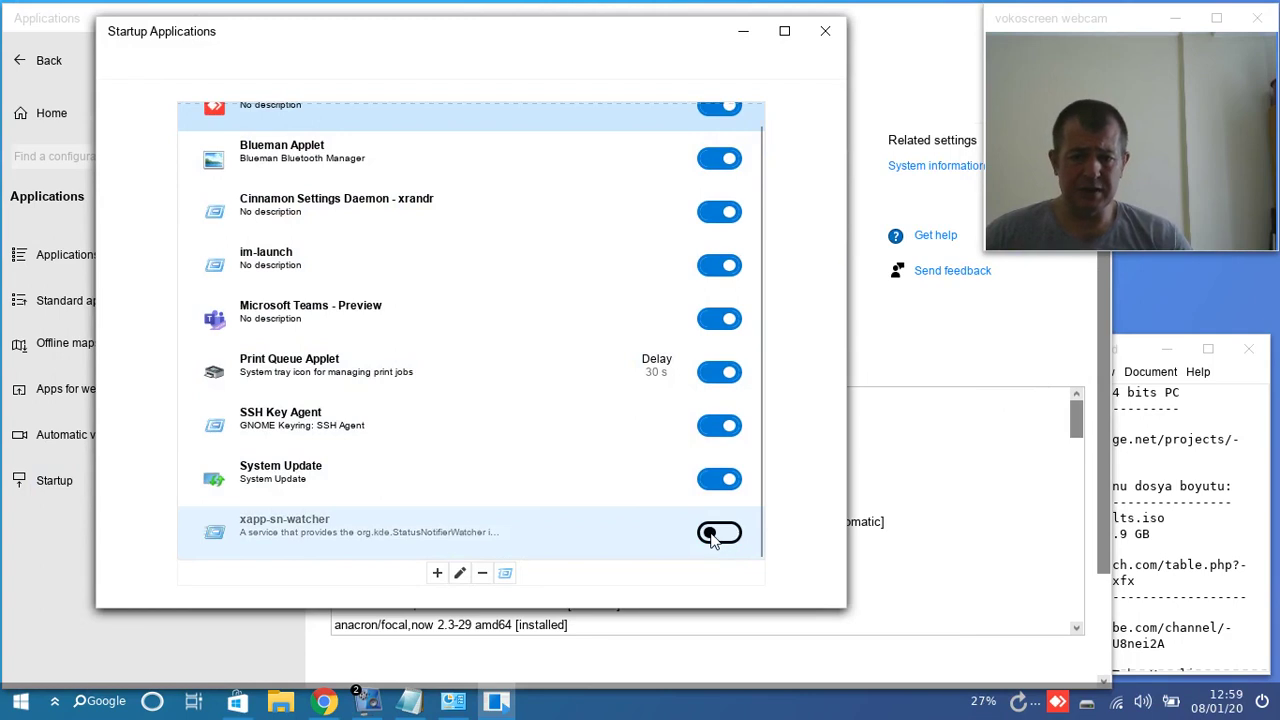
left_click(731, 537)
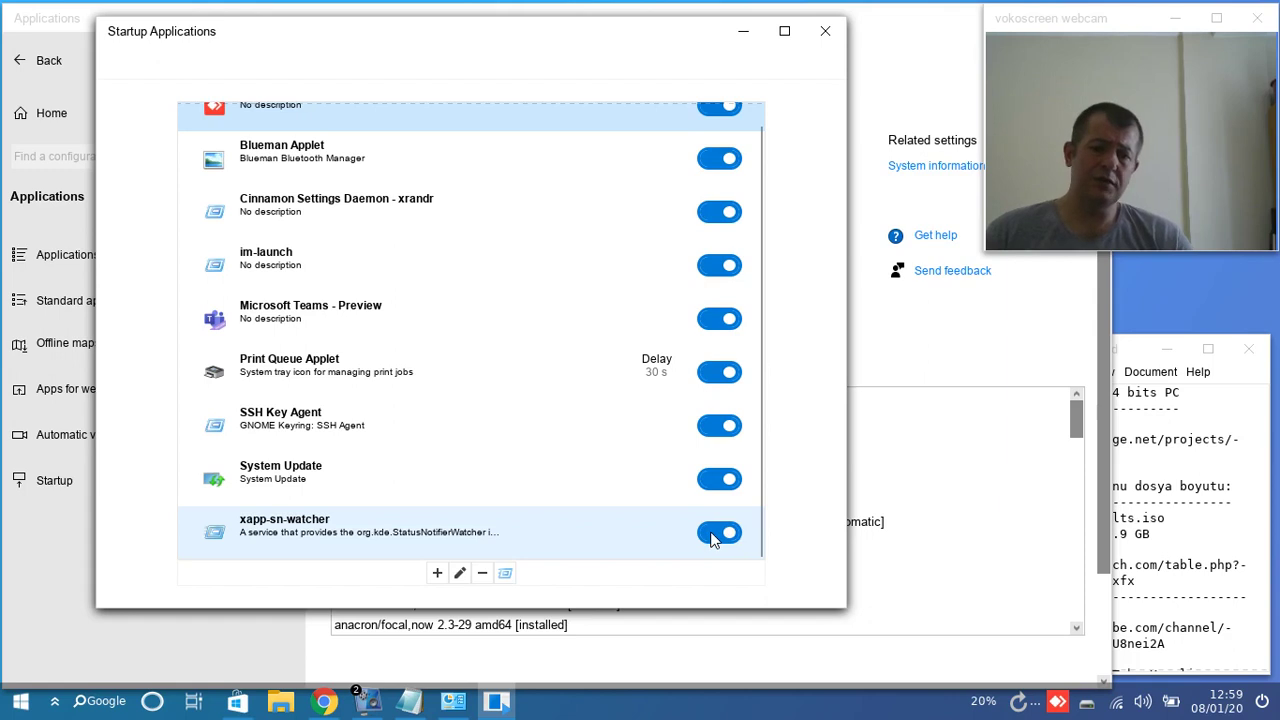
scroll(437, 394, "up", 1)
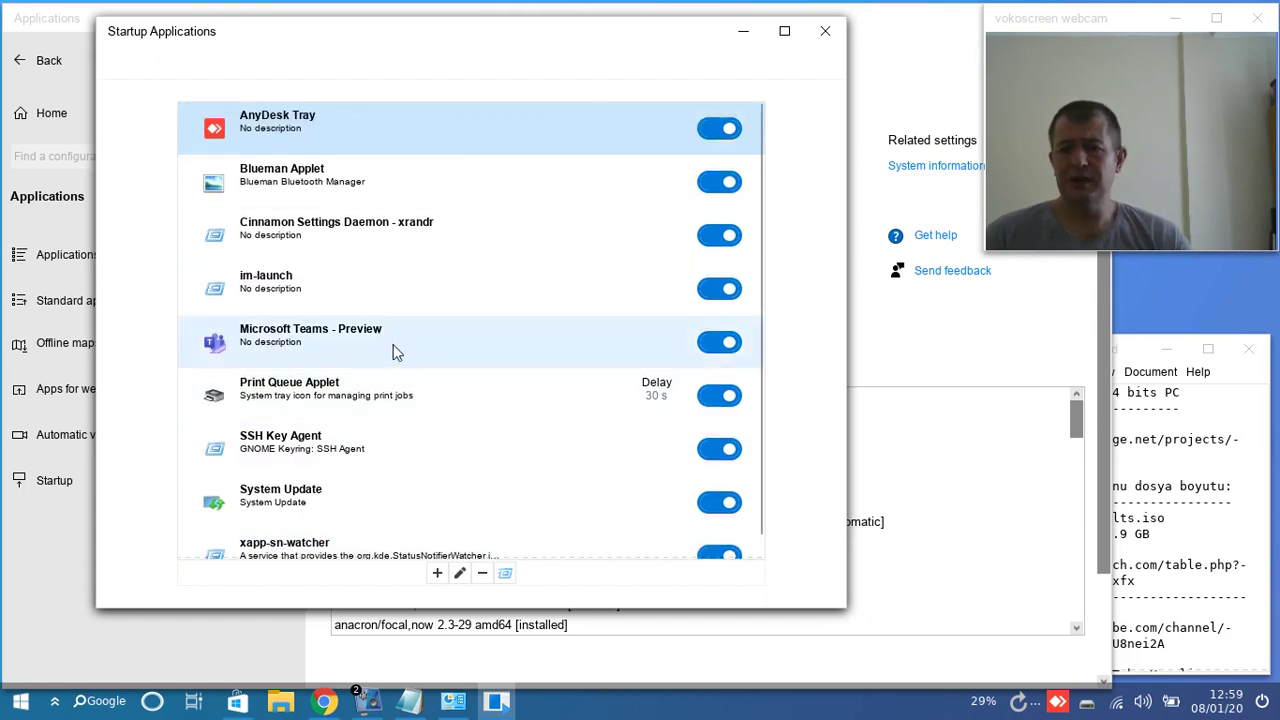
scroll(625, 292, "down", 1)
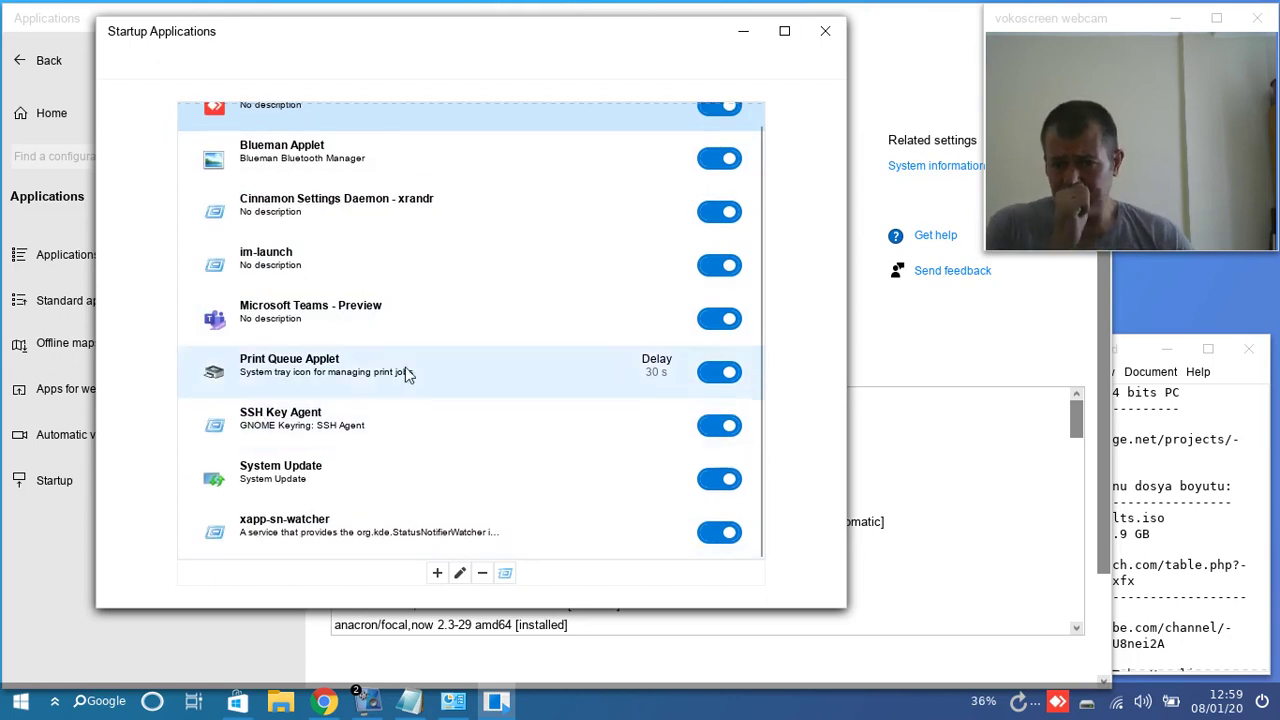
left_click(825, 31)
Step: Leave the Applications settings for the Winfx settings overview, move the webcam window aside and close the settings
left_click_drag(880, 30, 963, 303)
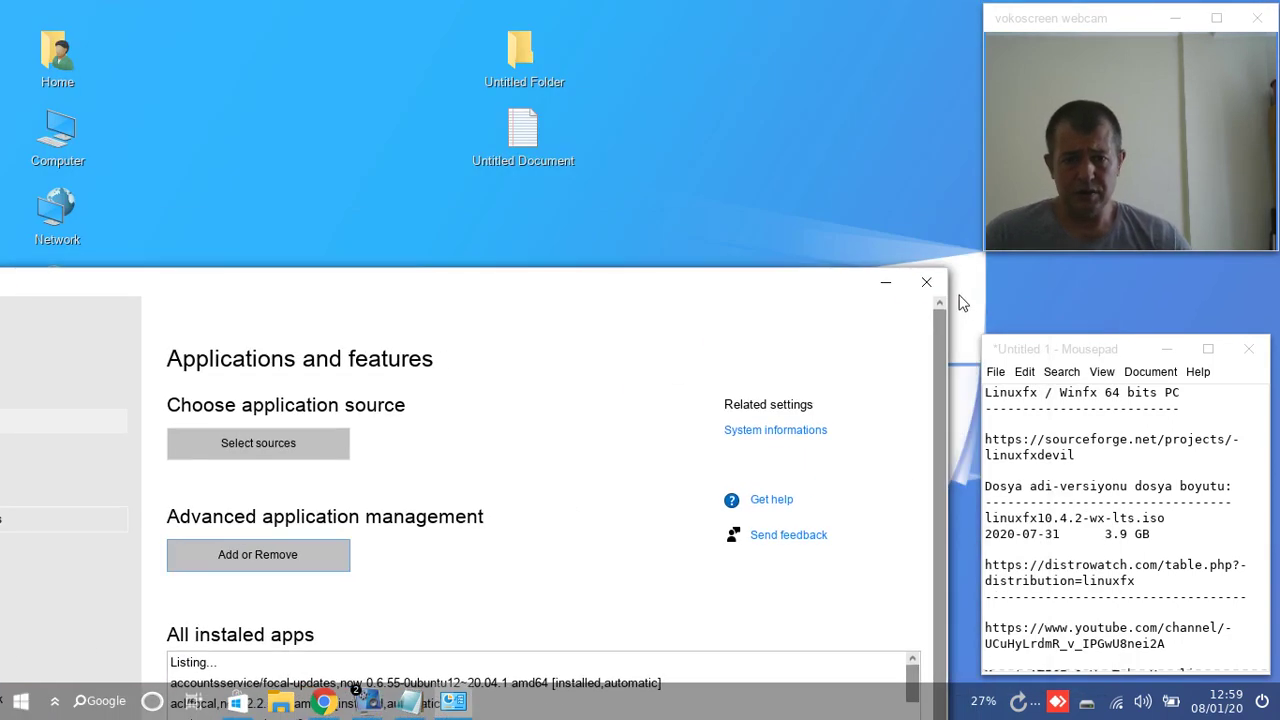
left_click_drag(592, 212, 510, 40)
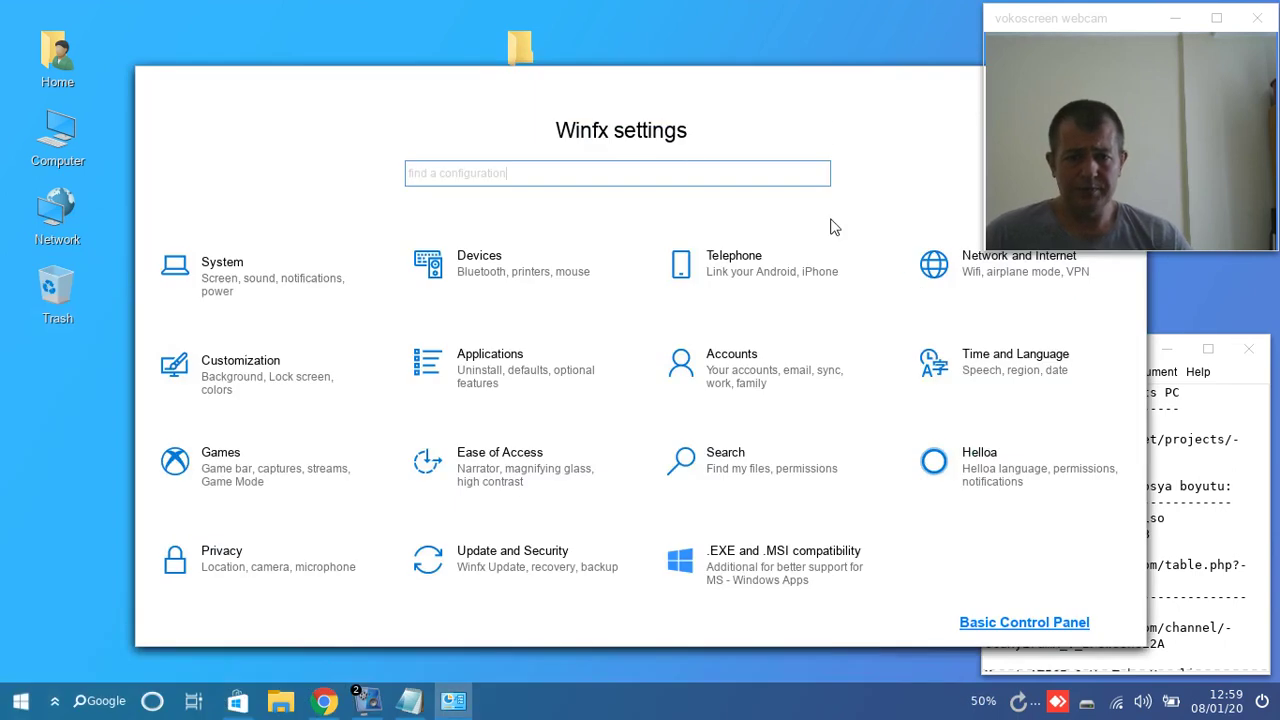
left_click(671, 91)
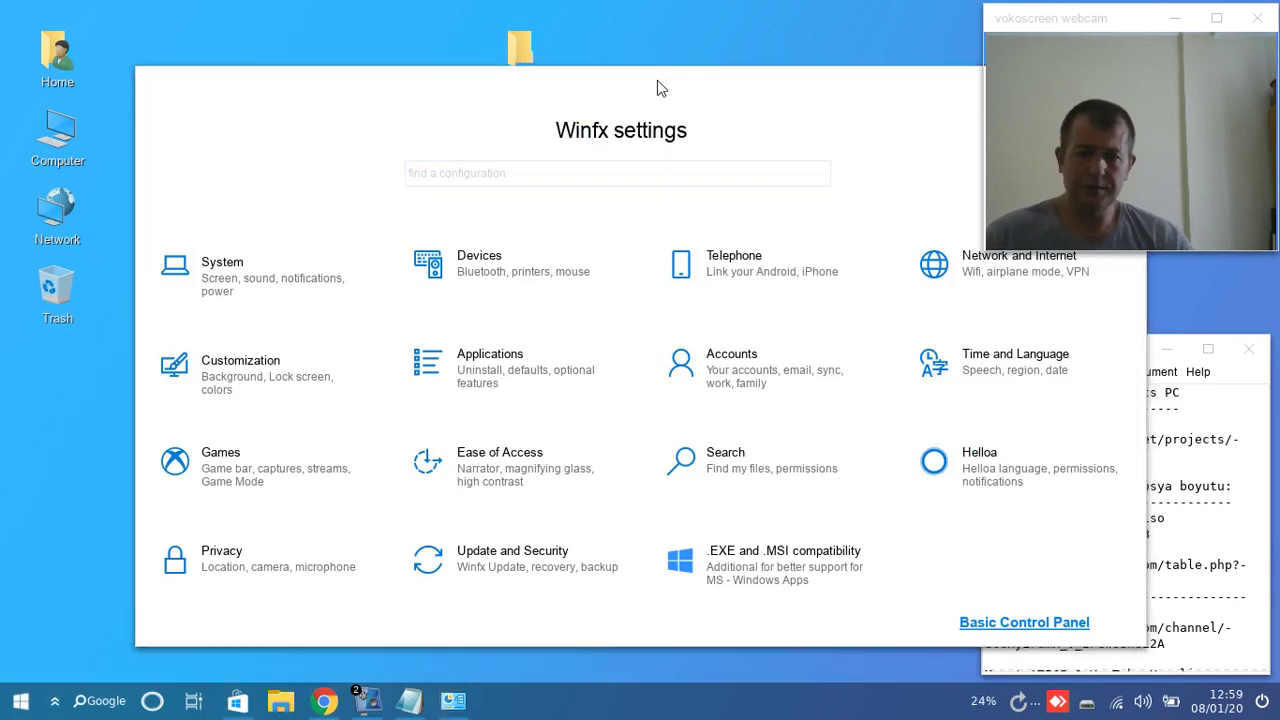
left_click(657, 89)
left_click_drag(1065, 18, 1057, 316)
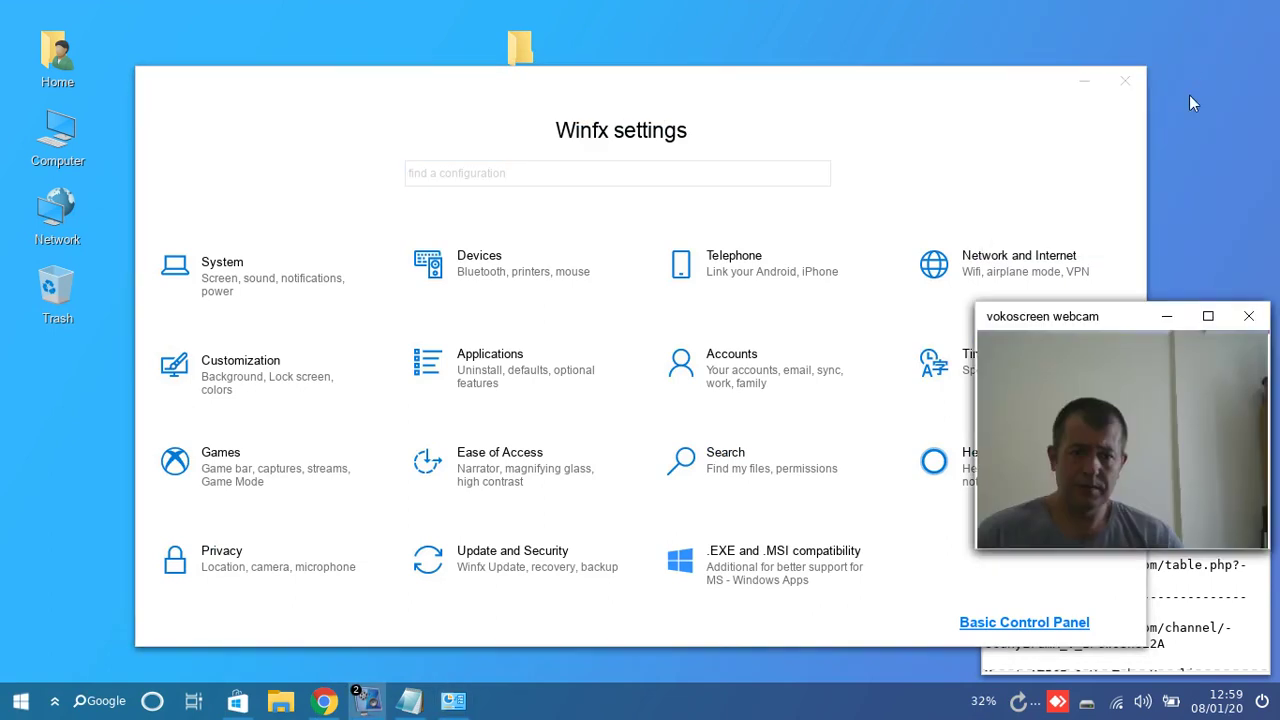
left_click(1124, 82)
Step: Put the webcam window back above the Mousepad note and move Untitled Folder and Untitled Document to the Trash
left_click_drag(1140, 316, 1150, 3)
left_click_drag(679, 15, 1116, 25)
left_click(577, 128)
left_click_drag(656, 178, 55, 320)
Step: Search the start menu for "micro" and launch Microsoft Teams - Preview
key("super")
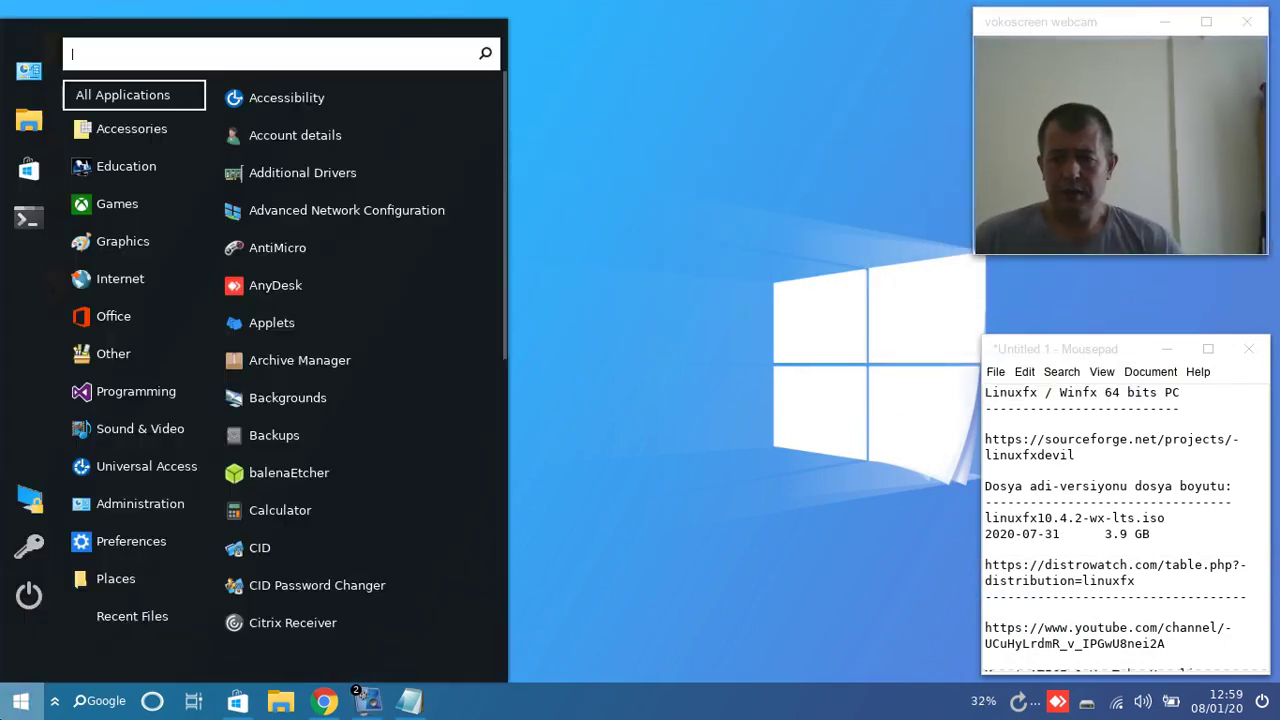
type("micro")
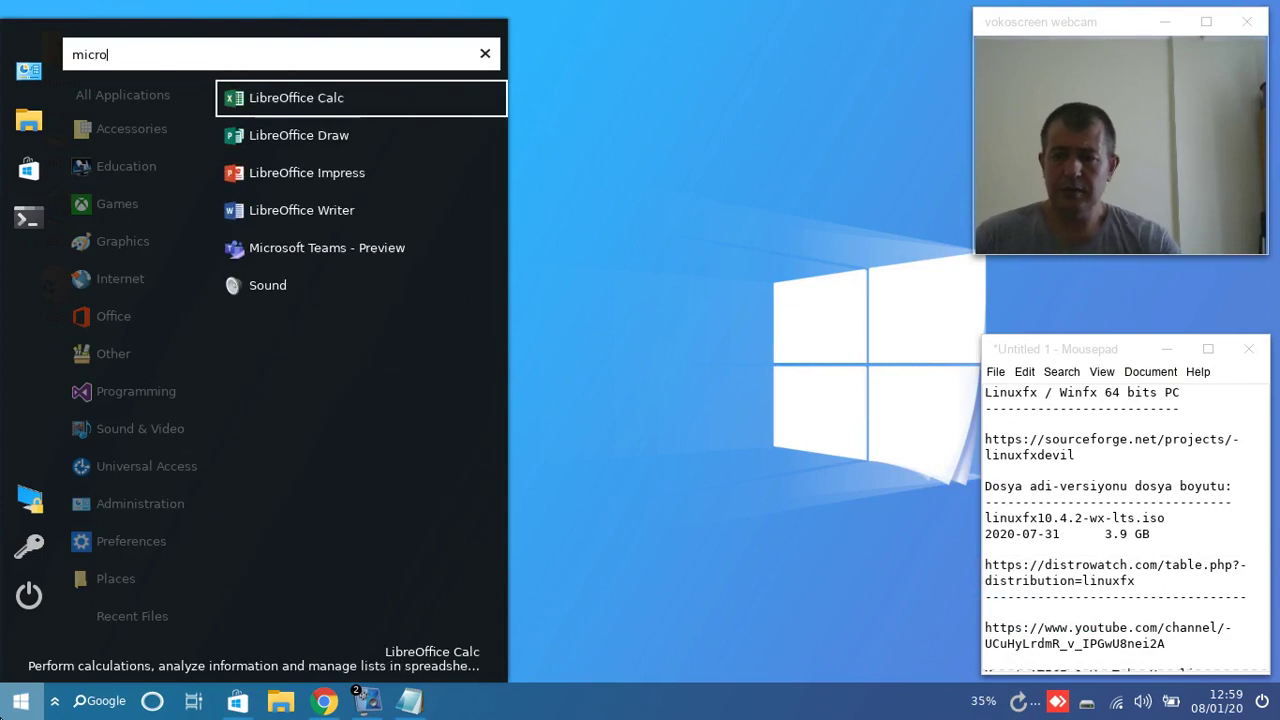
left_click(327, 247)
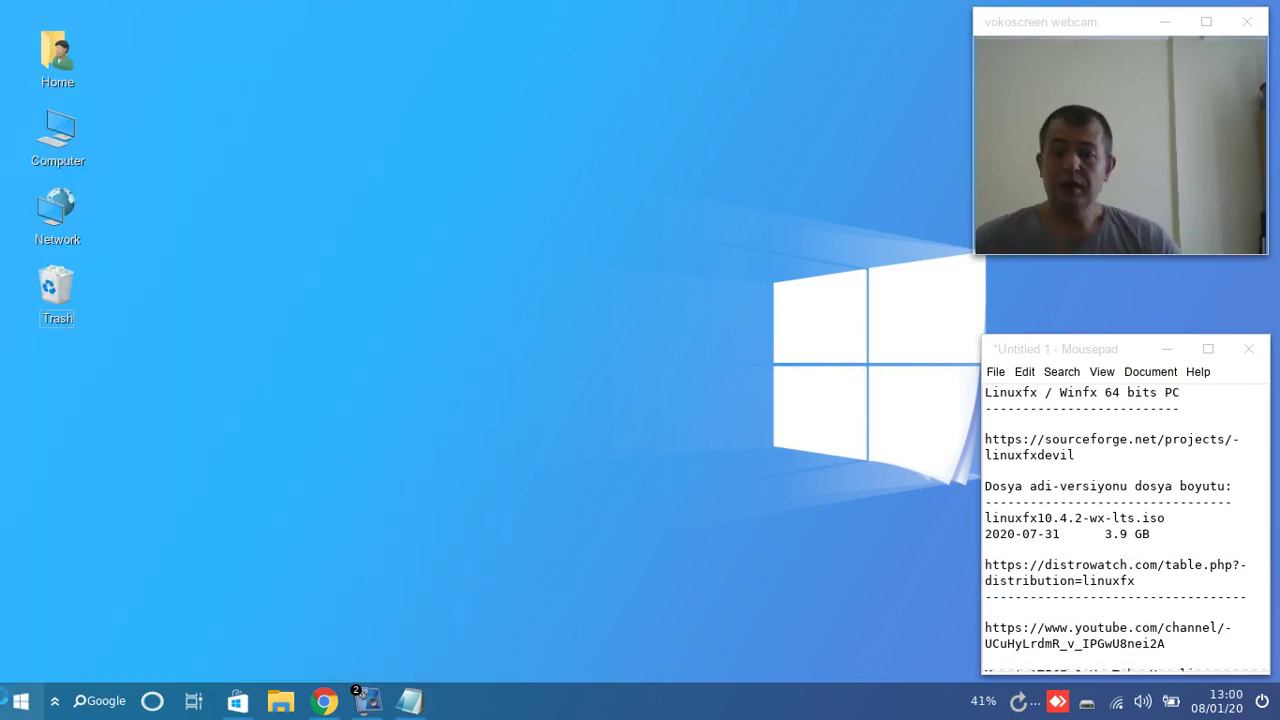
Step: Browse the start menu's Games, Graphics and Office categories and launch LibreOffice Impress
left_click(14, 700)
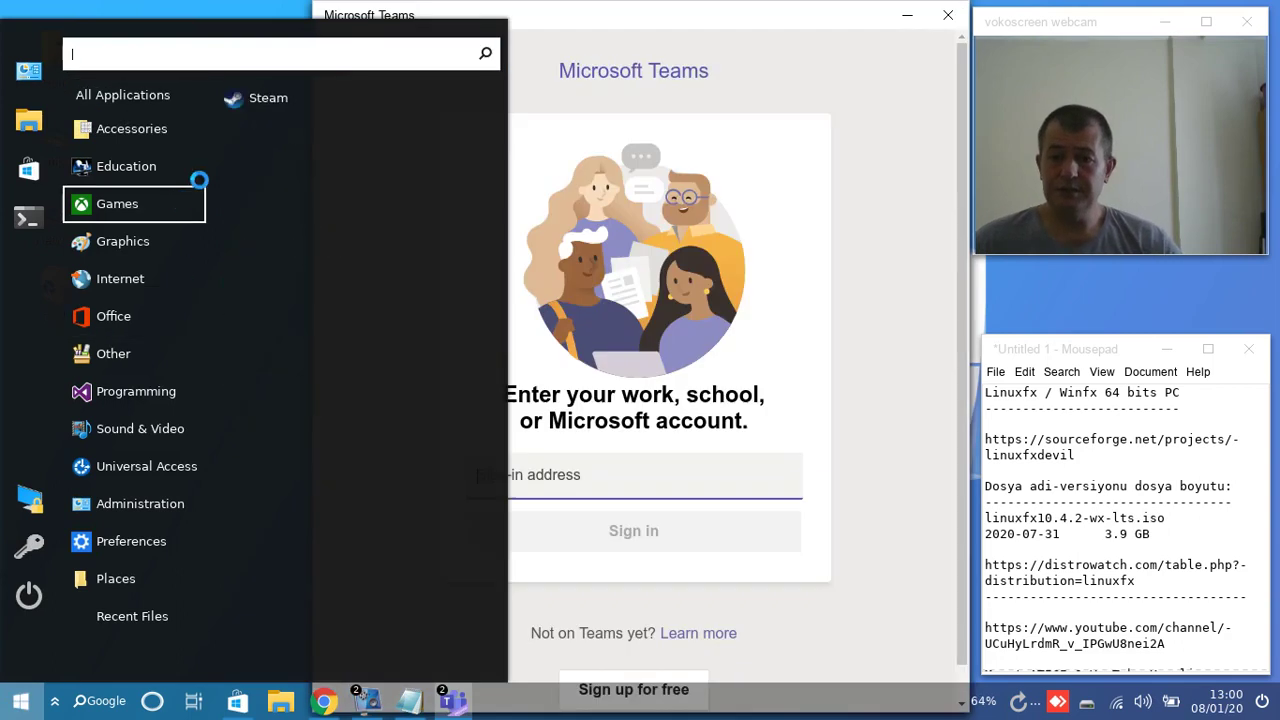
mouse_move(161, 253)
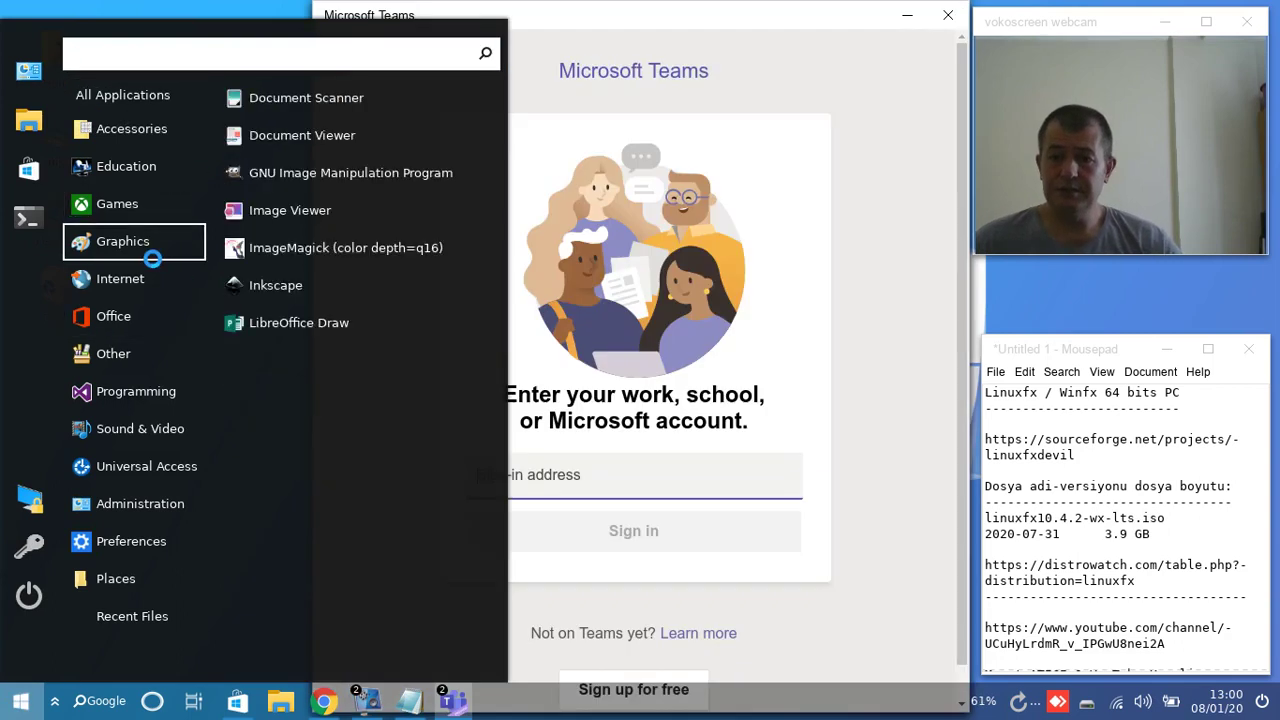
mouse_move(150, 318)
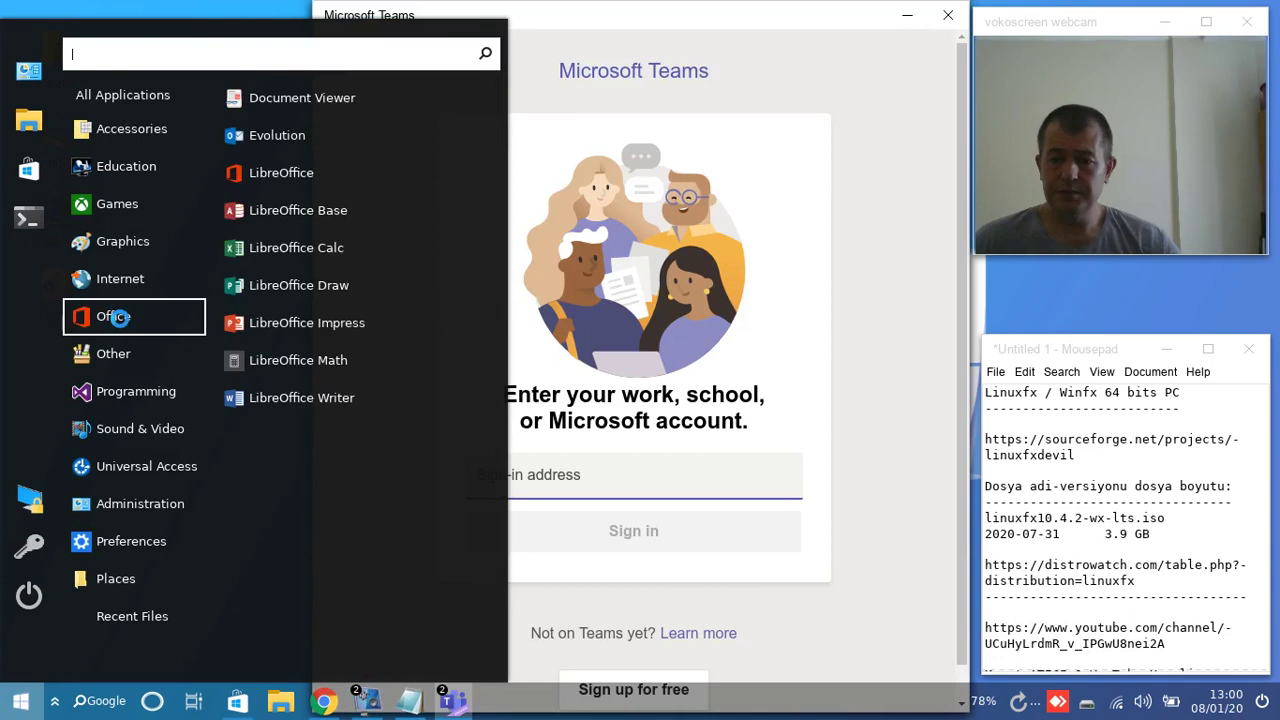
left_click(356, 323)
Step: Open a new Impress presentation based on the Bright Blue template
left_click(625, 482)
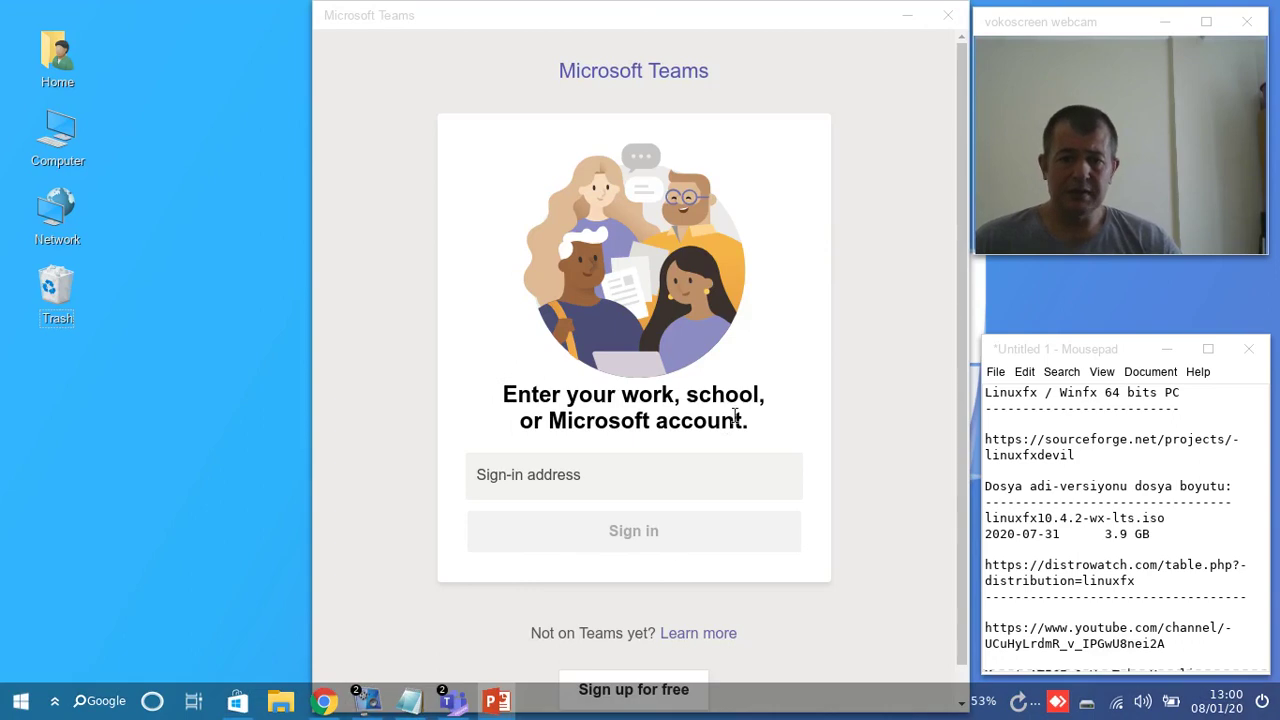
left_click_drag(823, 428, 457, 414)
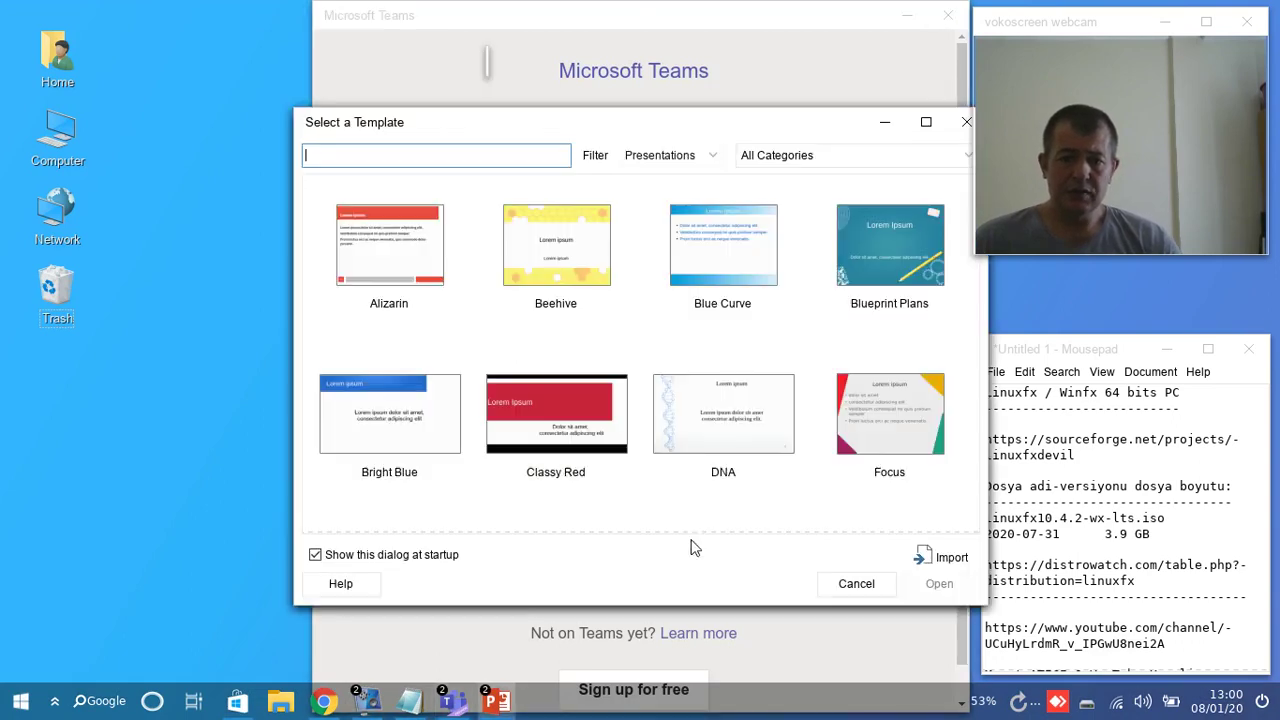
left_click(395, 253)
left_click(408, 420)
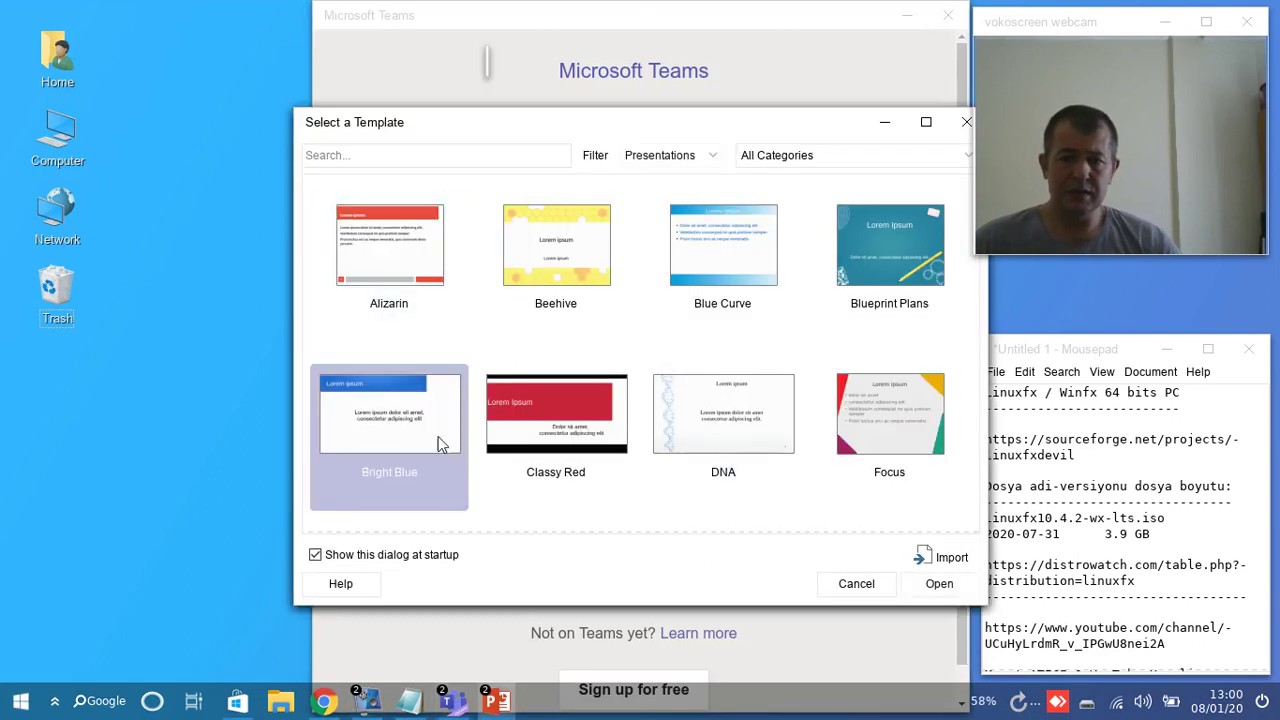
left_click(955, 590)
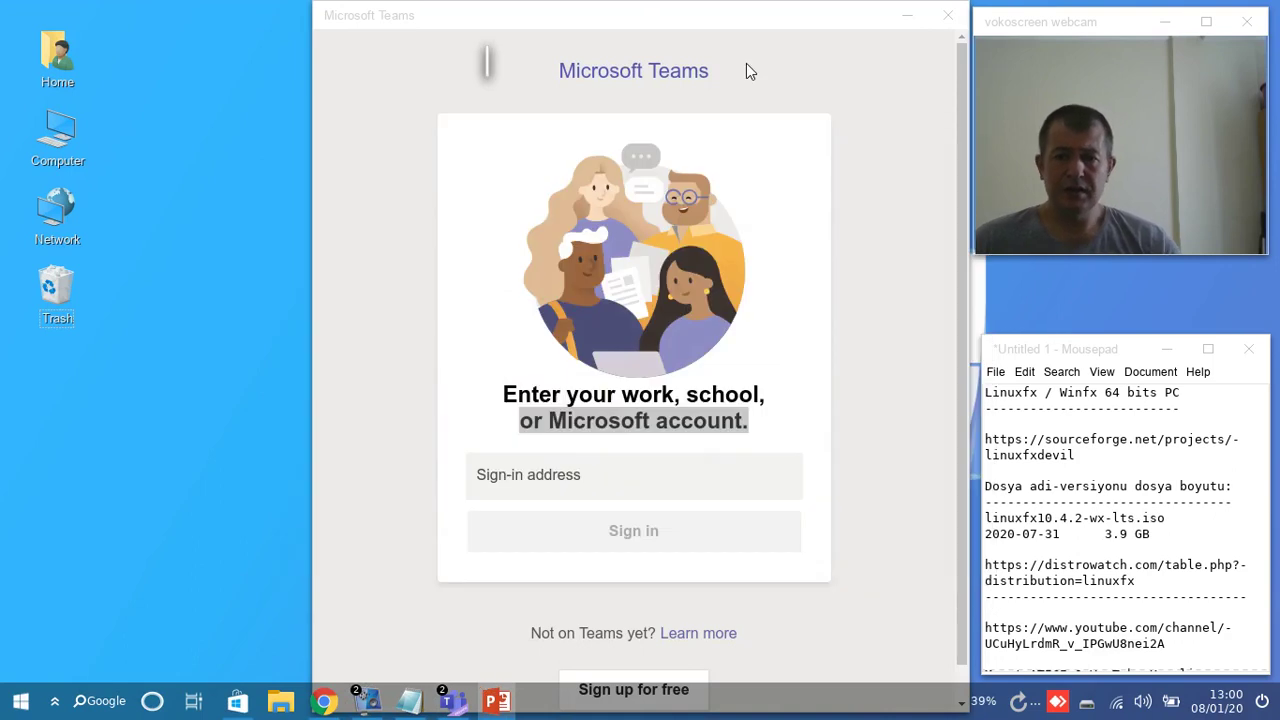
Step: Close the Microsoft Teams window and empty the desktop Trash
left_click(947, 16)
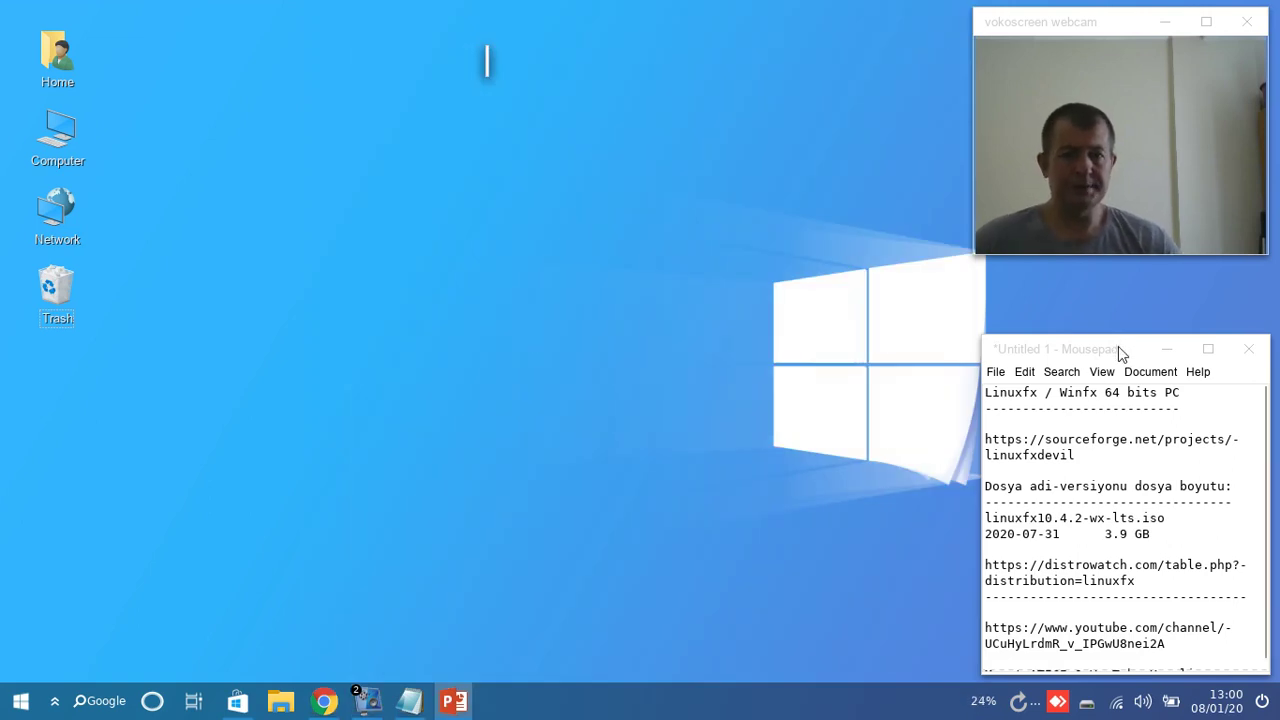
right_click(57, 285)
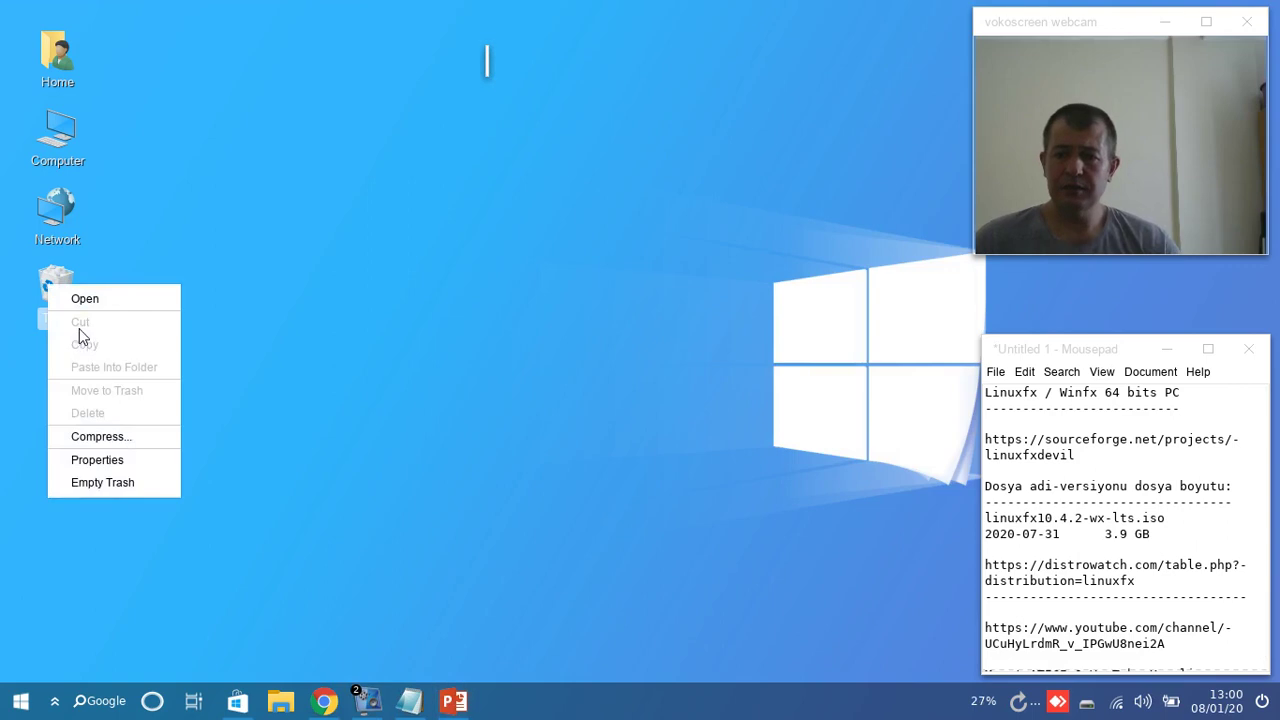
left_click(90, 484)
left_click(834, 398)
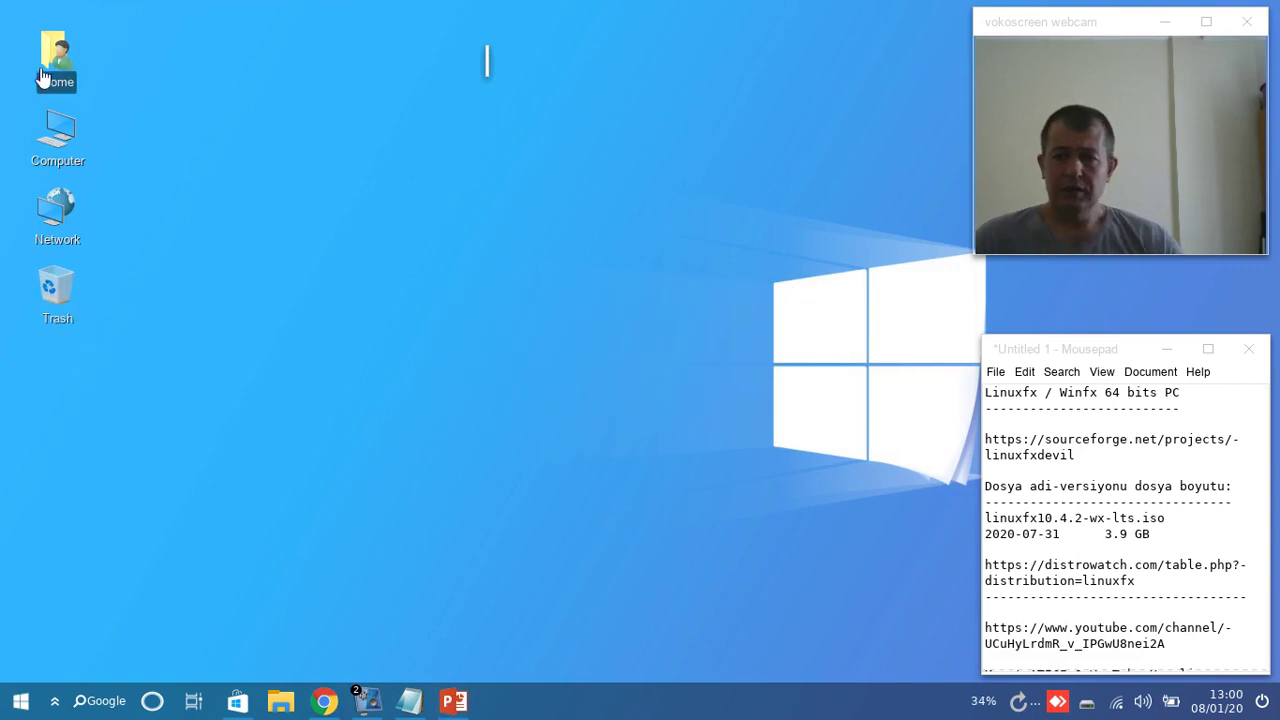
Step: Search the start menu for "theme", open the Themes settings and move their window clear of the webcam view
right_click(382, 233)
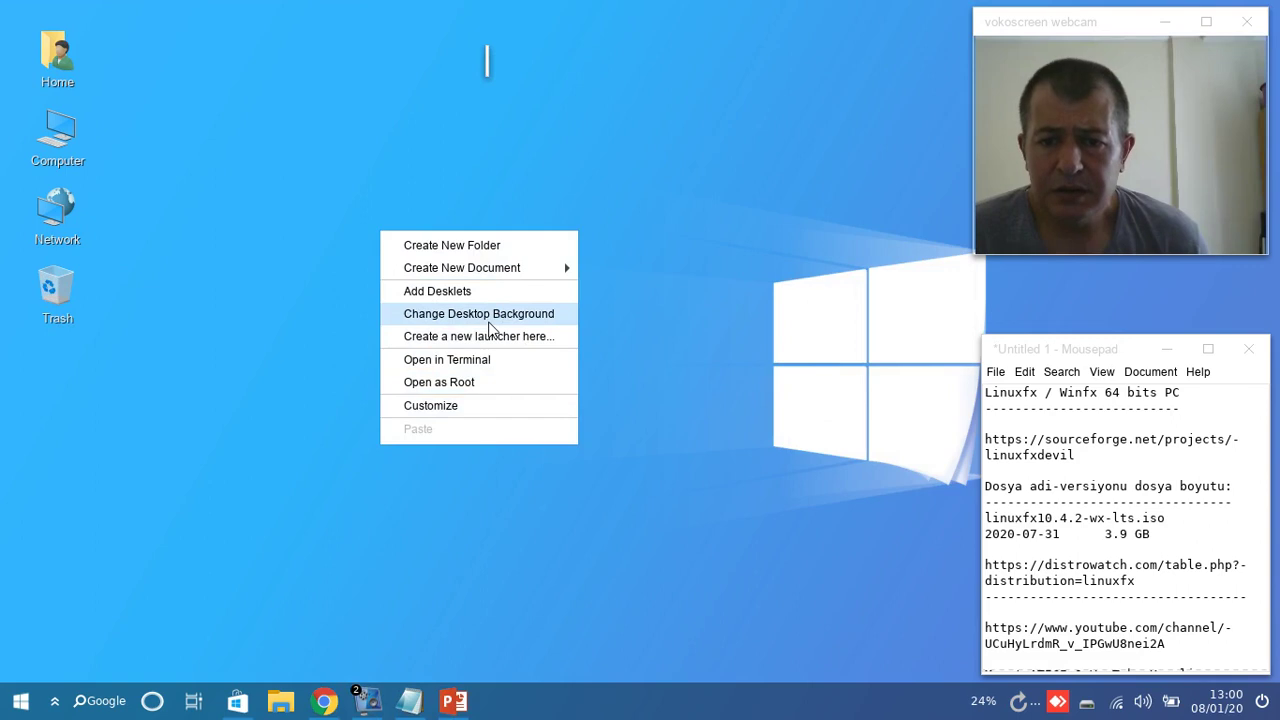
key("super")
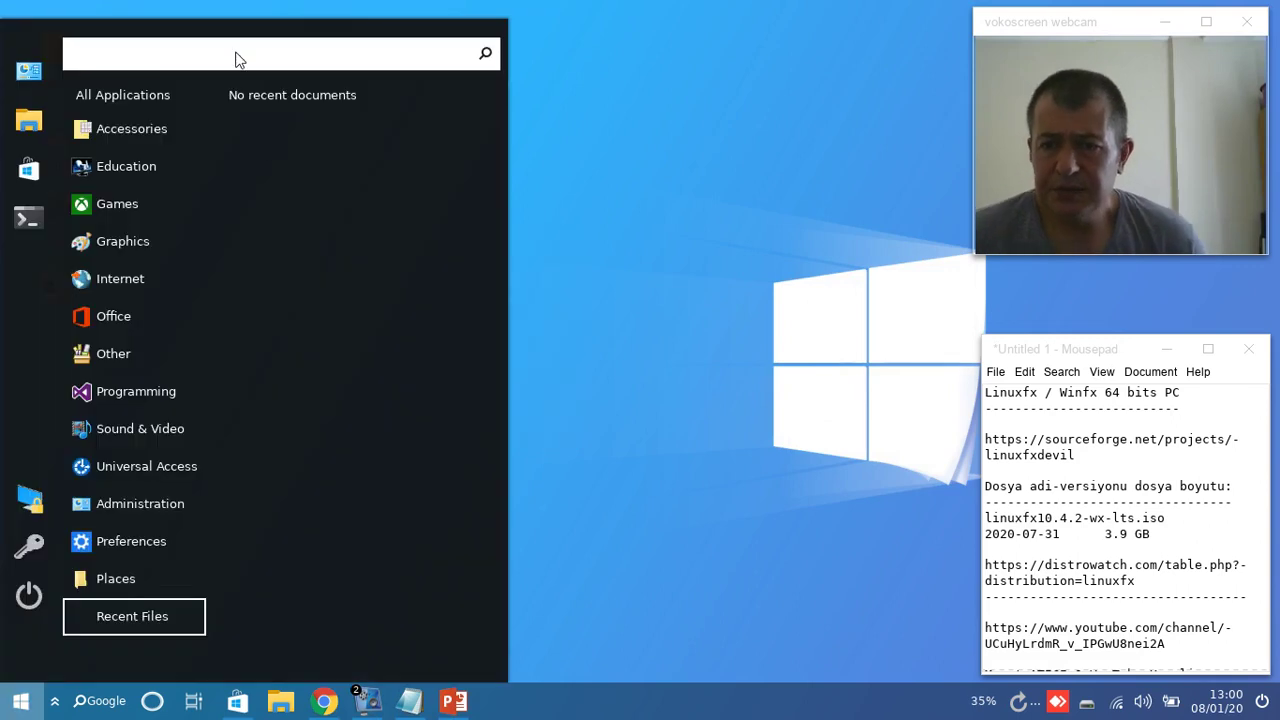
type("thml")
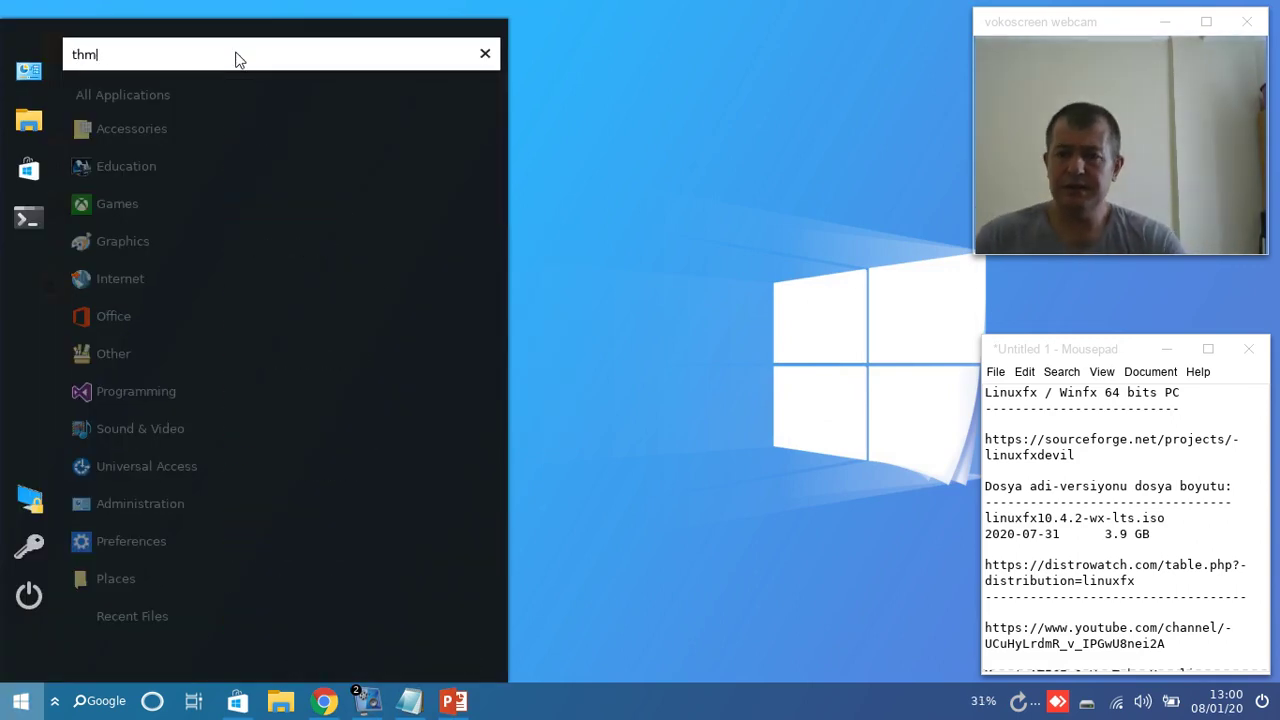
key("BackSpace")
key("BackSpace")
type("eme")
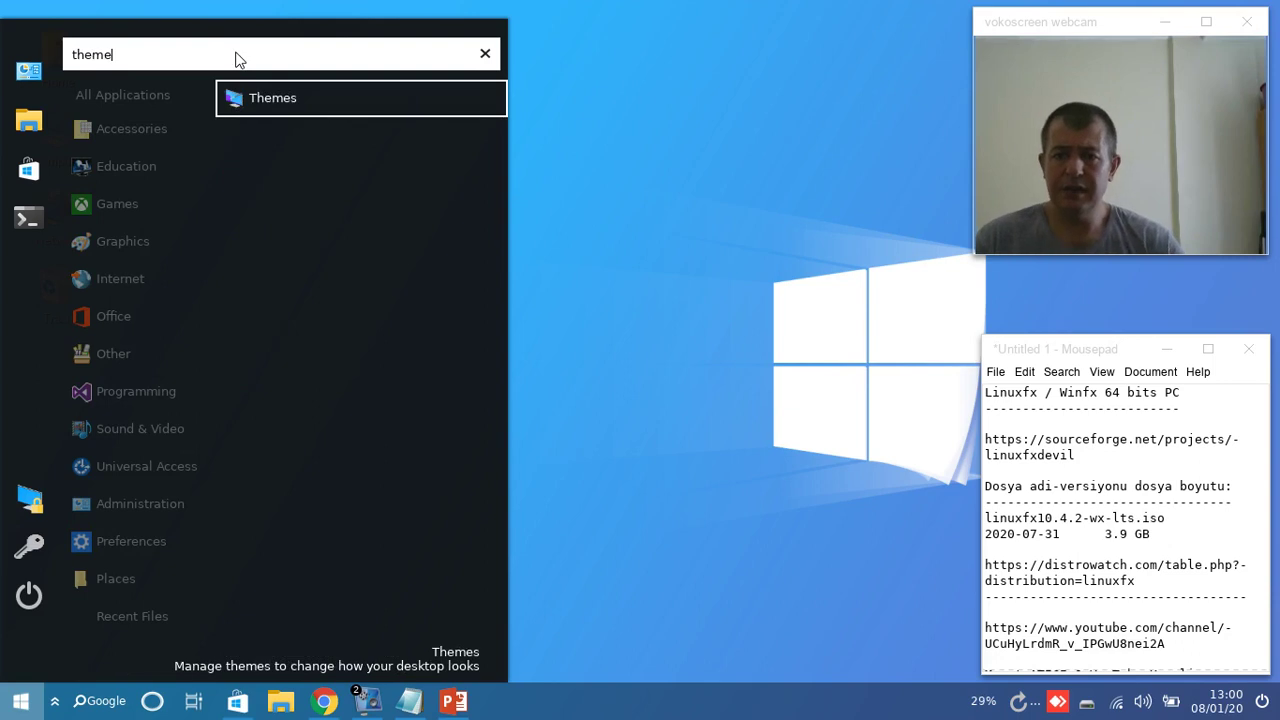
key("Return")
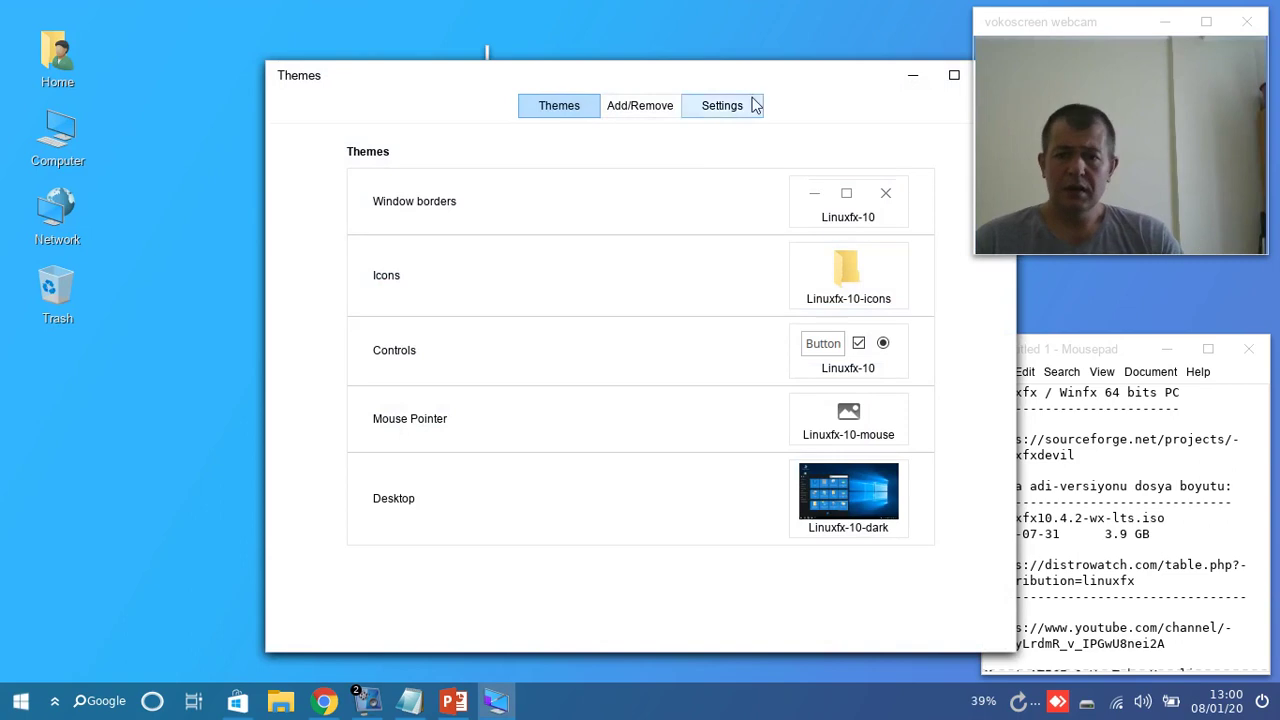
left_click_drag(780, 84, 579, 7)
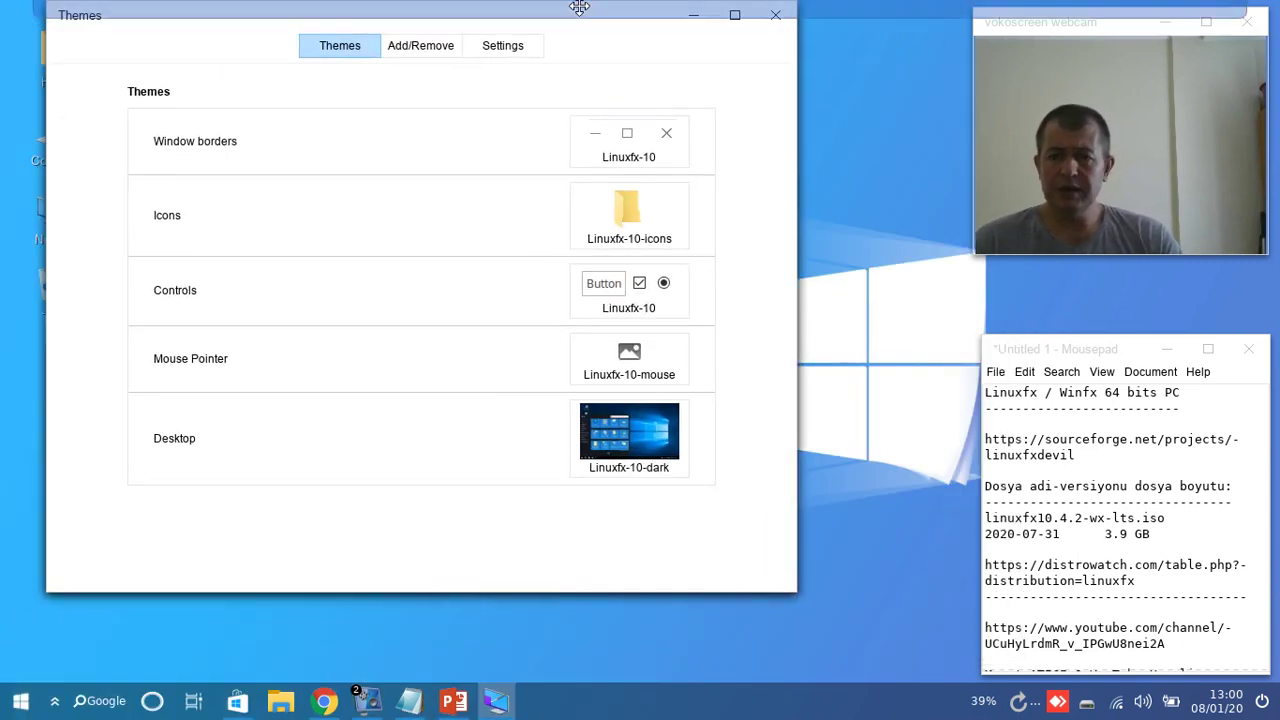
Step: Look through the available icon themes and set the Desktop theme to Linuxfx-10
left_click(663, 222)
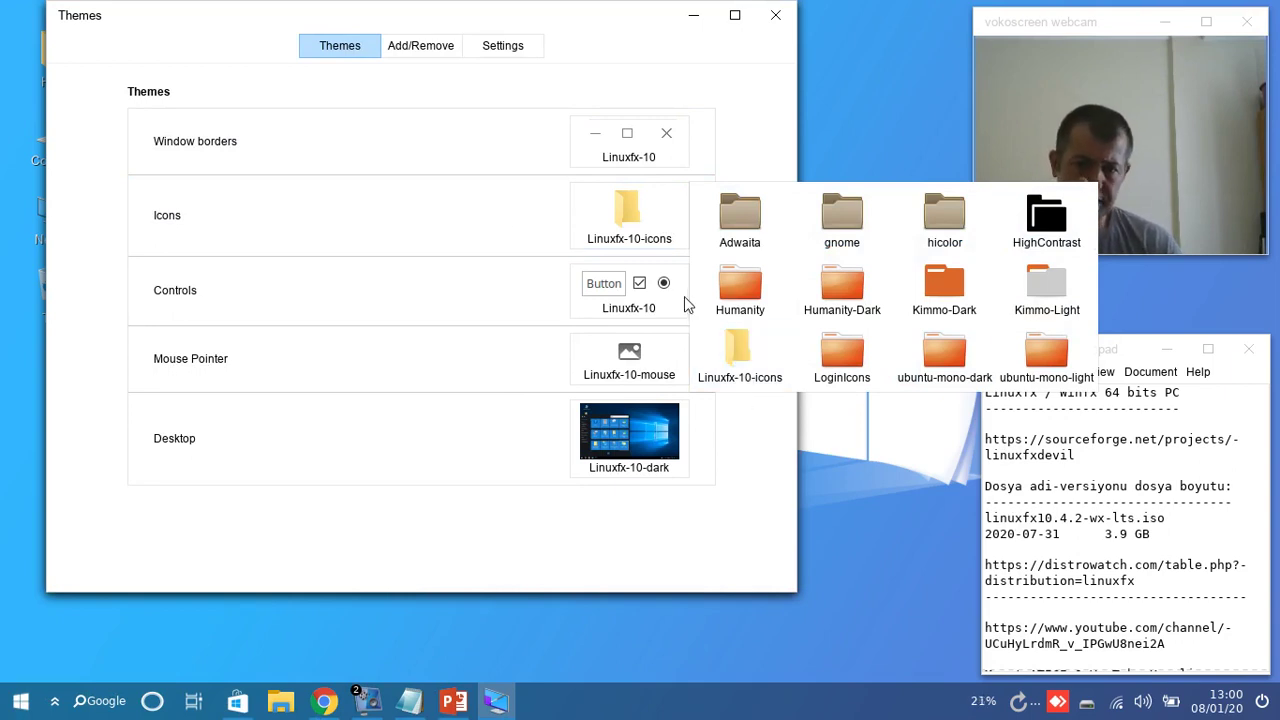
left_click(648, 436)
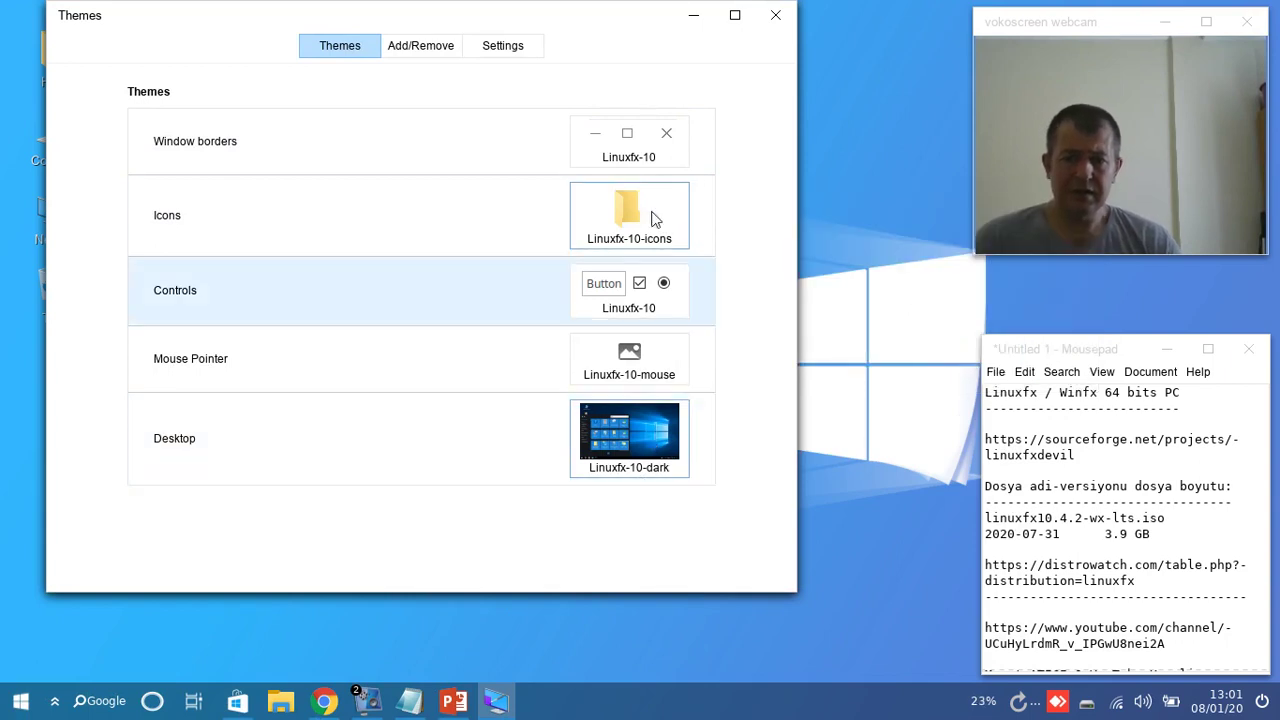
left_click(655, 430)
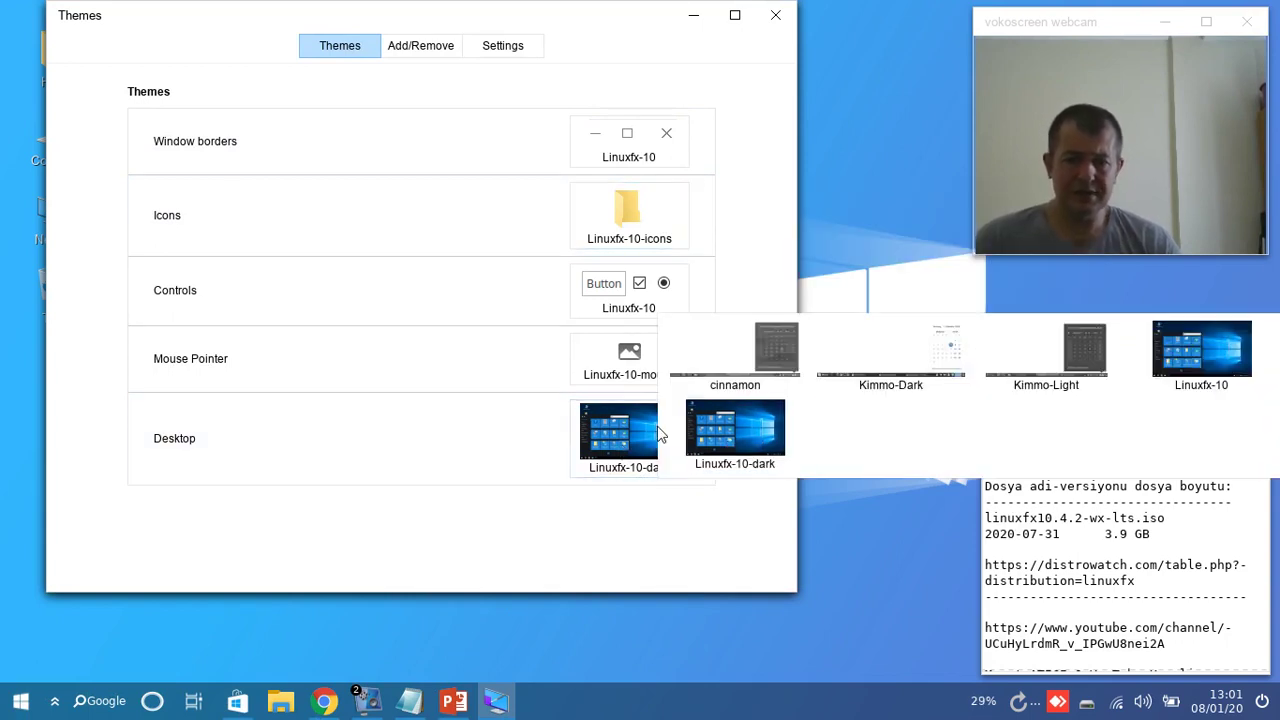
left_click(1216, 372)
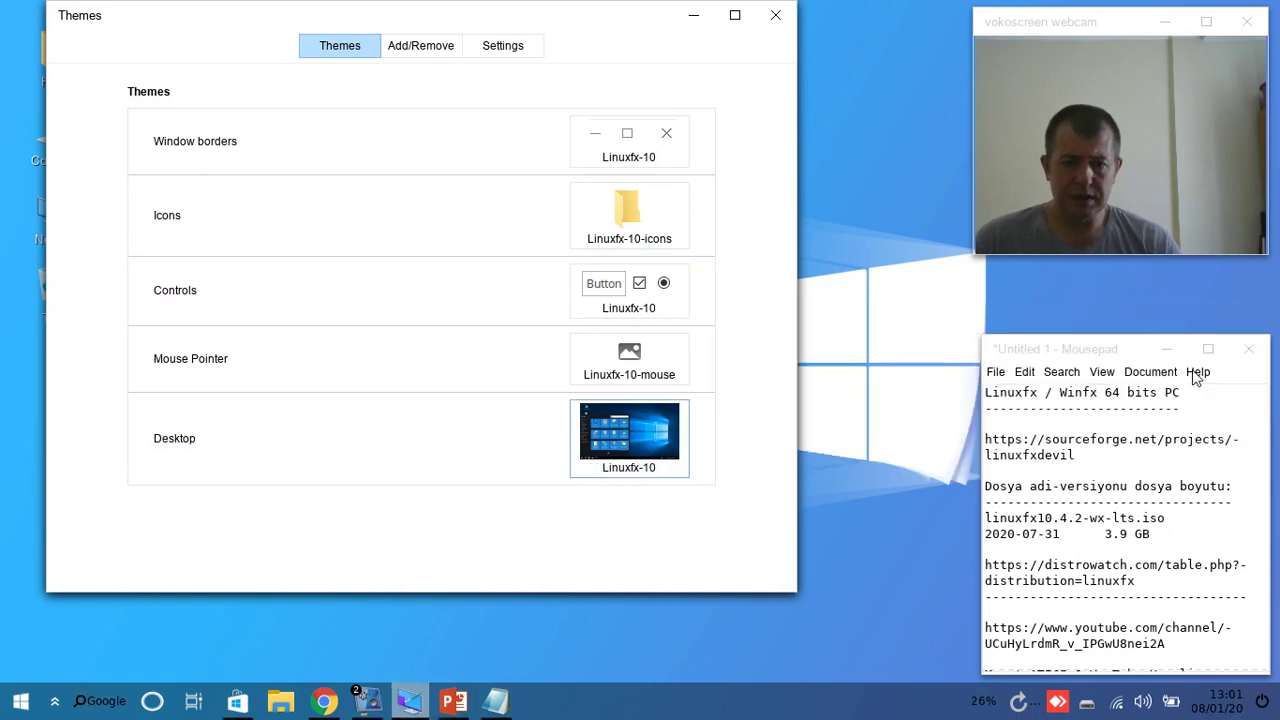
Step: Move the Themes window off the desktop icons, open the Home folder to check its appearance, and close it
left_click_drag(560, 27, 667, 60)
left_click(57, 57)
left_click(1042, 288)
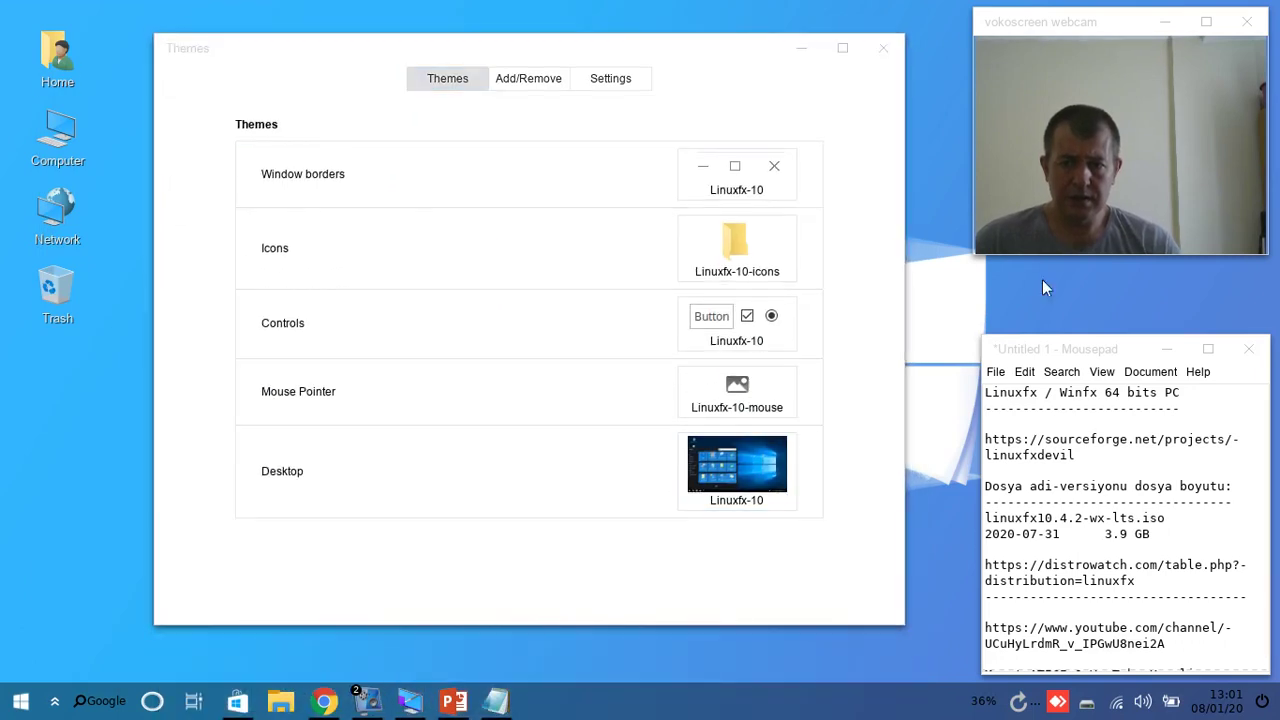
double_click(57, 57)
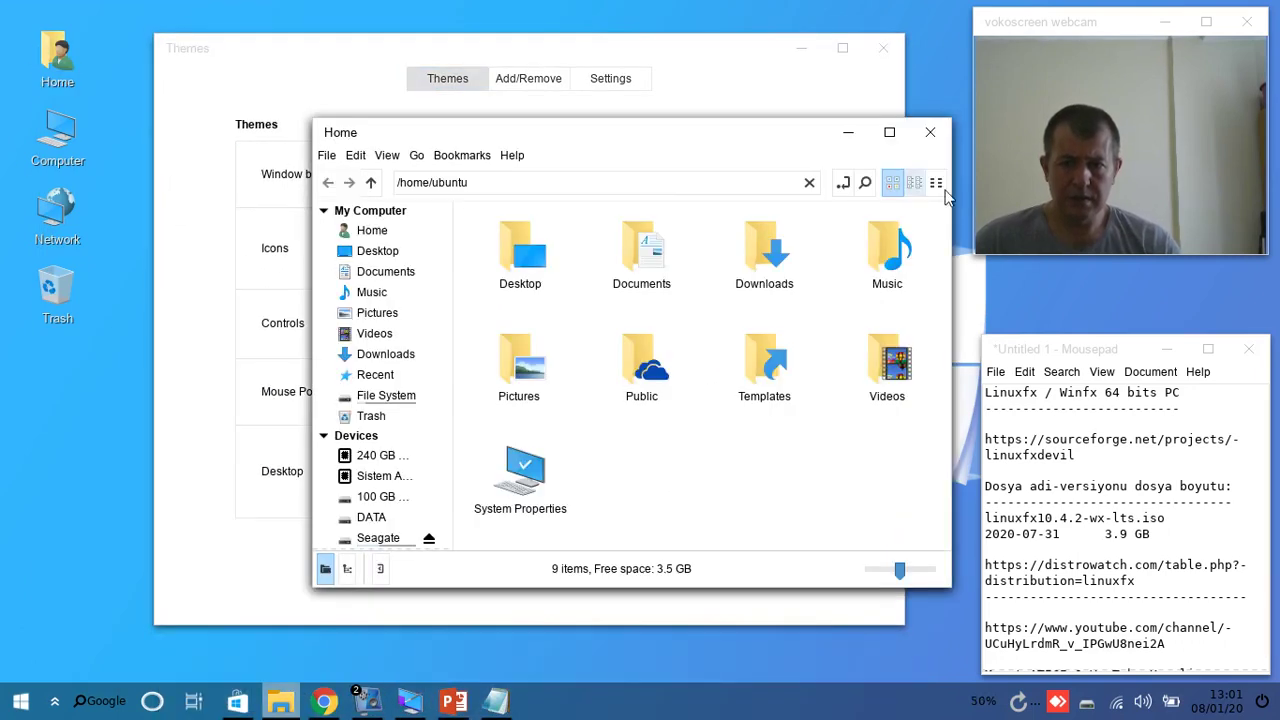
left_click(930, 132)
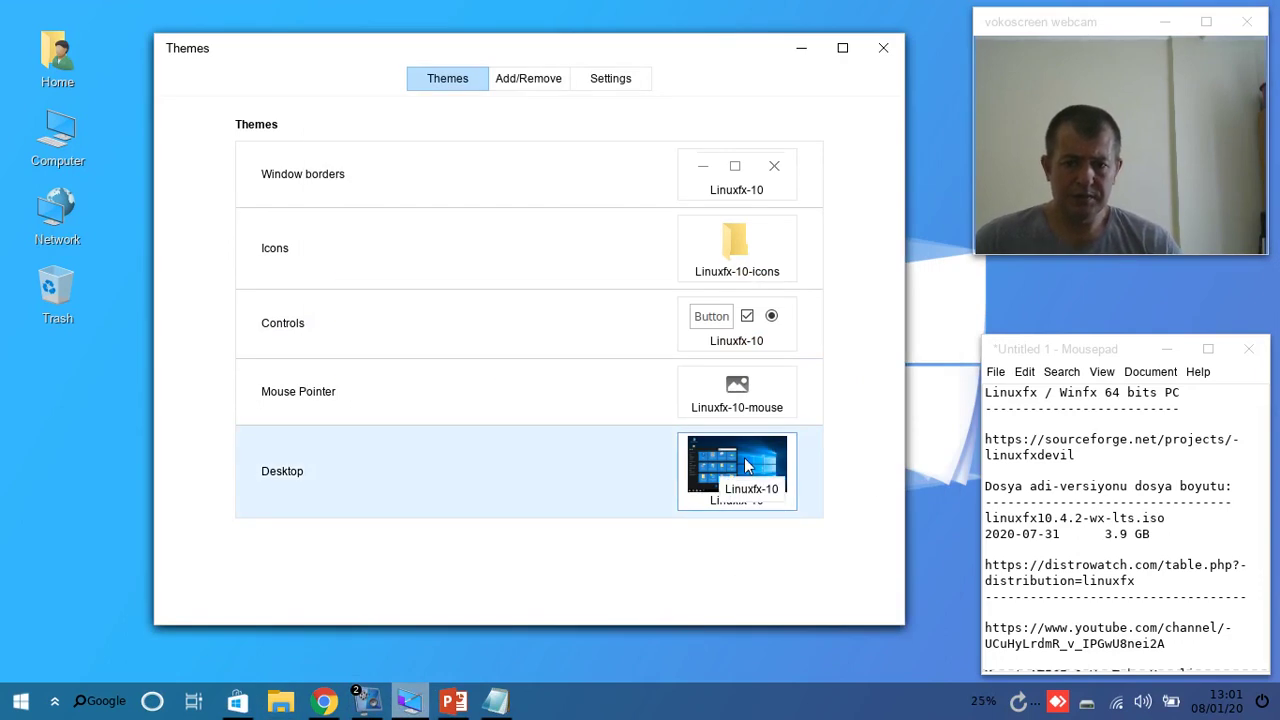
Step: Set both the Desktop theme and the Controls theme to Linuxfx-10-dark
left_click(744, 457)
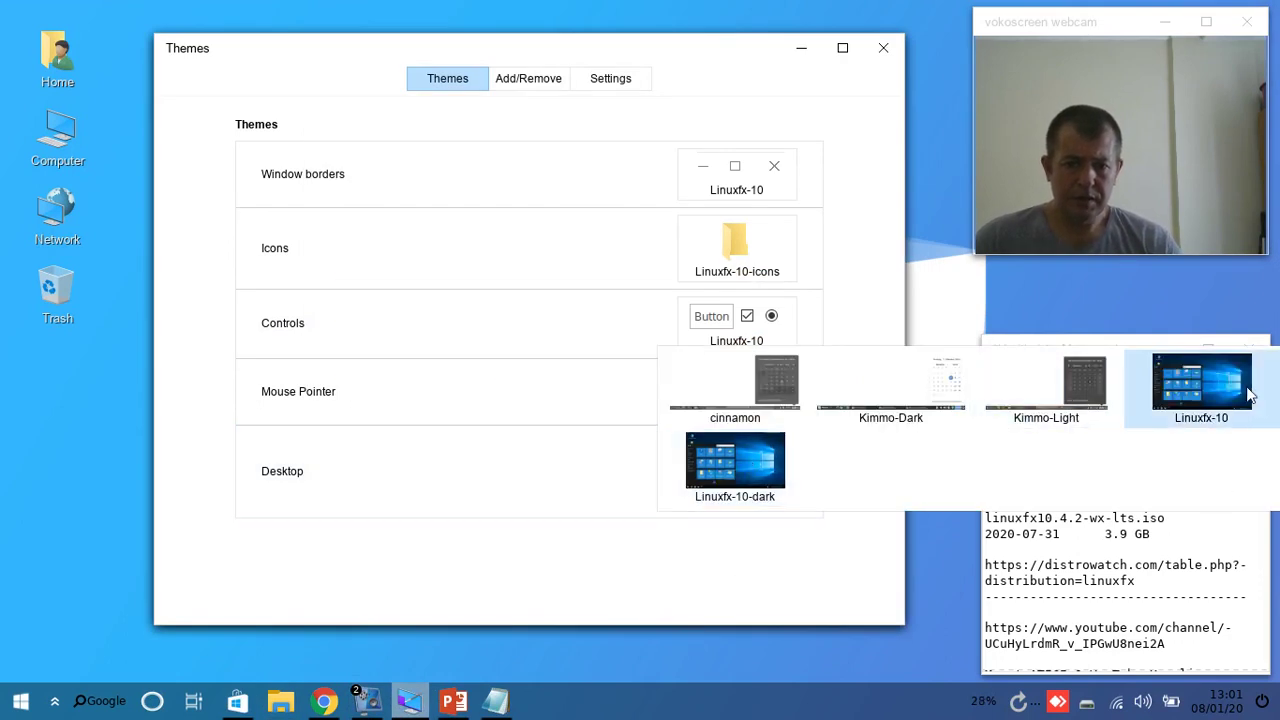
left_click(734, 467)
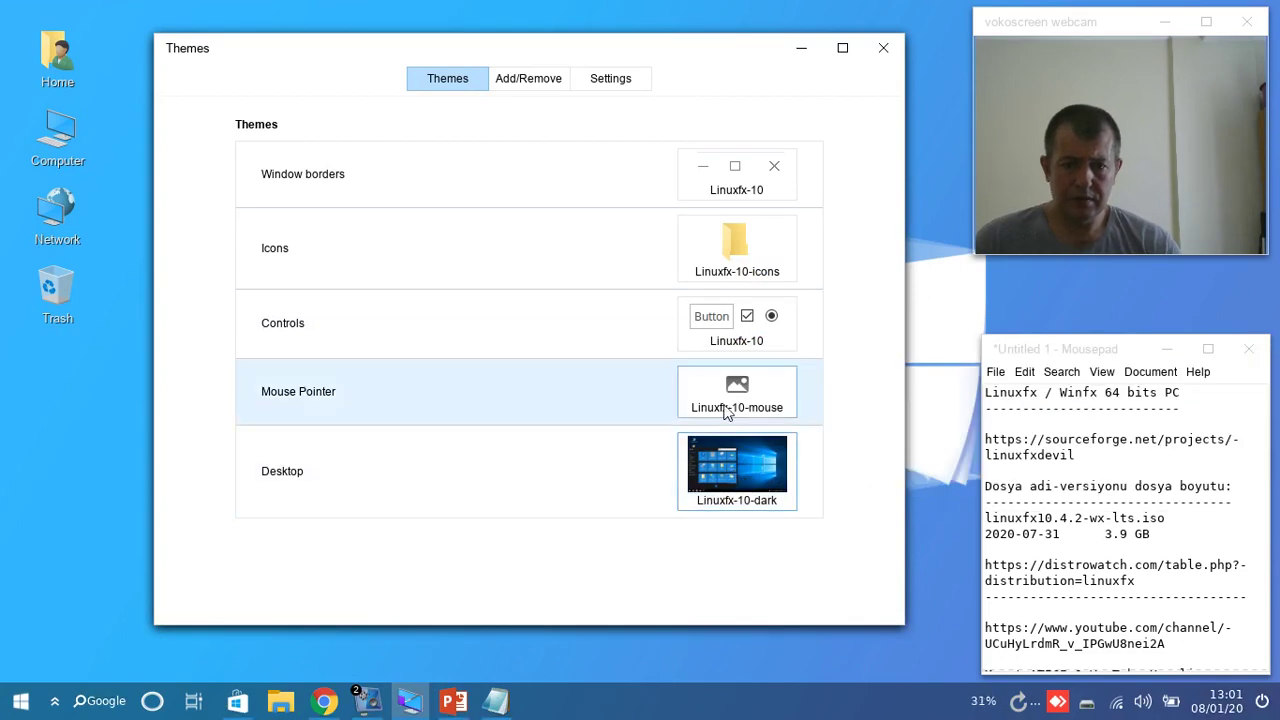
left_click(713, 305)
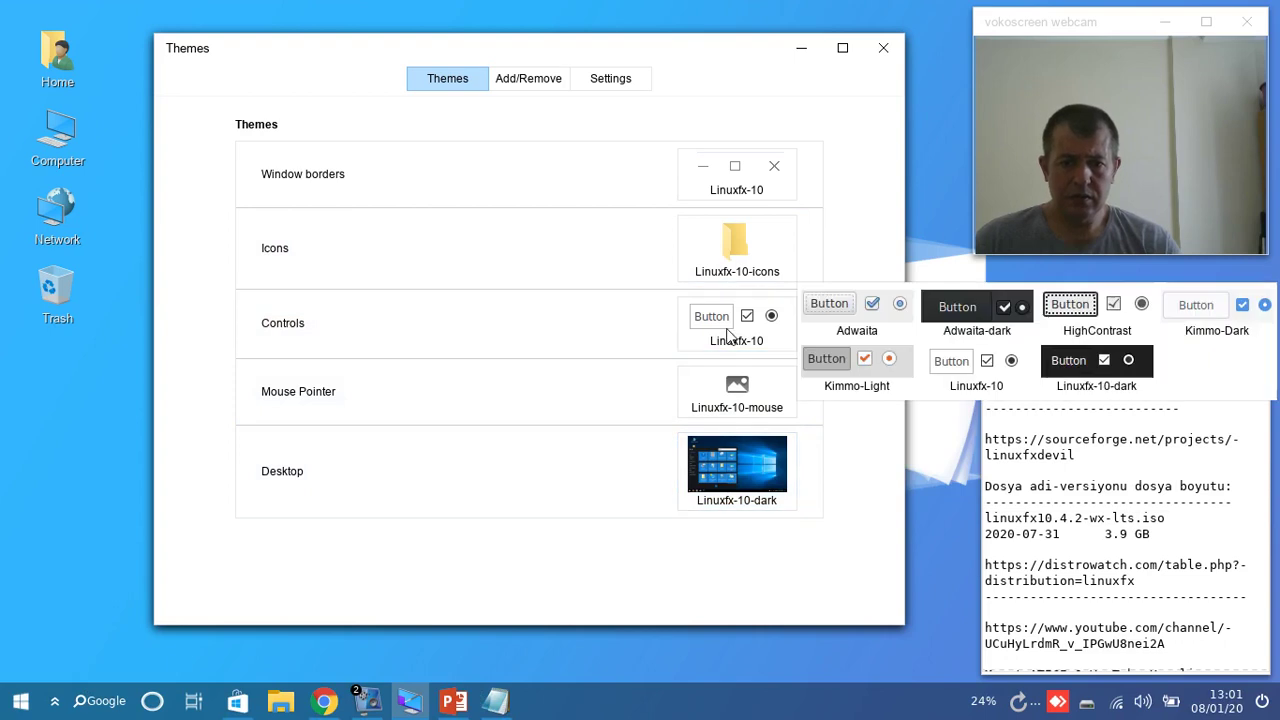
left_click(1107, 371)
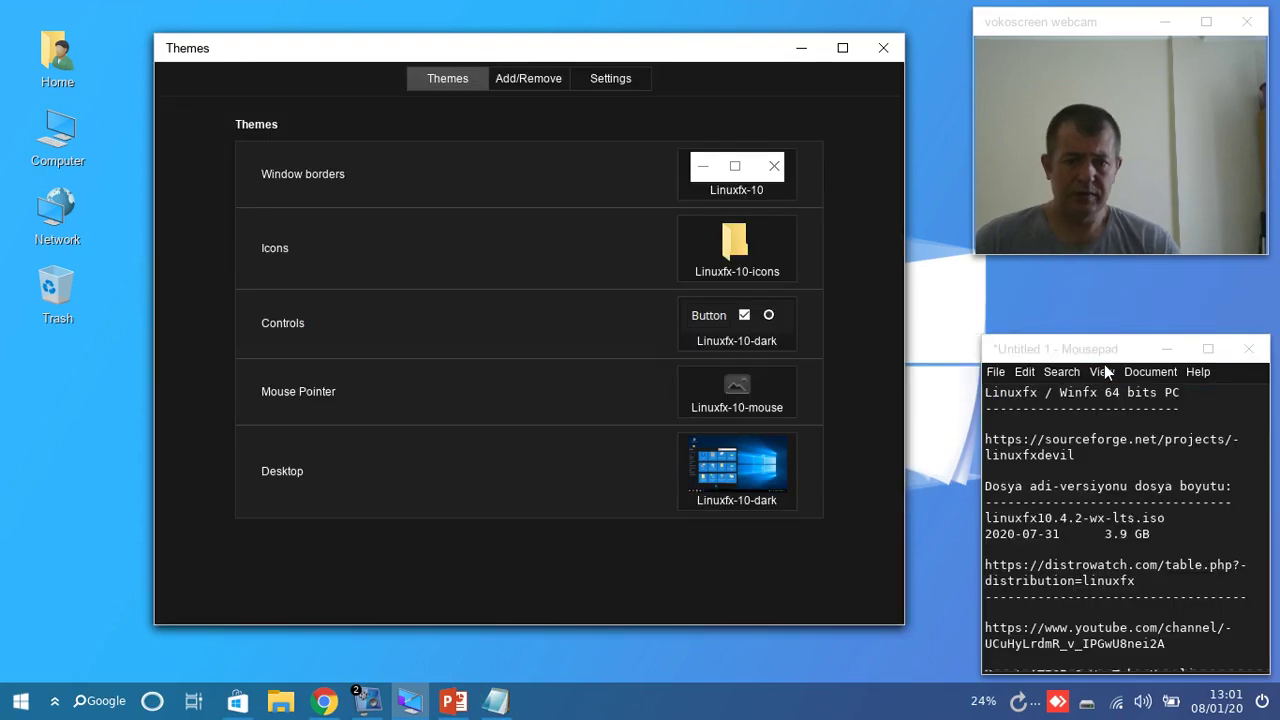
Step: Examine the dark controls in the Home icon's context menu and the Home folder window, and close that window
mouse_move(513, 52)
left_mouse_down()
mouse_move(569, 414)
mouse_move(514, 106)
mouse_move(521, 40)
left_mouse_up()
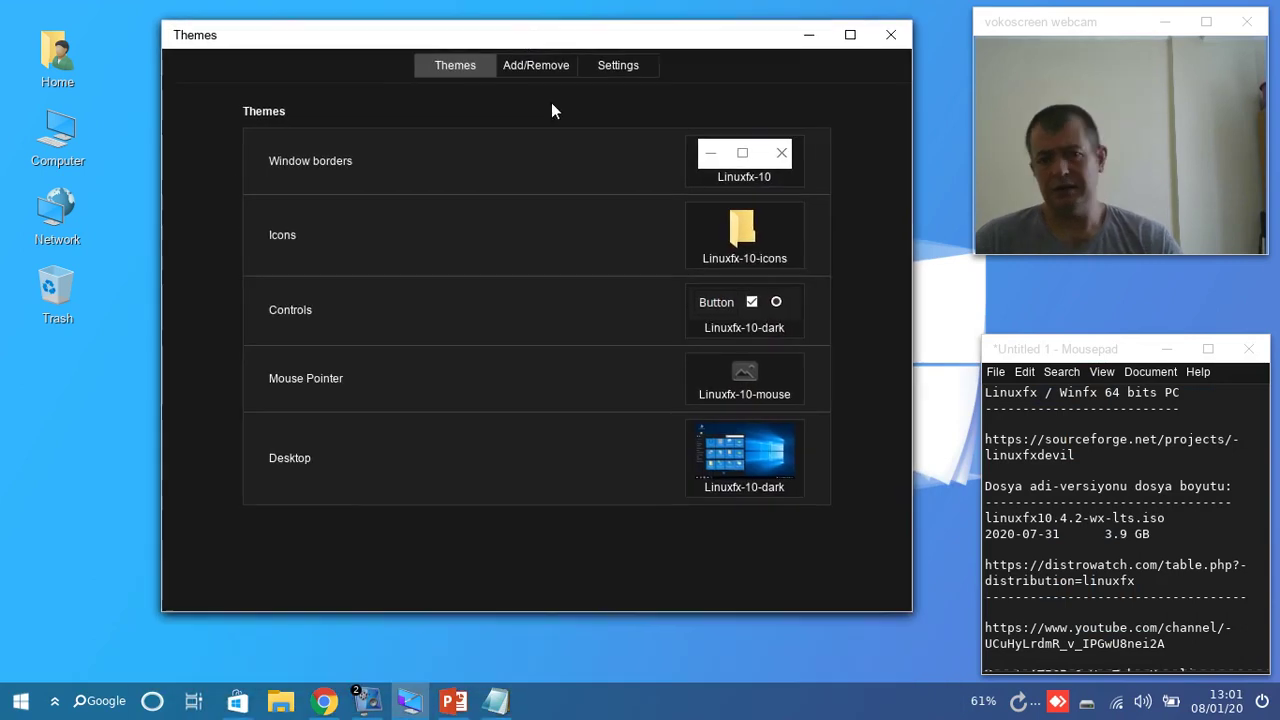
left_click(60, 52)
right_click(67, 47)
key("Escape")
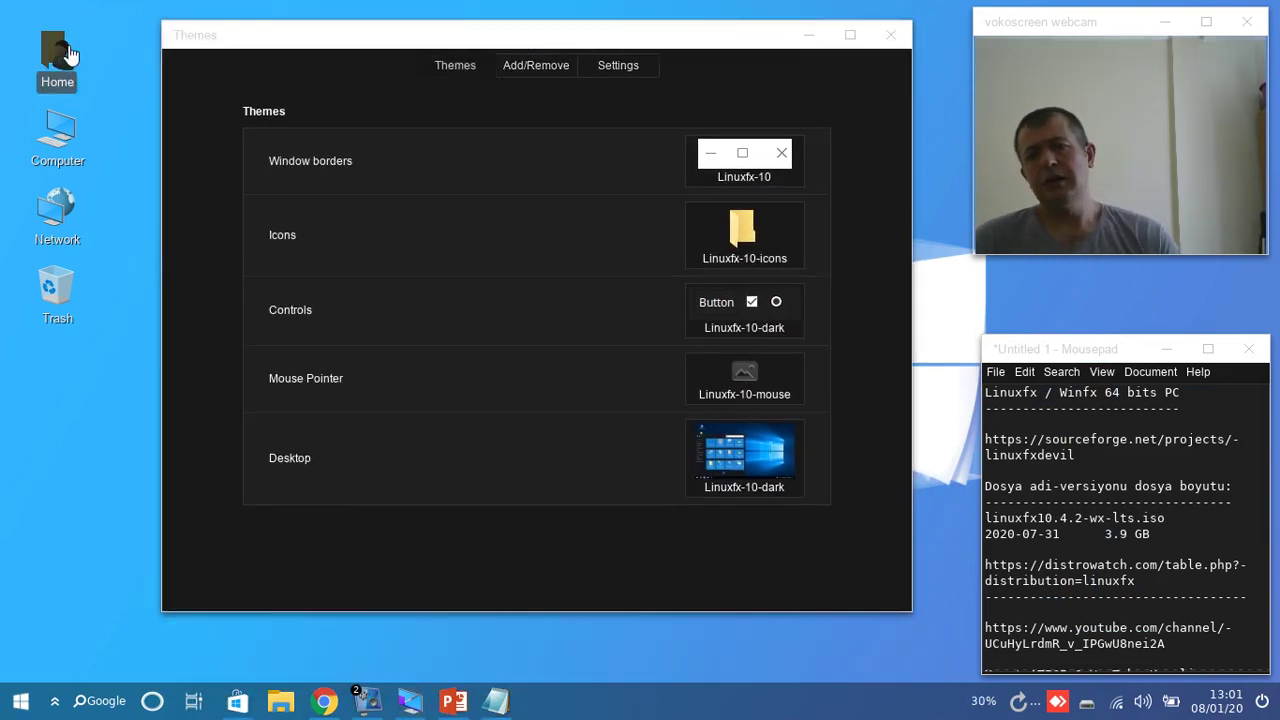
right_click(68, 56)
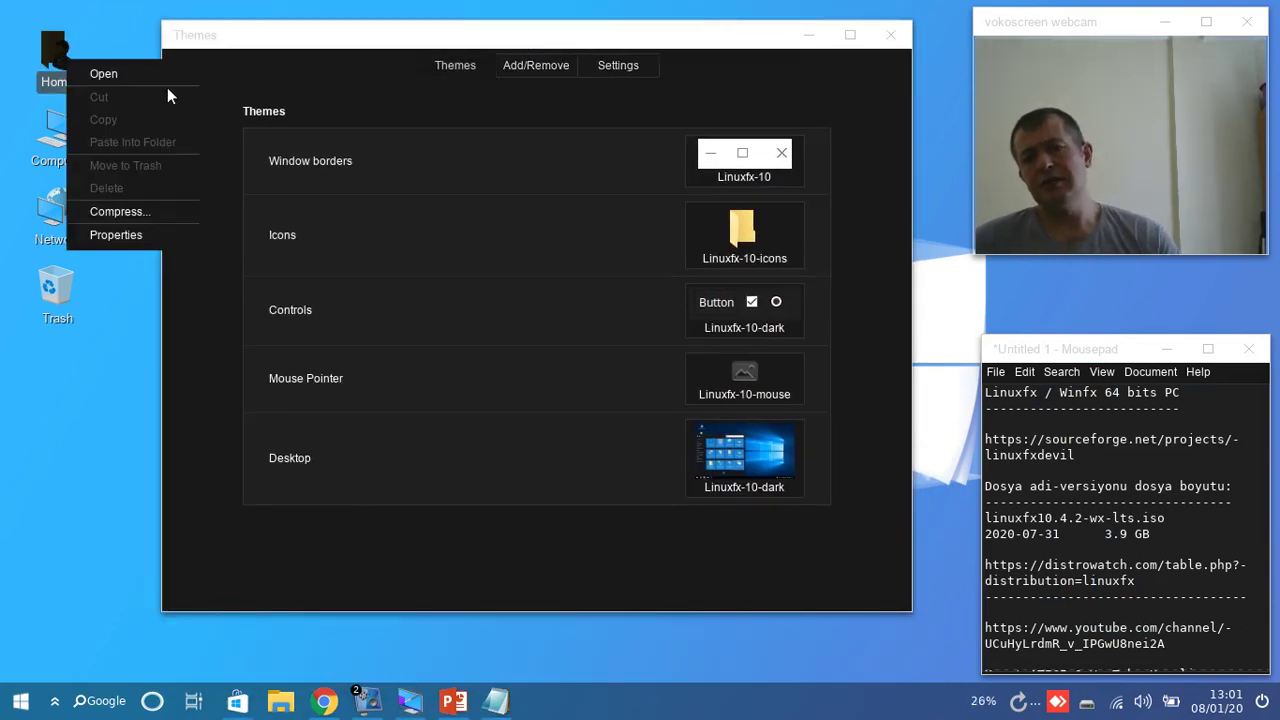
key("Escape")
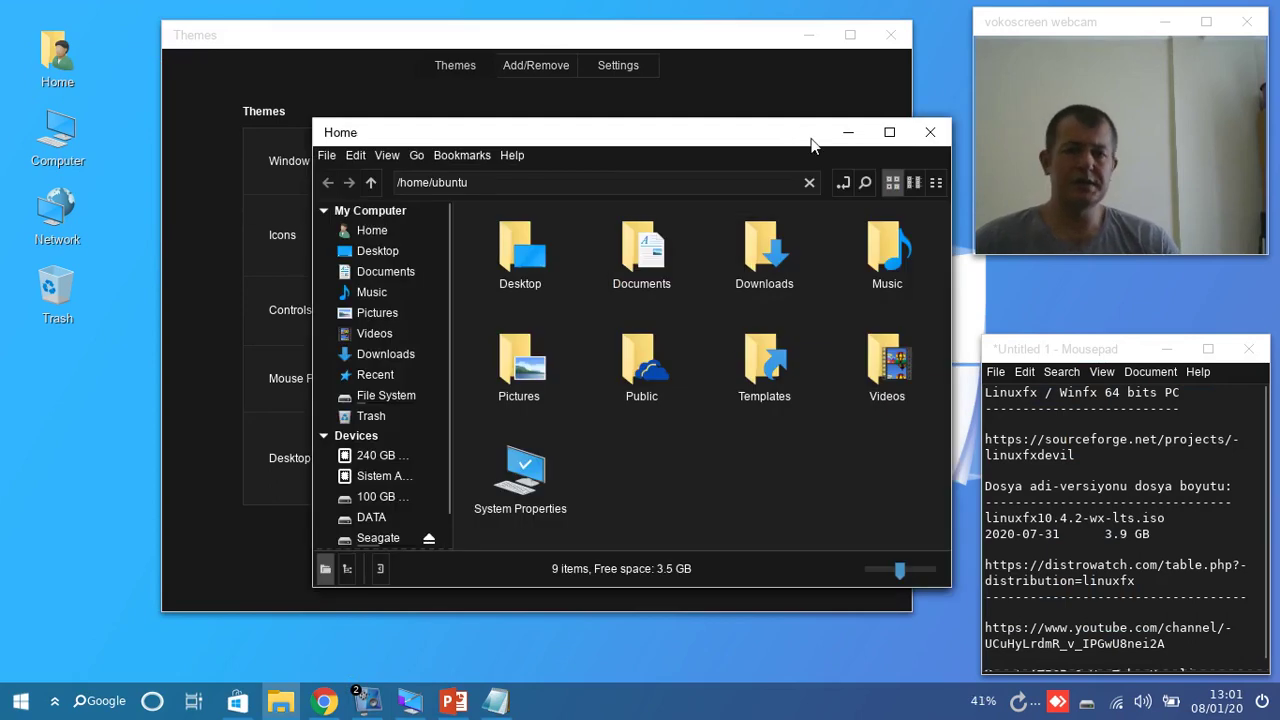
left_click(930, 132)
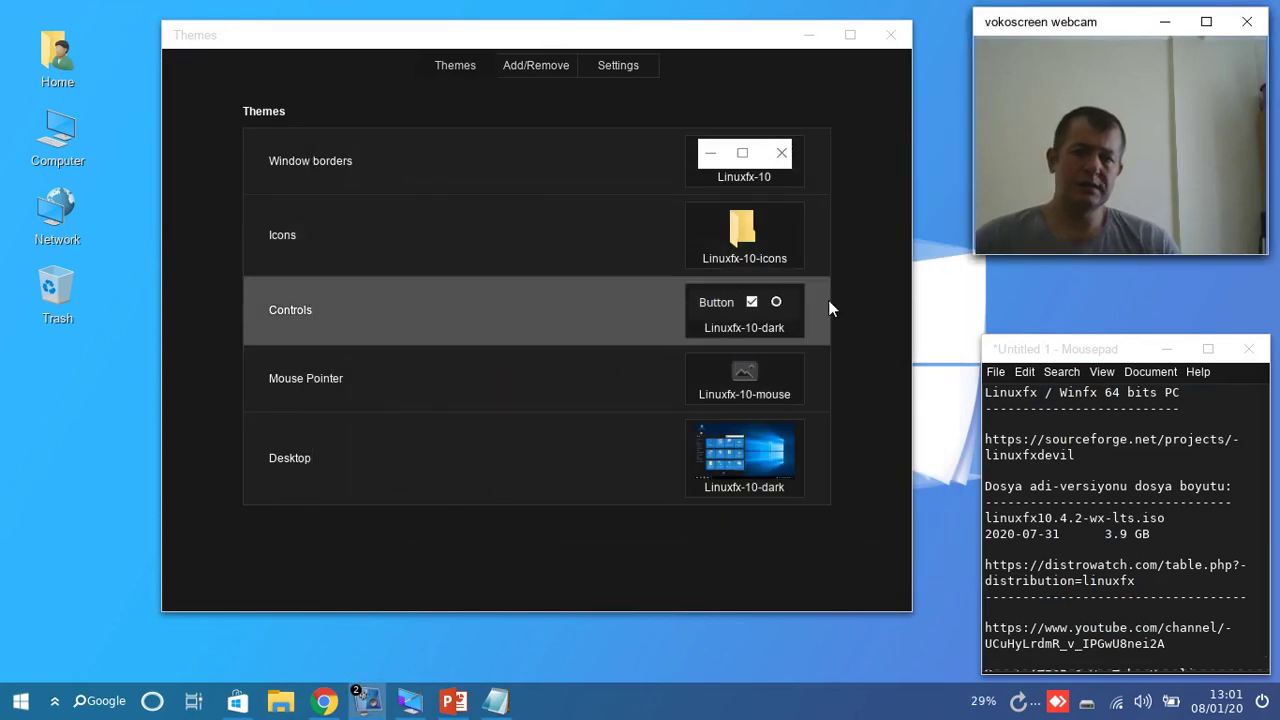
Step: Set the Controls theme back to Linuxfx-10 and check the icon theme choices without changing them
left_click(730, 305)
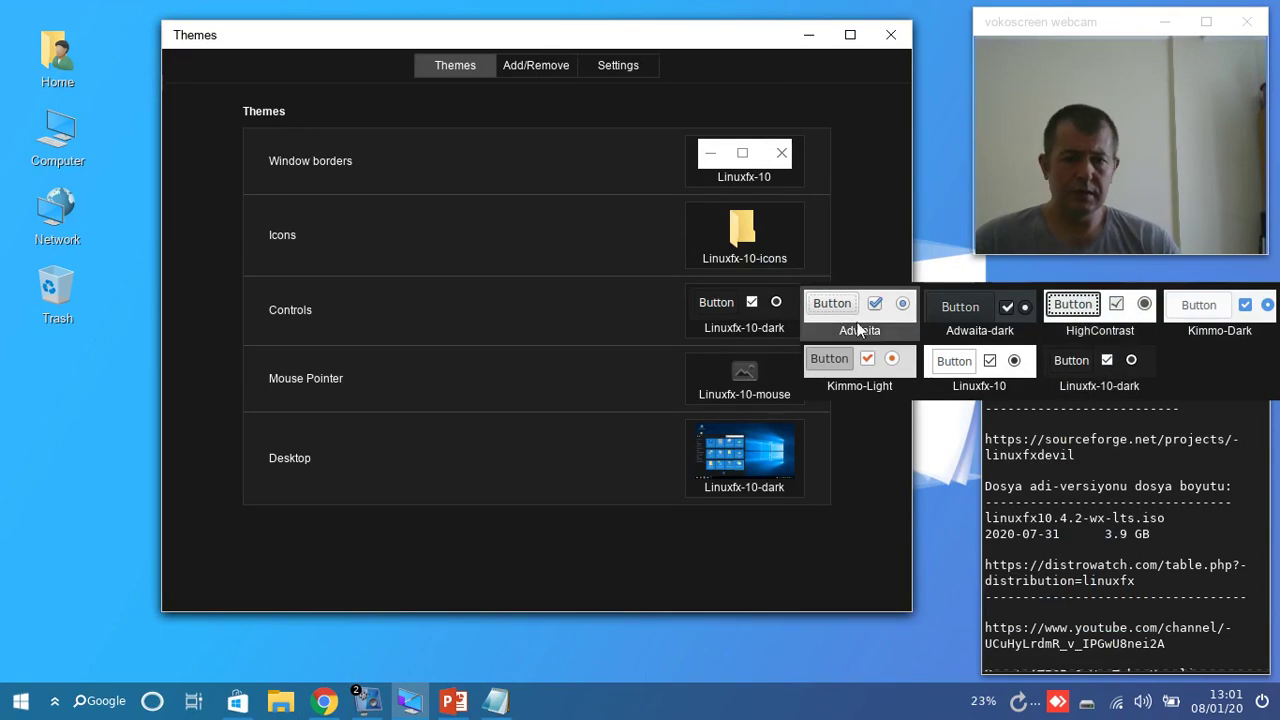
left_click(1004, 388)
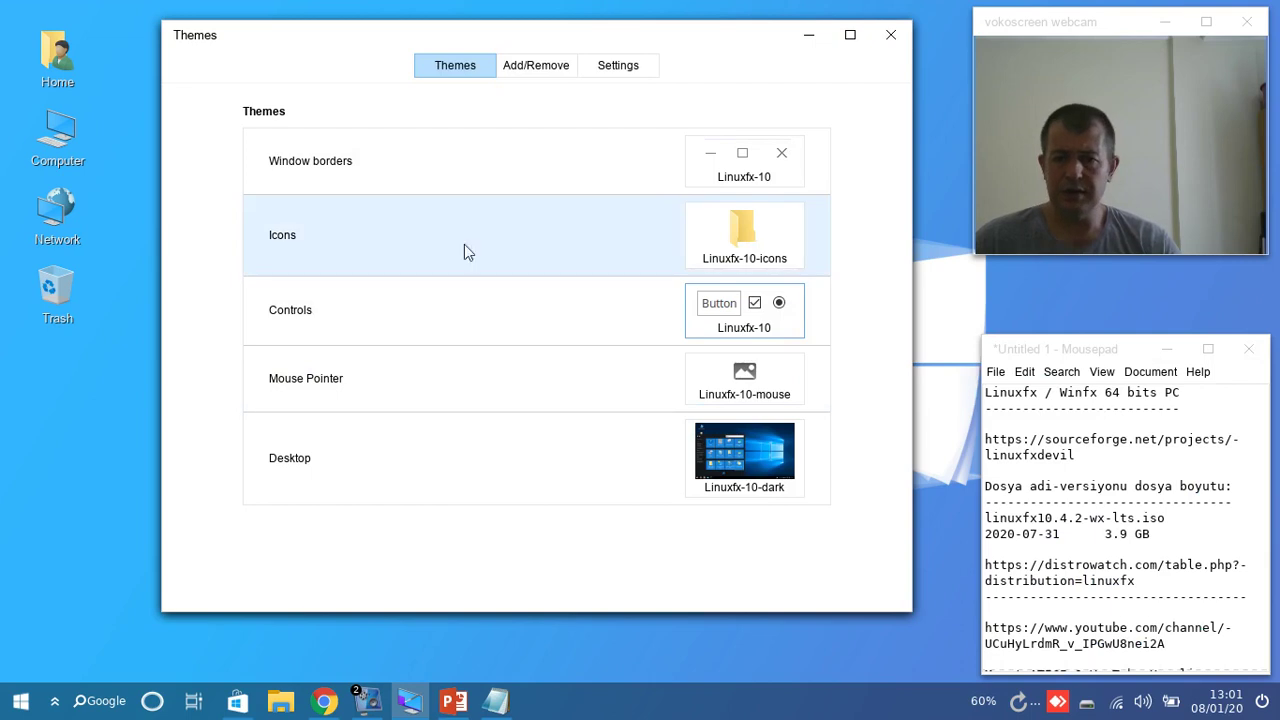
left_click(760, 242)
left_click(772, 234)
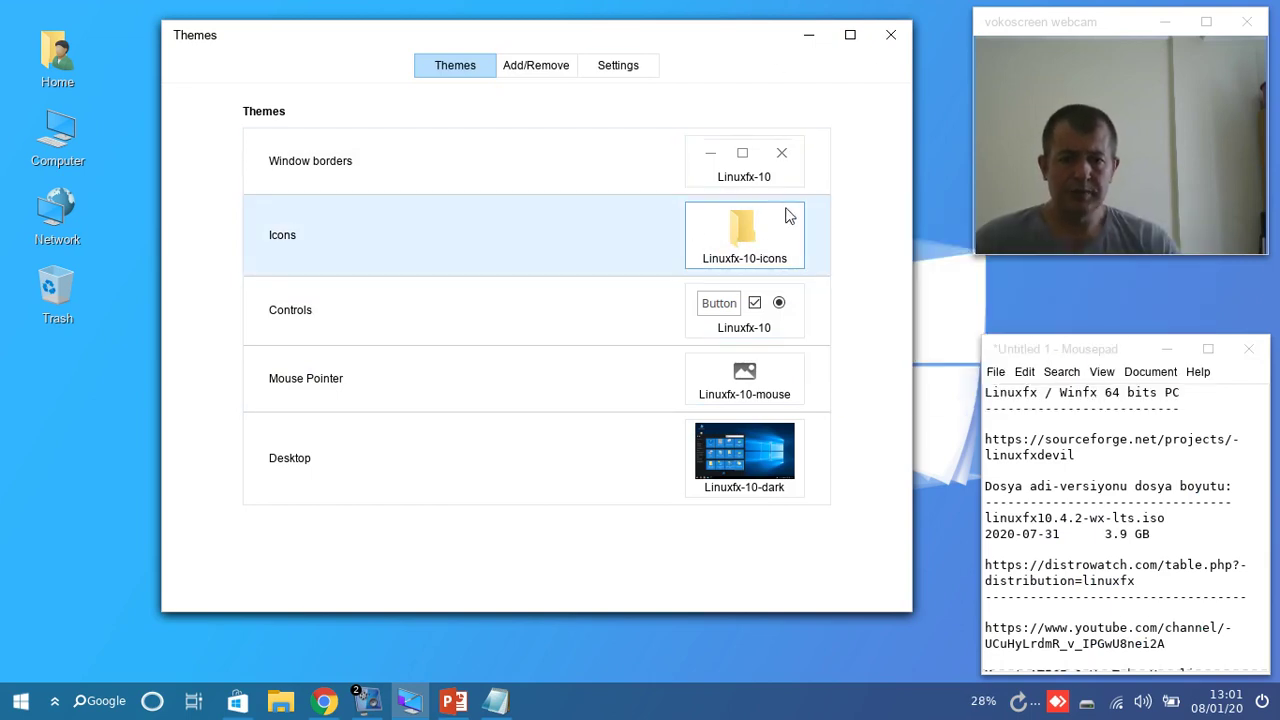
Step: Set the Window borders theme to Linuxfx-10-dark and close the Themes settings
left_click(752, 172)
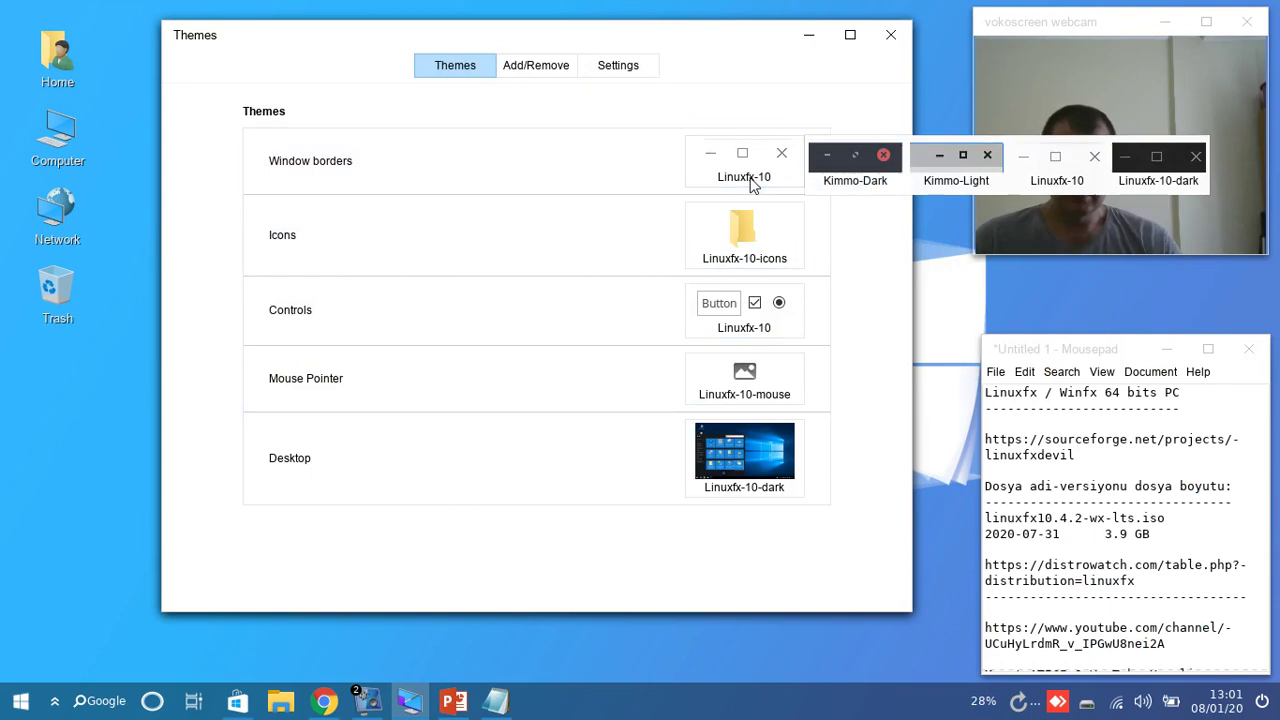
left_click(1160, 181)
left_click(849, 35)
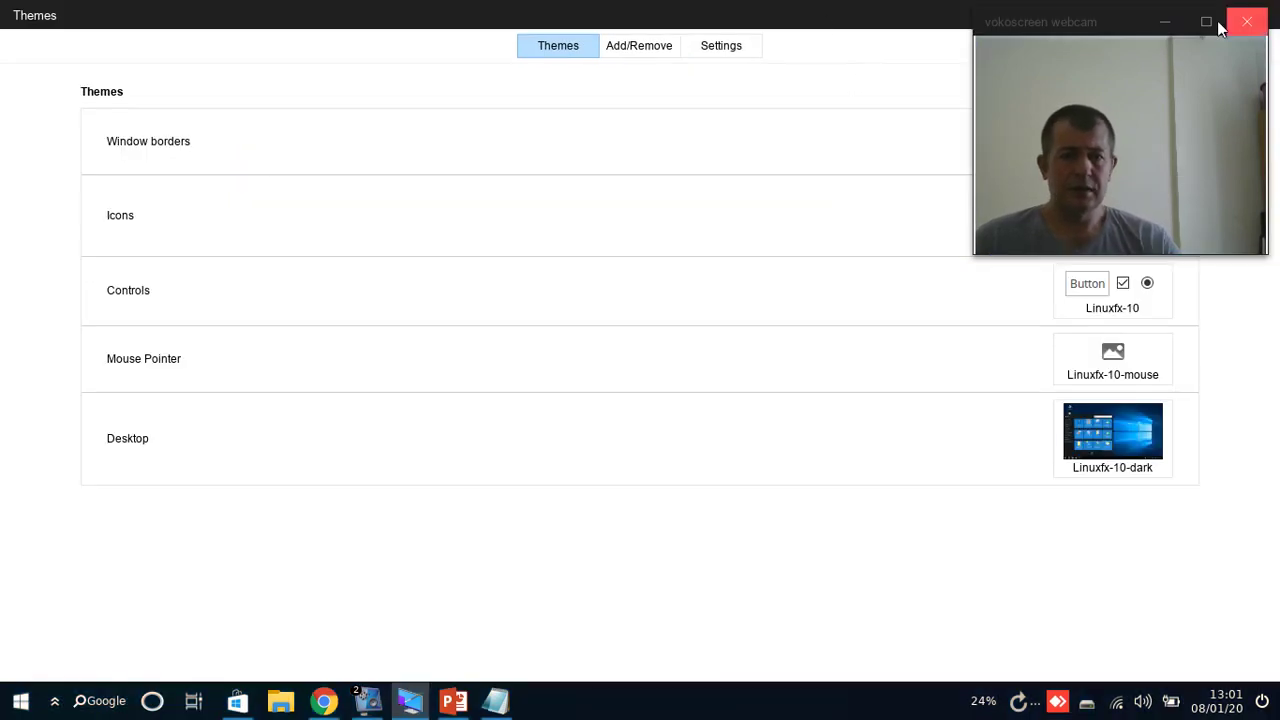
left_click_drag(720, 15, 497, 263)
left_click(779, 253)
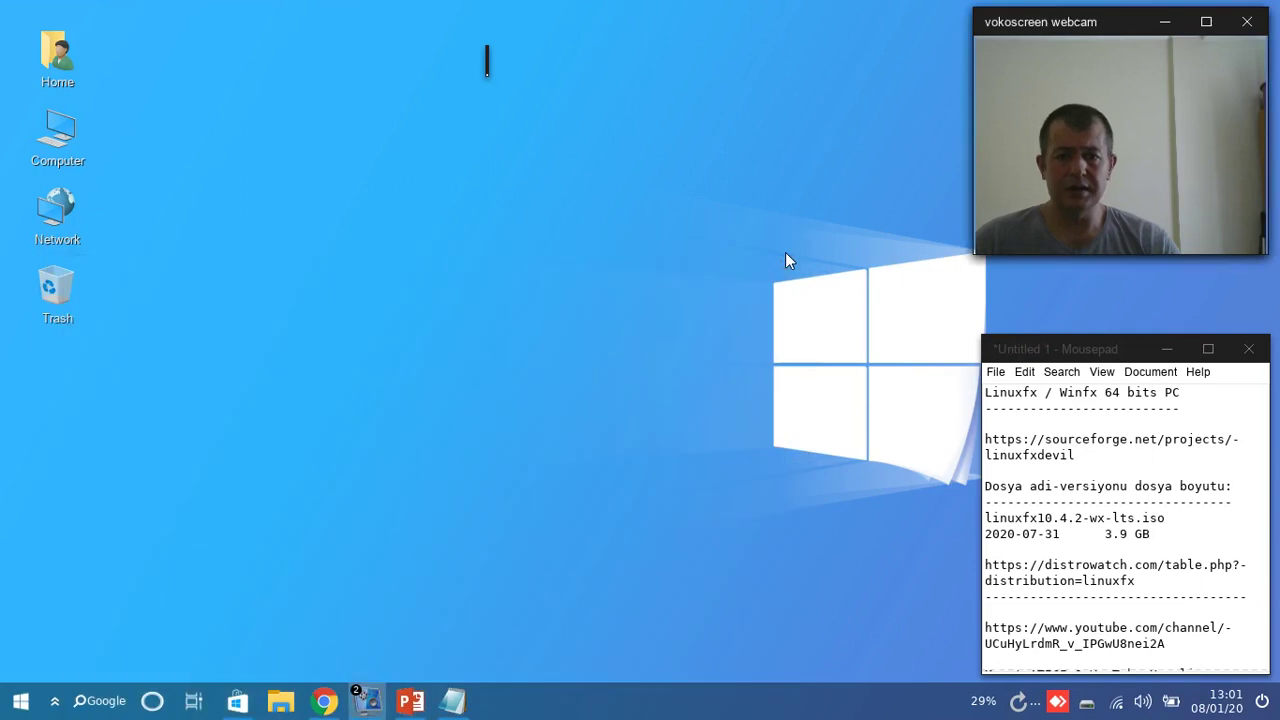
Step: Examine the dark window borders on the Home folder window, close it, and view the desktop's context menu
right_click(506, 207)
left_click(476, 38)
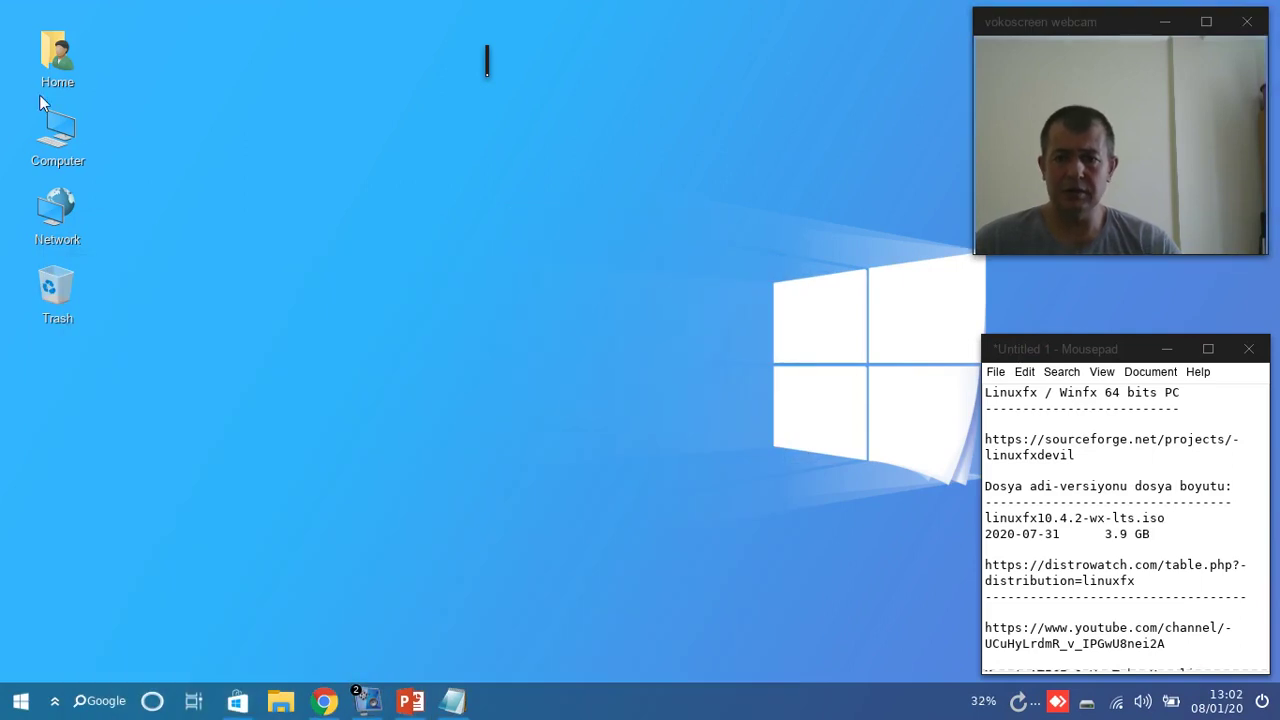
double_click(55, 65)
left_click(416, 155)
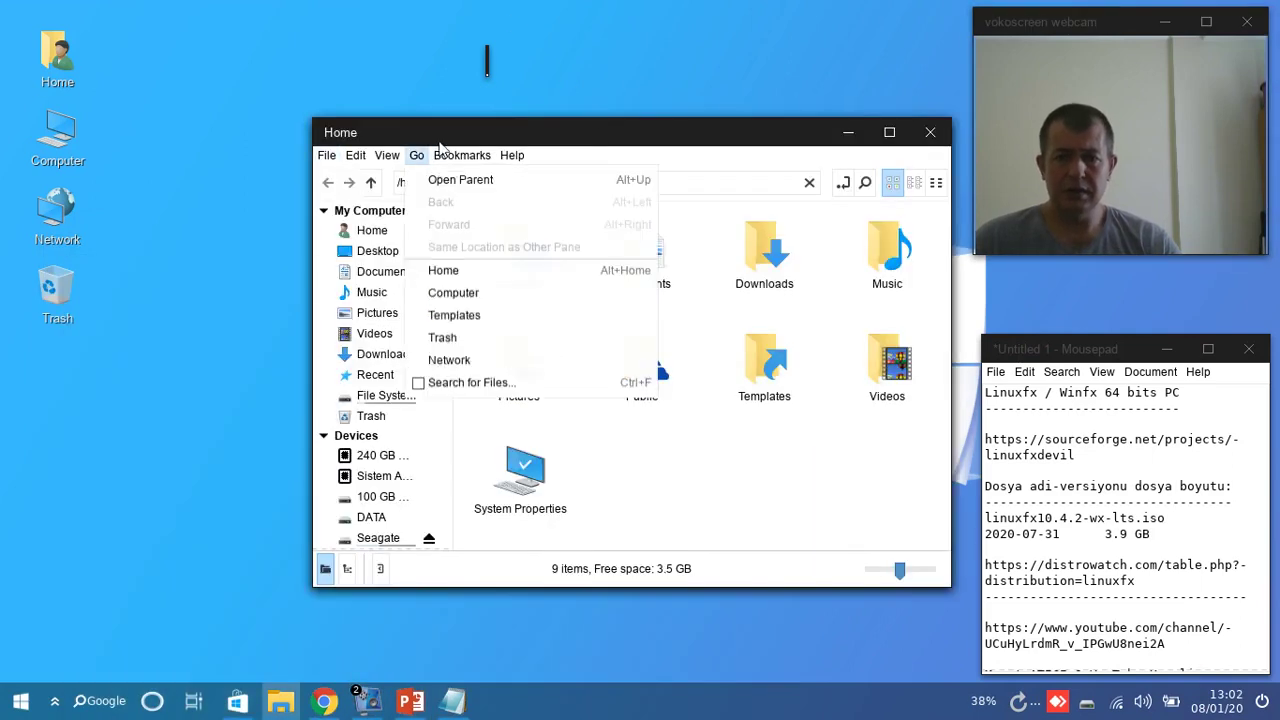
left_click(653, 118)
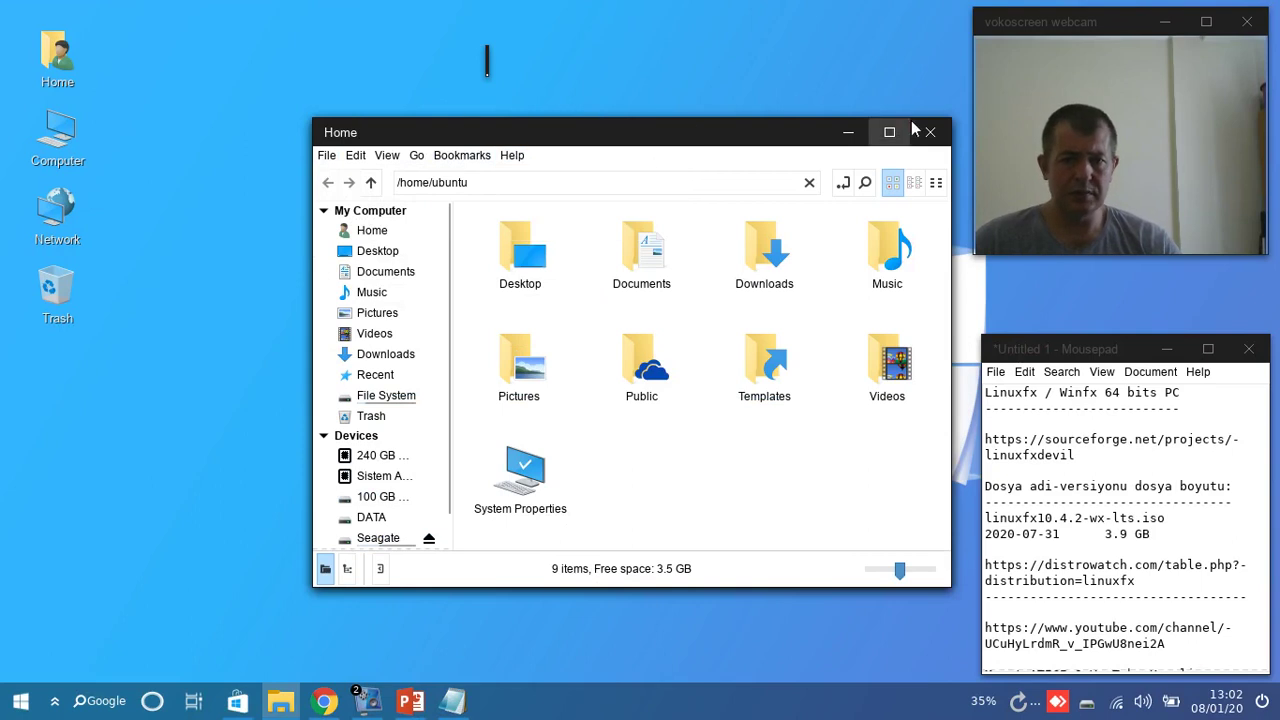
left_click_drag(785, 147, 680, 222)
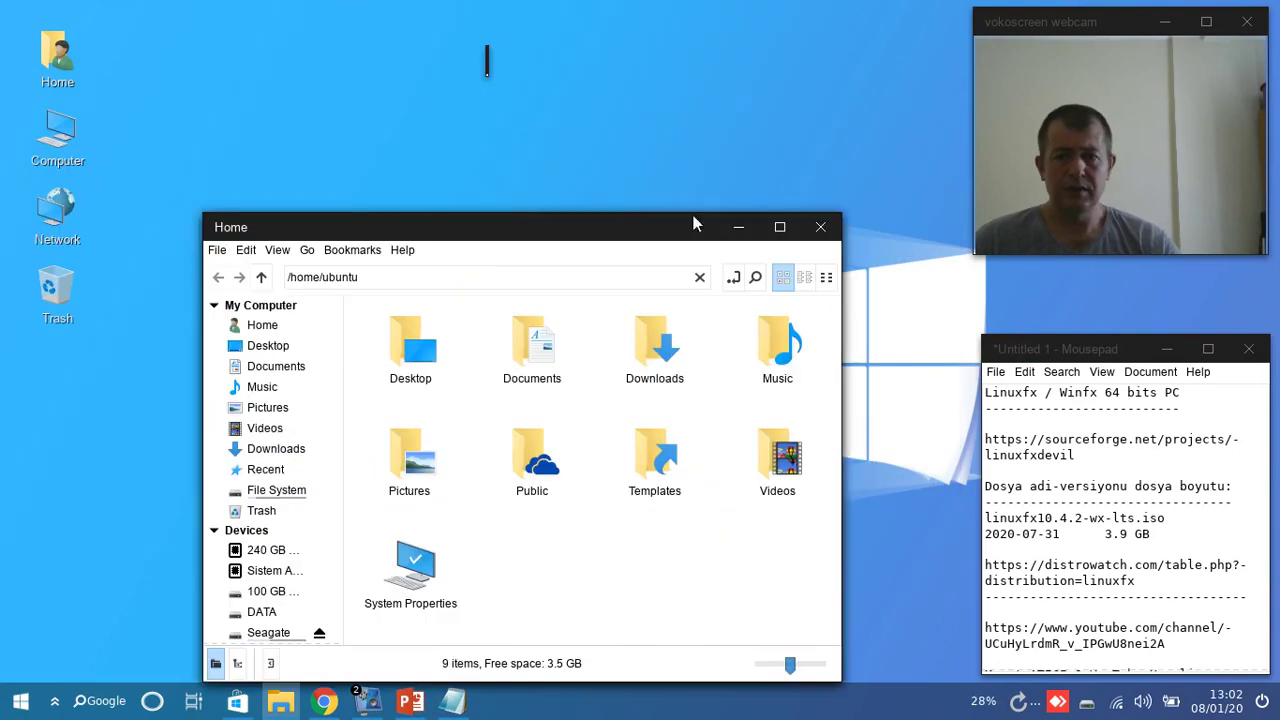
left_click(830, 221)
right_click(705, 368)
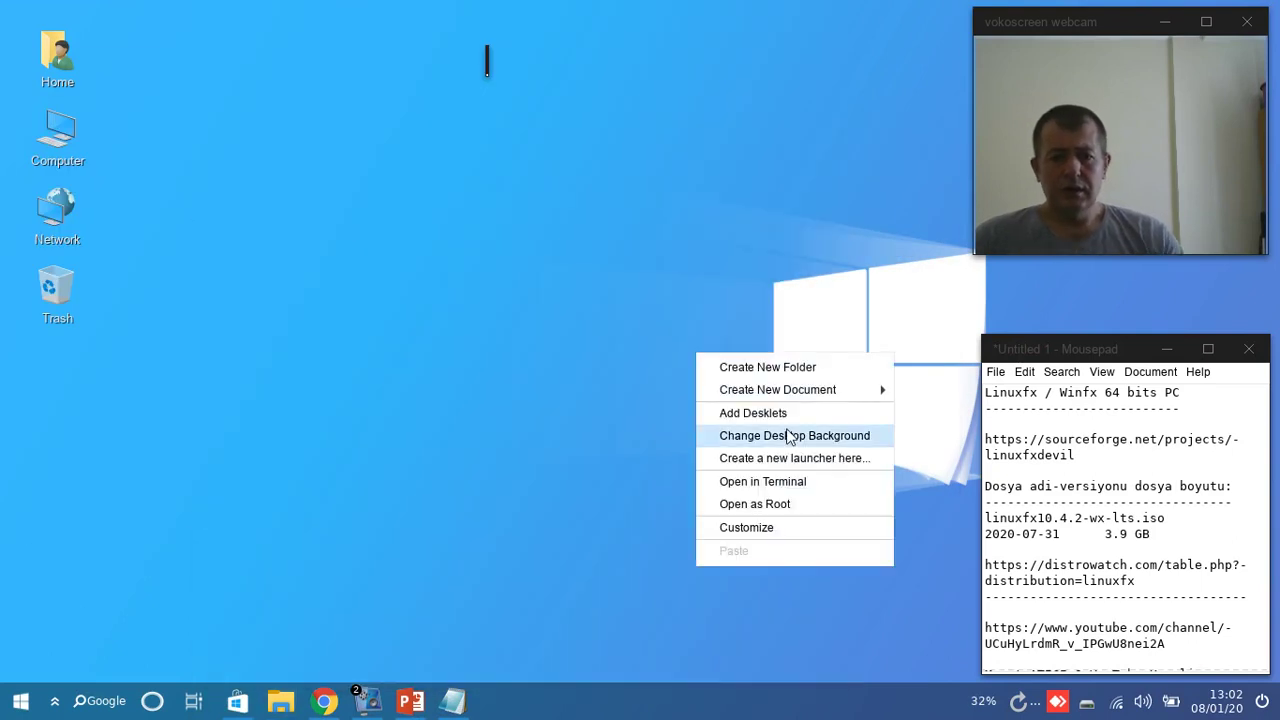
left_click(481, 523)
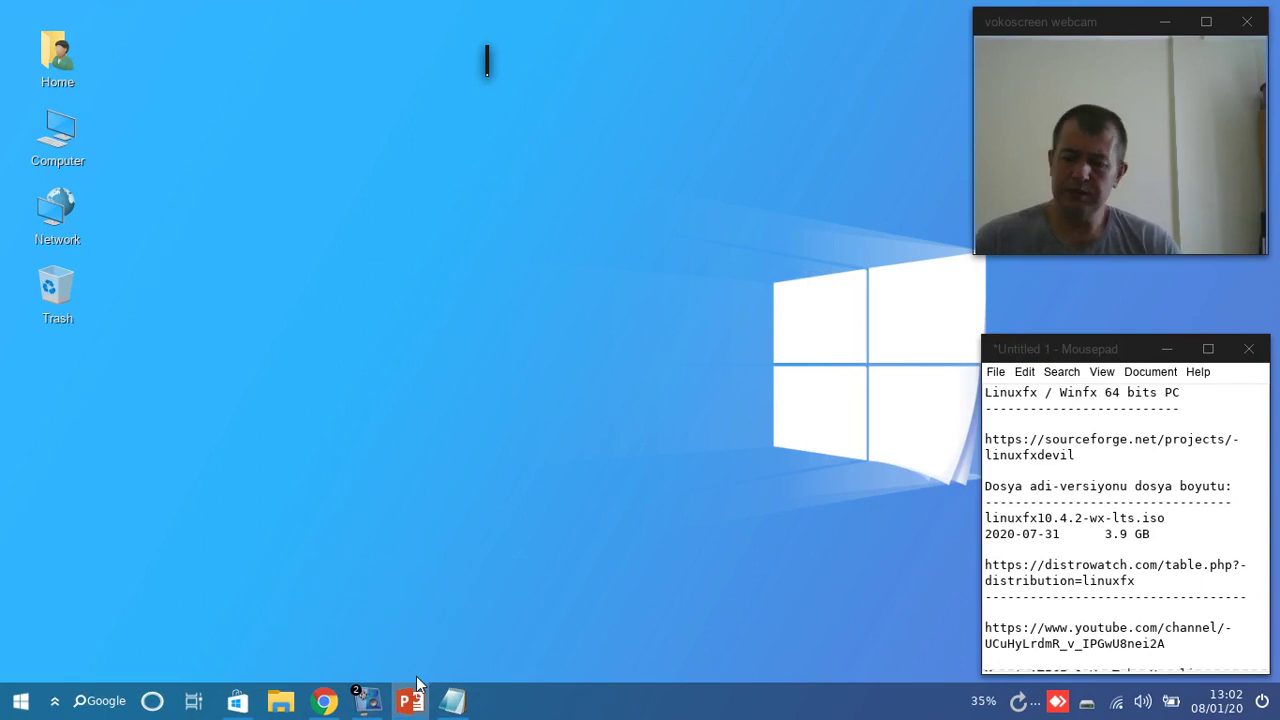
Step: Cycle through all open windows in the window switcher and bring the Chrome window with the YouTube channel to the front
key("alt+Tab")
key("alt+Tab")
key("alt+Tab")
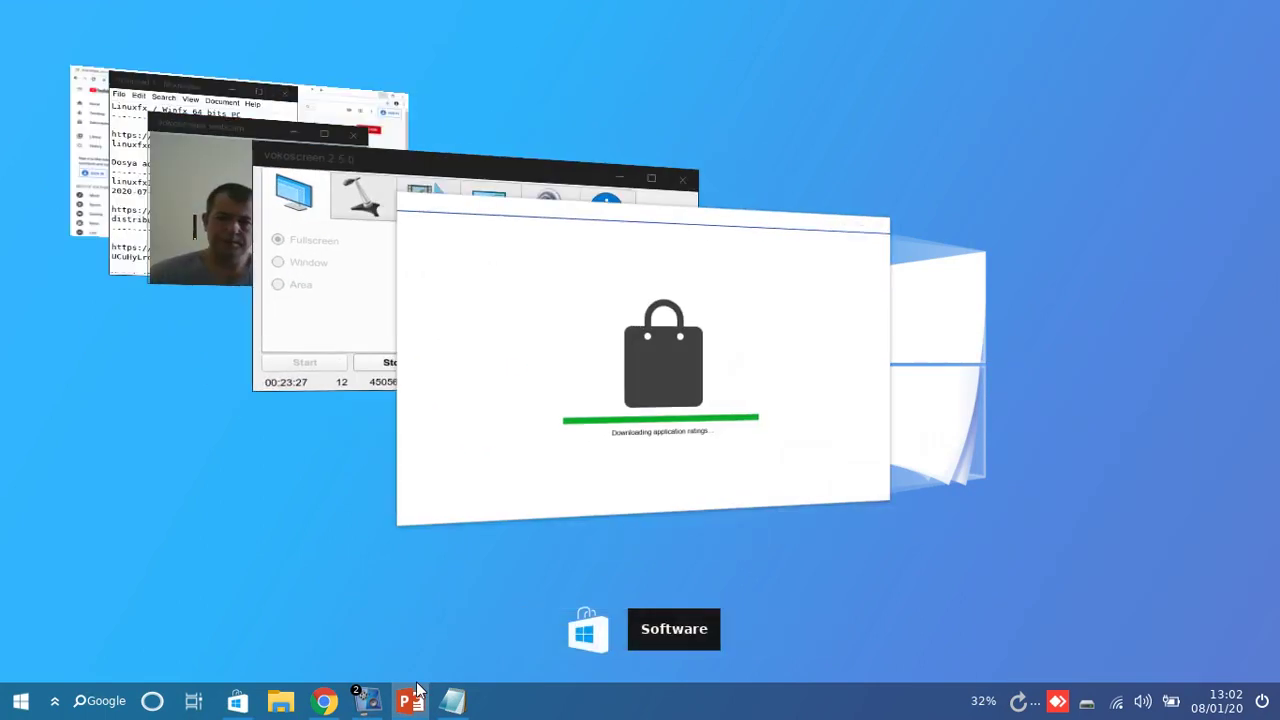
key("alt+Tab")
key("alt+Tab")
key("alt+Tab")
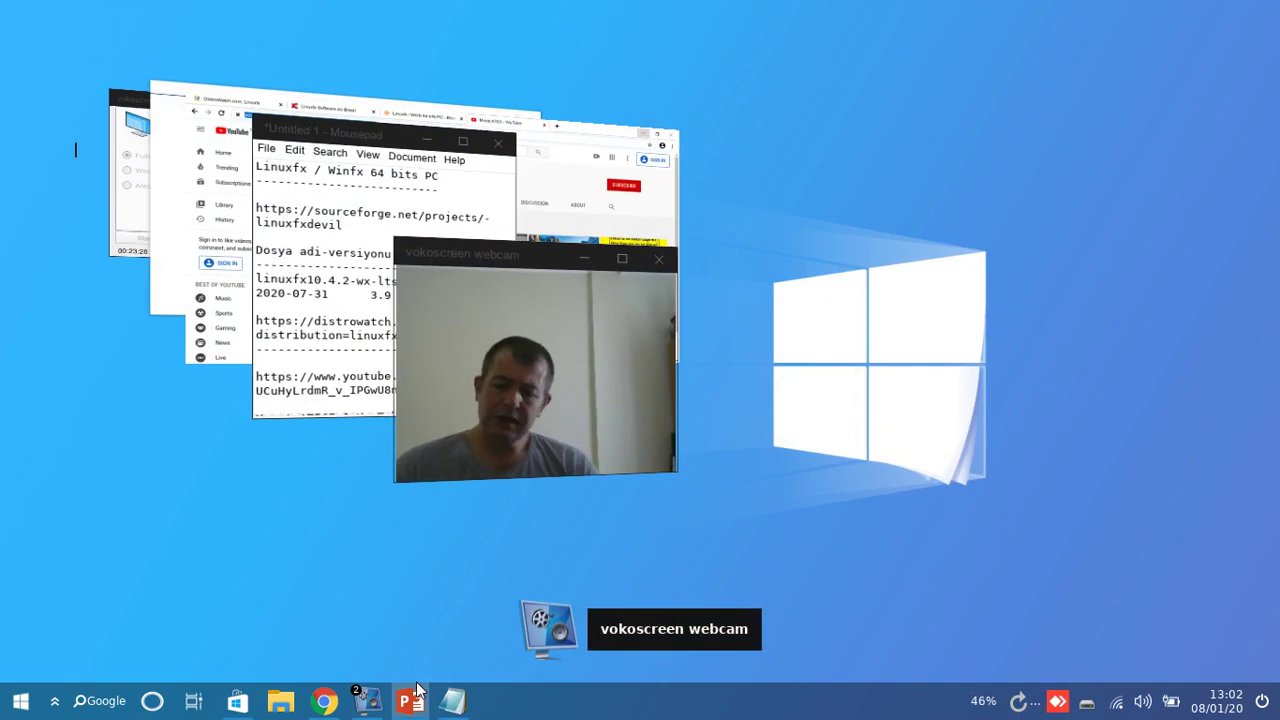
key("alt+Tab")
key("alt+Tab")
key("alt+Tab")
key("alt+Tab")
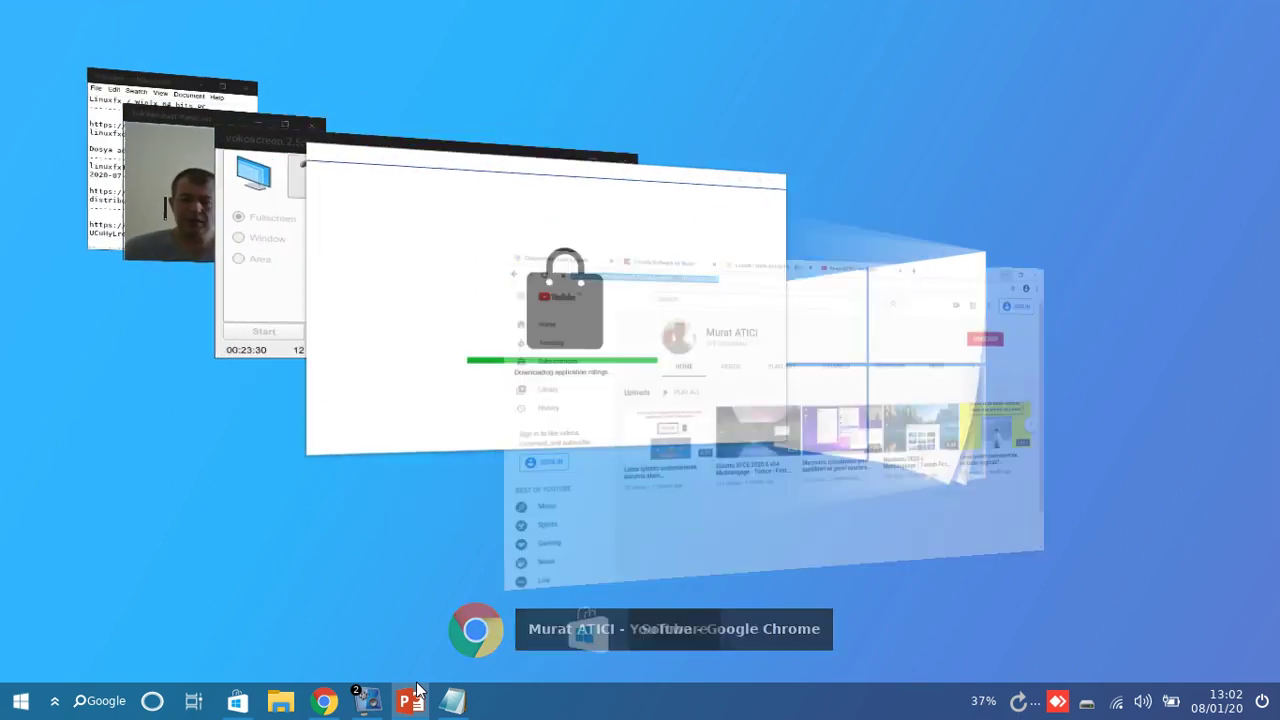
key("alt+Tab")
key("alt+Tab")
key("alt+Tab")
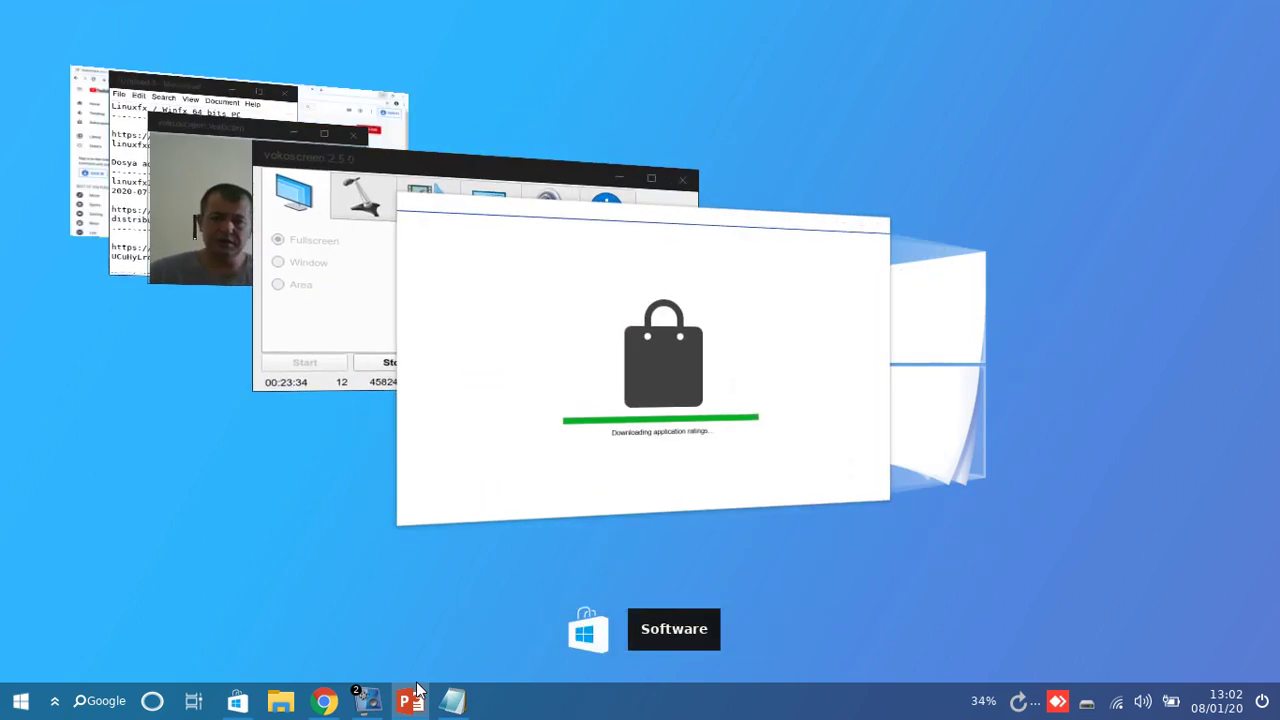
key("alt+Tab")
key("alt+Tab")
key("alt+Tab")
key("alt+Tab")
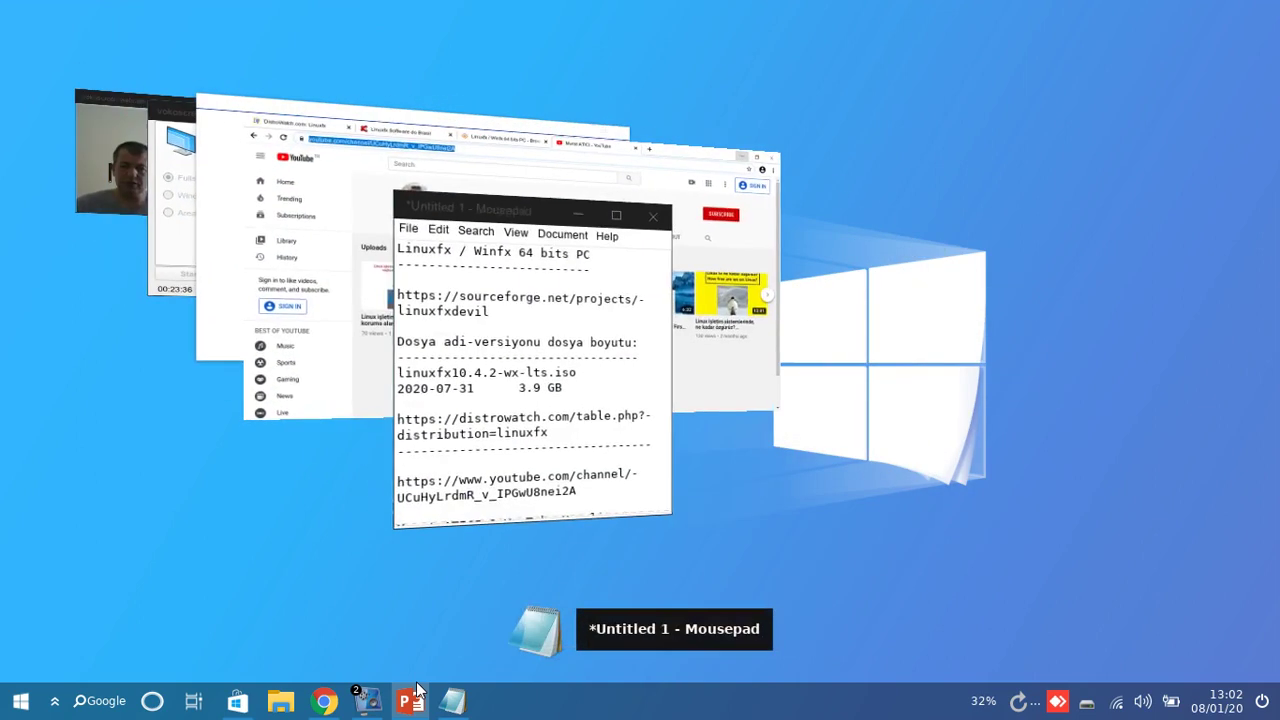
key("alt+Tab")
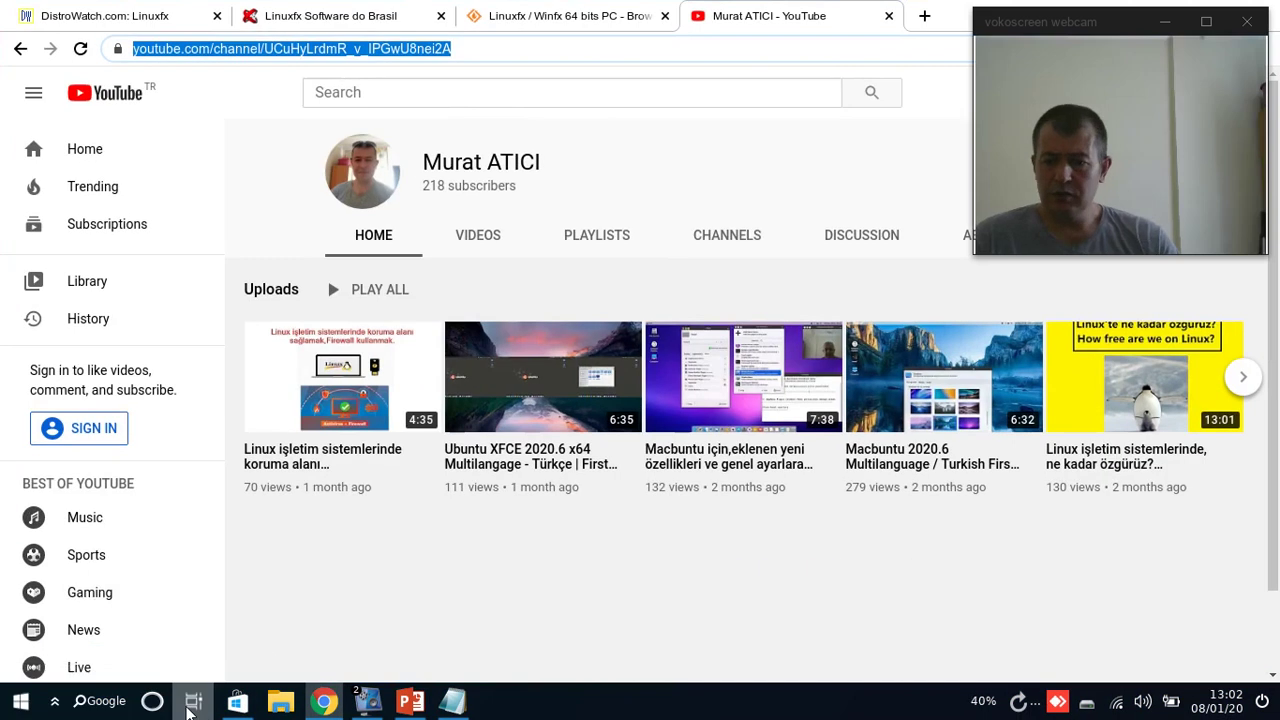
Step: Visit Workspace 2, move the Chrome window from Workspace 1 into it in the workspace overview, and open Workspace 2
left_click(186, 712)
left_click(470, 300)
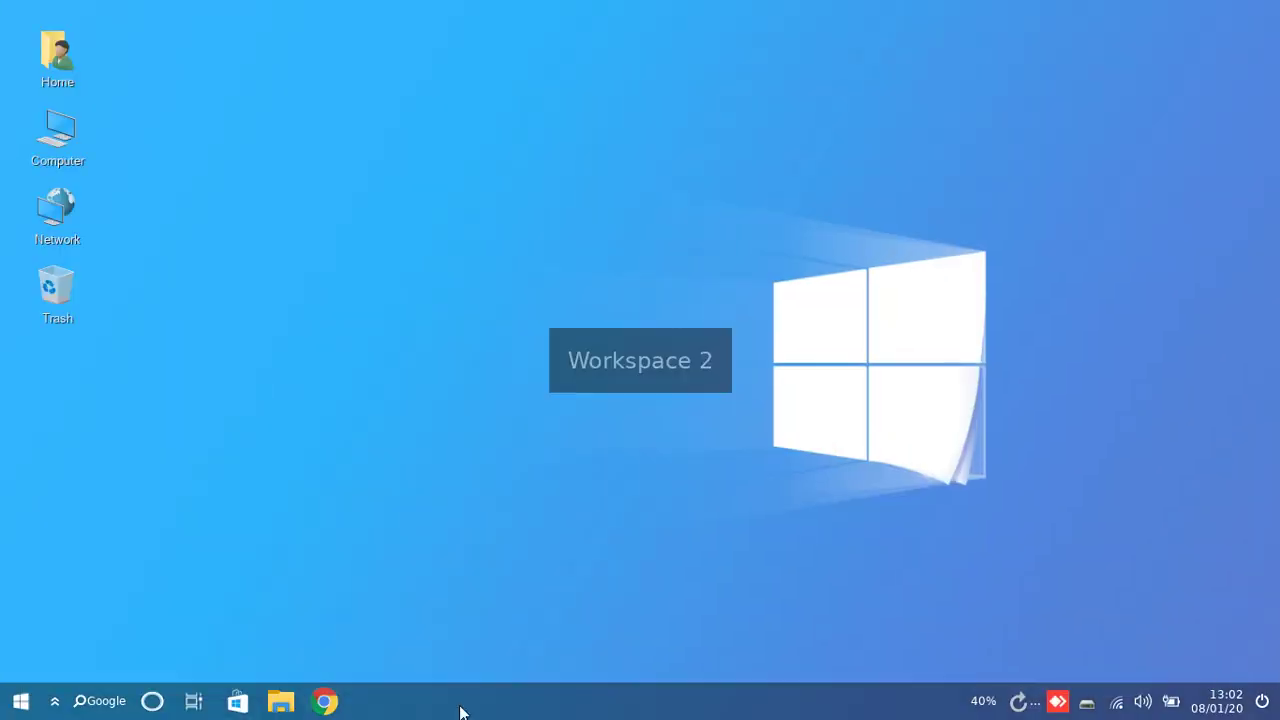
left_click(203, 705)
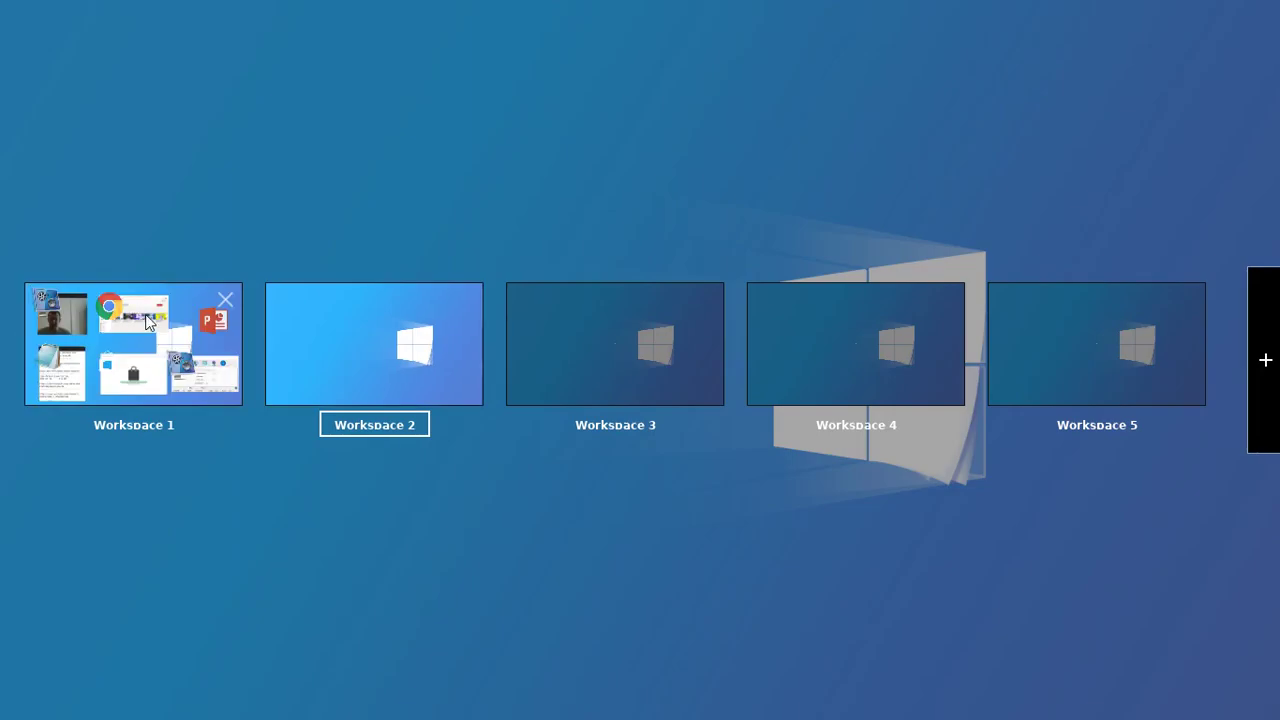
left_click_drag(148, 320, 430, 333)
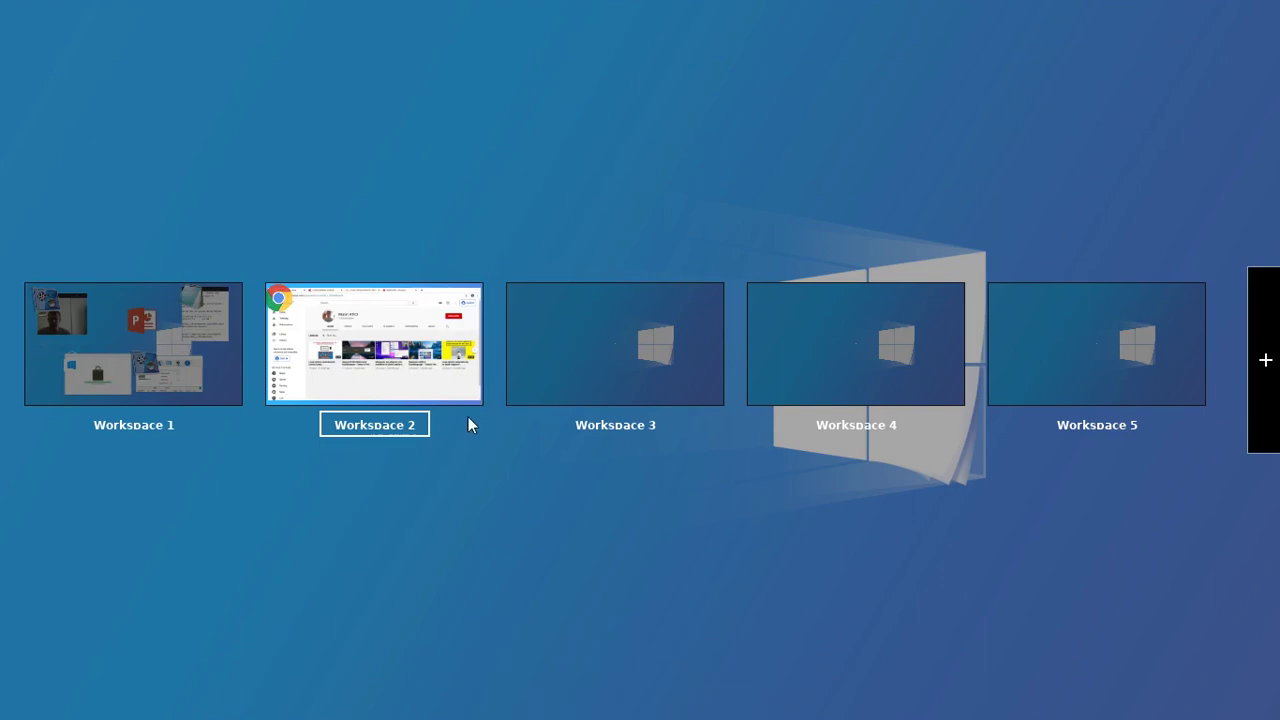
left_click(452, 345)
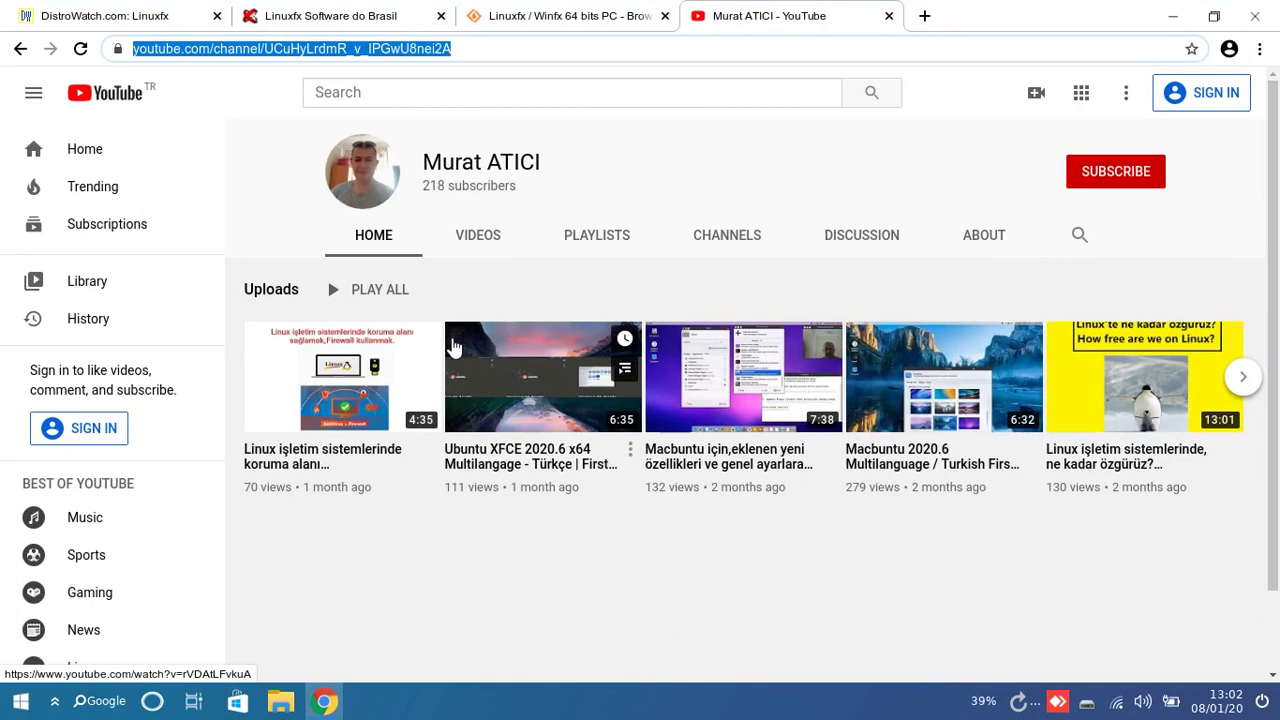
Step: Visit Workspace 3, Workspace 4 and Workspace 5 one after another from the workspace overview
left_click(194, 701)
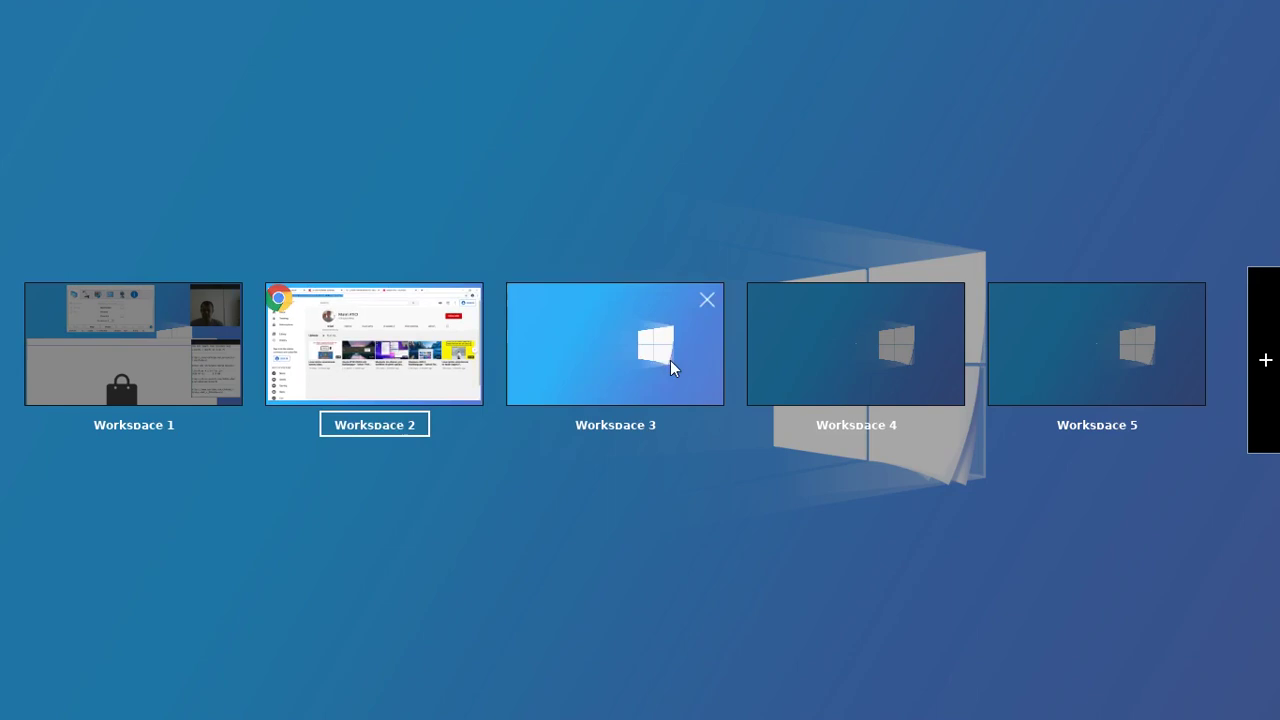
left_click(670, 360)
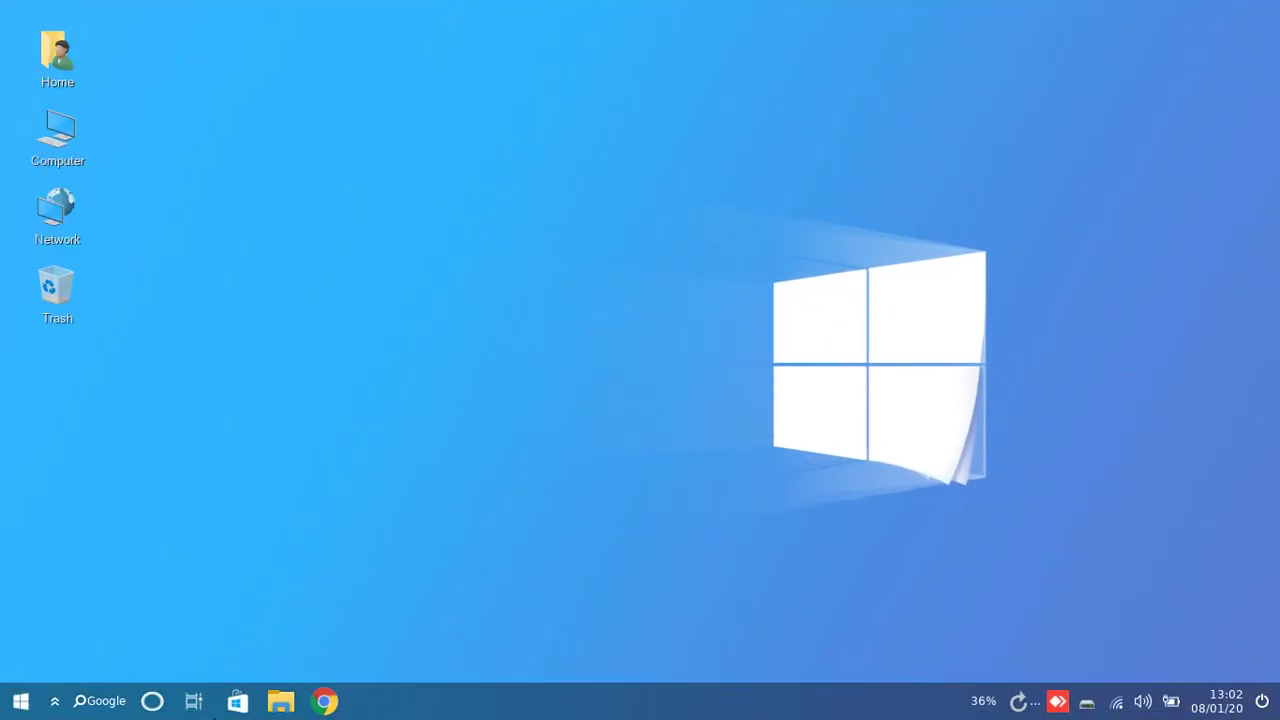
left_click(194, 698)
left_click(848, 322)
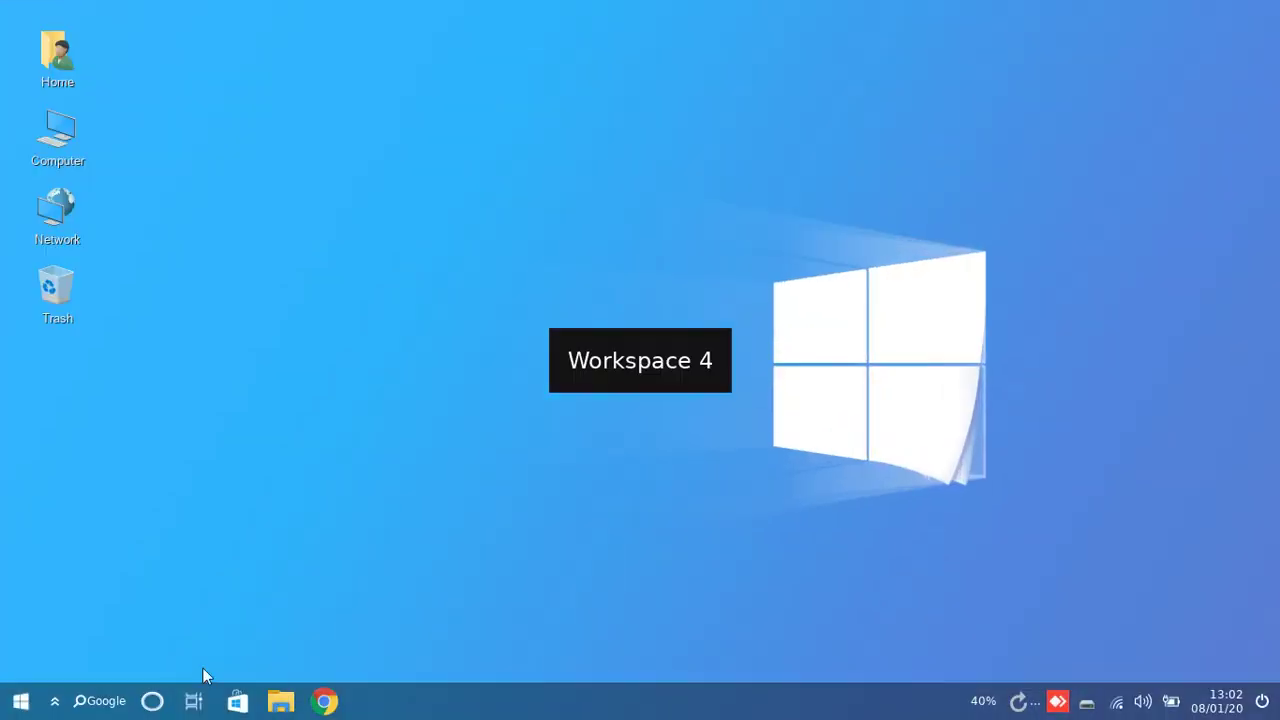
left_click(194, 700)
left_click(1144, 362)
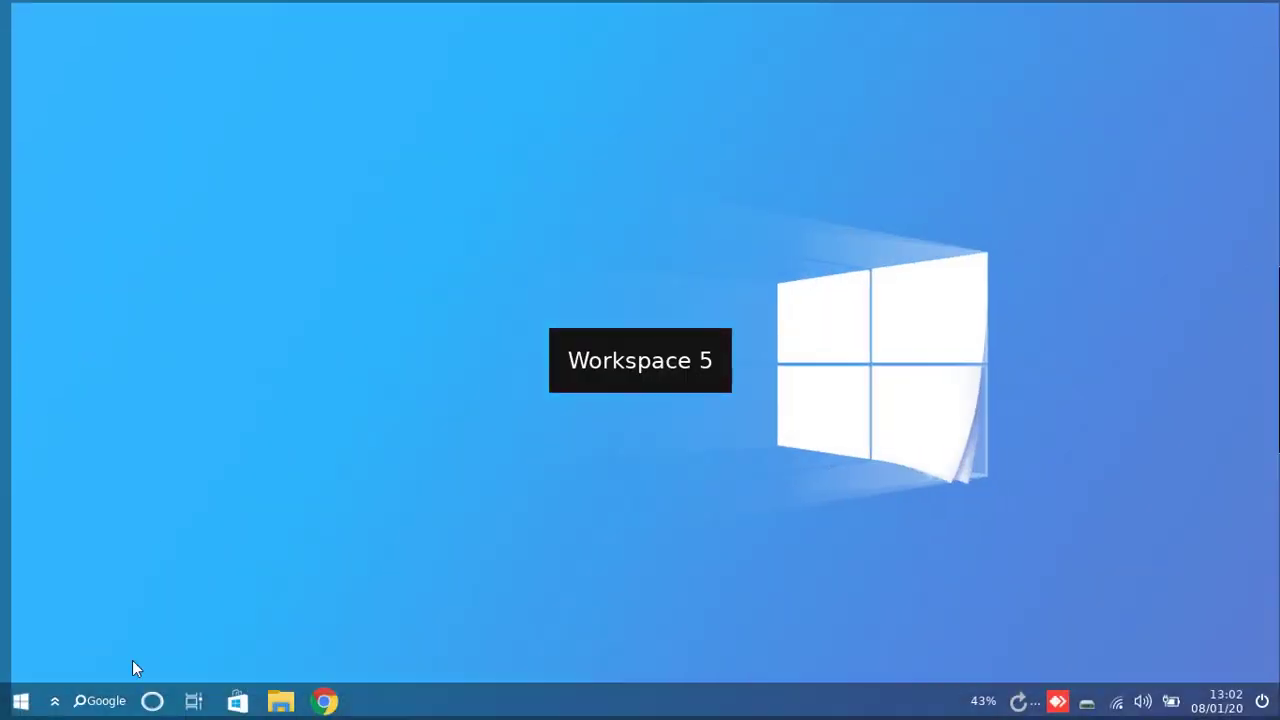
Step: Move the Chrome window from Workspace 2 back to Workspace 1, check Workspace 2, and return to Workspace 1
left_click(194, 700)
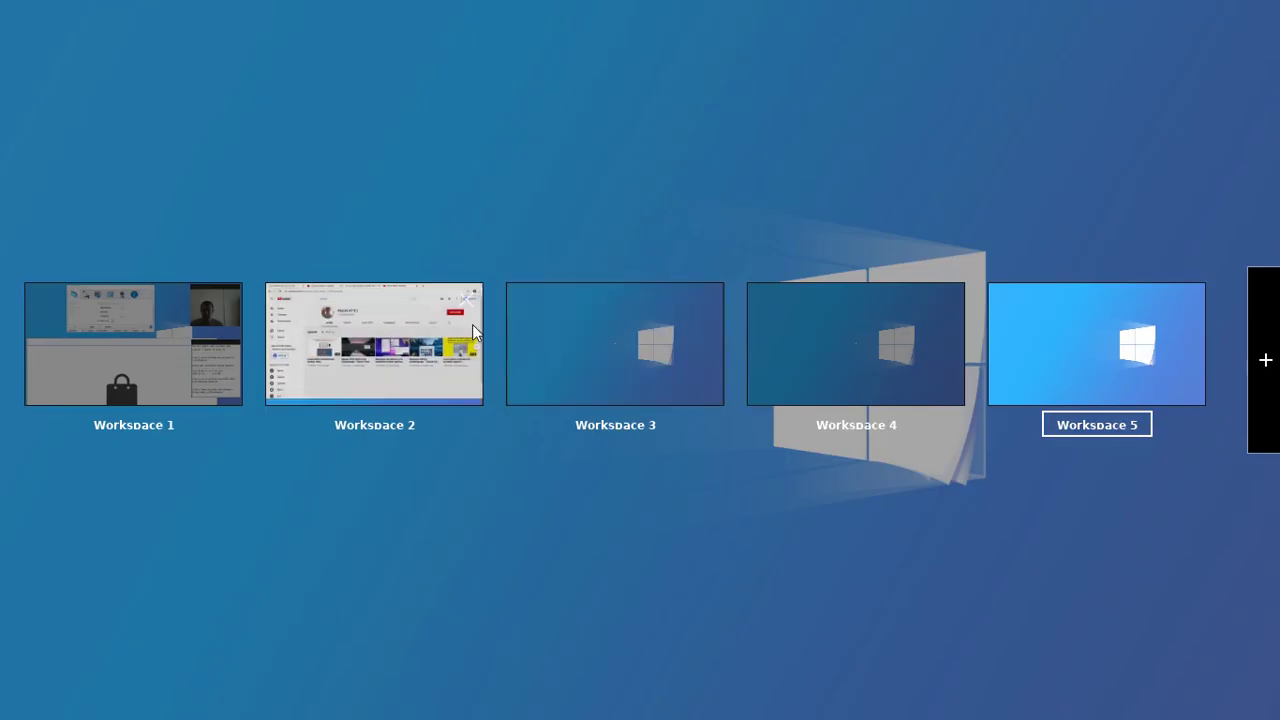
left_click_drag(405, 305, 163, 328)
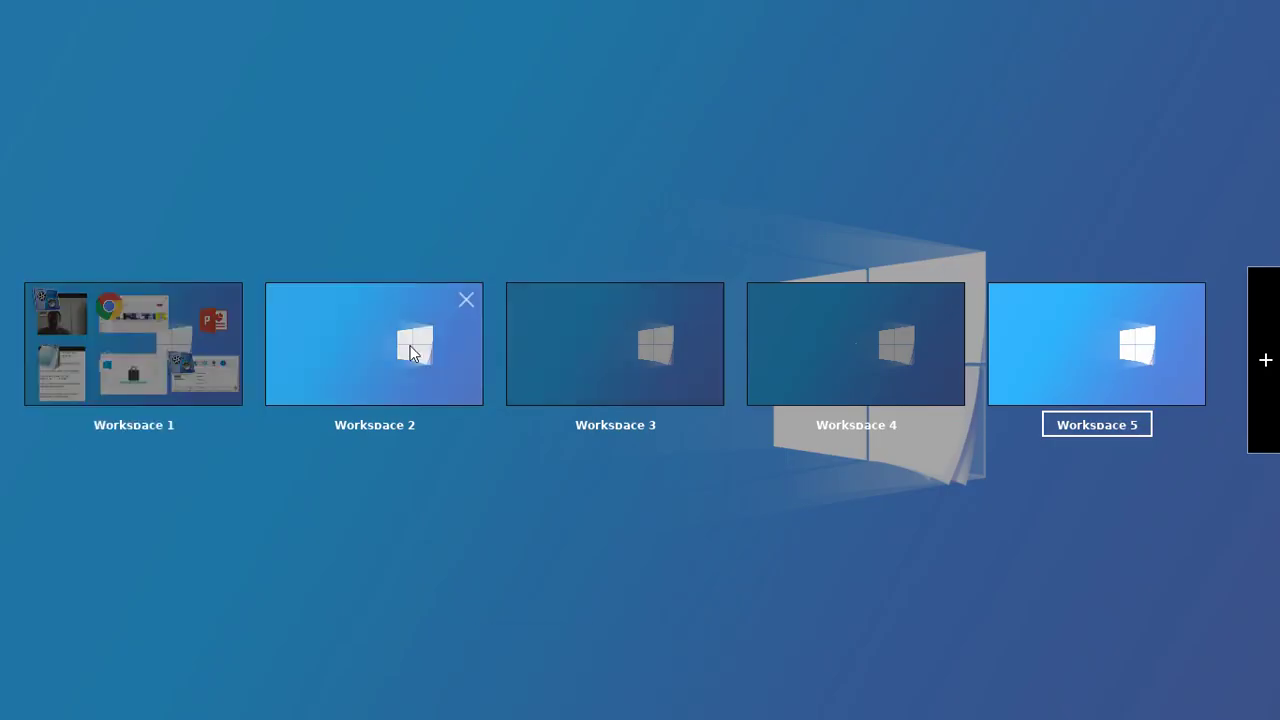
left_click(408, 349)
left_click(195, 701)
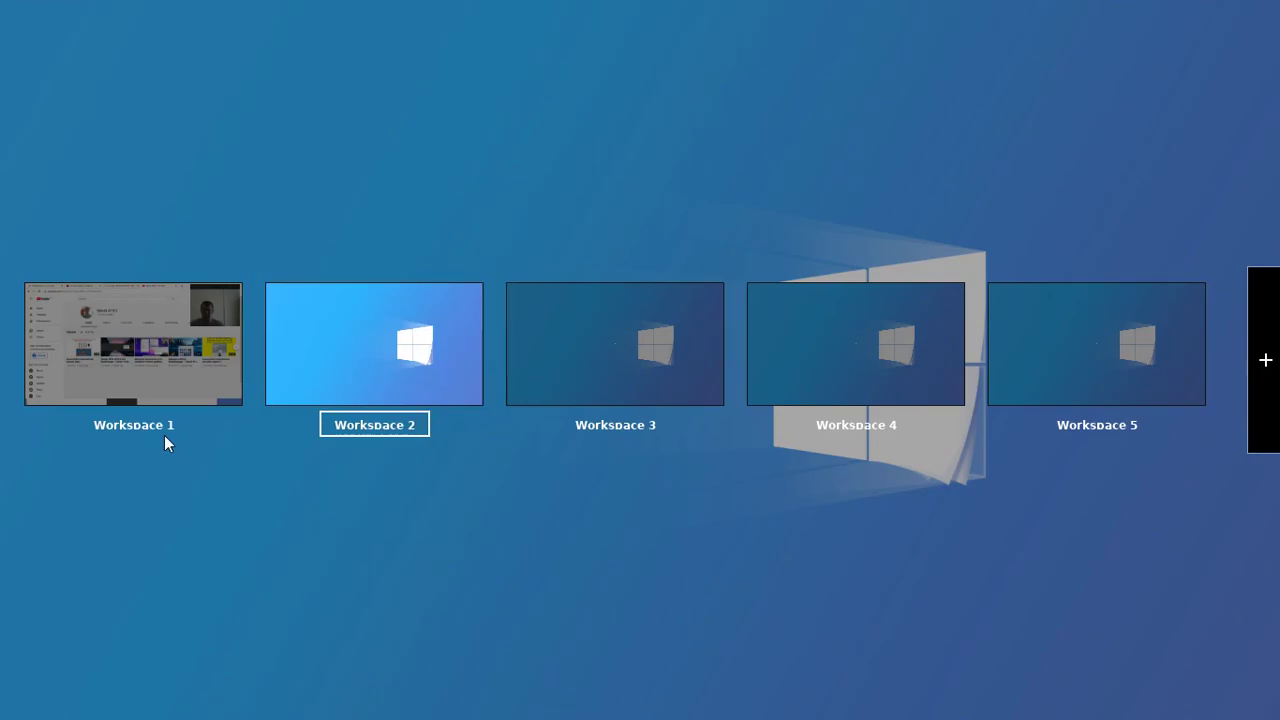
left_click(135, 345)
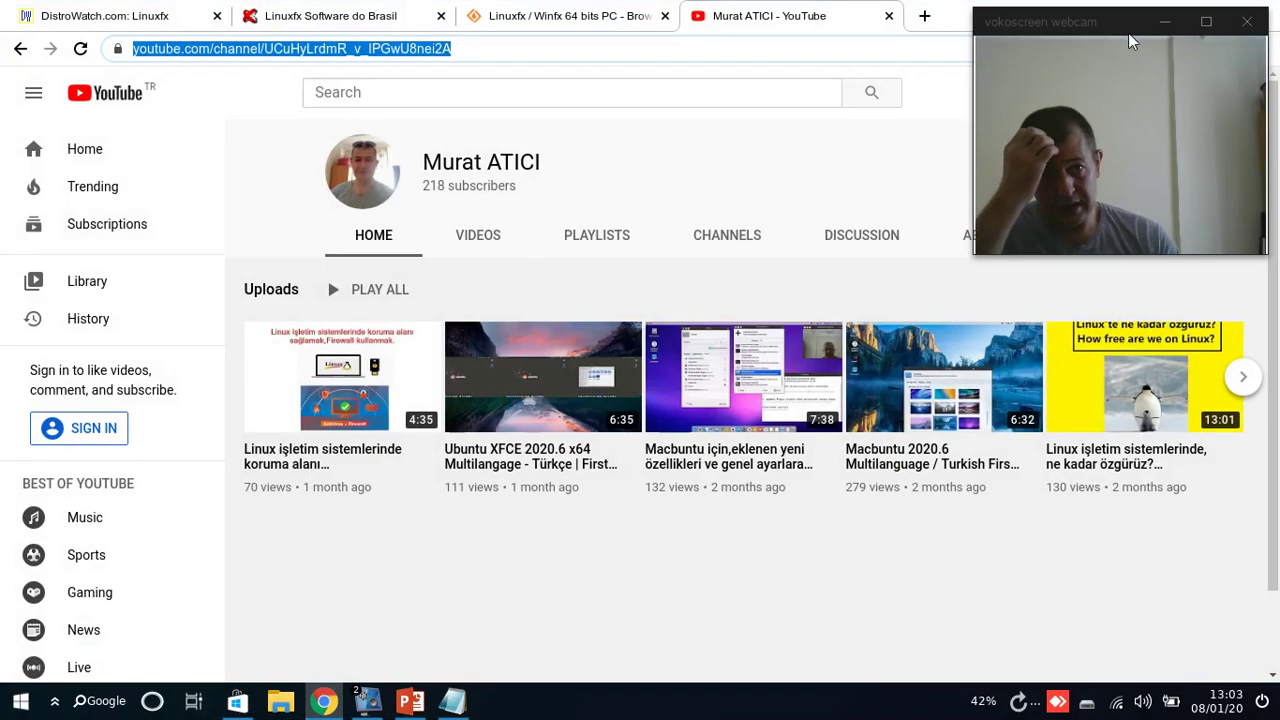
Step: Shift the webcam window slightly down, show the SourceForge files page, and highlight its Linuxfx / Winfx 64 bits PC title
left_click_drag(1122, 22, 1124, 53)
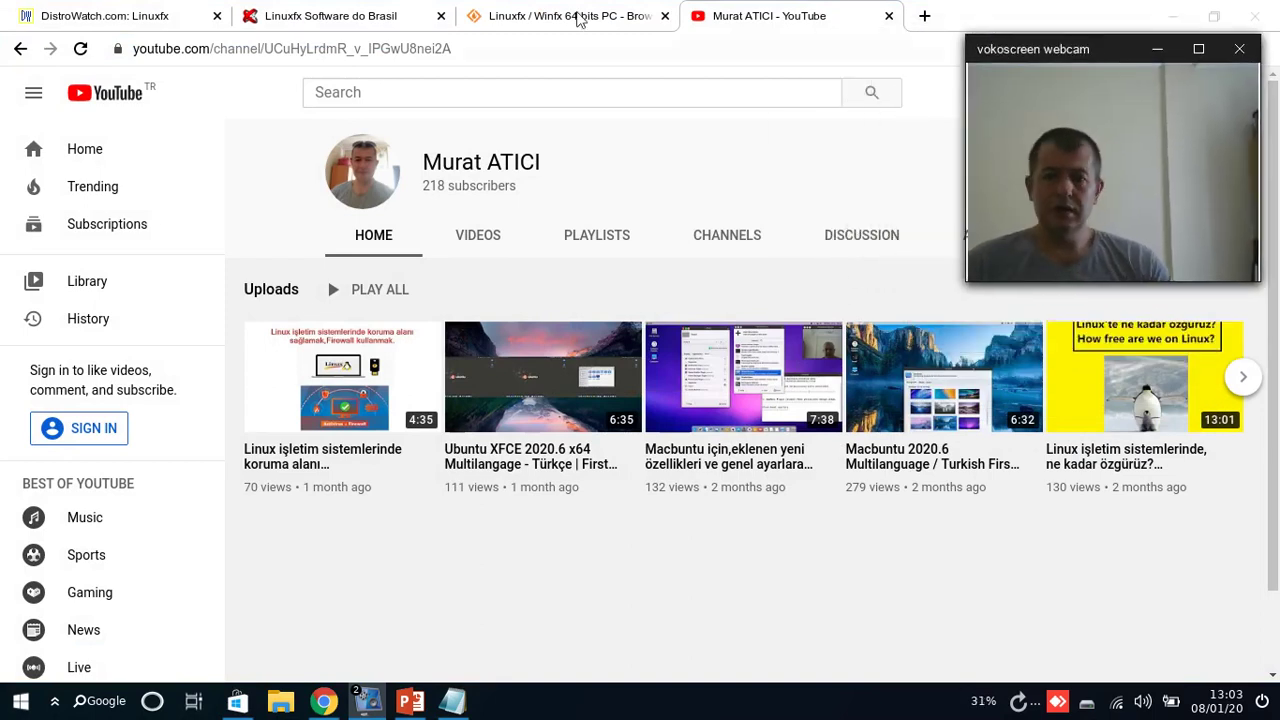
left_click(566, 15)
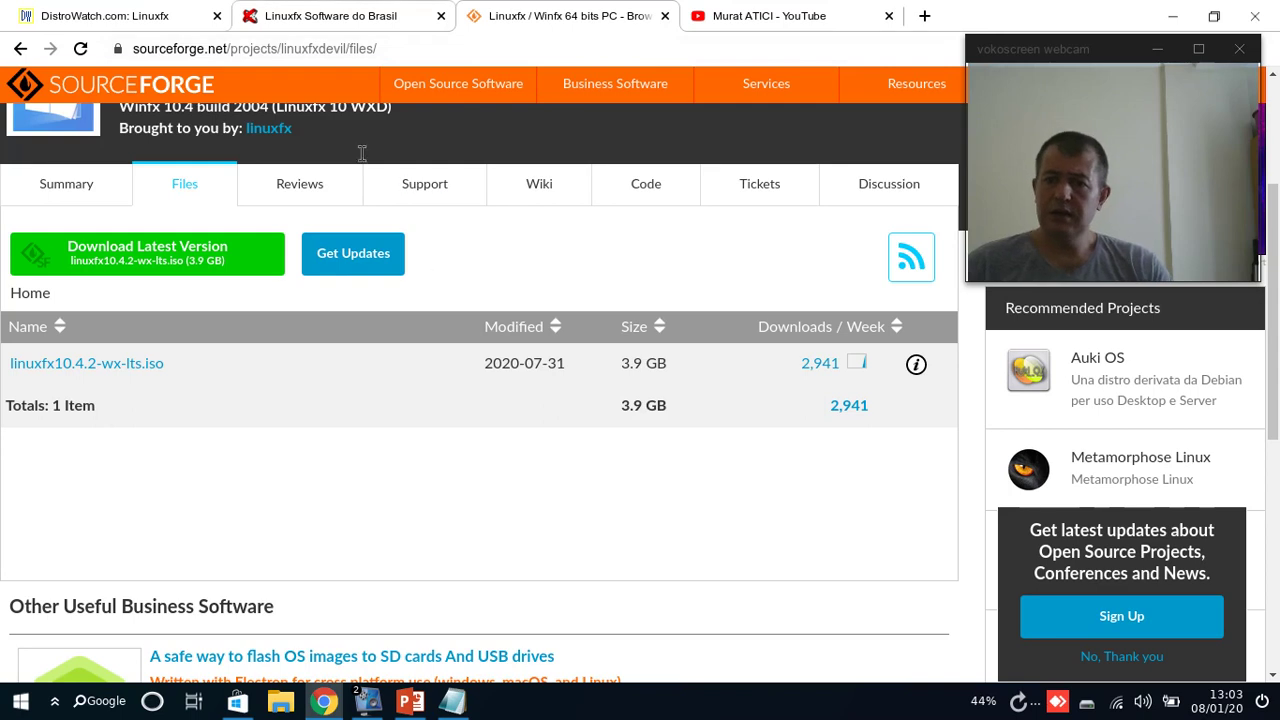
scroll(464, 388, "up", 2)
left_click_drag(698, 260, 113, 276)
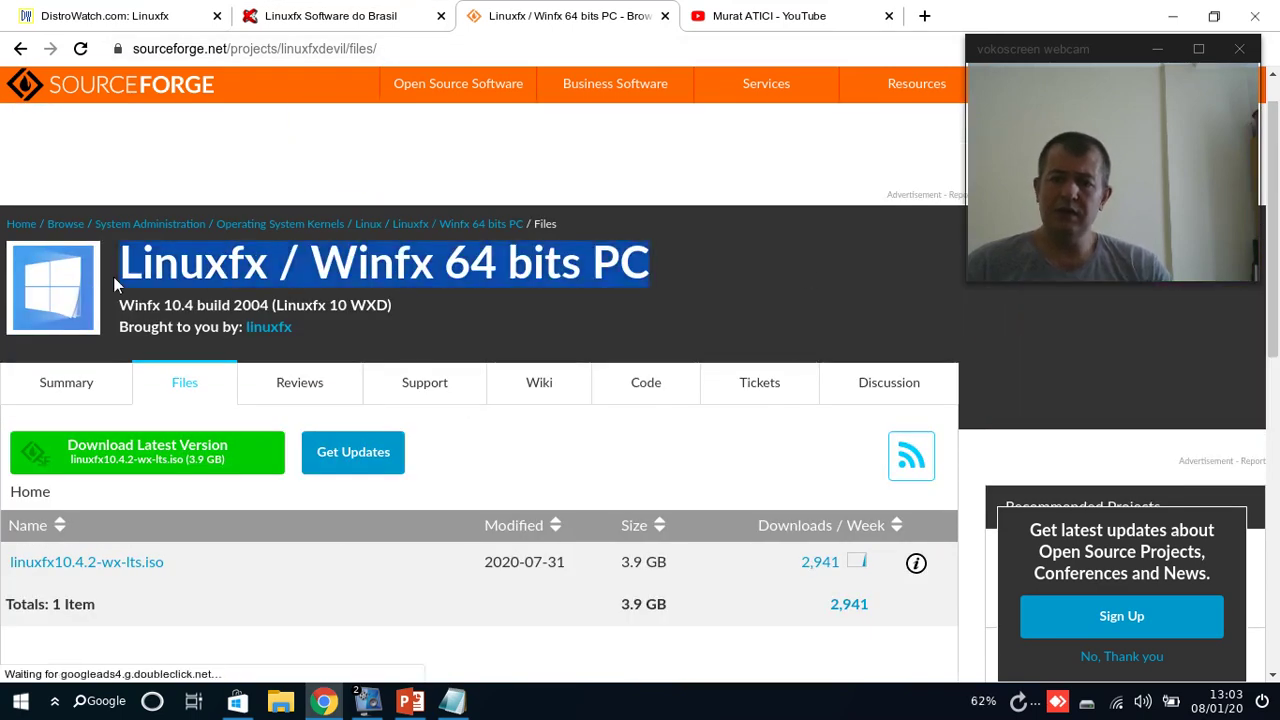
mouse_move(905, 75)
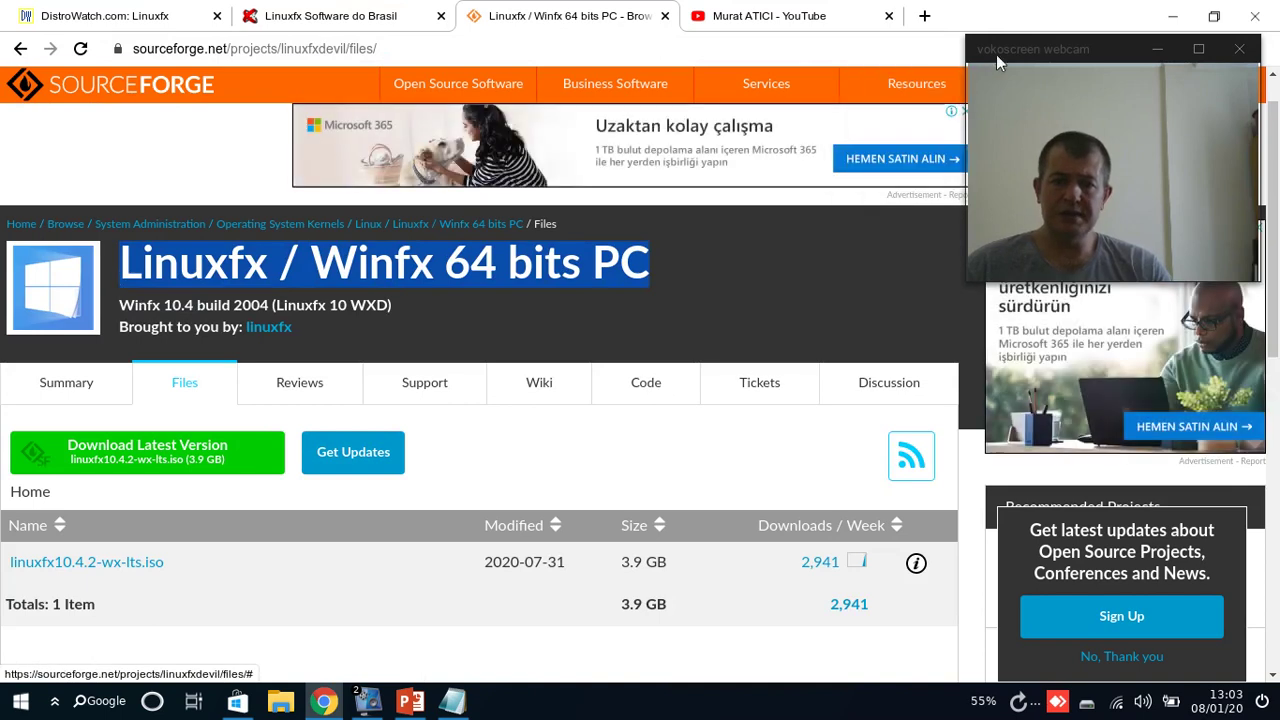
Step: Examine the description at the top of the DistroWatch Linuxfx page, moving the webcam window clear of the browser's controls
left_click_drag(1109, 51, 1128, 80)
left_click(129, 20)
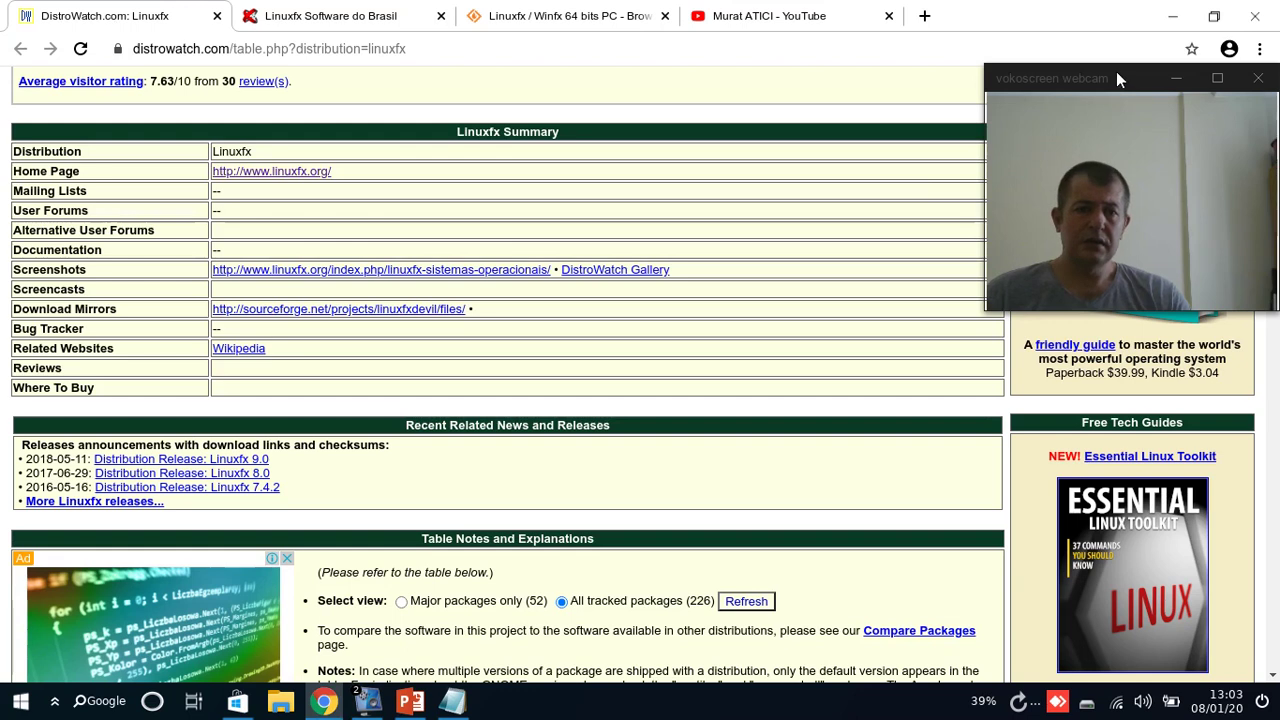
left_click_drag(1118, 79, 1046, 92)
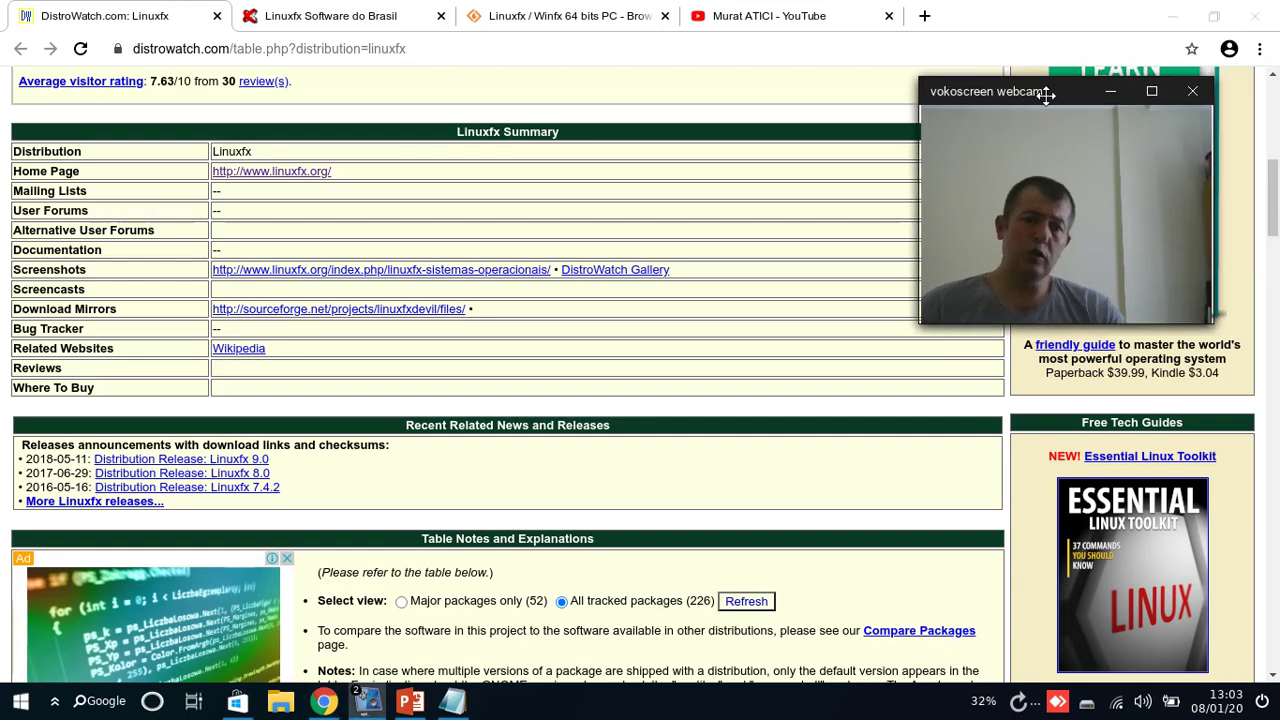
left_click_drag(913, 216, 918, 214)
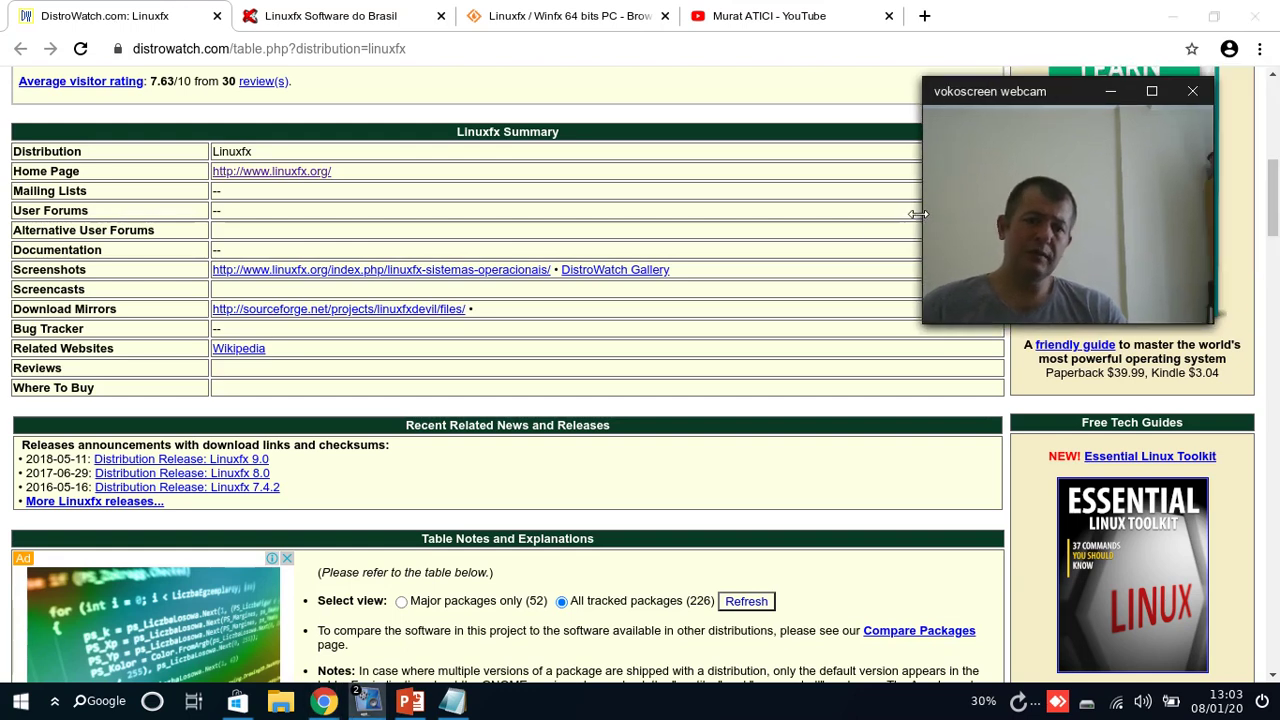
left_click_drag(1042, 103, 1054, 195)
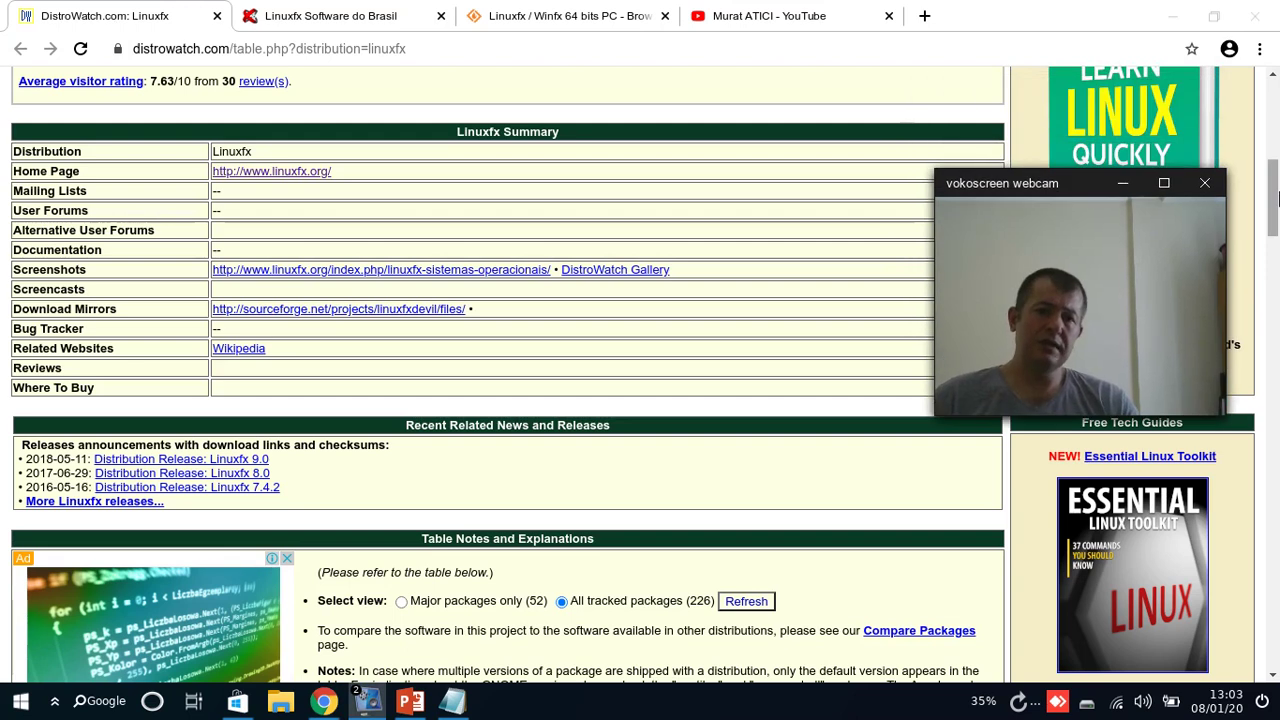
left_click_drag(1276, 207, 1276, 148)
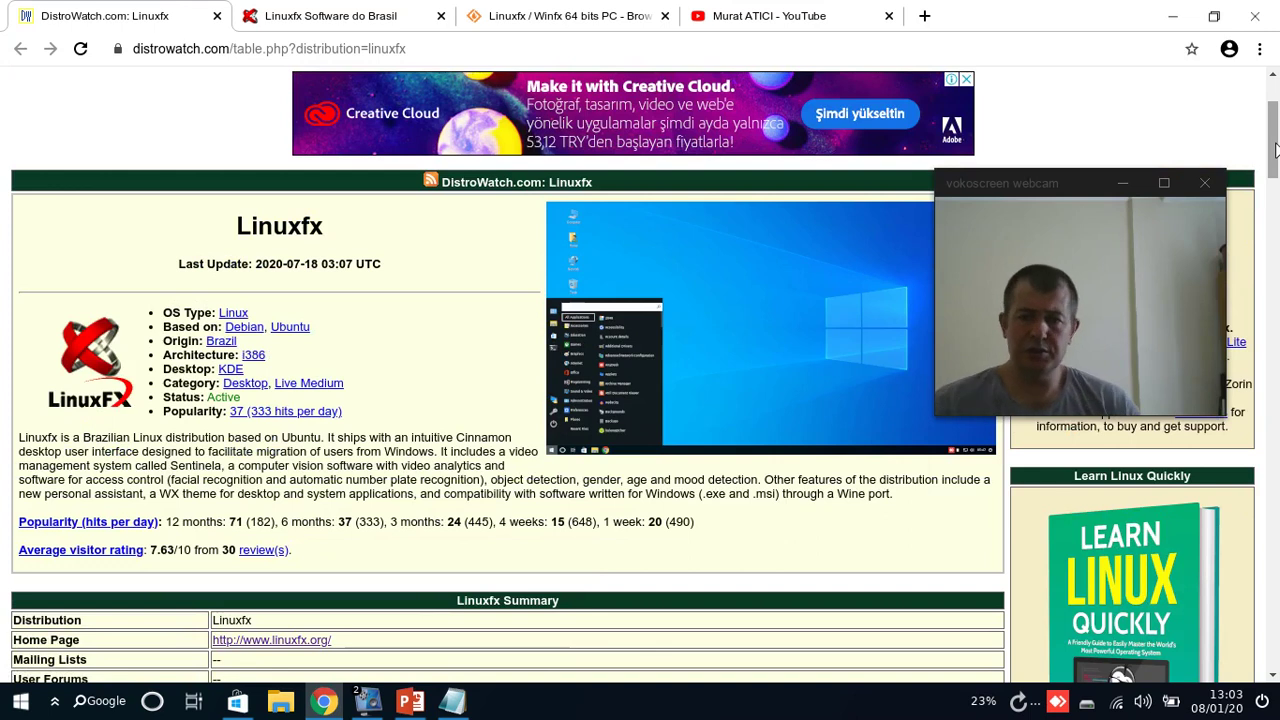
Step: Examine the linuxfx10.4.2-wx-lts.iso entry on the SourceForge files page, expanding its checksum details and collapsing them again
left_click(615, 25)
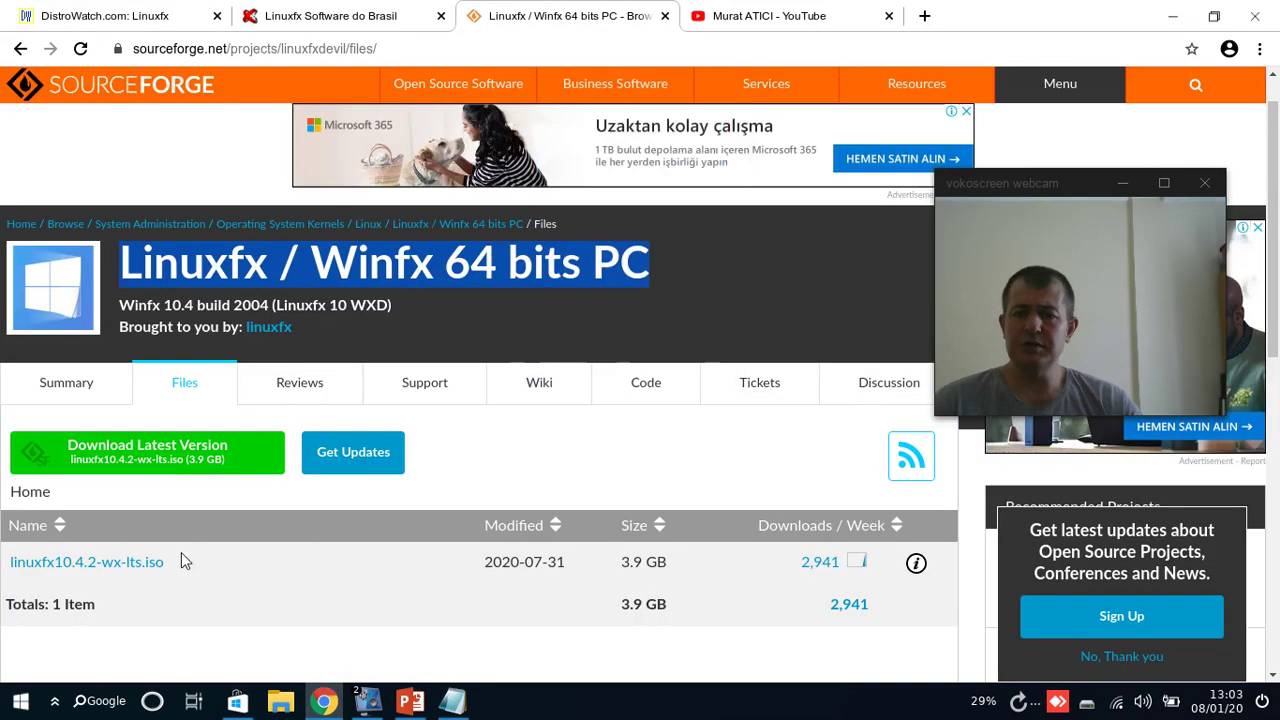
scroll(181, 552, "down", 1)
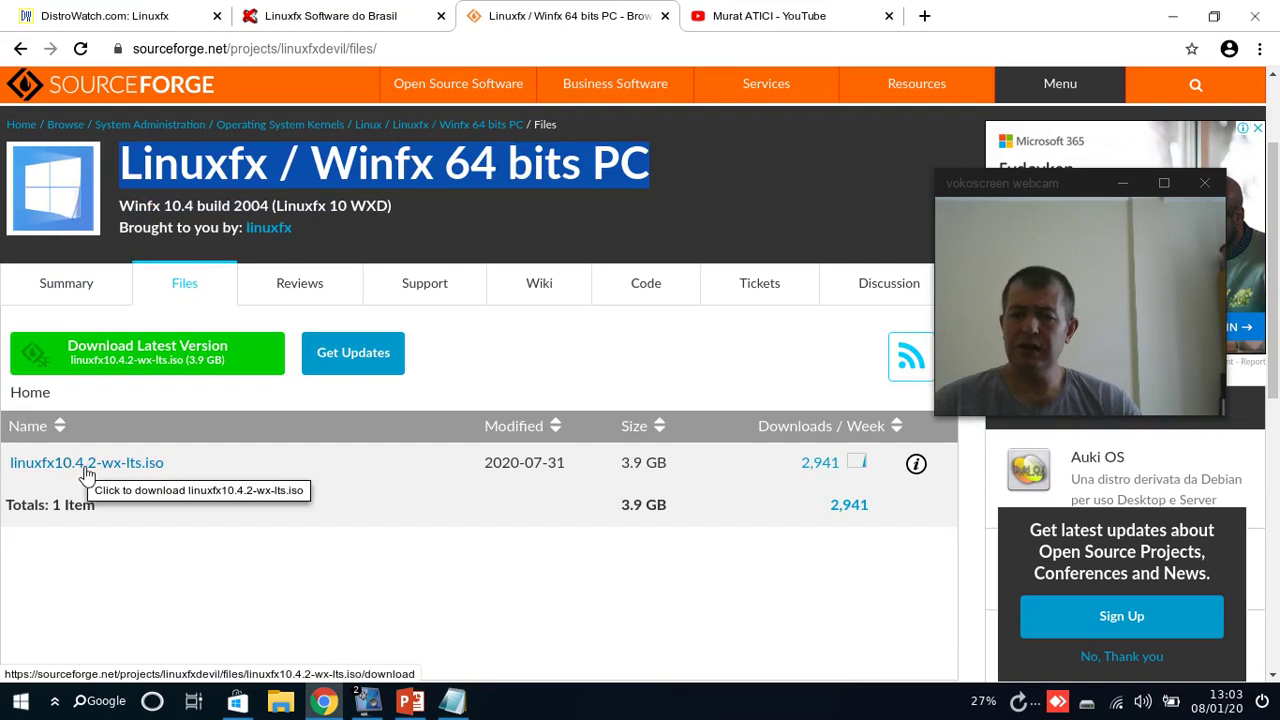
scroll(891, 471, "down", 1)
left_click_drag(1273, 246, 1275, 290)
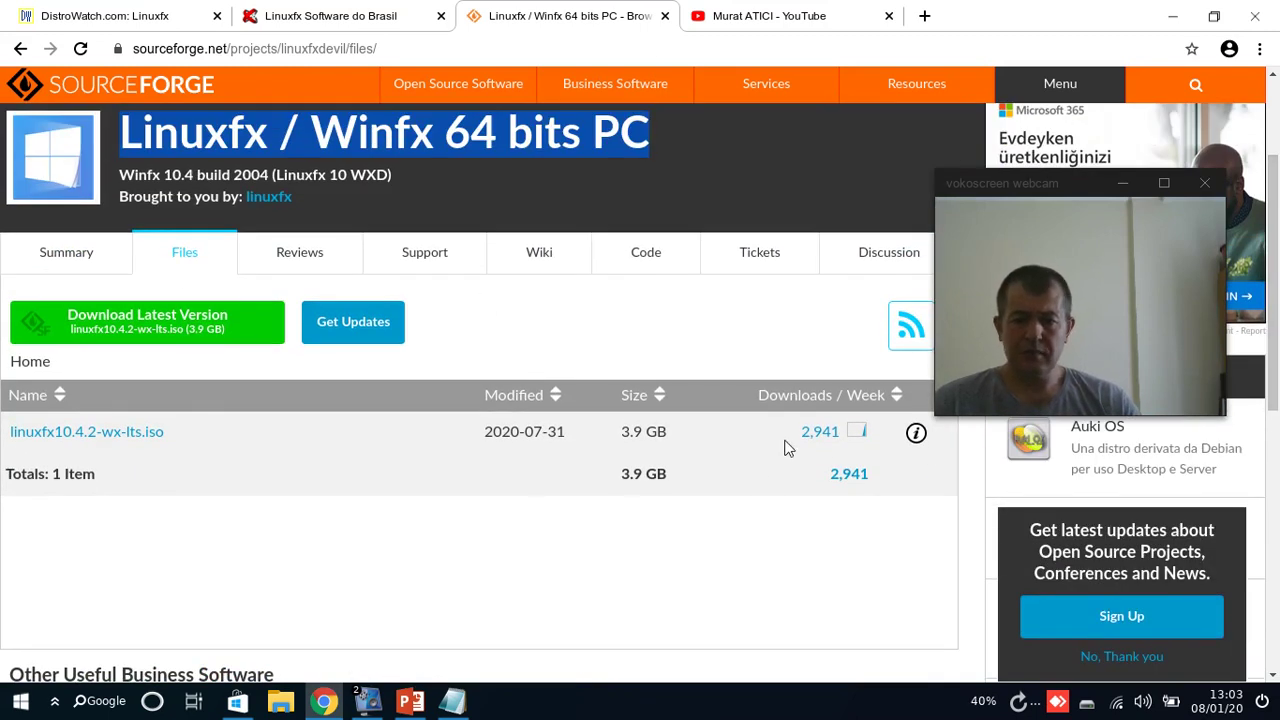
left_click(916, 433)
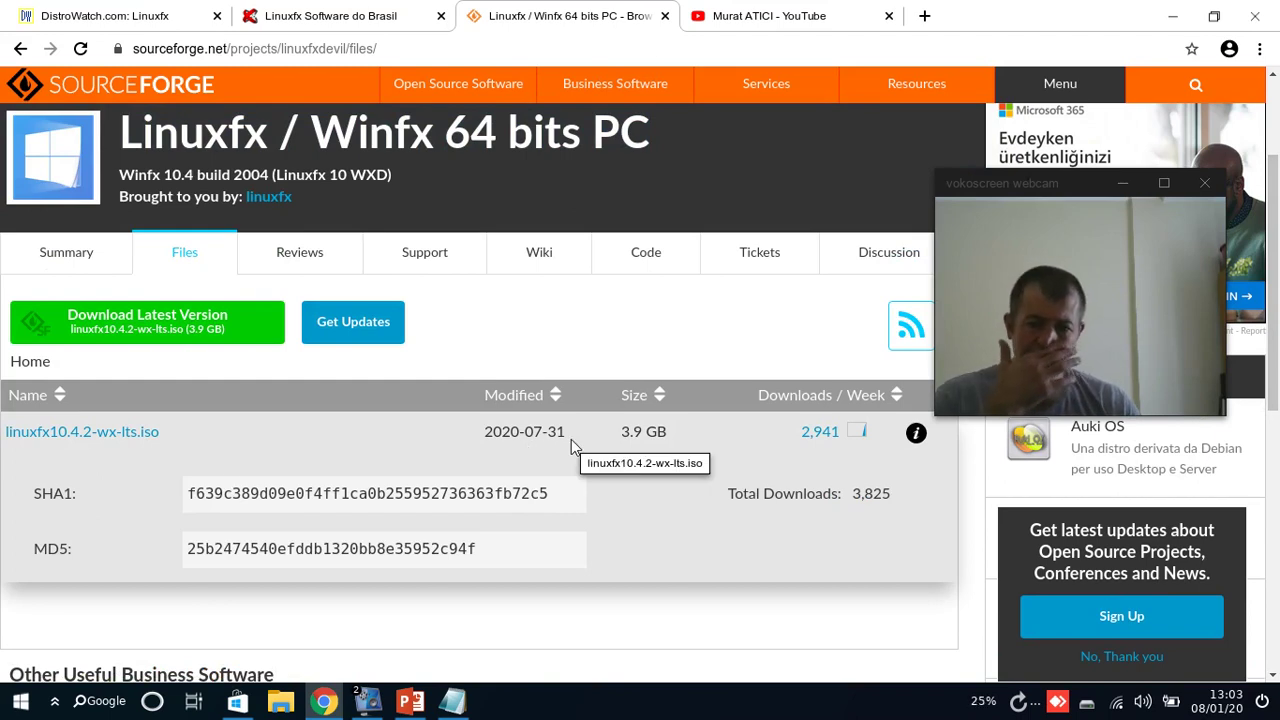
left_click(917, 437)
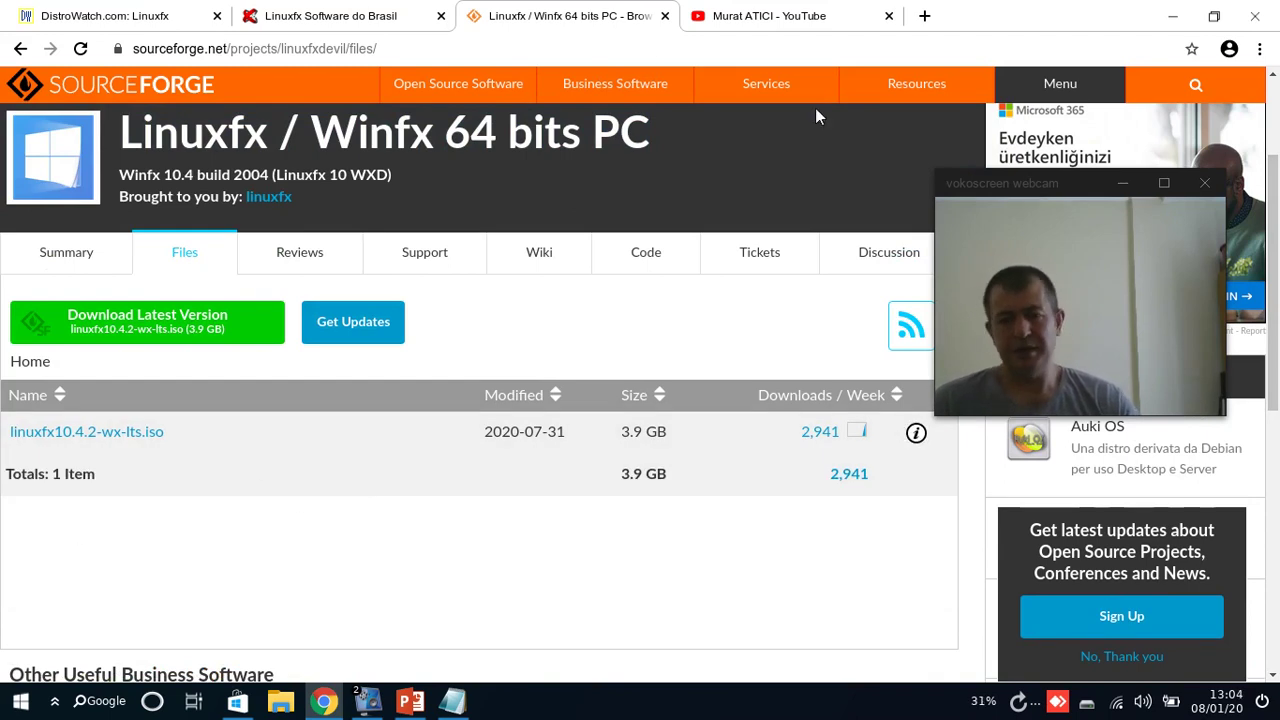
Step: Revisit the YouTube channel page and highlight its name, view the linuxfx.org home page, and return to the DistroWatch page
left_click(785, 18)
left_click_drag(423, 162, 657, 190)
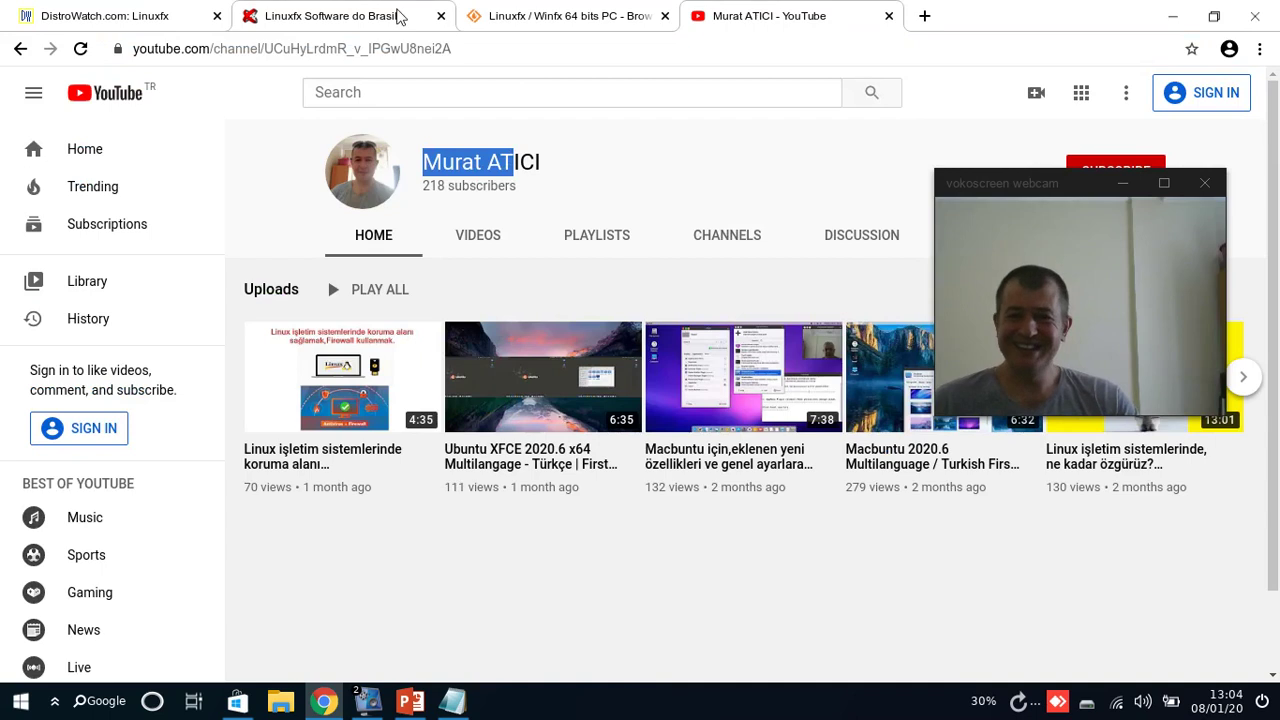
left_click(400, 14)
scroll(562, 358, "down", 1)
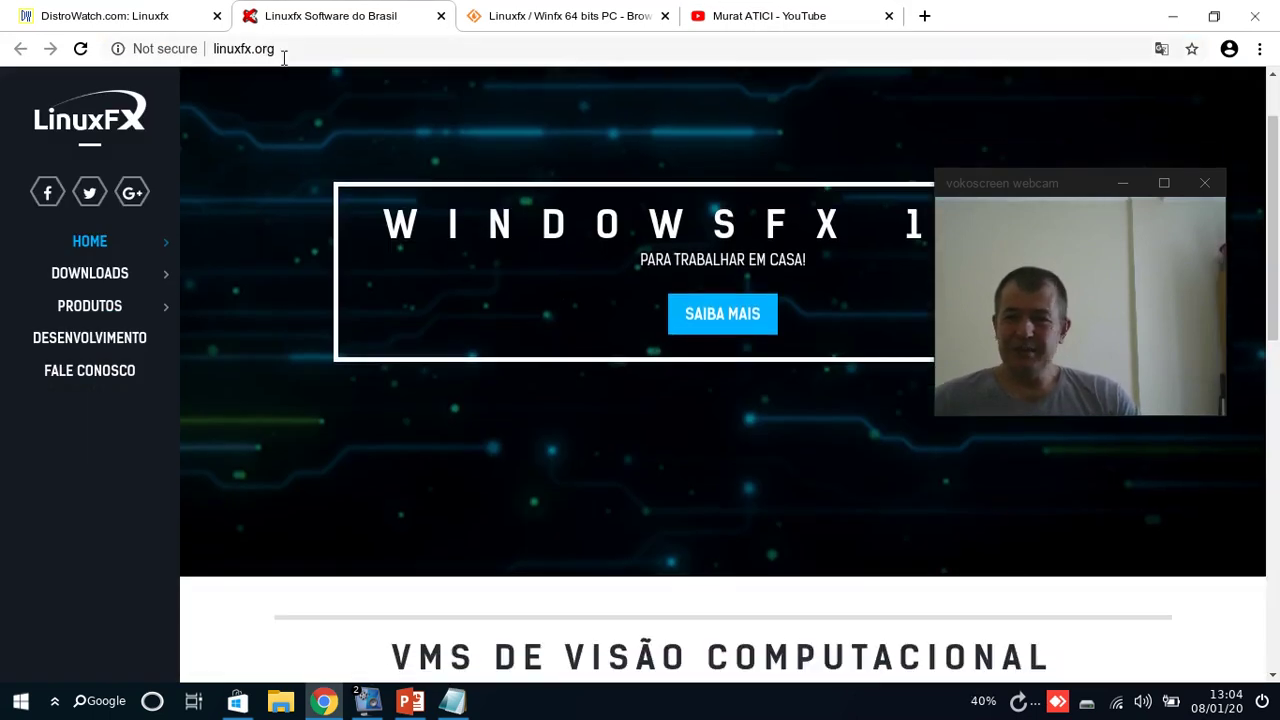
left_click(284, 58)
left_click(110, 15)
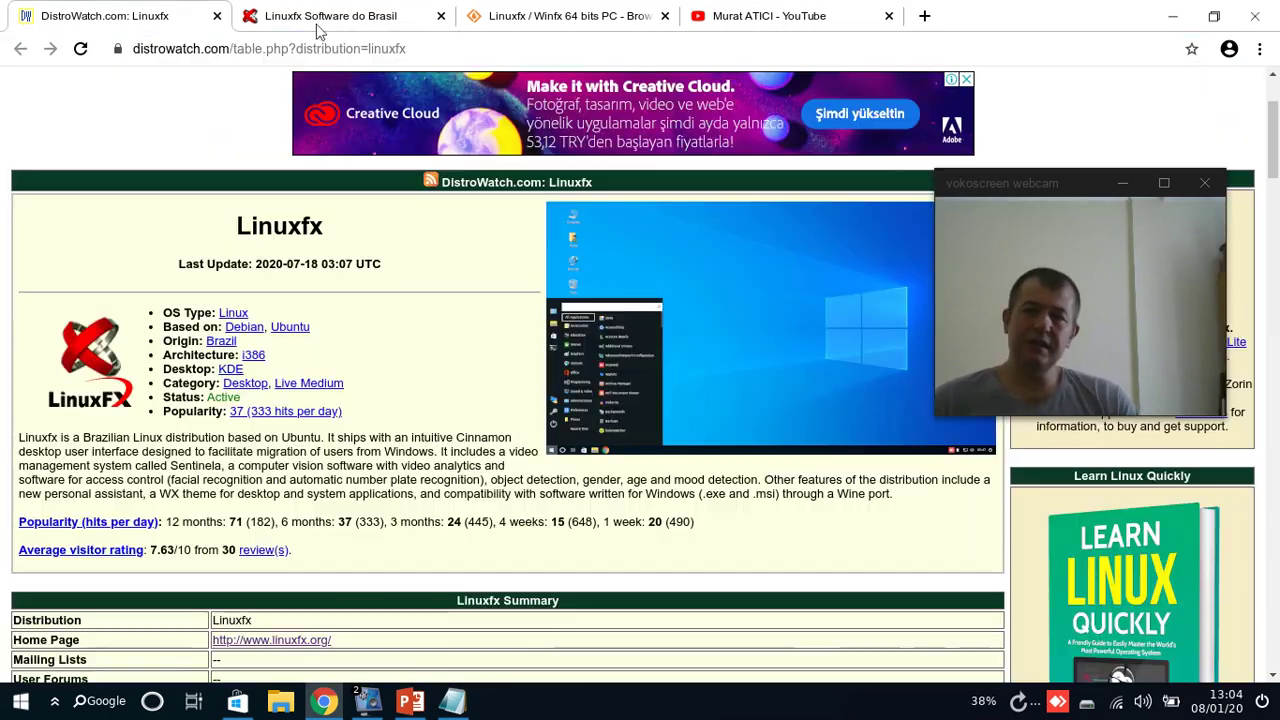
Step: Revisit the linuxfx.org, SourceForge files and YouTube channel pages, and minimize the browser
left_click(320, 18)
left_click(570, 10)
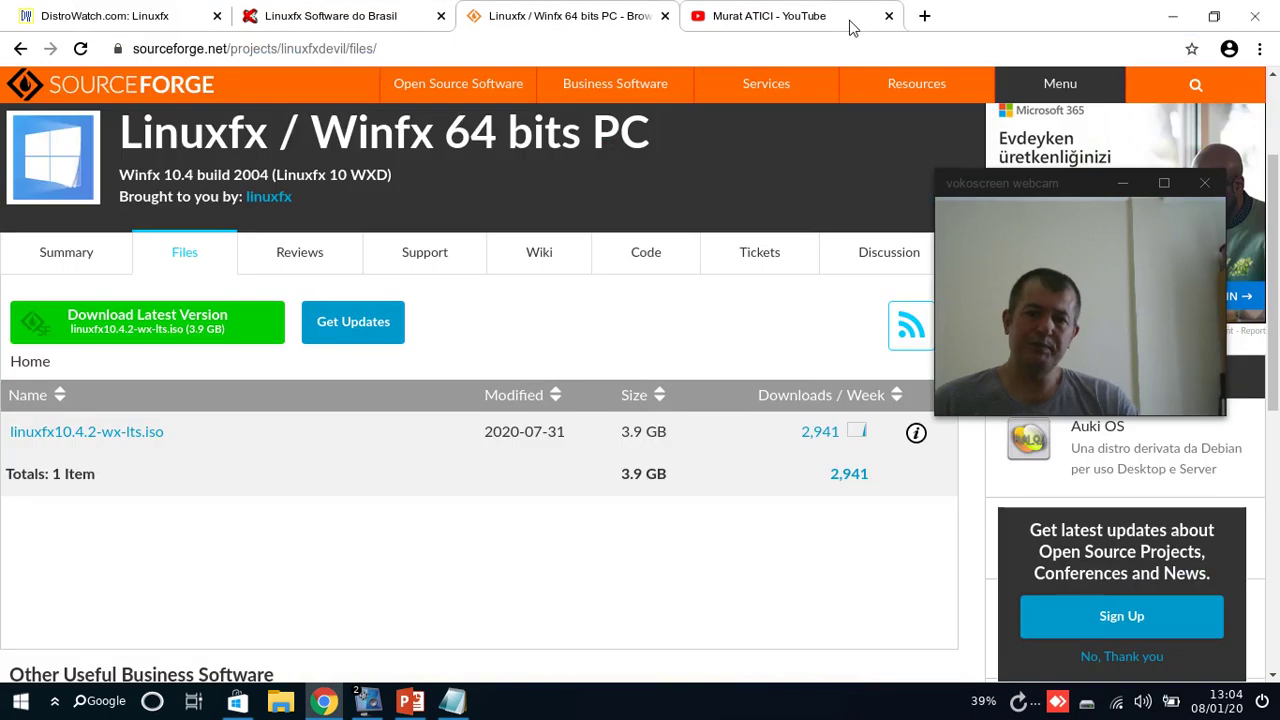
left_click(775, 18)
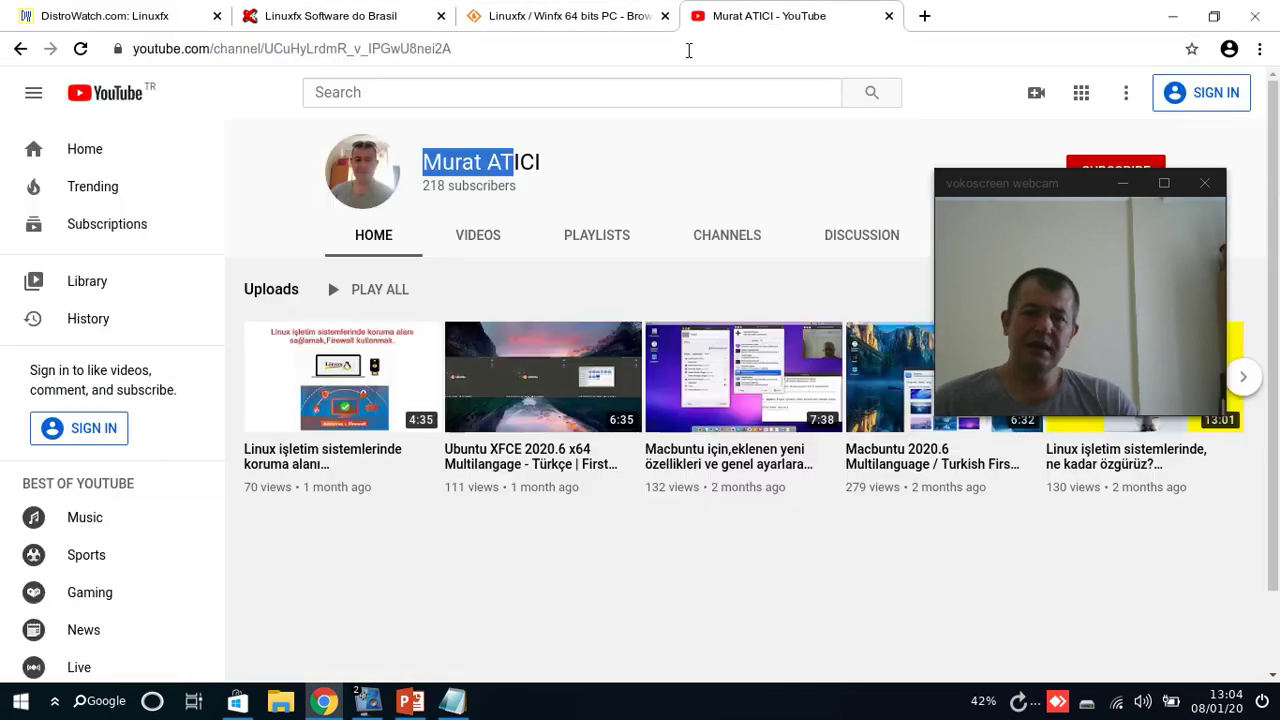
left_click(1166, 16)
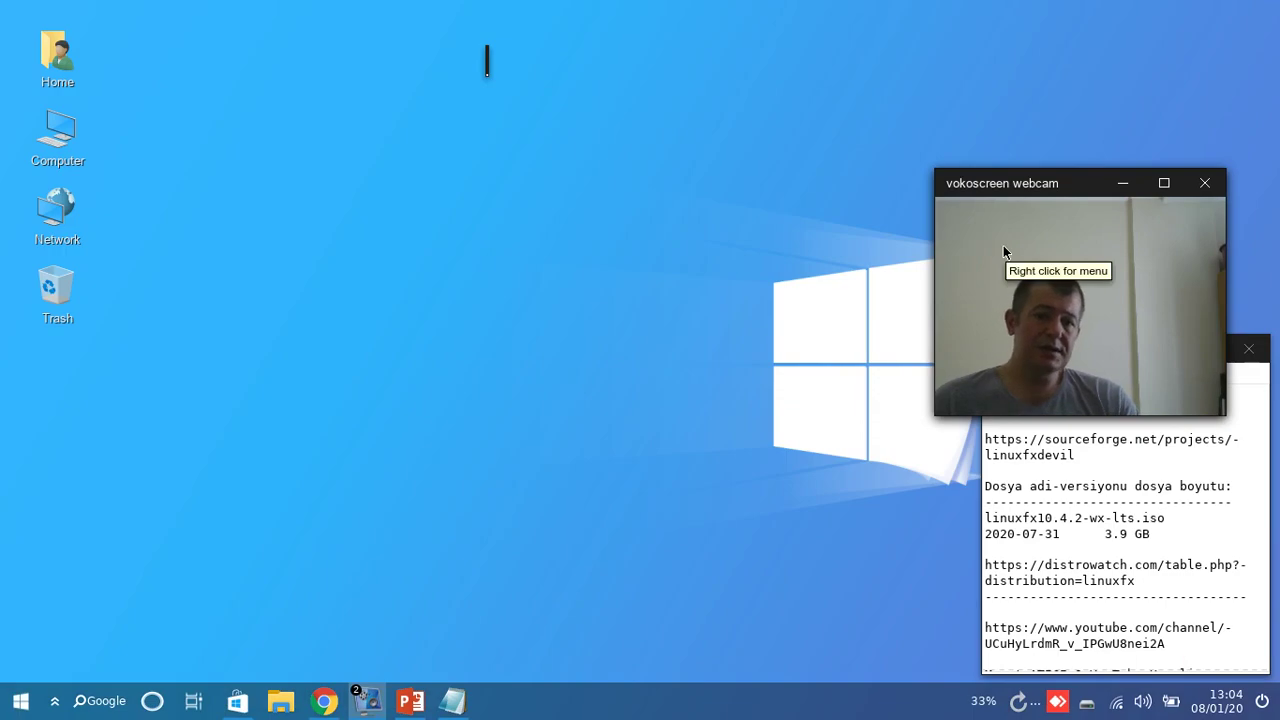
Step: Park the webcam and Mousepad windows against the desktop's right edge, and close the leftover Impress window
left_click_drag(1044, 181, 1103, 14)
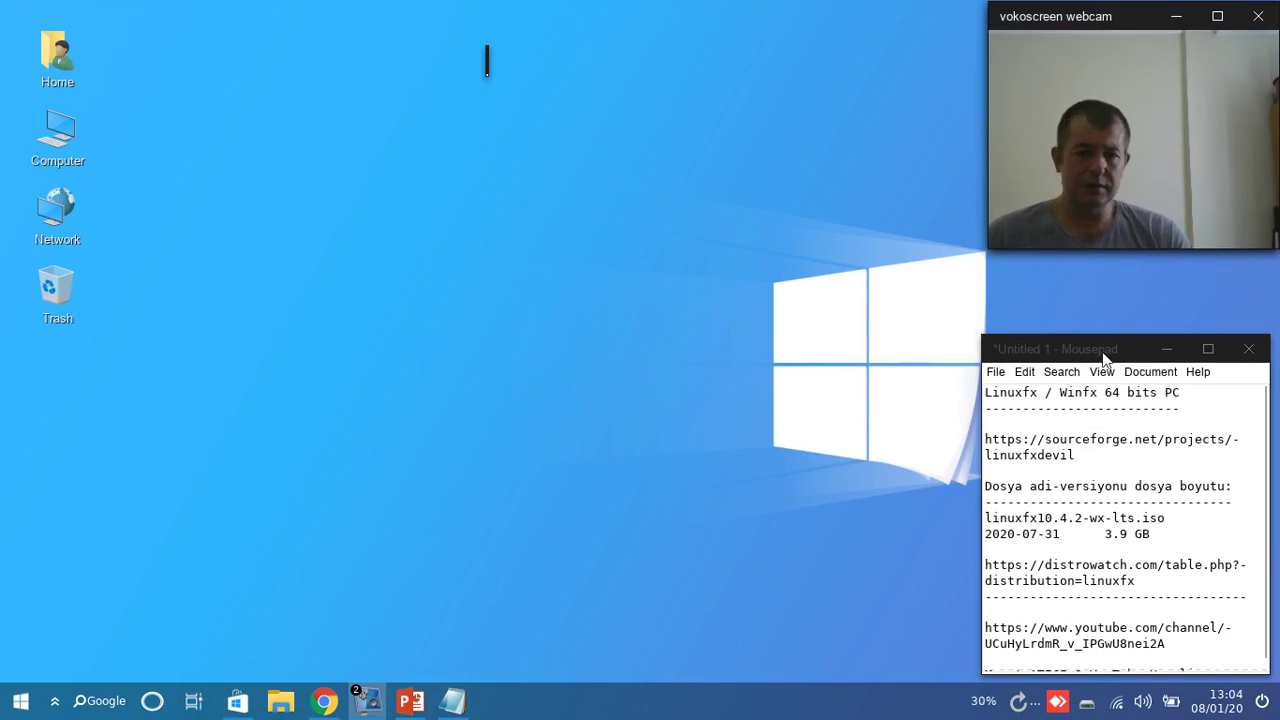
left_click_drag(1105, 357, 1114, 348)
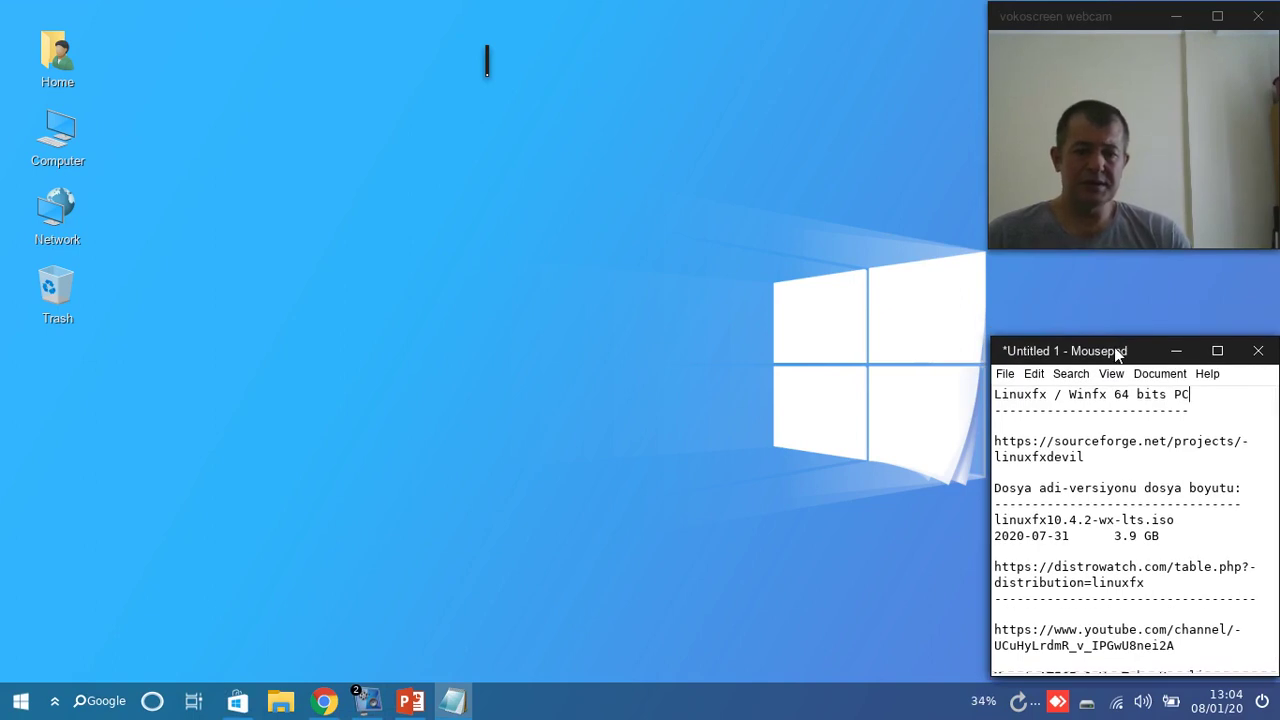
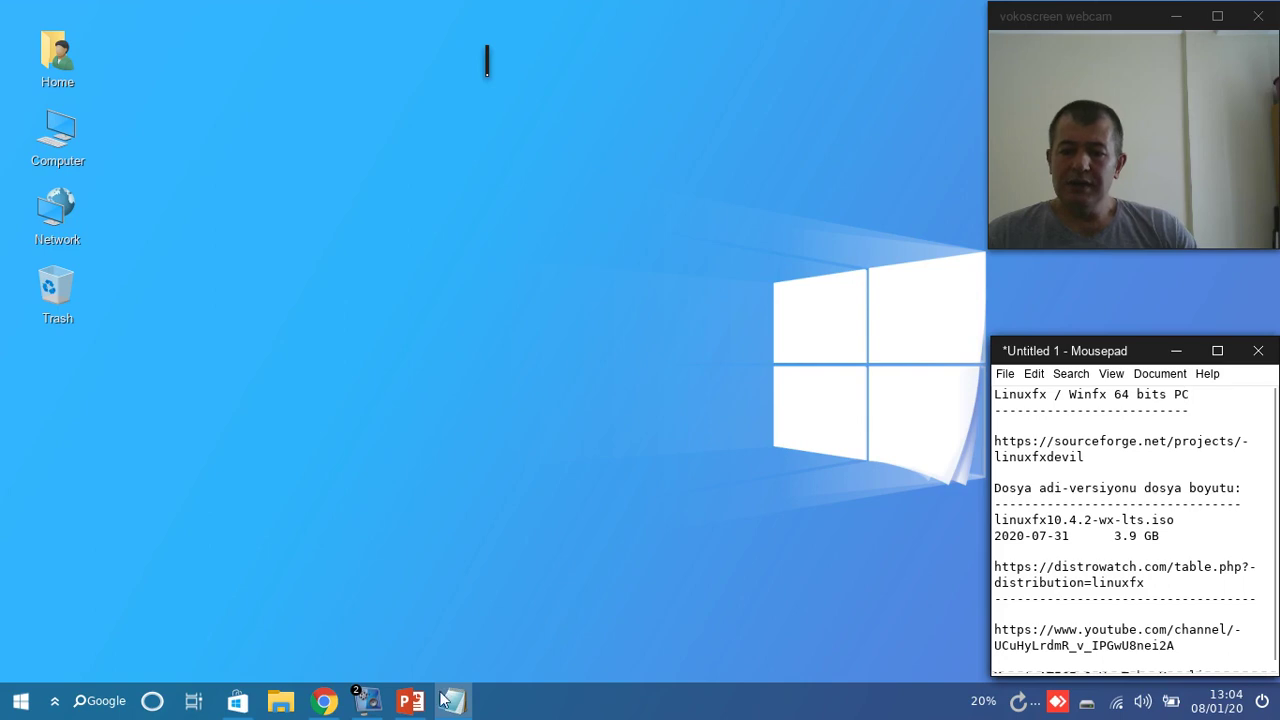
right_click(410, 700)
left_click(411, 666)
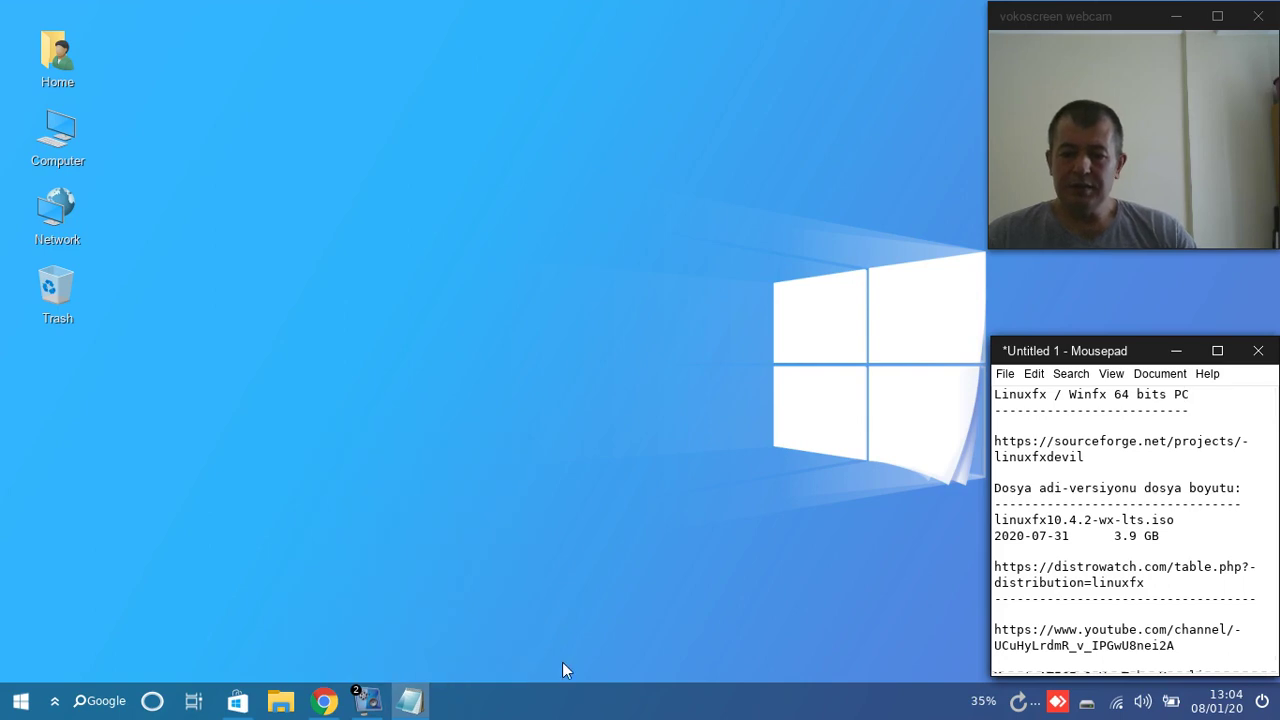
Step: Launch LibreOffice from the Office applications category and bring up that category's list again
left_click(20, 700)
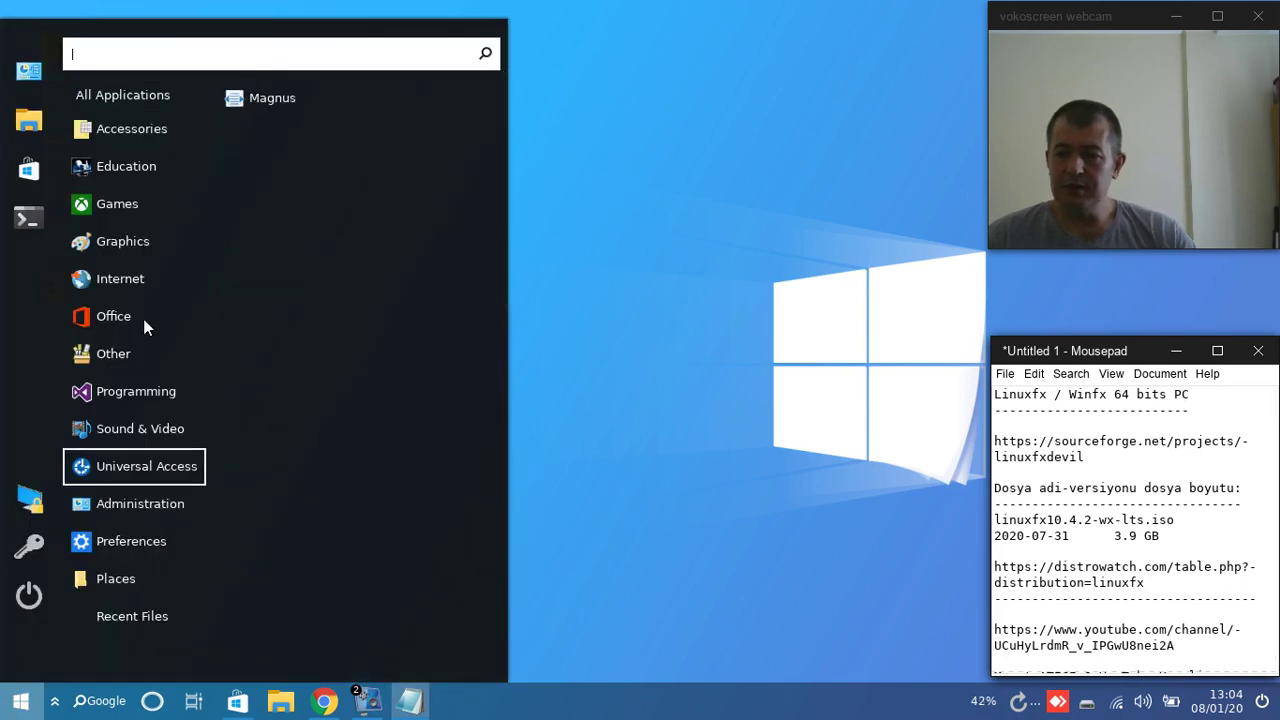
mouse_move(144, 327)
left_click(323, 178)
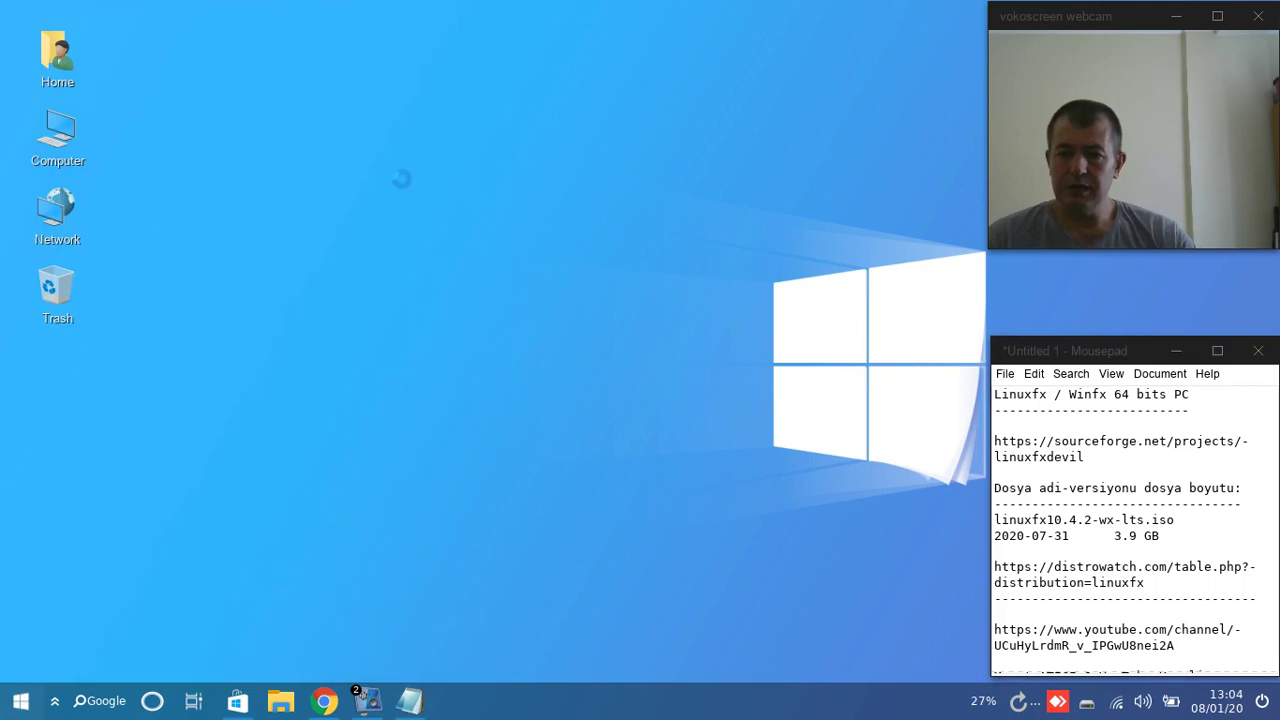
key("super")
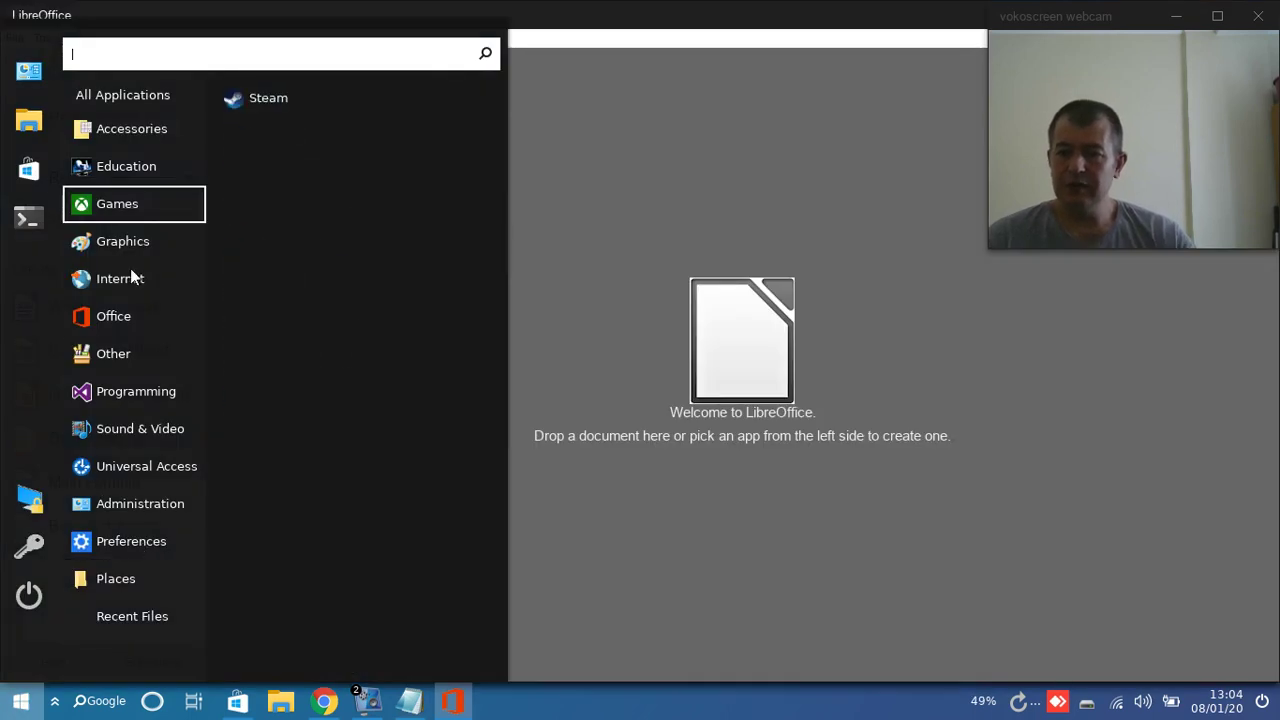
mouse_move(134, 307)
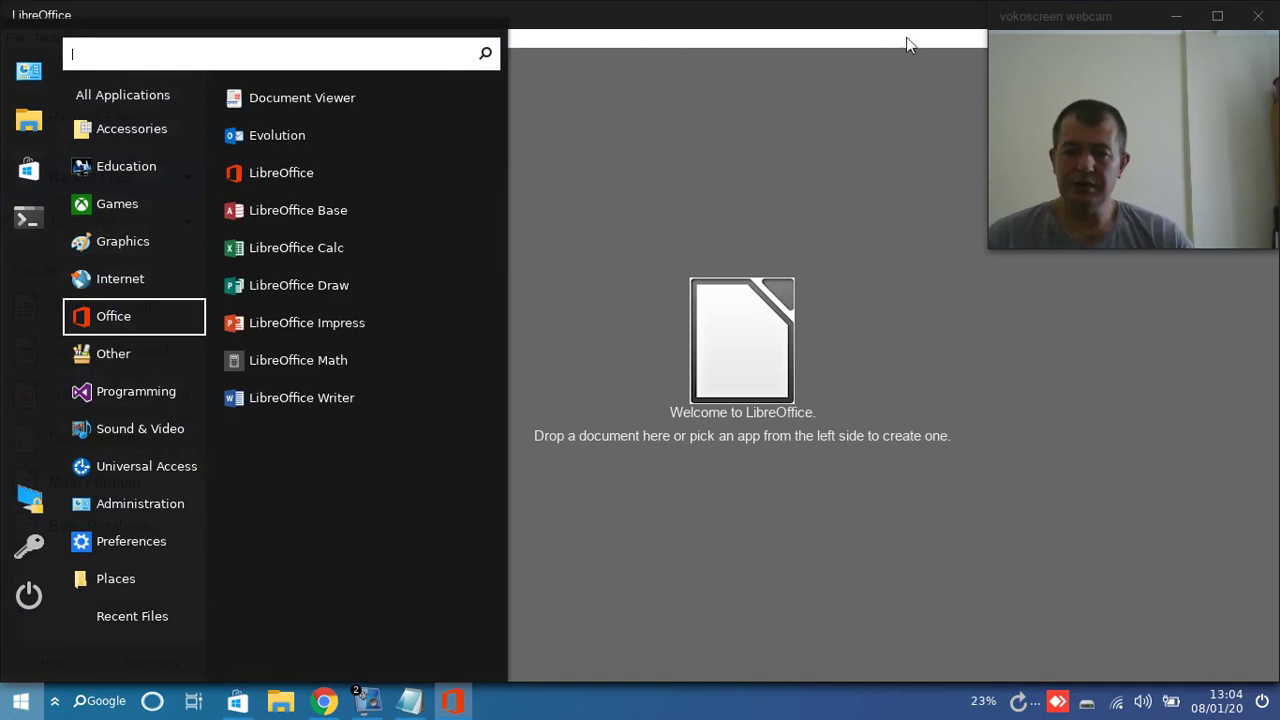
Step: View the version details in the About LibreOffice dialog, and start a blank Writer document
left_click(862, 16)
left_click(82, 38)
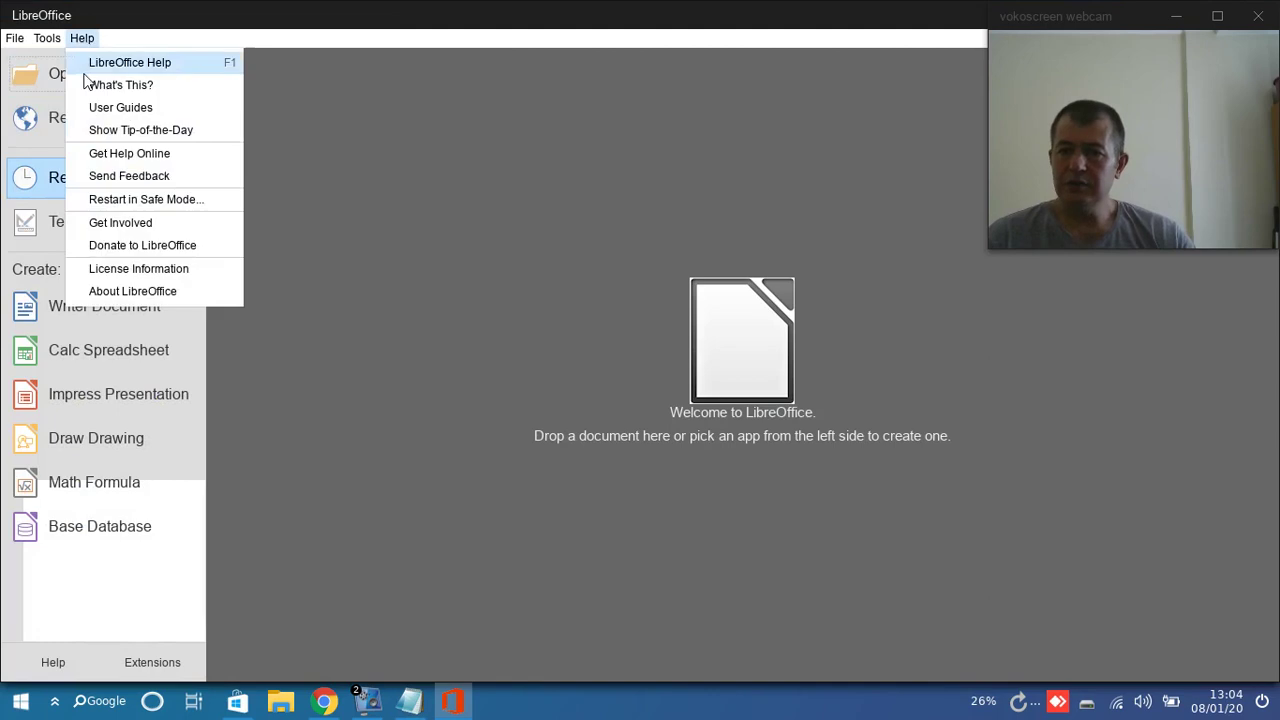
left_click(127, 291)
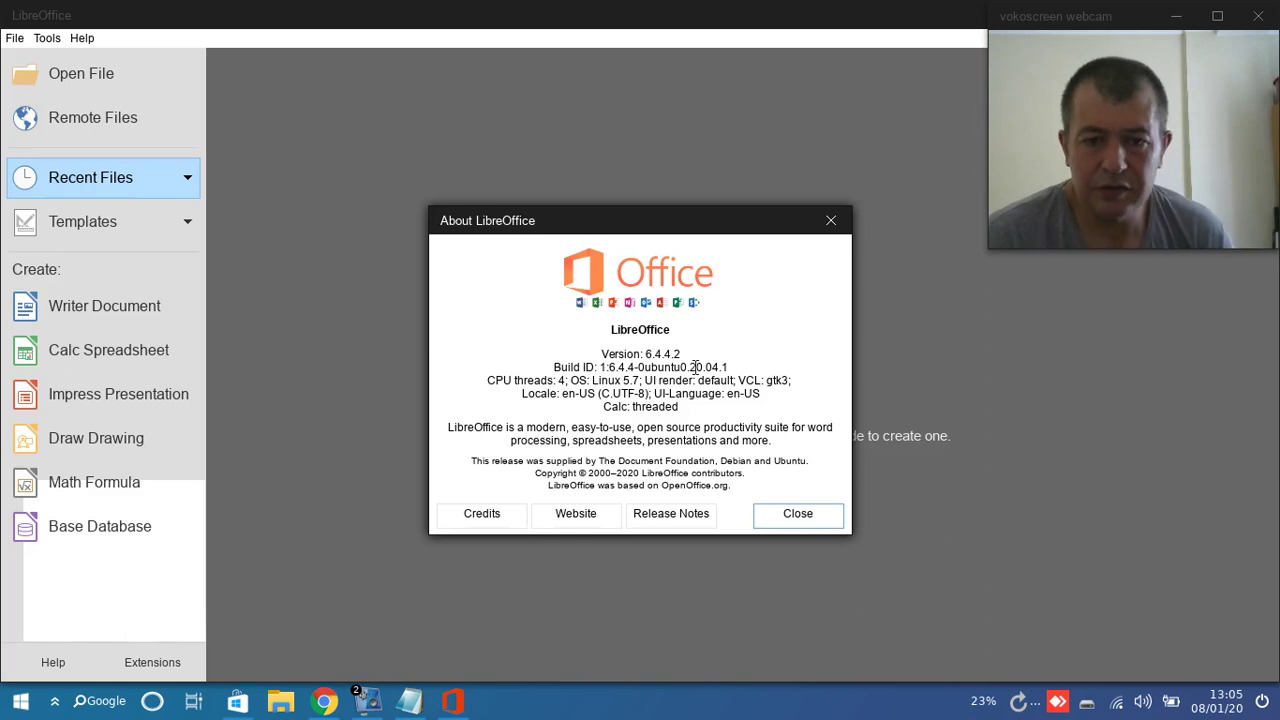
left_click(790, 516)
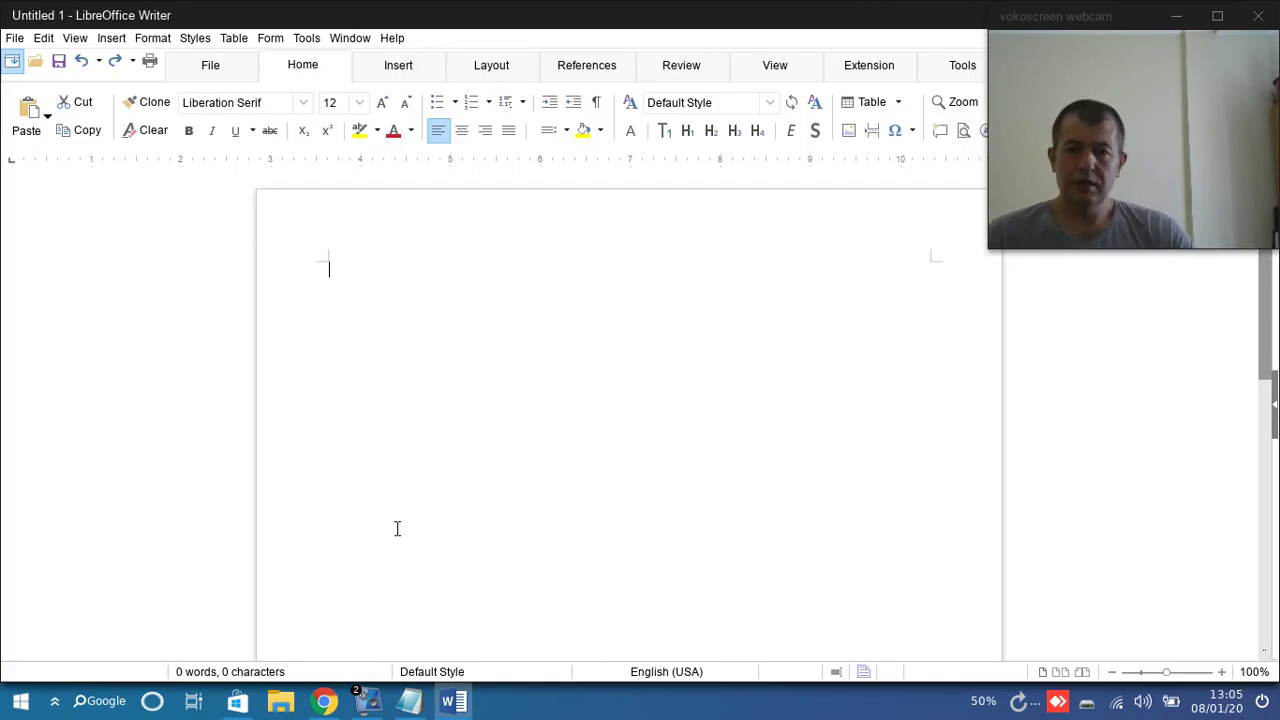
Step: Review the new document types offered in Writer, and create a presentation from the Beehive template
left_click(15, 38)
mouse_move(131, 63)
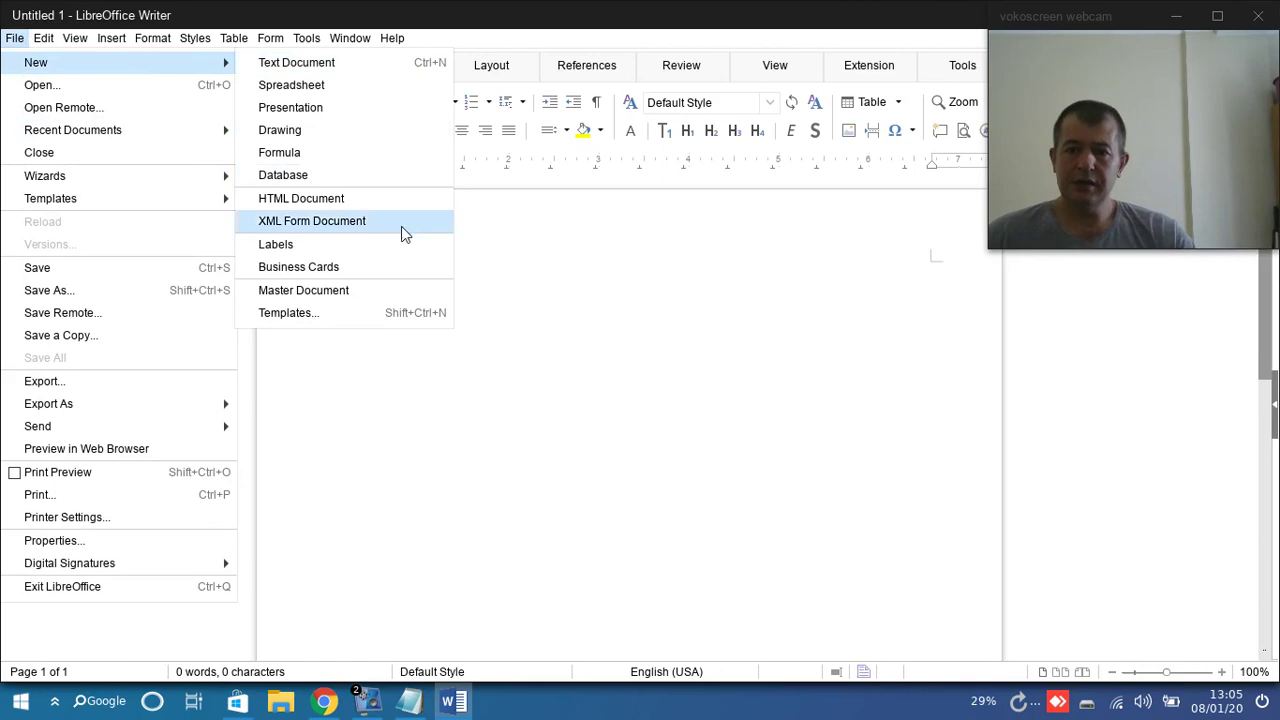
left_click(8, 39)
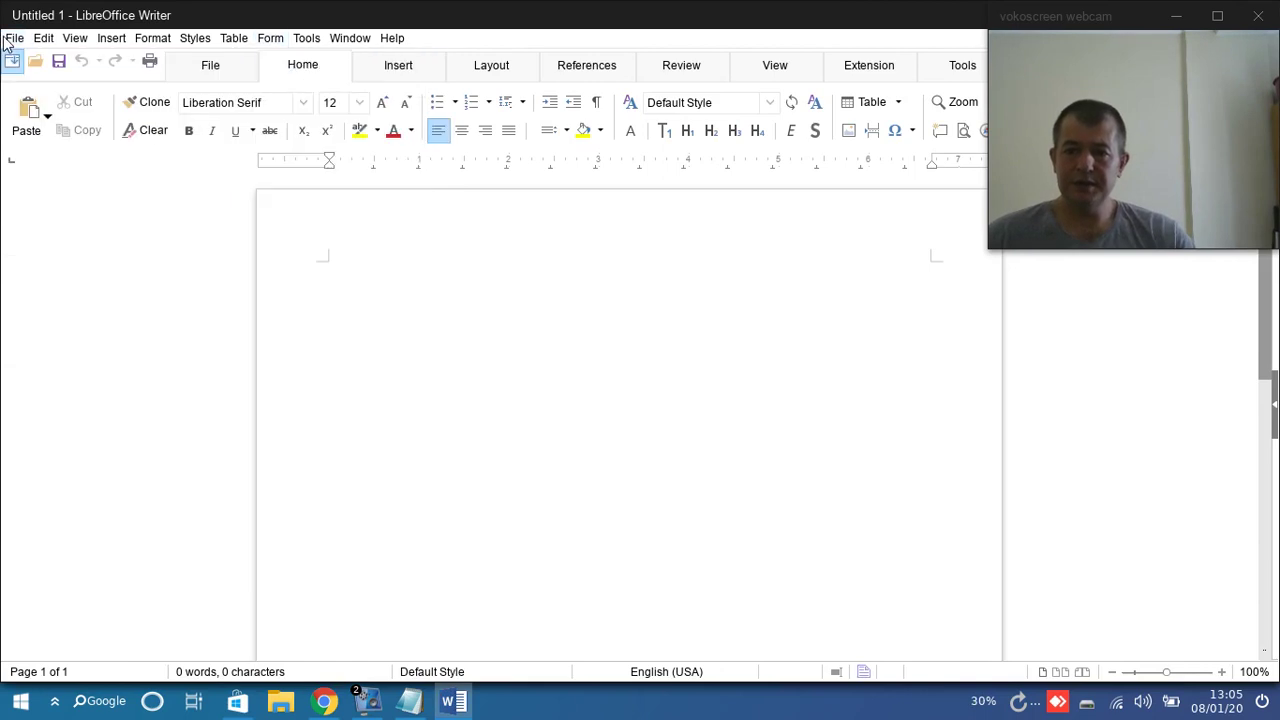
left_click(6, 39)
mouse_move(120, 62)
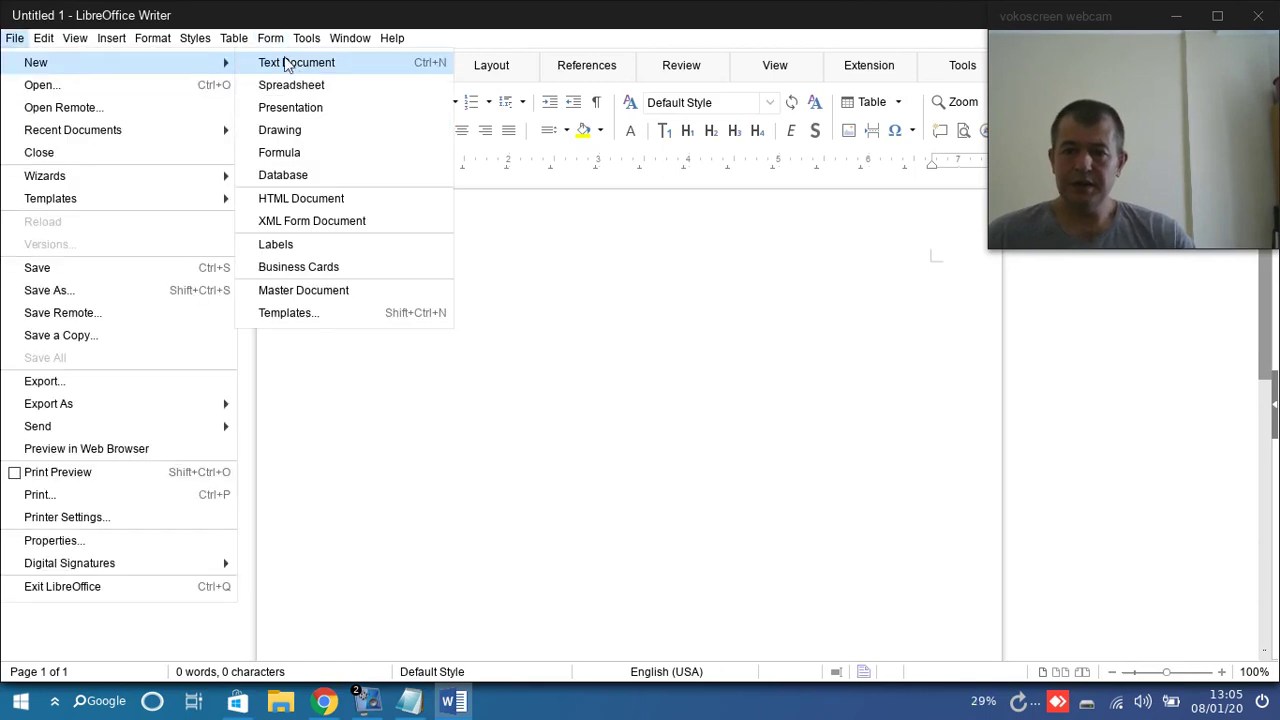
left_click(315, 112)
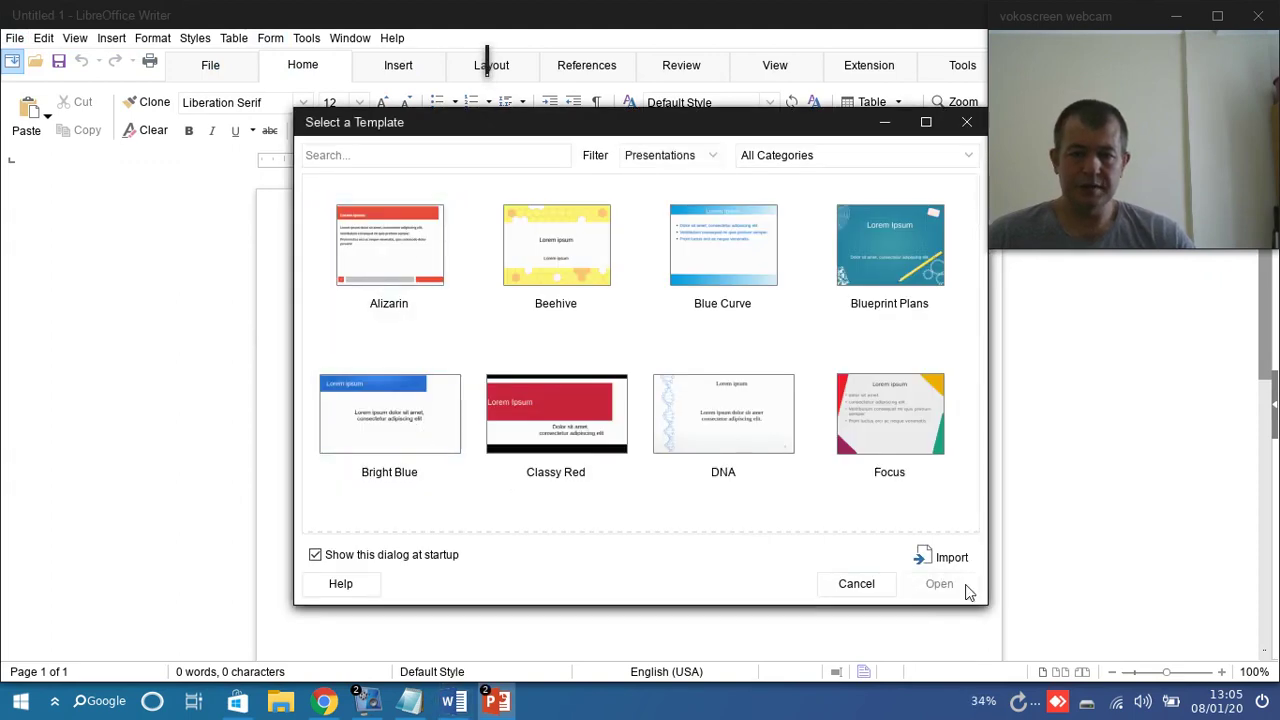
left_click(553, 230)
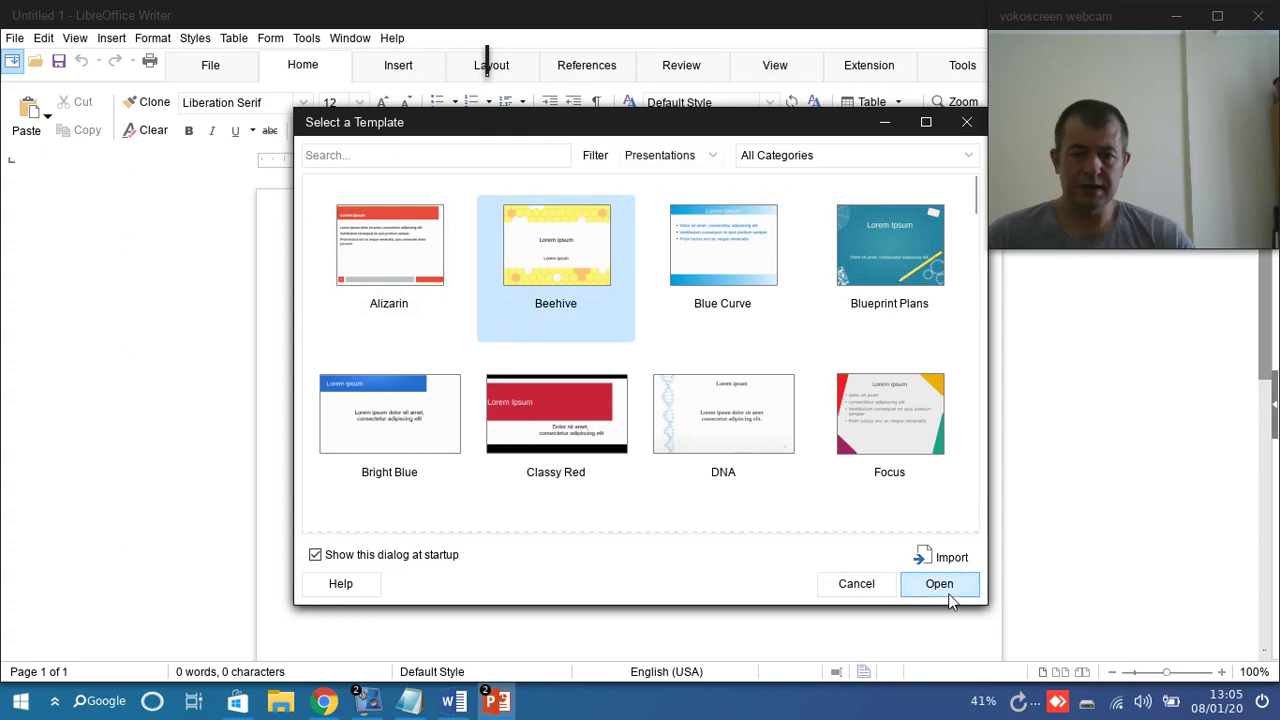
left_click(945, 587)
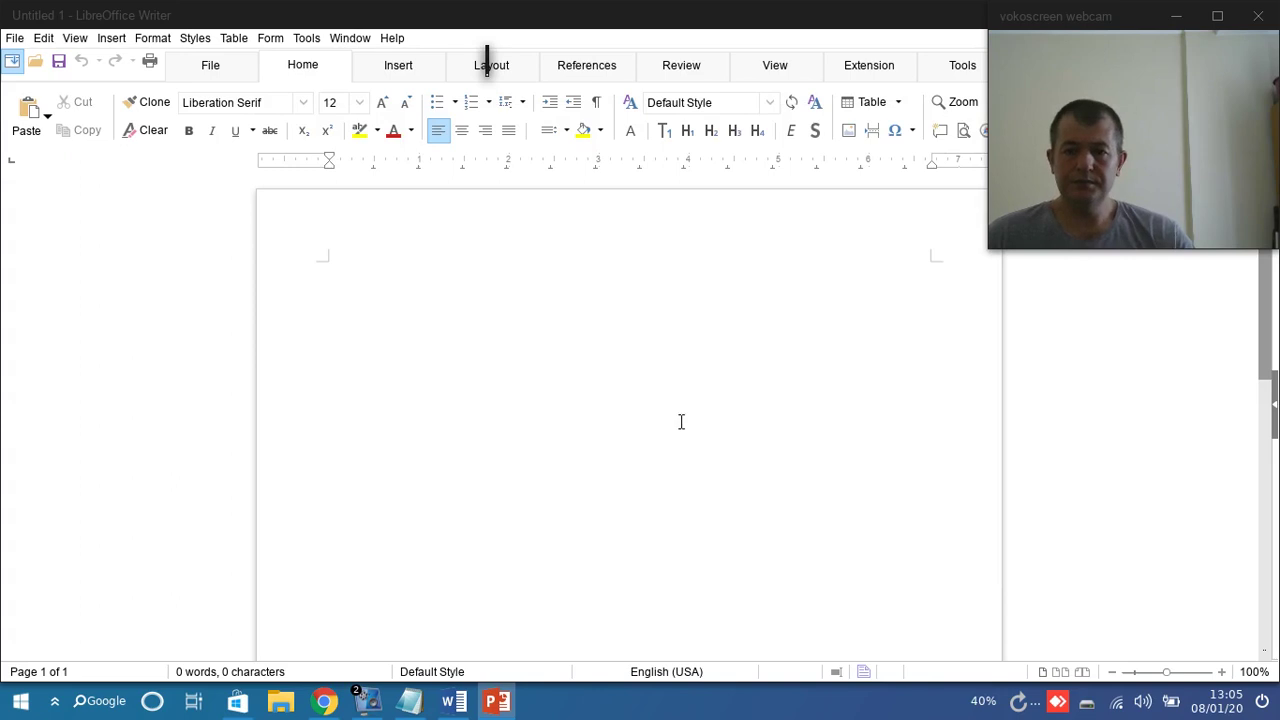
Step: Bring the blank Writer document back to the front and close it
mouse_move(445, 700)
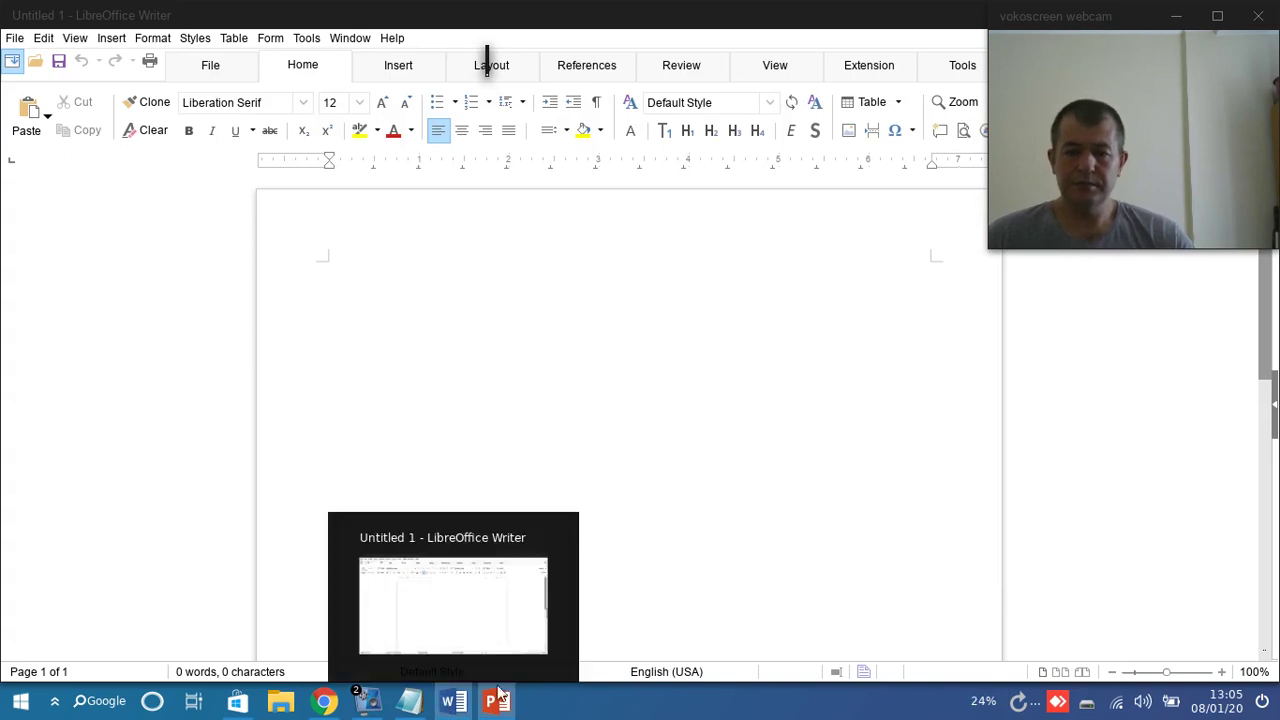
mouse_move(516, 705)
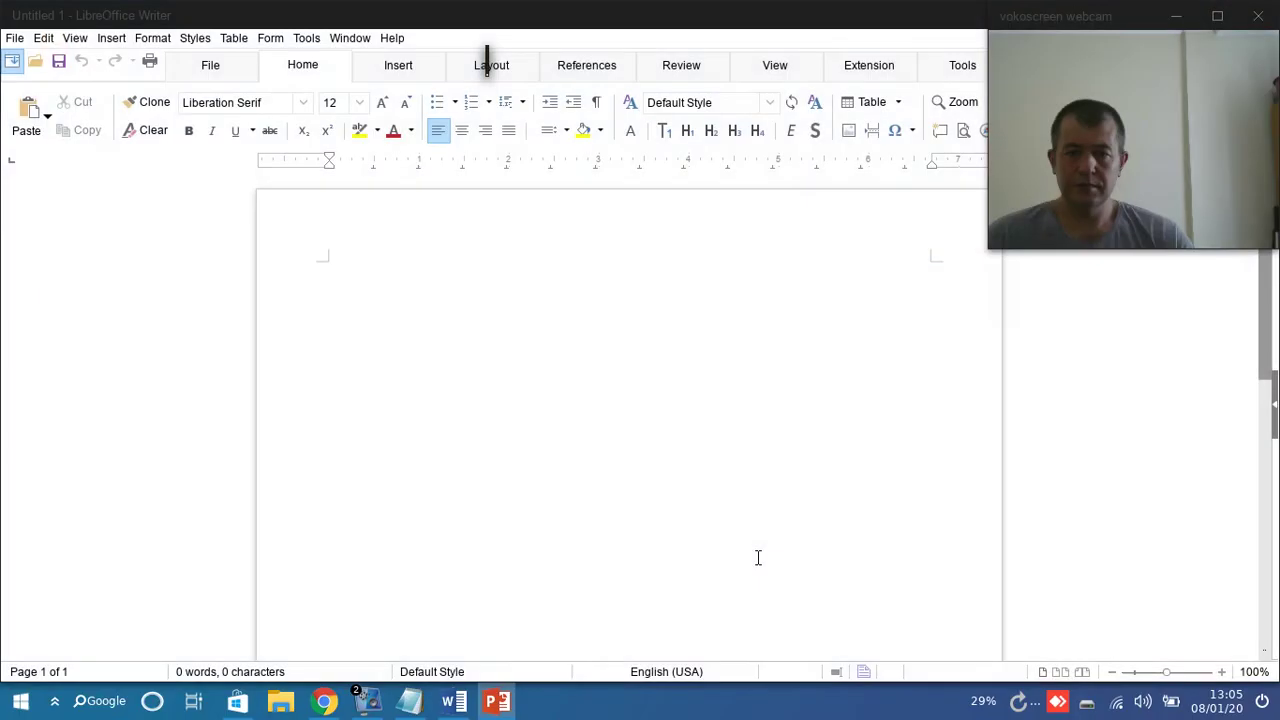
left_click(758, 557)
left_click(455, 703)
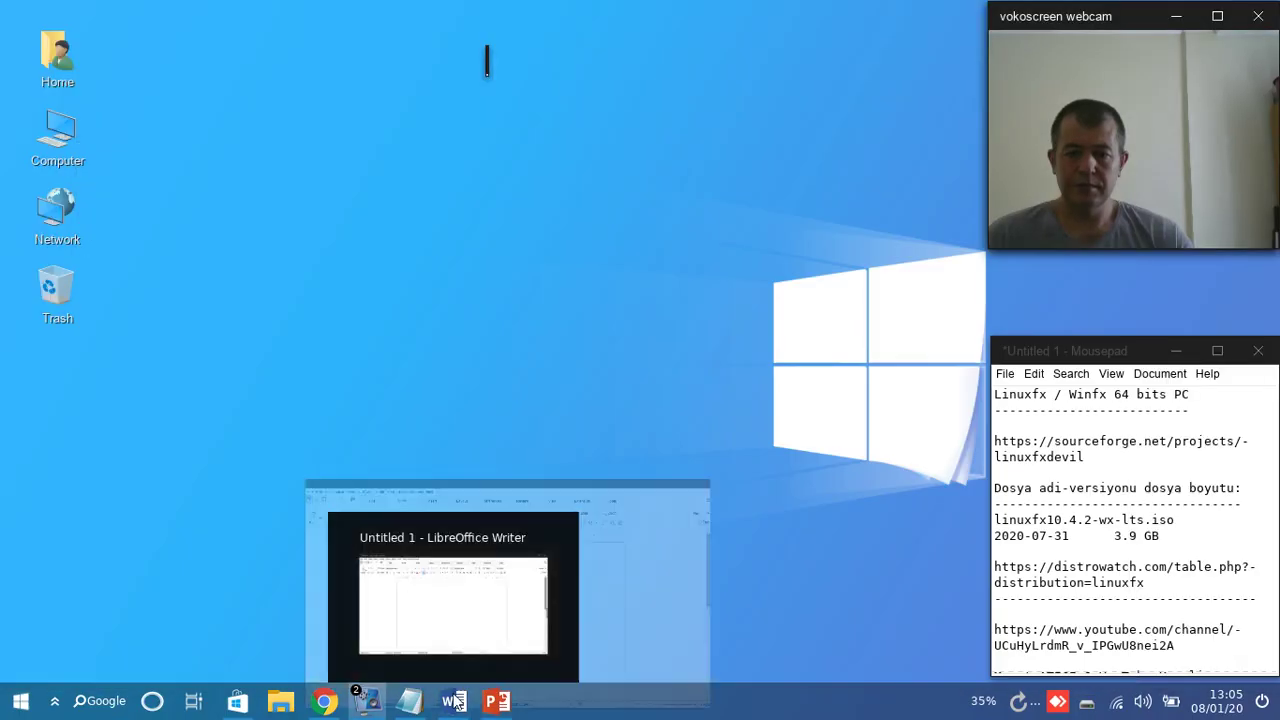
left_click(455, 703)
right_click(455, 703)
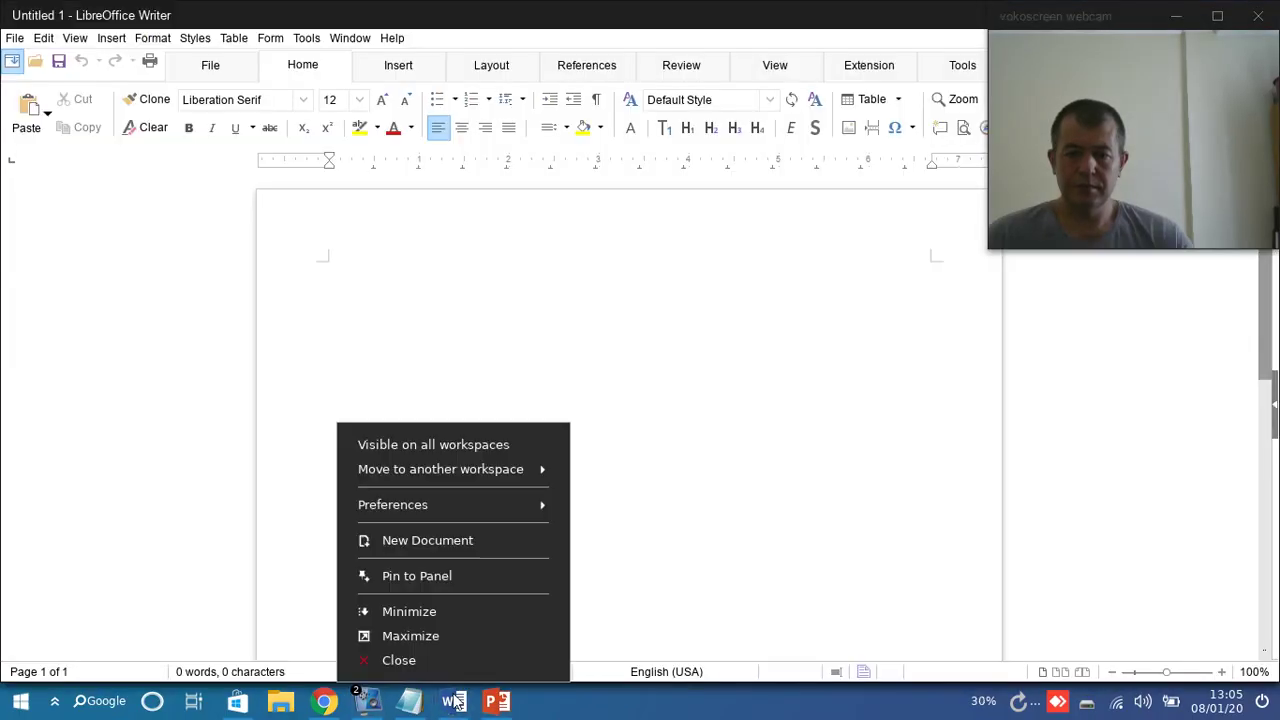
left_click(465, 661)
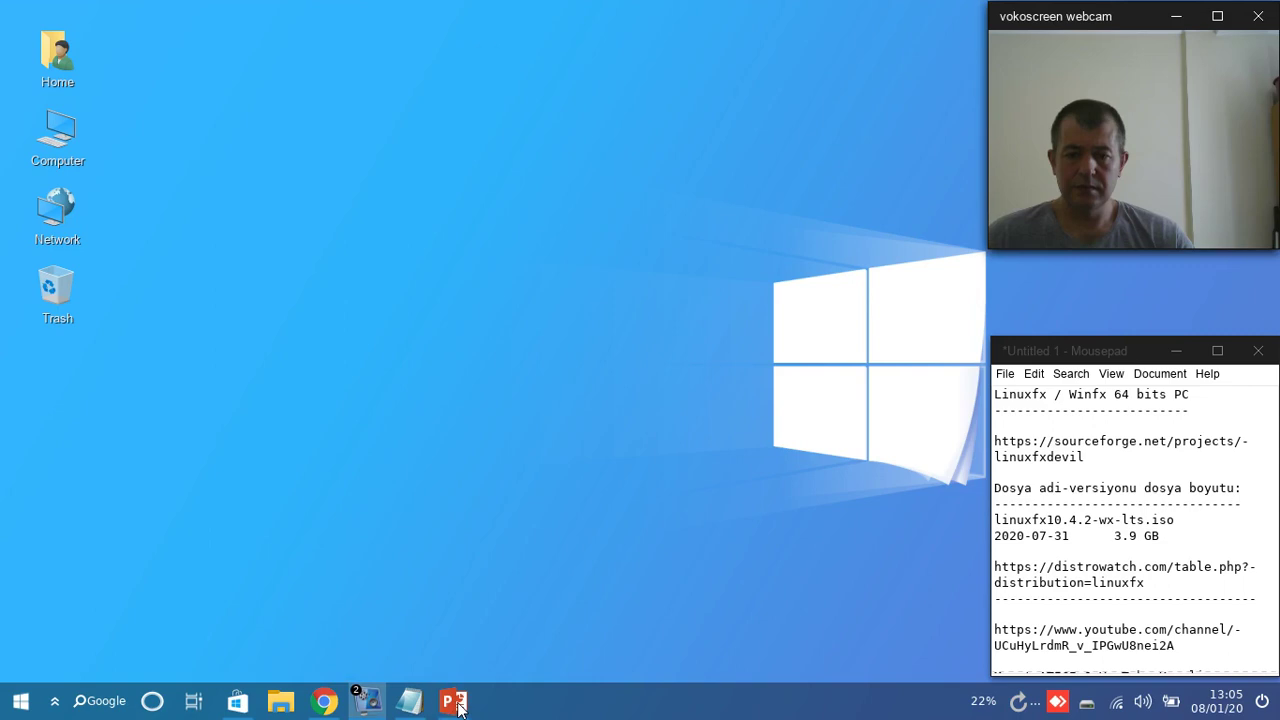
Step: Show the Beehive presentation maximized in Impress and try out its title and text placeholders on the first slide
left_click(455, 703)
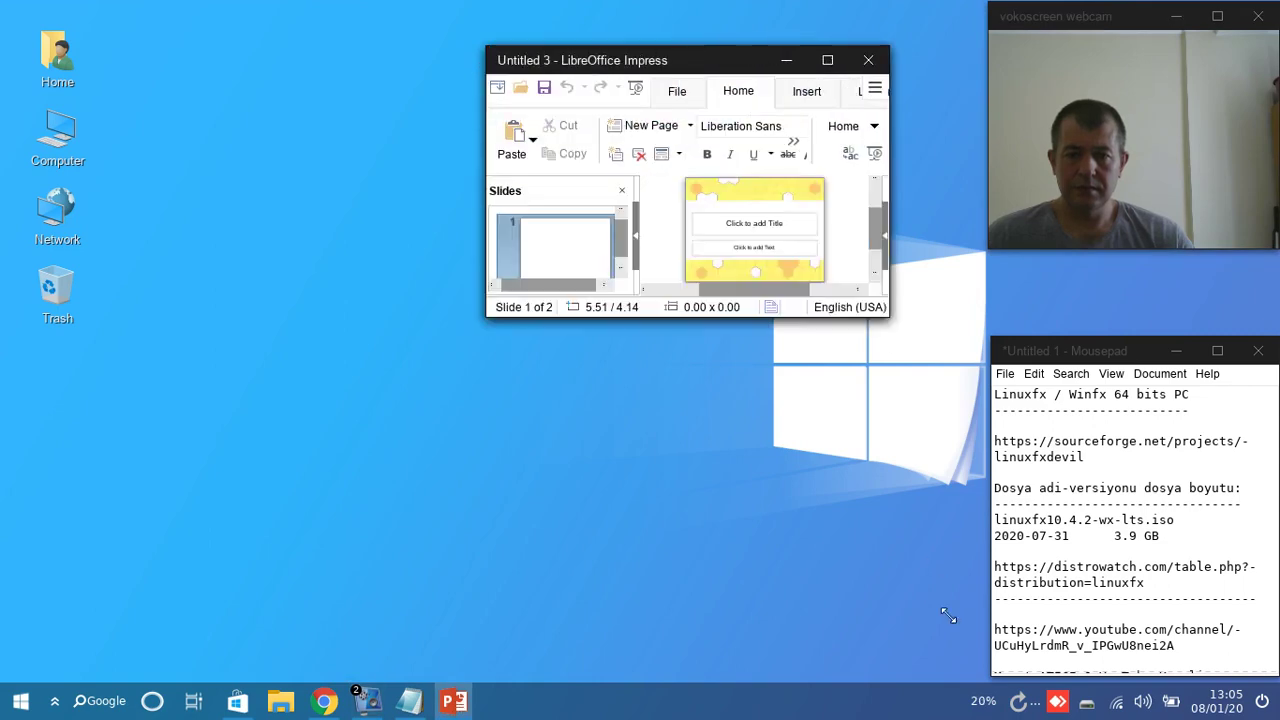
left_click(888, 55)
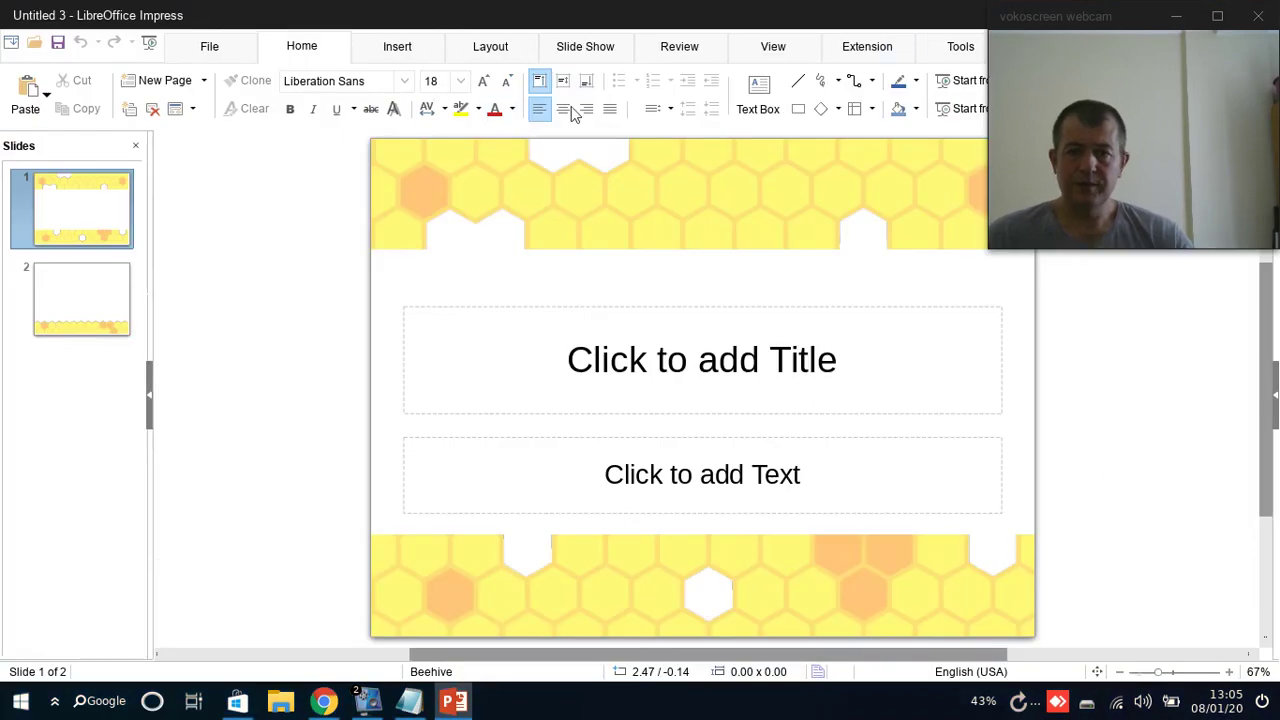
left_click(740, 394)
left_click(621, 397)
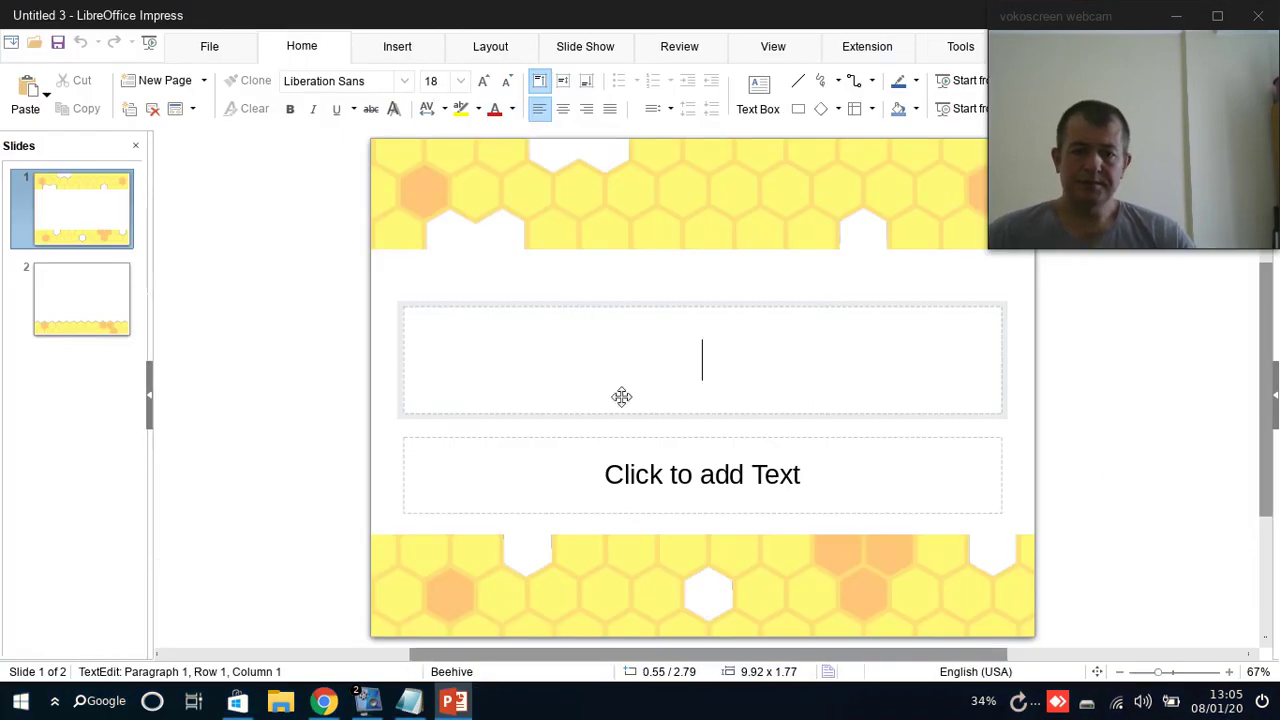
left_click(720, 482)
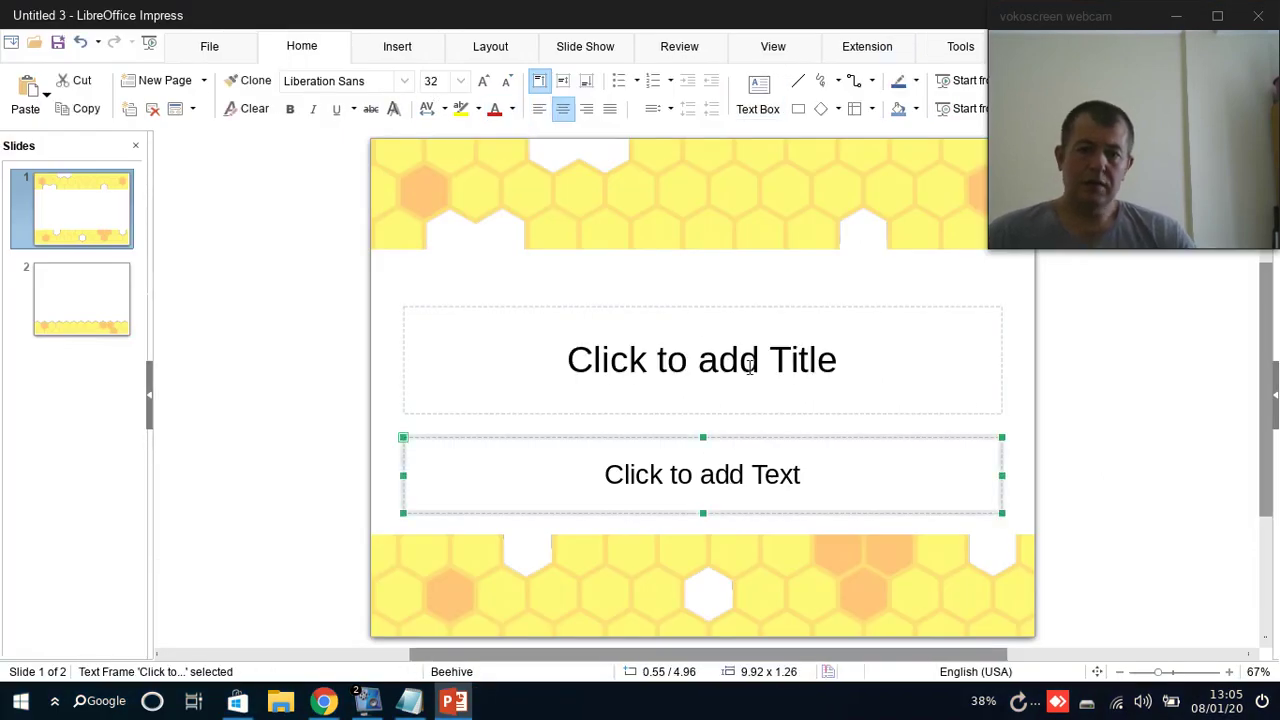
left_click(749, 367)
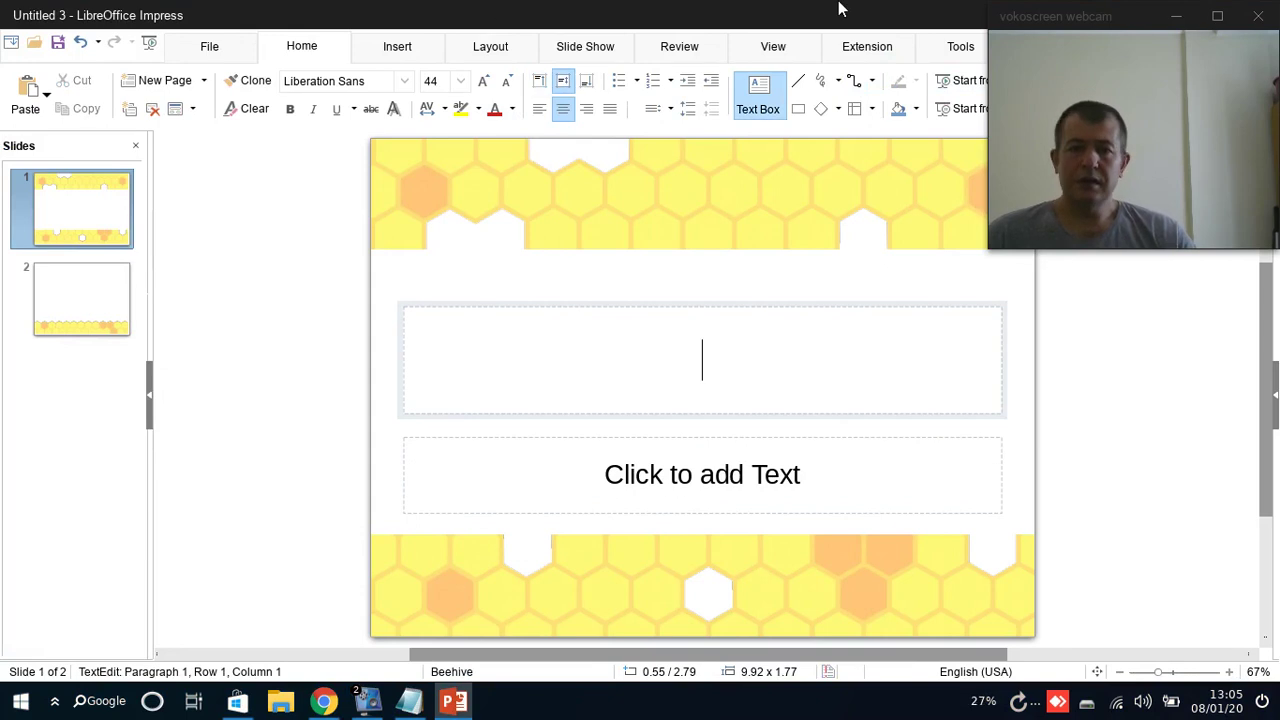
Step: Restore the Impress window to a smaller size and close the presentation without saving
left_click_drag(840, 8, 916, 92)
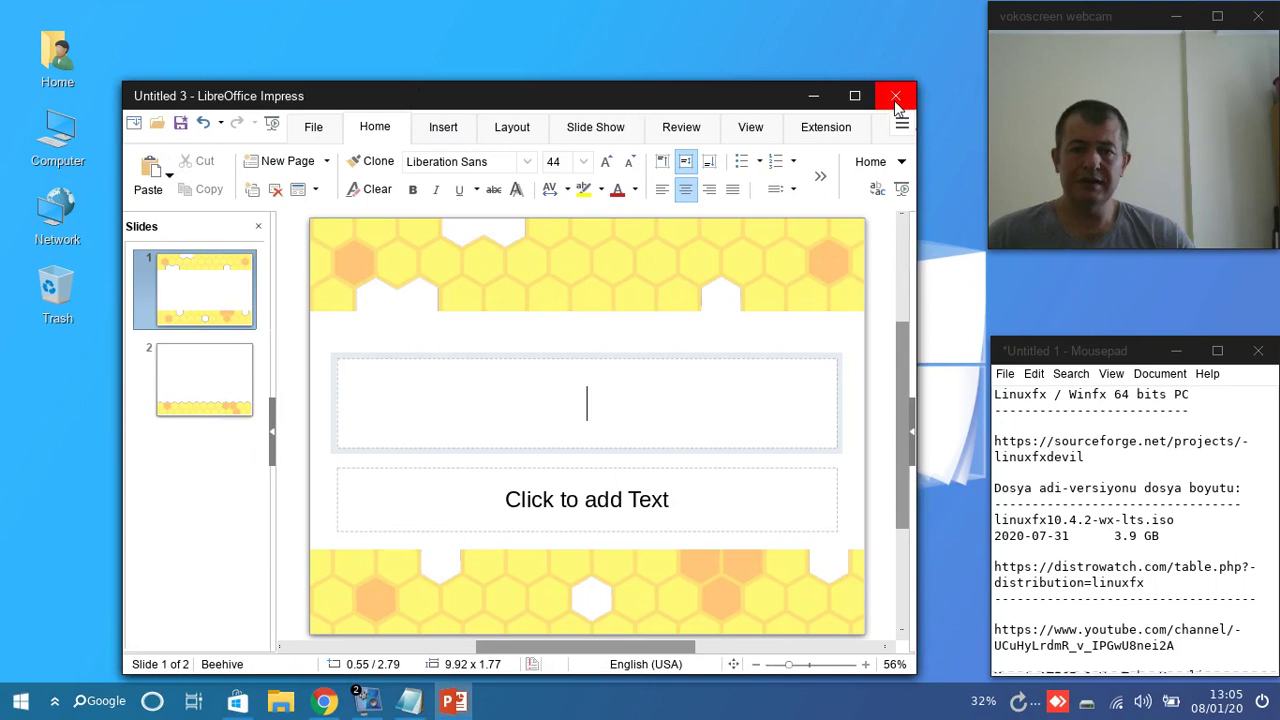
left_click(896, 98)
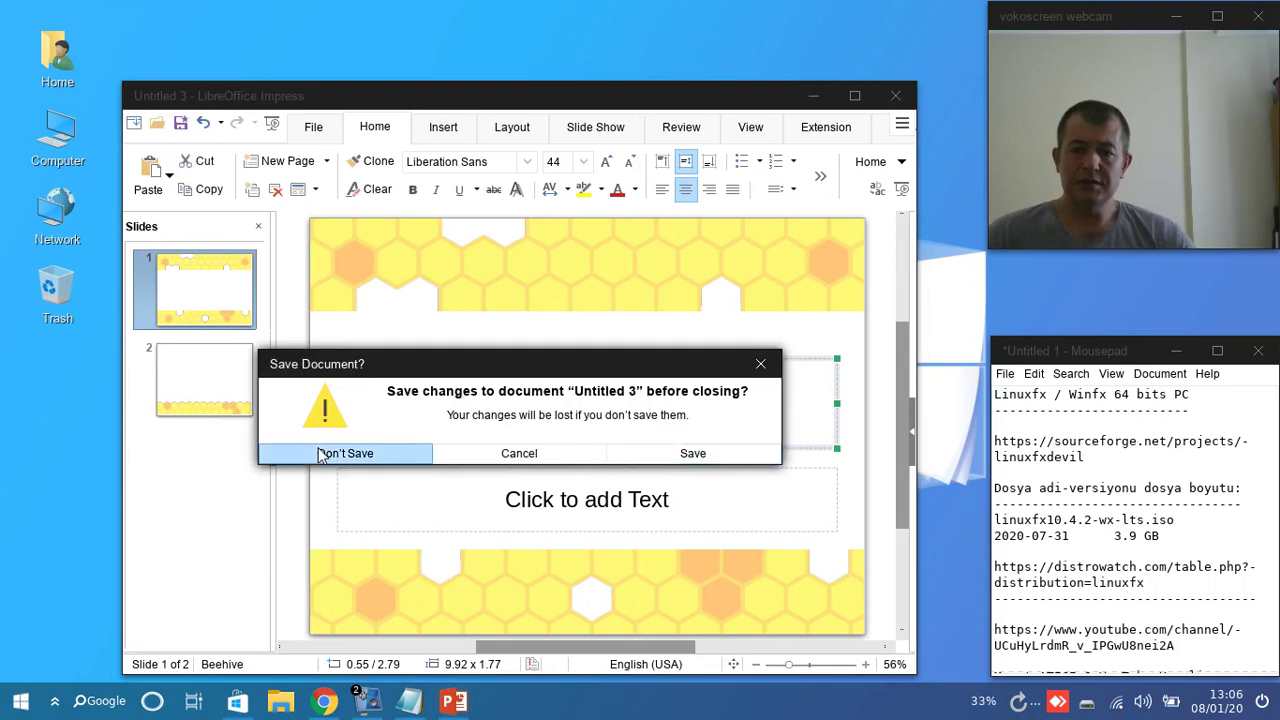
left_click(322, 456)
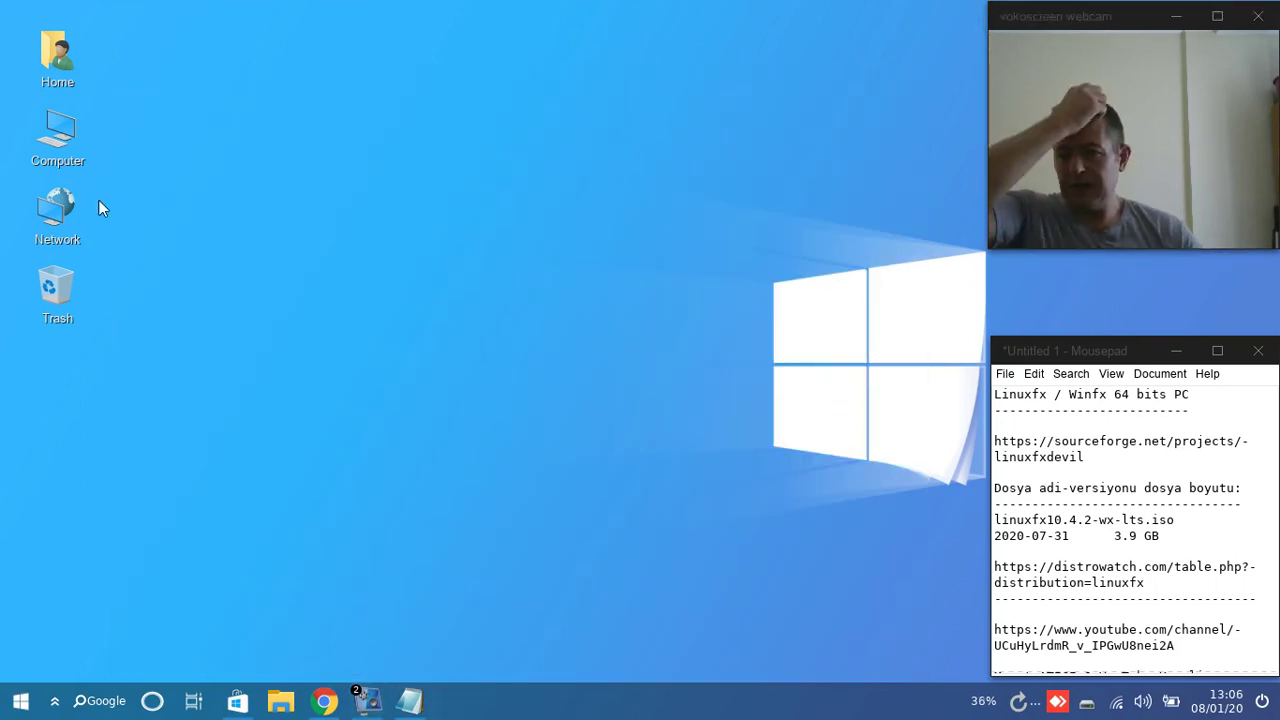
Step: Open the Network location from the desktop and select all of its items
double_click(57, 210)
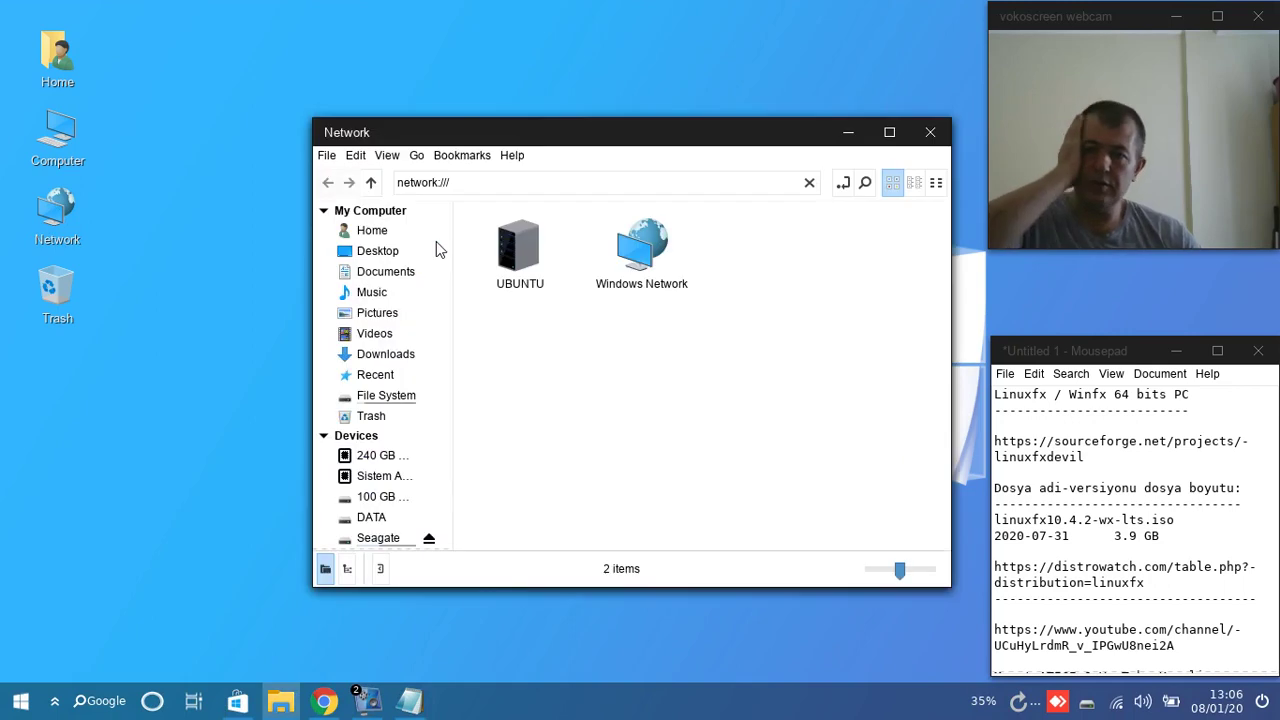
key("ctrl+a")
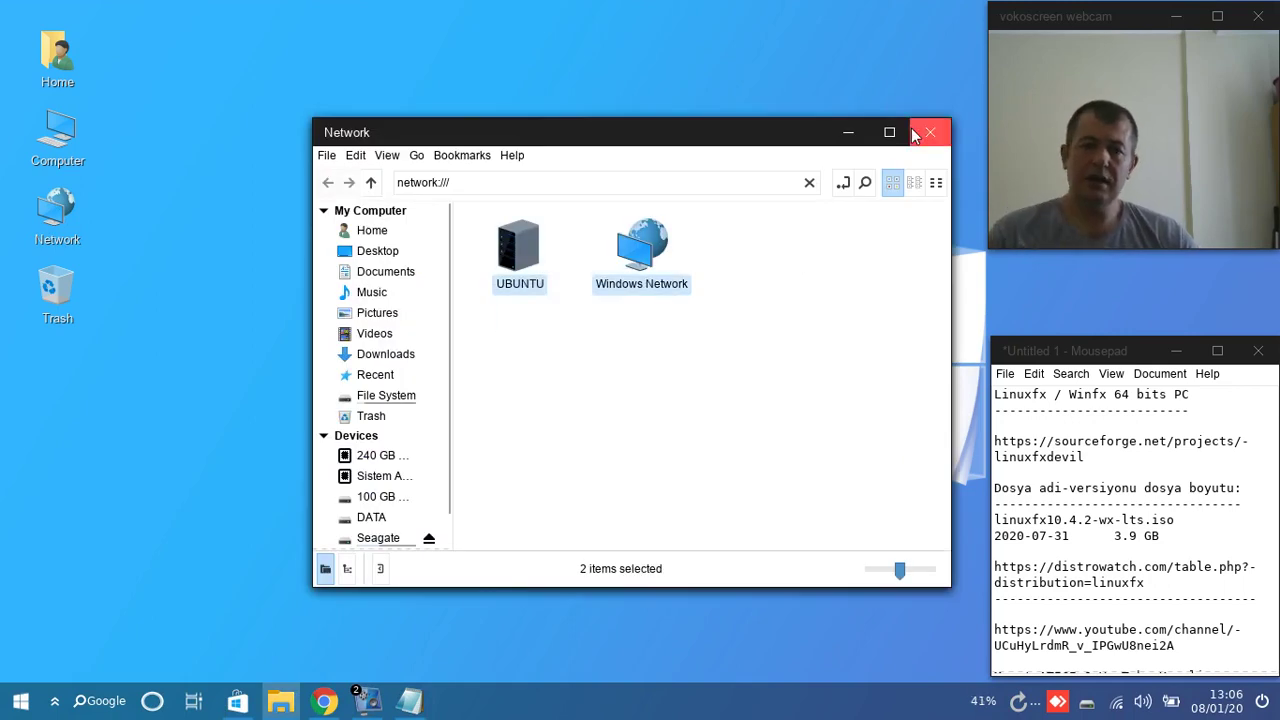
Step: Close the Network window and browse the Office, Internet and Accessories categories of the application menu
left_click(914, 136)
key("super")
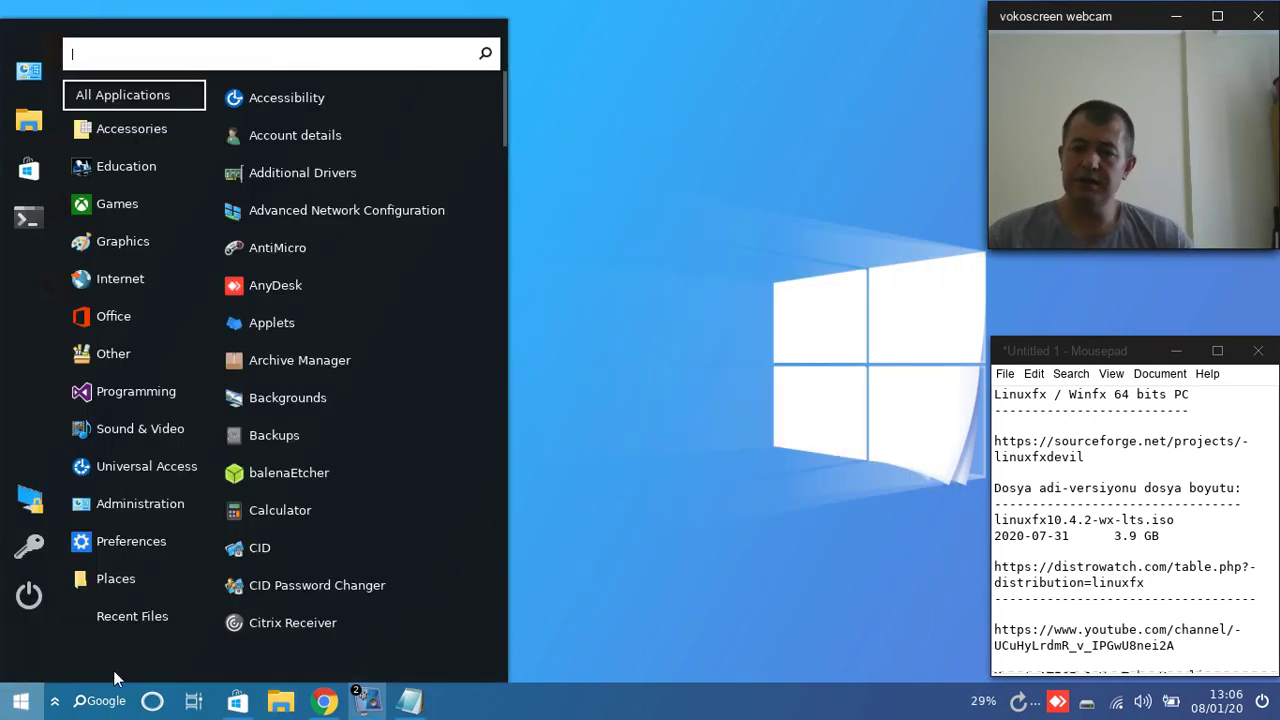
mouse_move(170, 512)
mouse_move(162, 424)
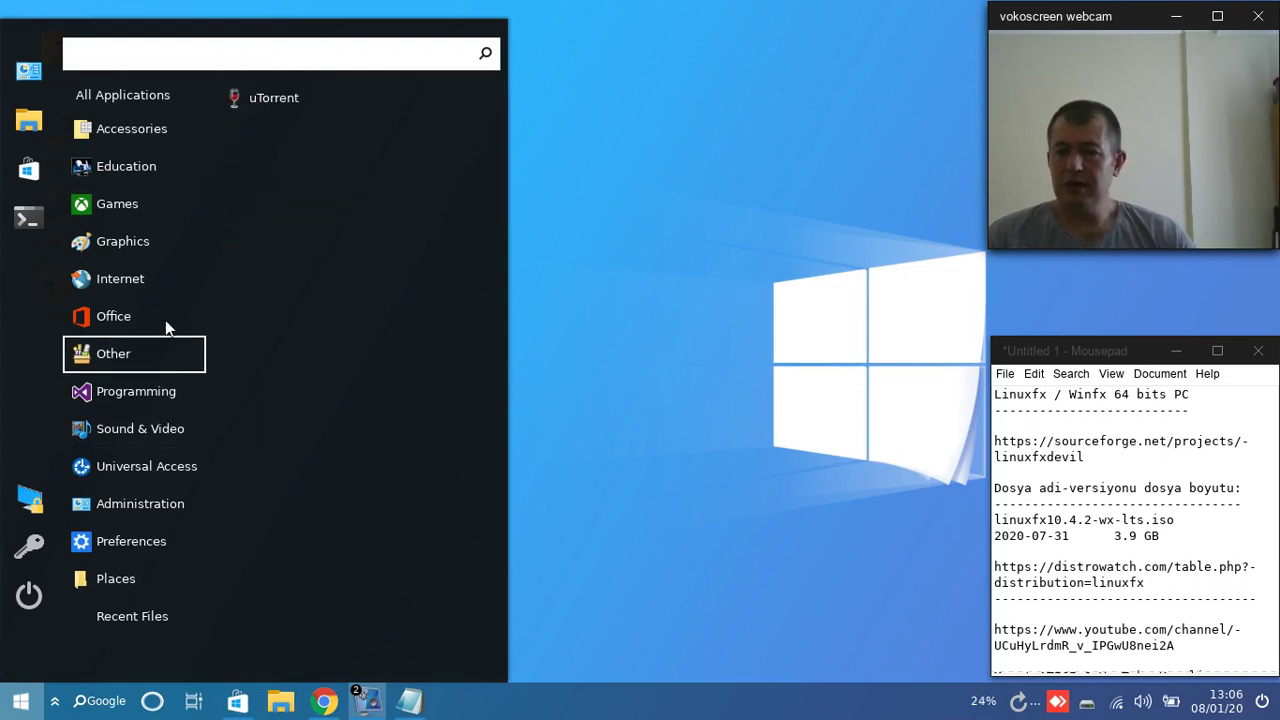
mouse_move(168, 308)
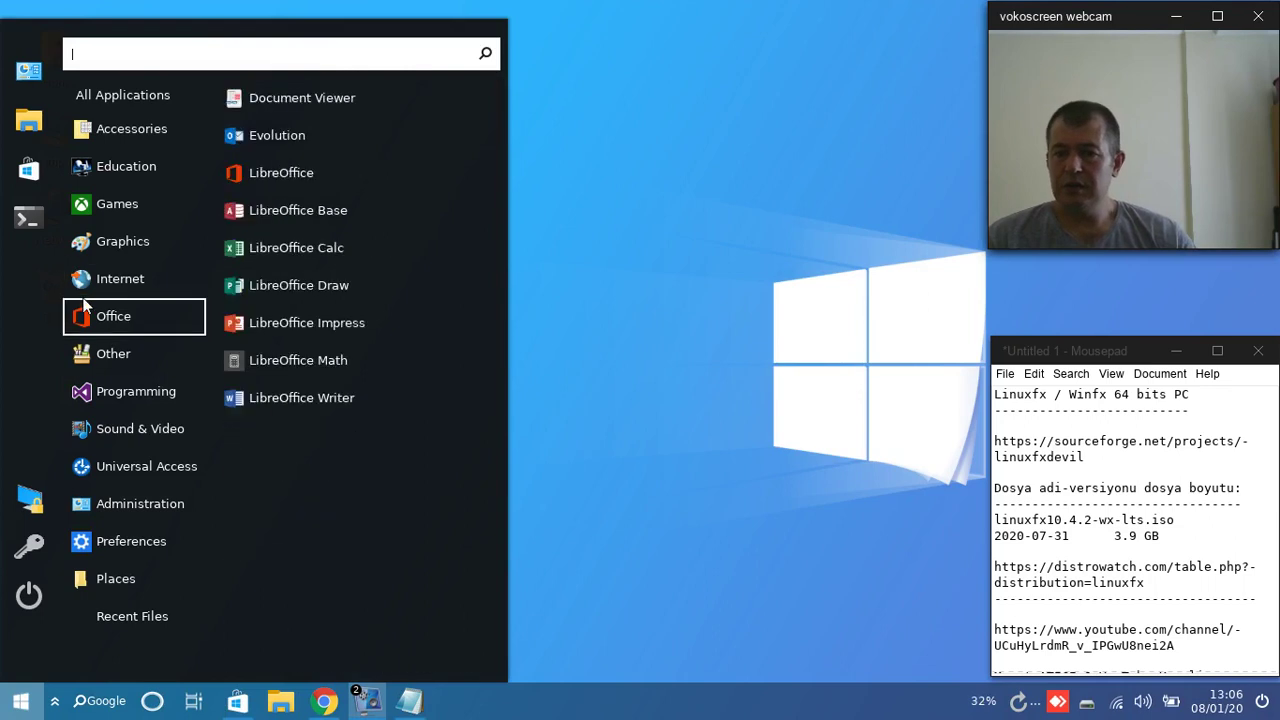
mouse_move(86, 289)
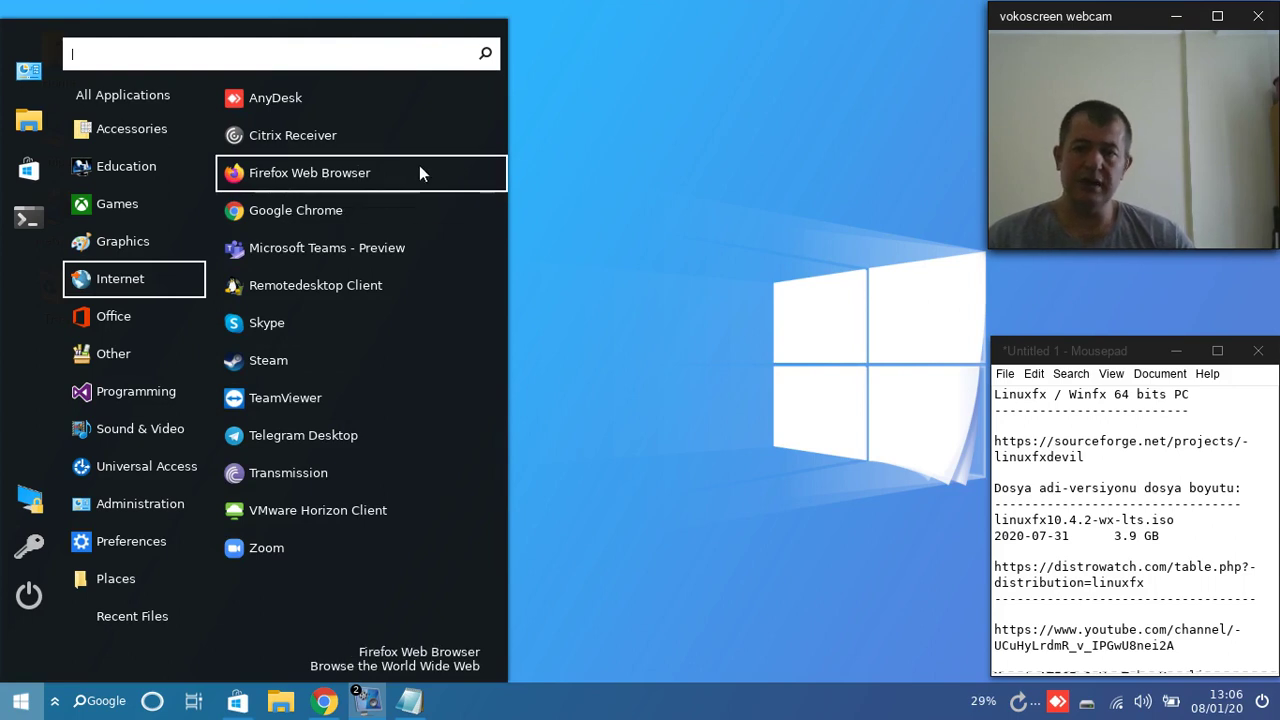
mouse_move(164, 211)
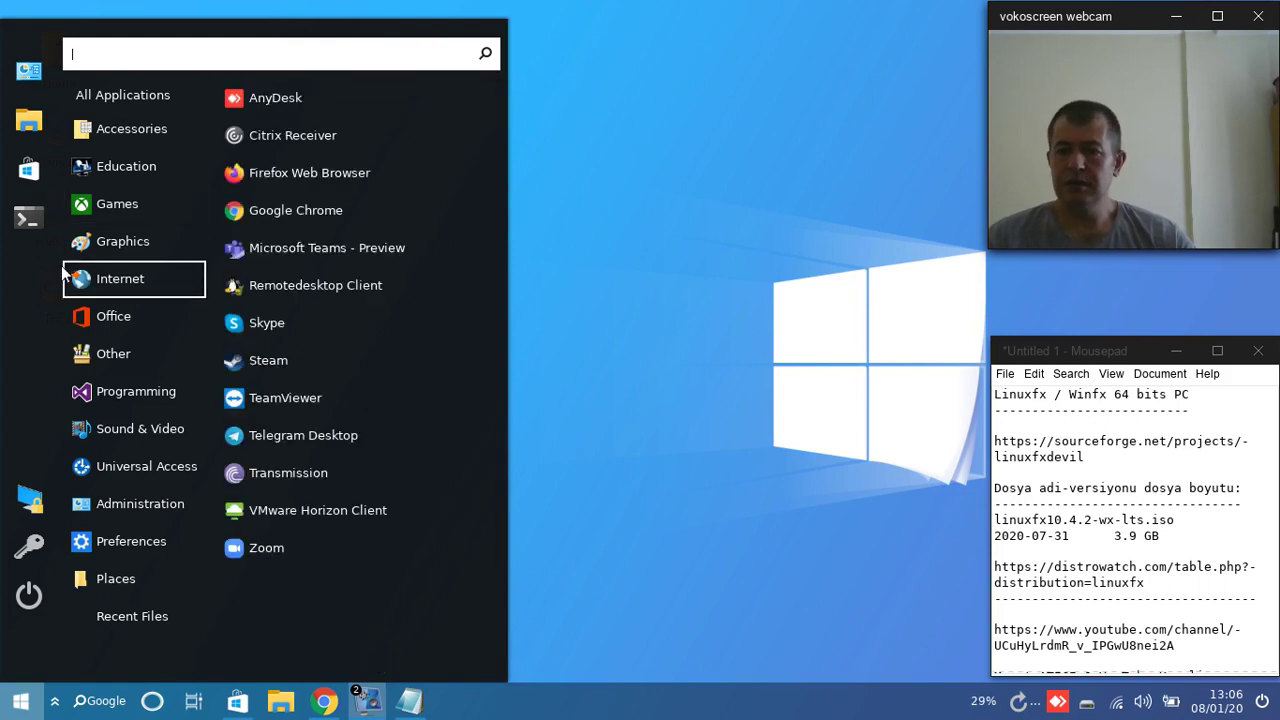
mouse_move(146, 132)
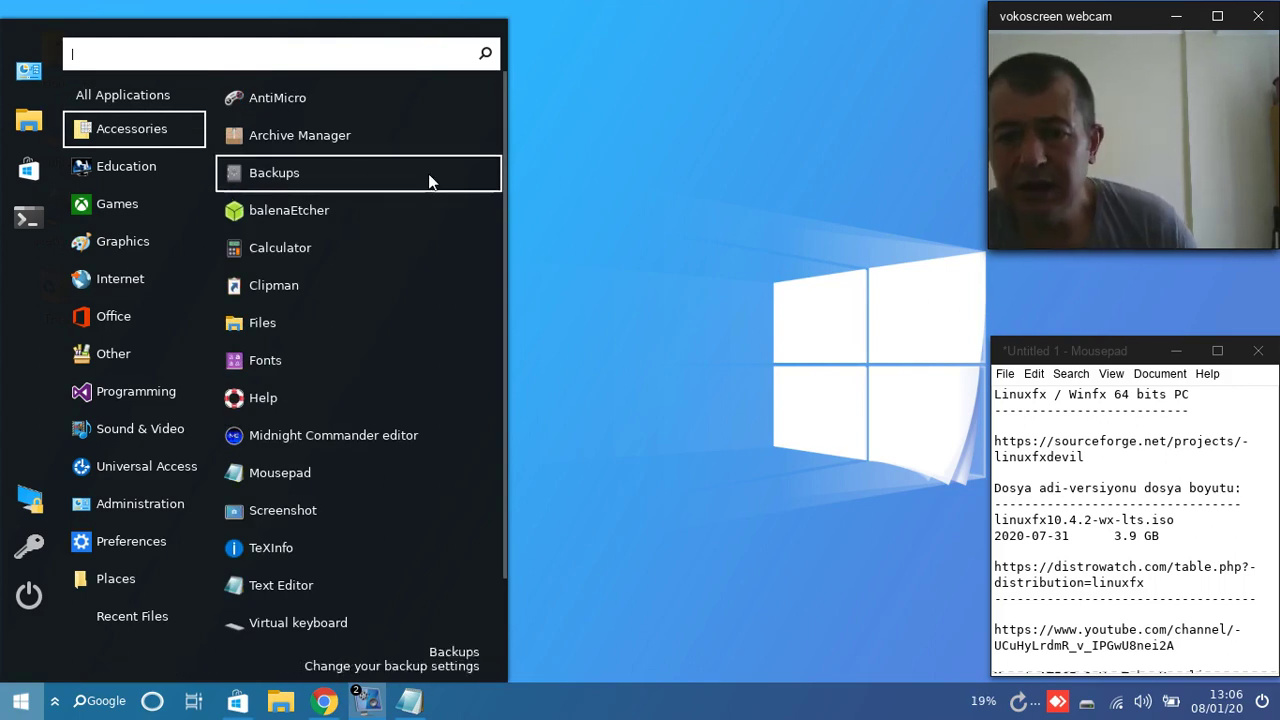
Step: Launch balenaEtcher, check the OS Images filter in the Flash from file chooser, and cancel the chooser
left_click(382, 218)
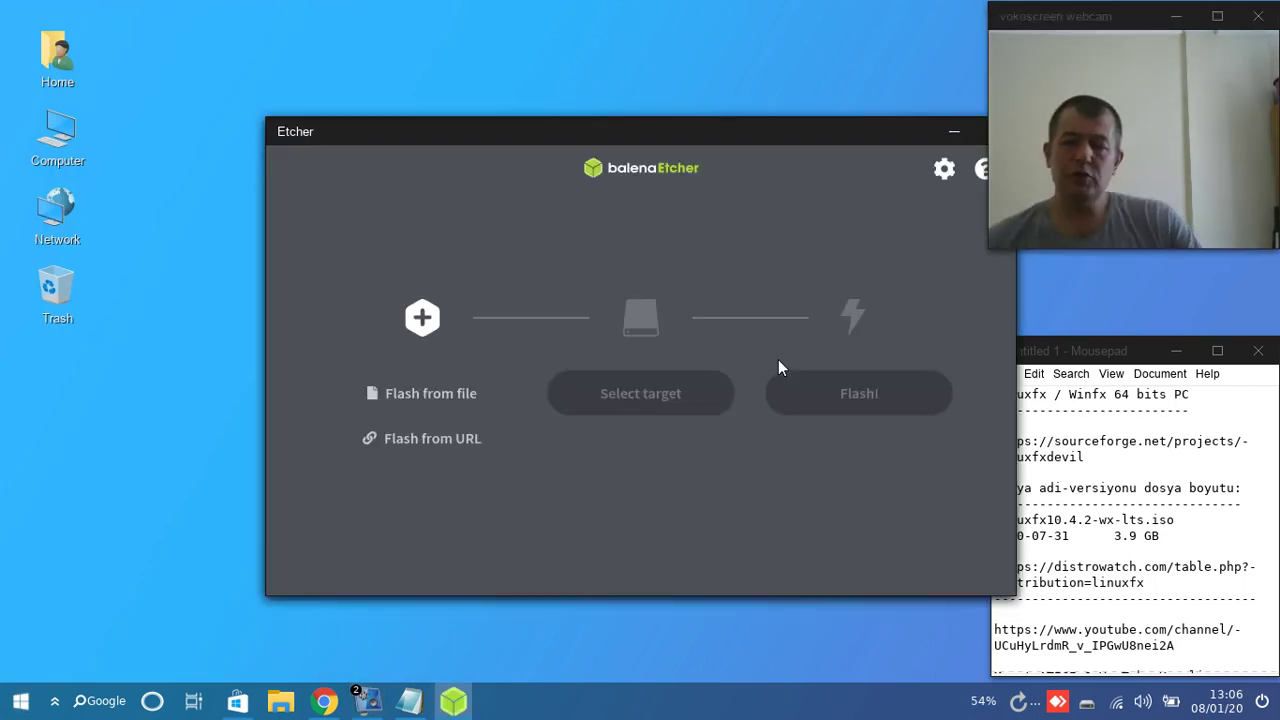
left_click(424, 393)
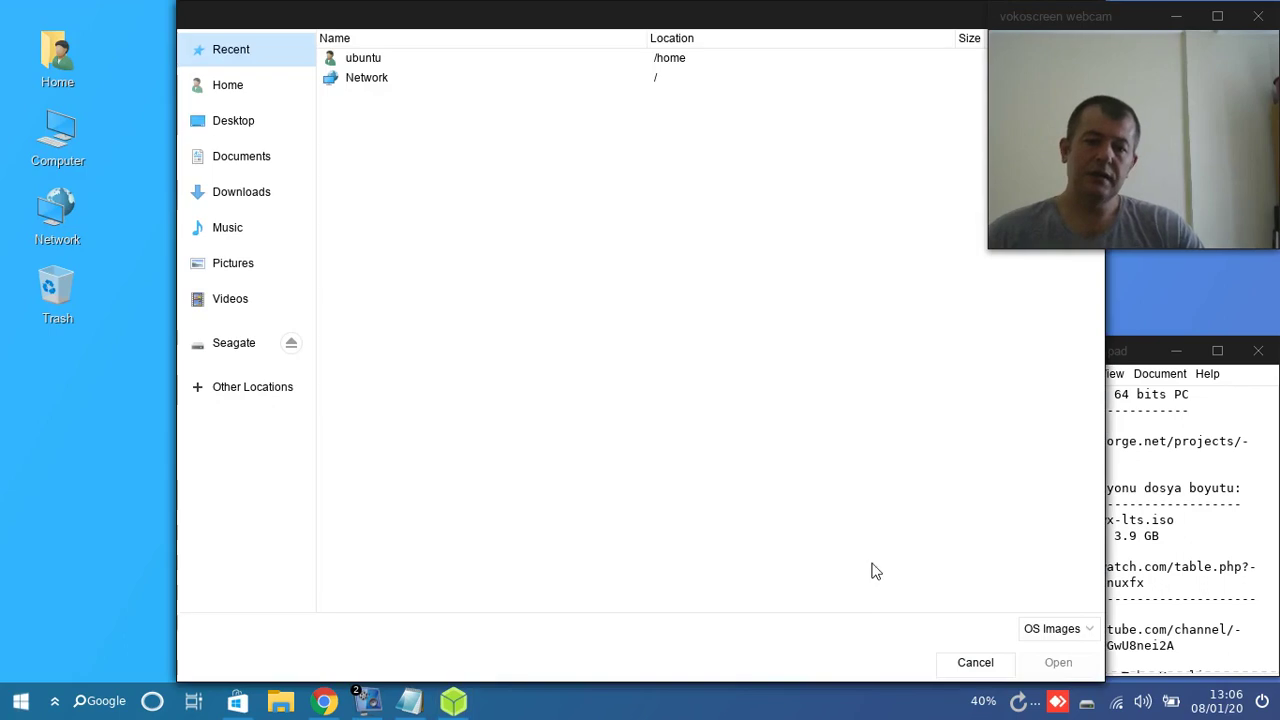
left_click(1060, 630)
left_click(1065, 640)
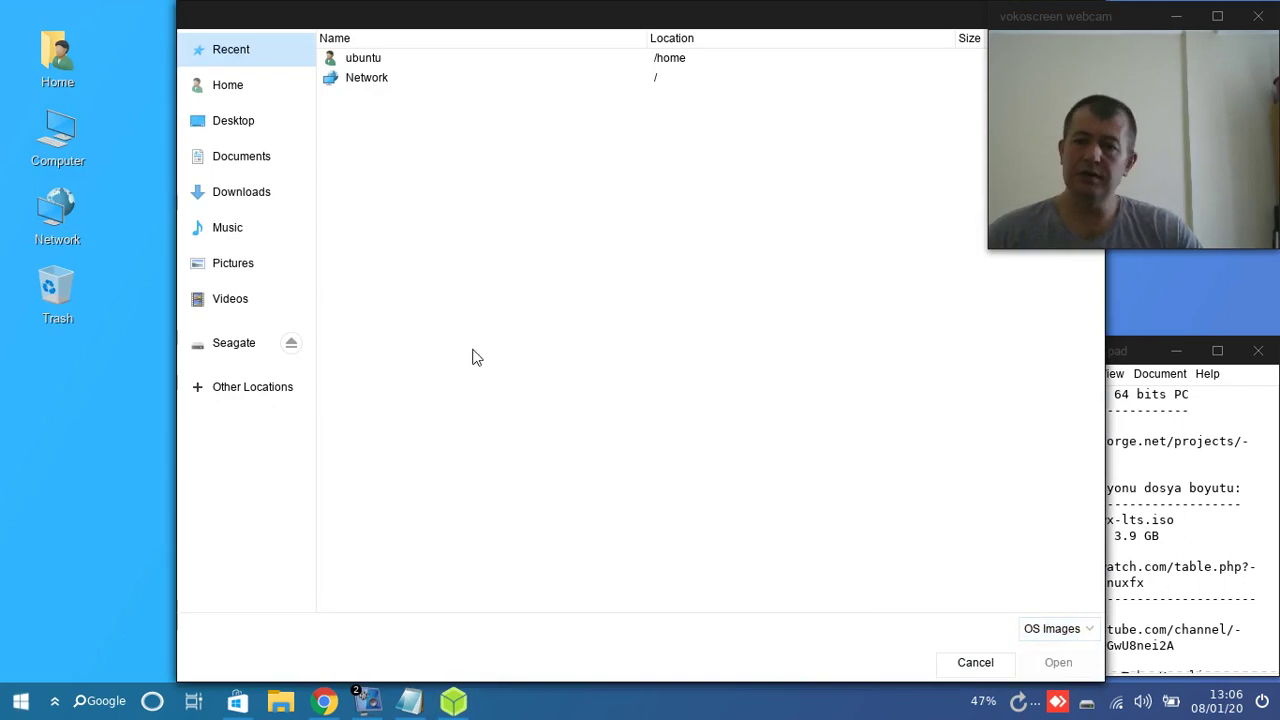
left_click(995, 662)
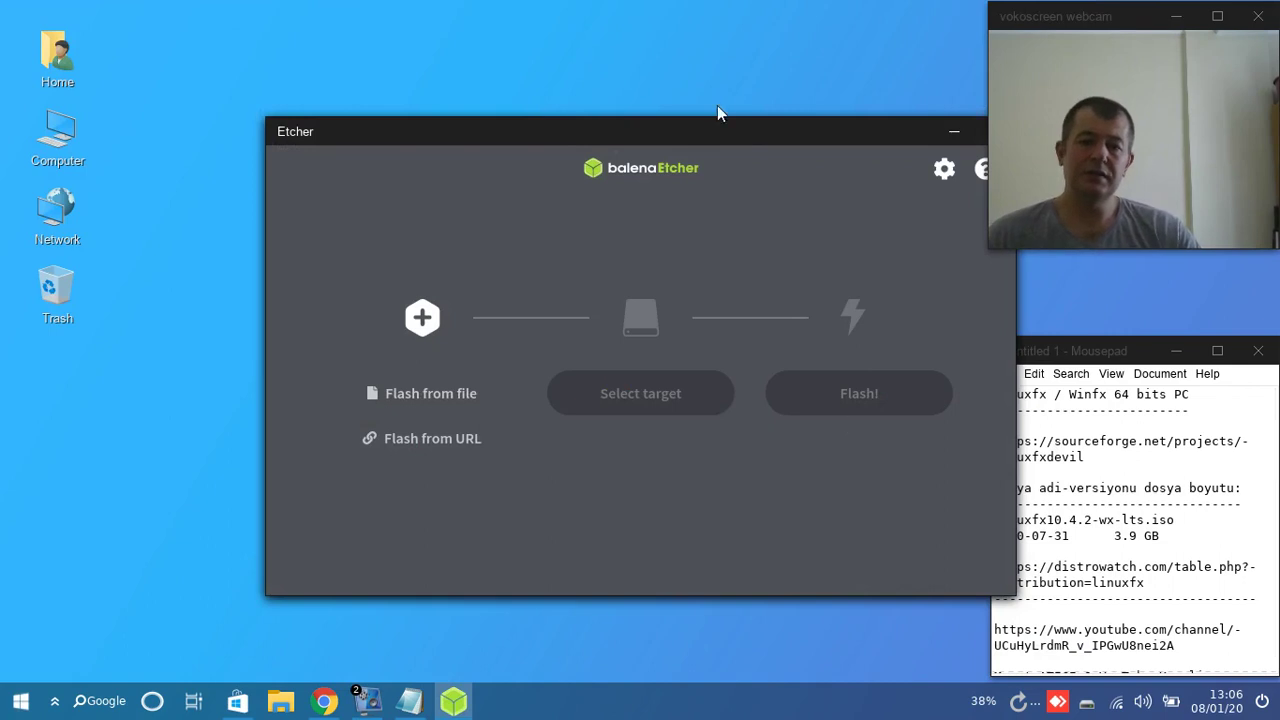
Step: Move the Etcher window clear of the webcam and Mousepad windows and close it
left_click_drag(748, 145, 640, 41)
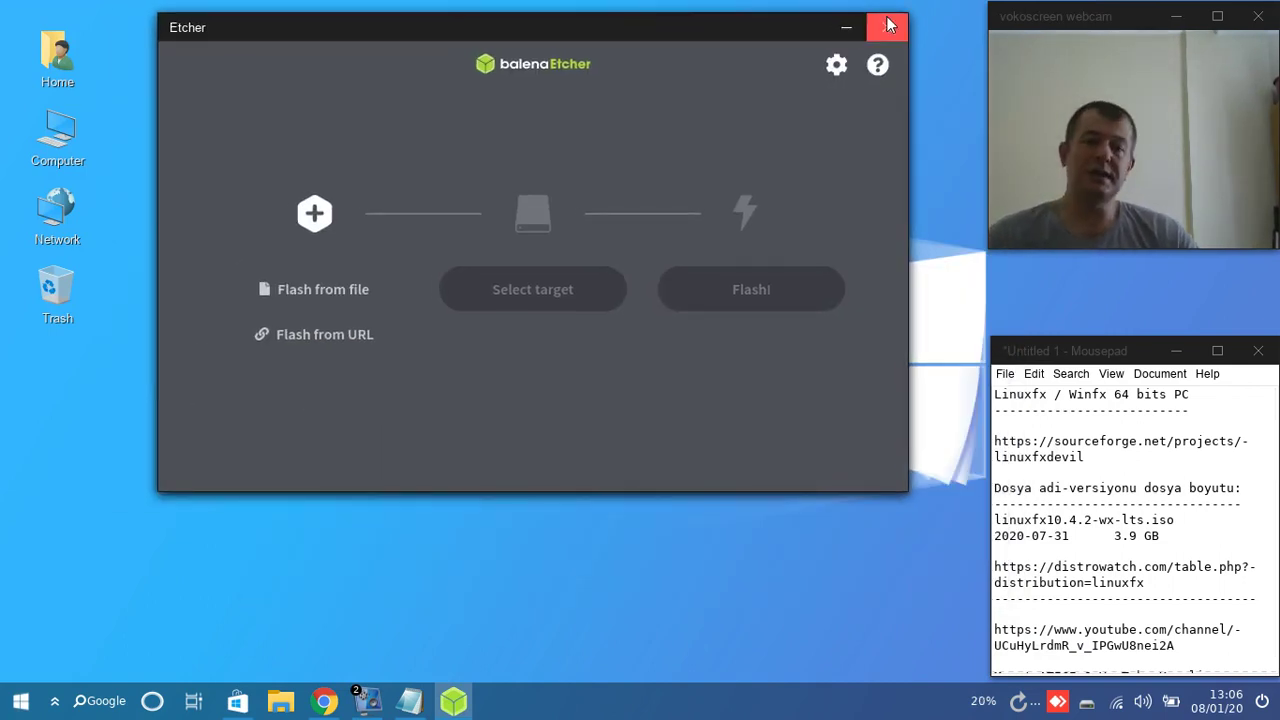
left_click(893, 31)
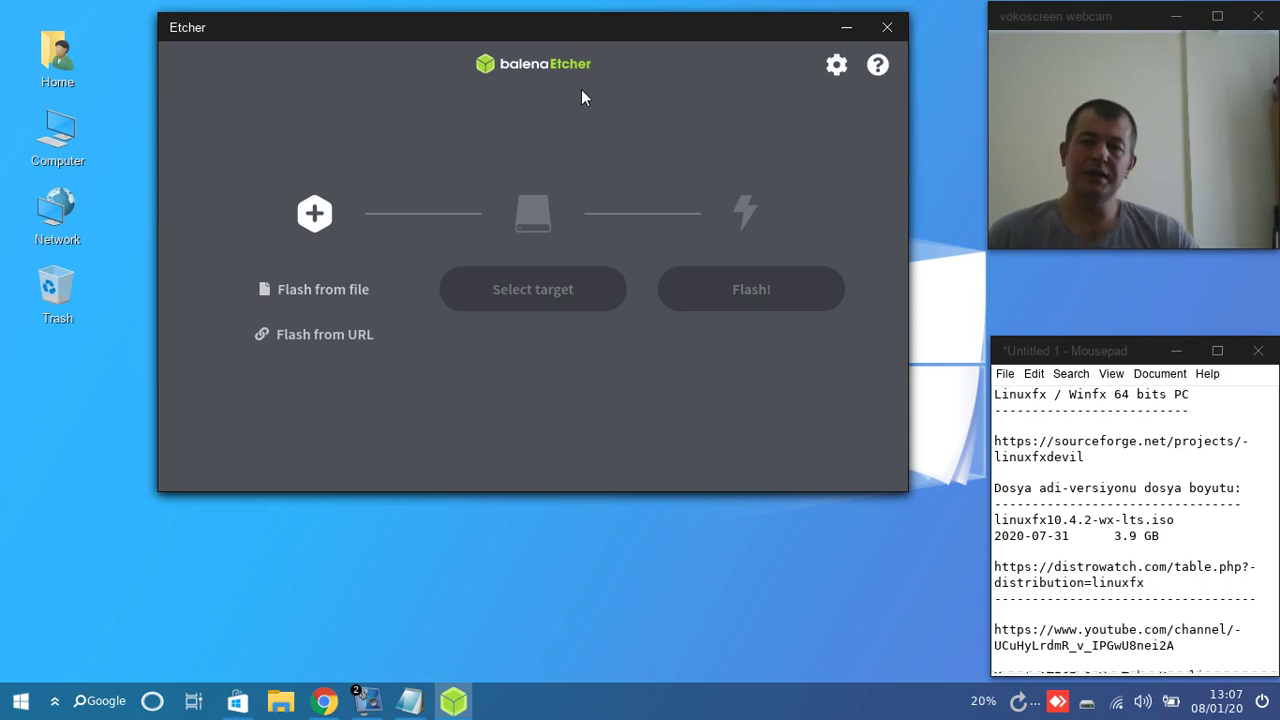
left_click(888, 33)
Step: Open a new Mousepad window from the Accessories applications, view its About information, and close both windows
left_click(20, 700)
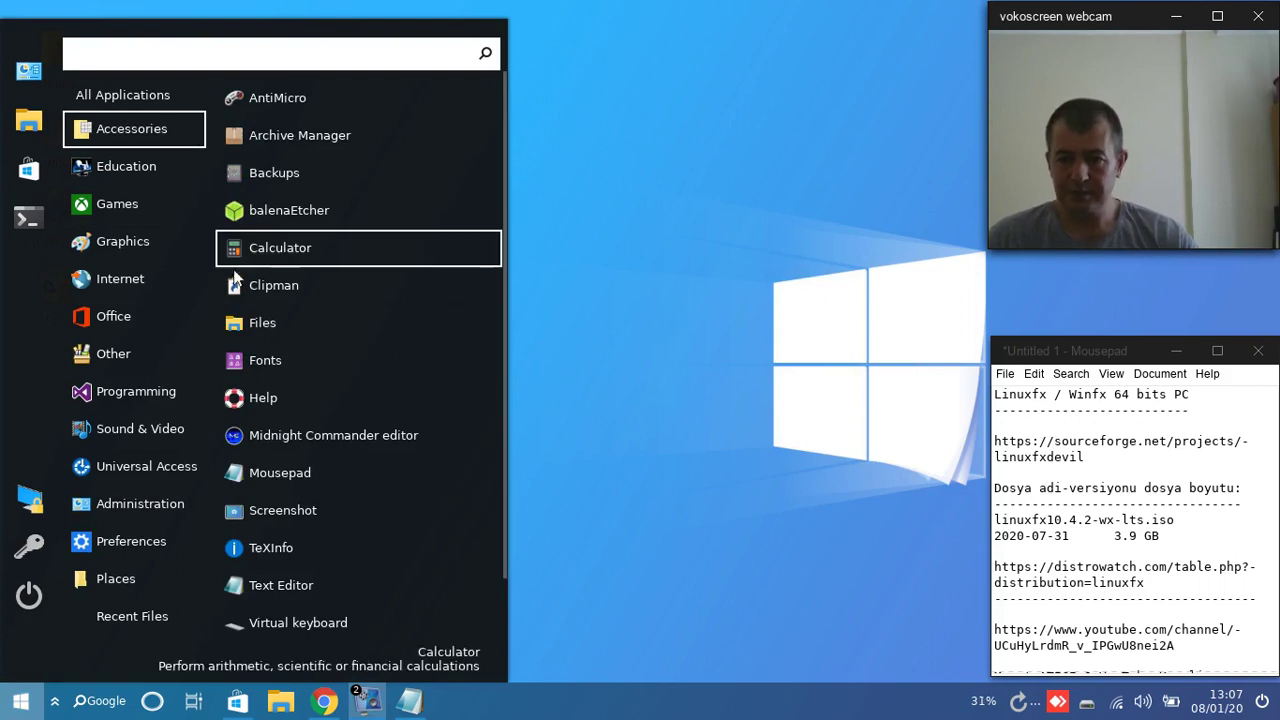
scroll(360, 400, "down", 1)
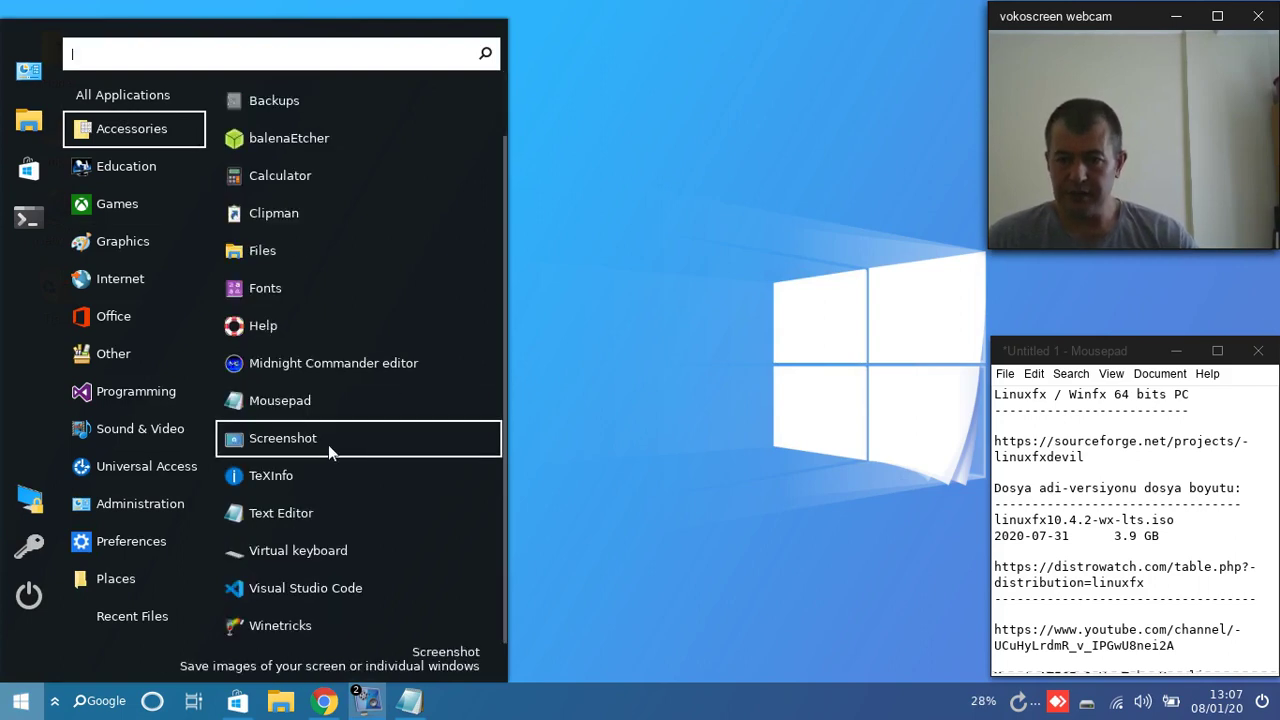
left_click(387, 410)
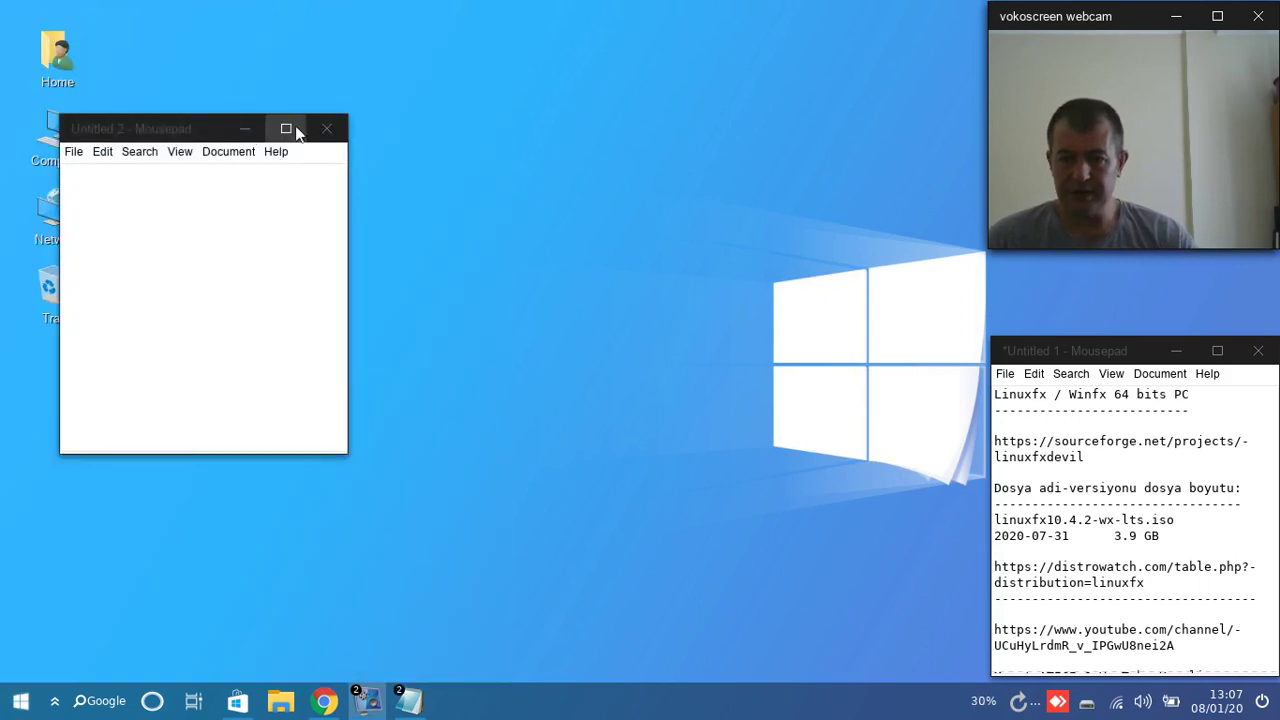
left_click(250, 152)
mouse_move(276, 151)
left_click(285, 198)
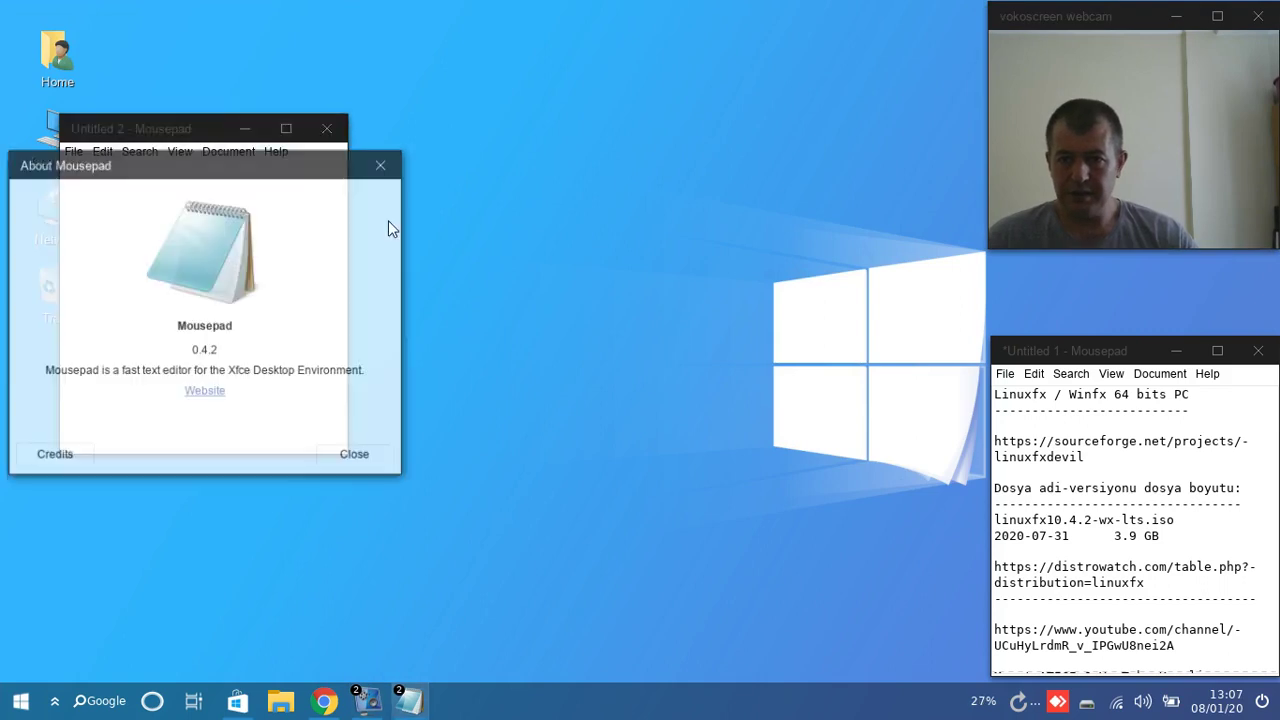
left_click(379, 155)
left_click(327, 128)
Step: Open Archive Manager from the Accessories applications, show its empty window higher on the desktop, and close it
key("super")
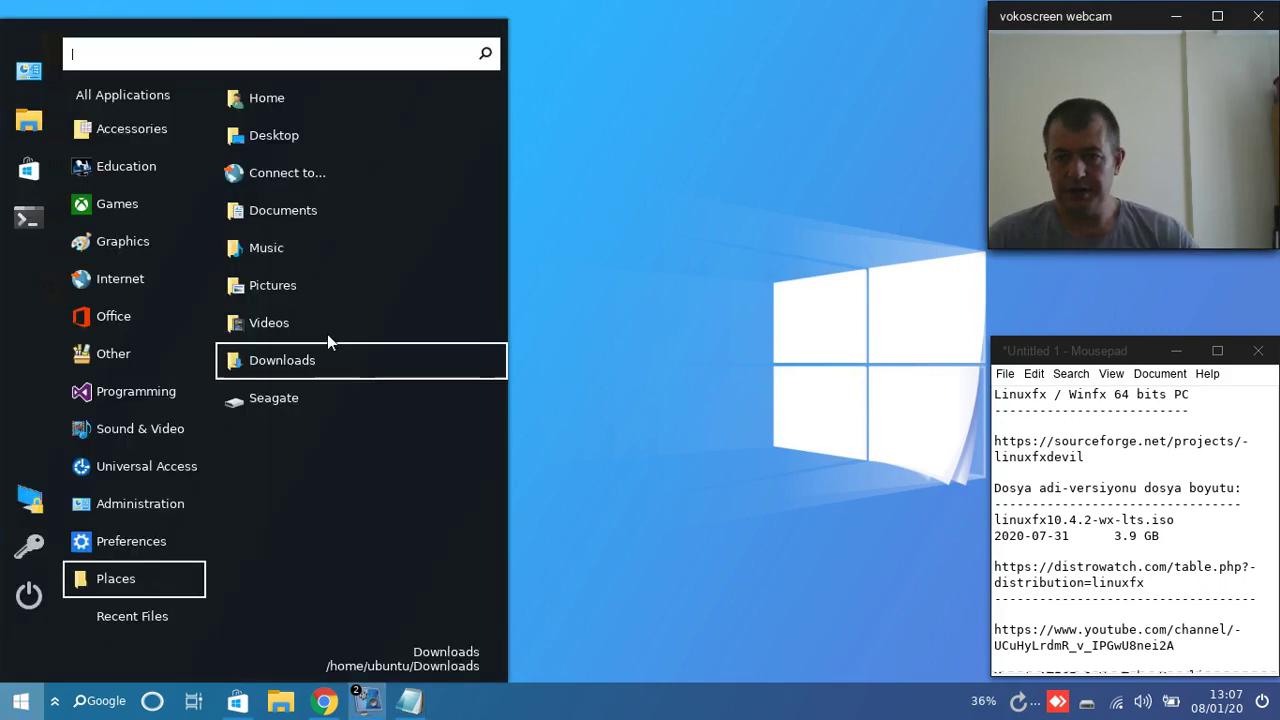
left_click(163, 128)
scroll(320, 560, "down", 2)
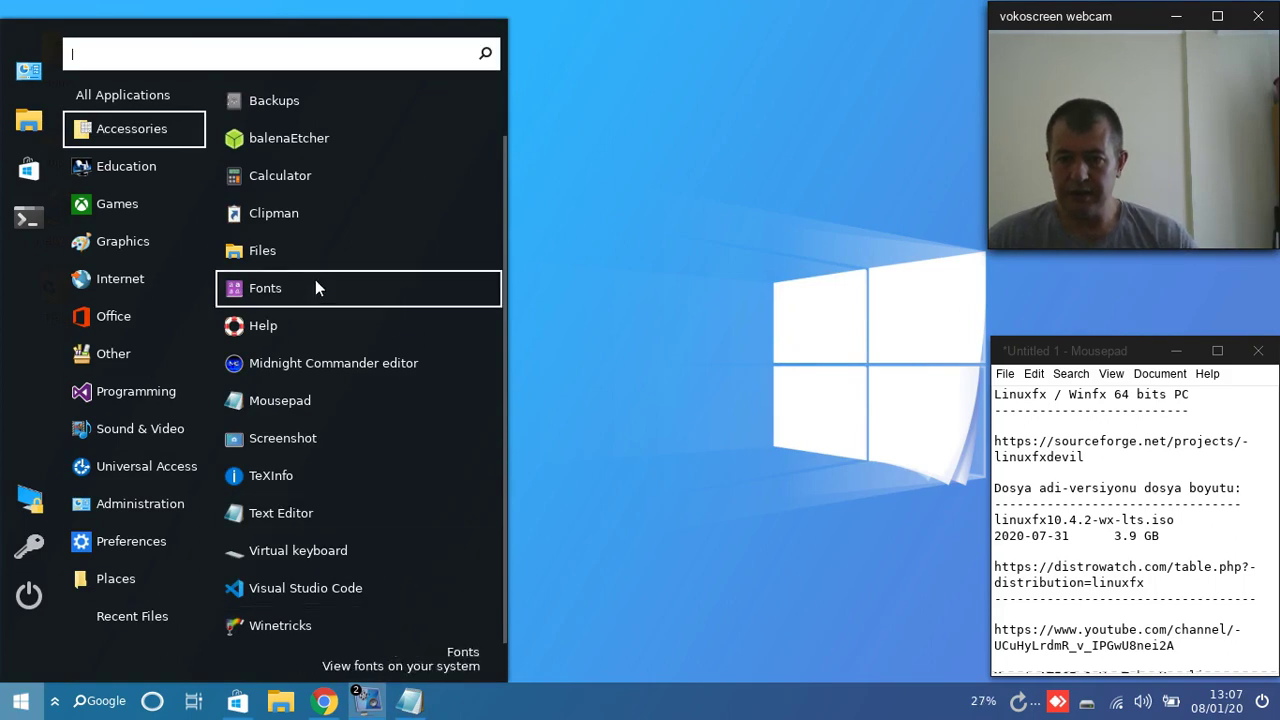
scroll(316, 283, "up", 2)
left_click(334, 130)
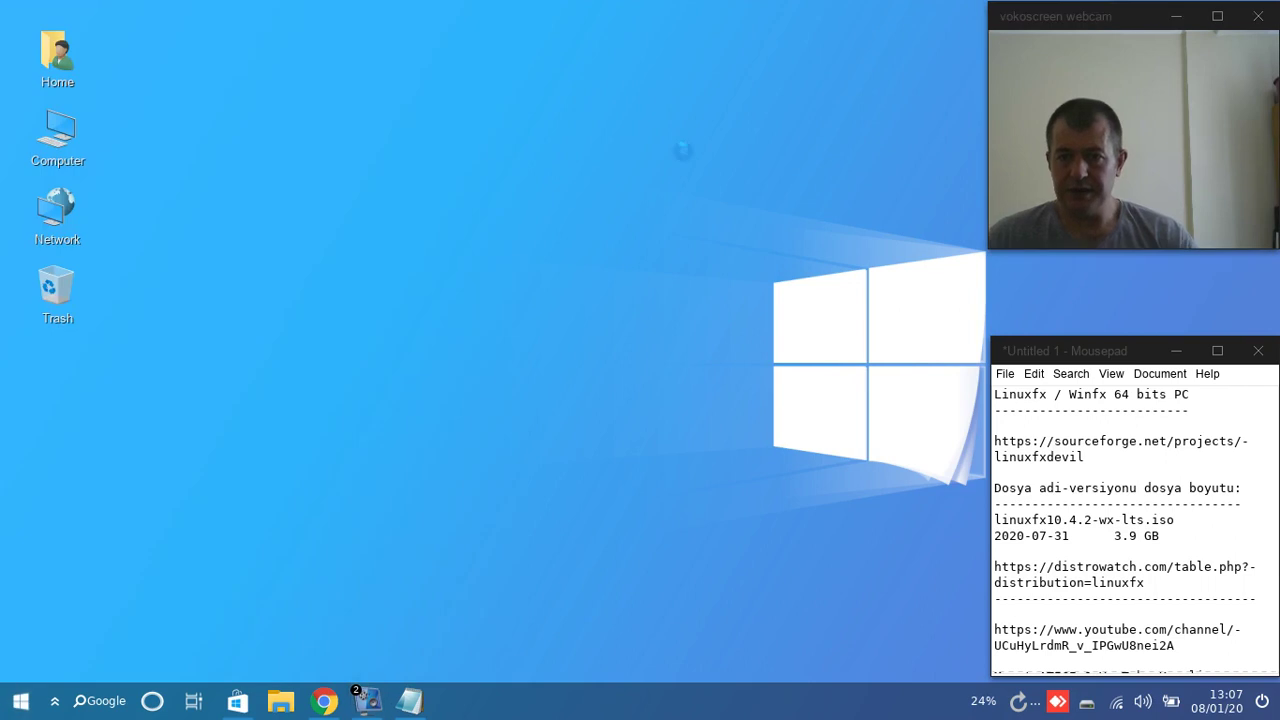
left_click_drag(522, 137, 351, 60)
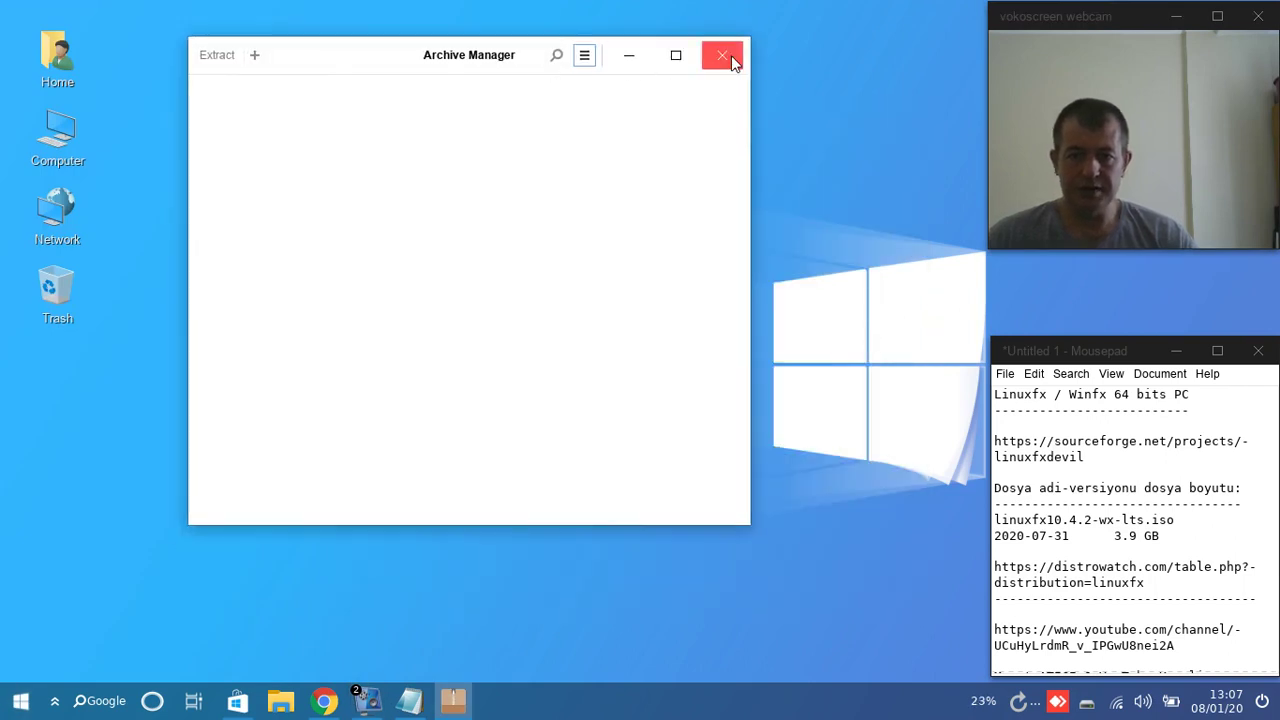
left_click_drag(733, 62, 659, 63)
left_click(658, 60)
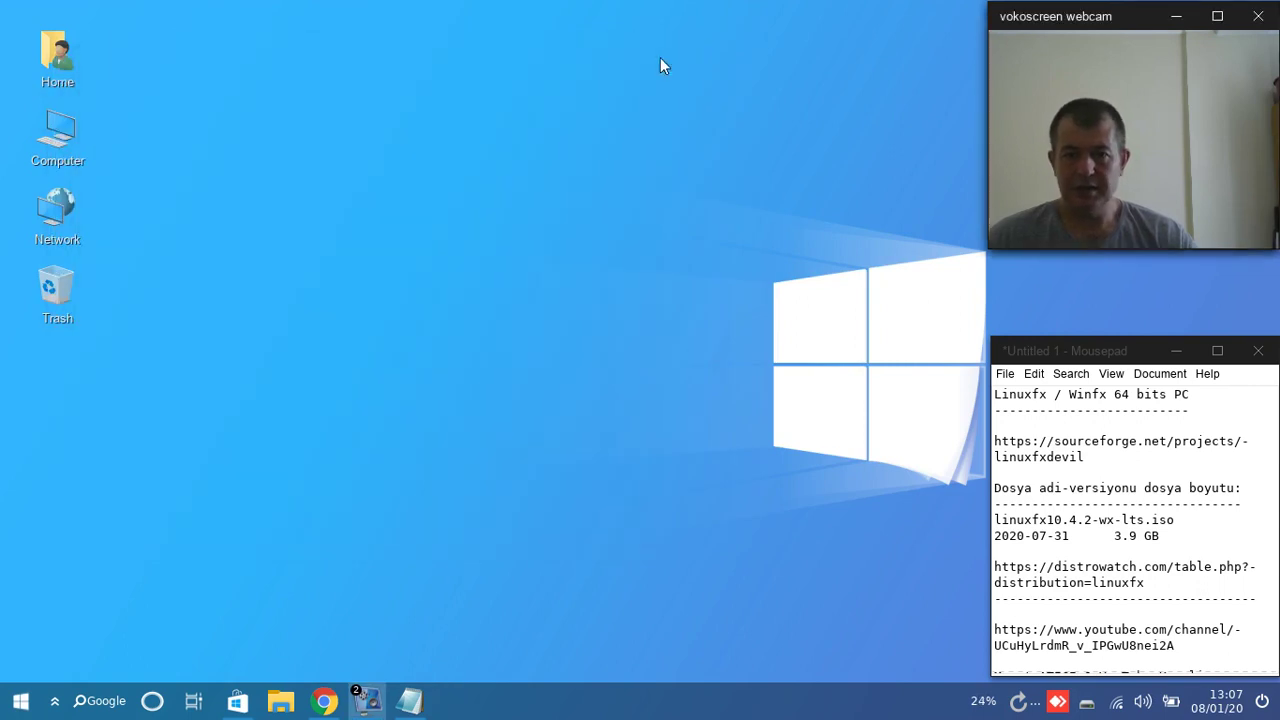
Step: Open the Desktop folder as root in the file manager and close the elevated window
right_click(447, 208)
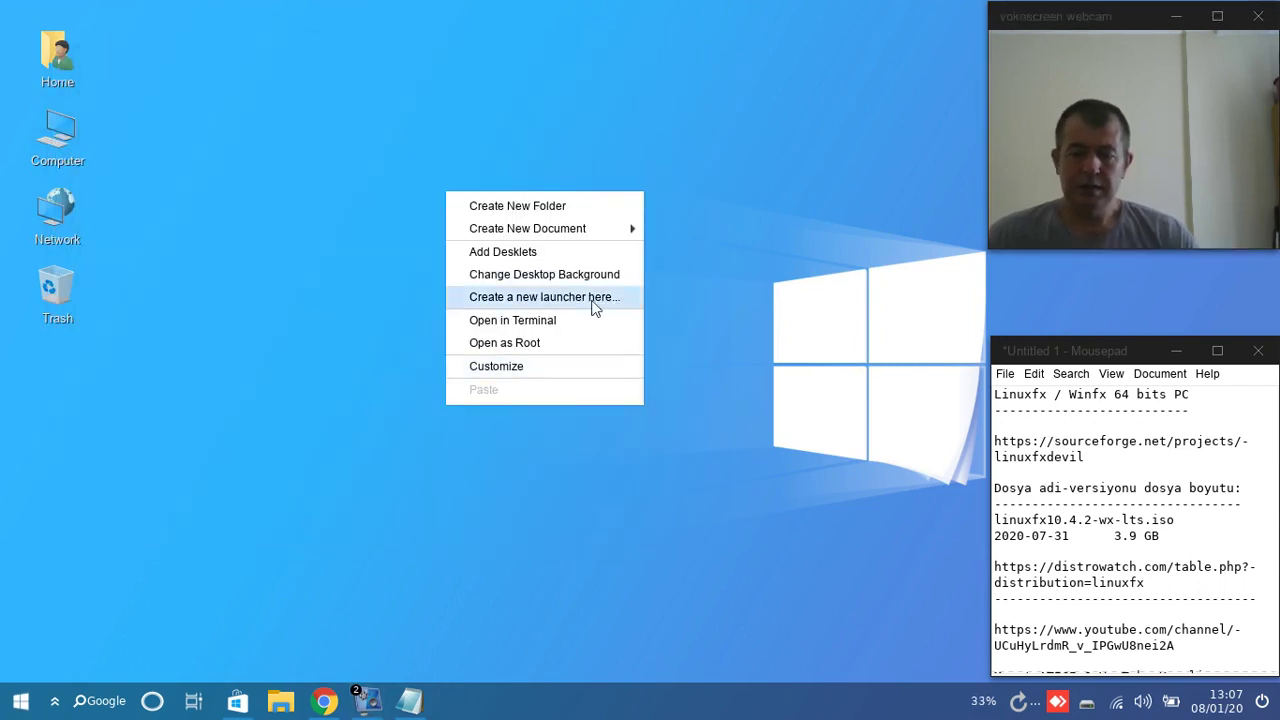
left_click(558, 345)
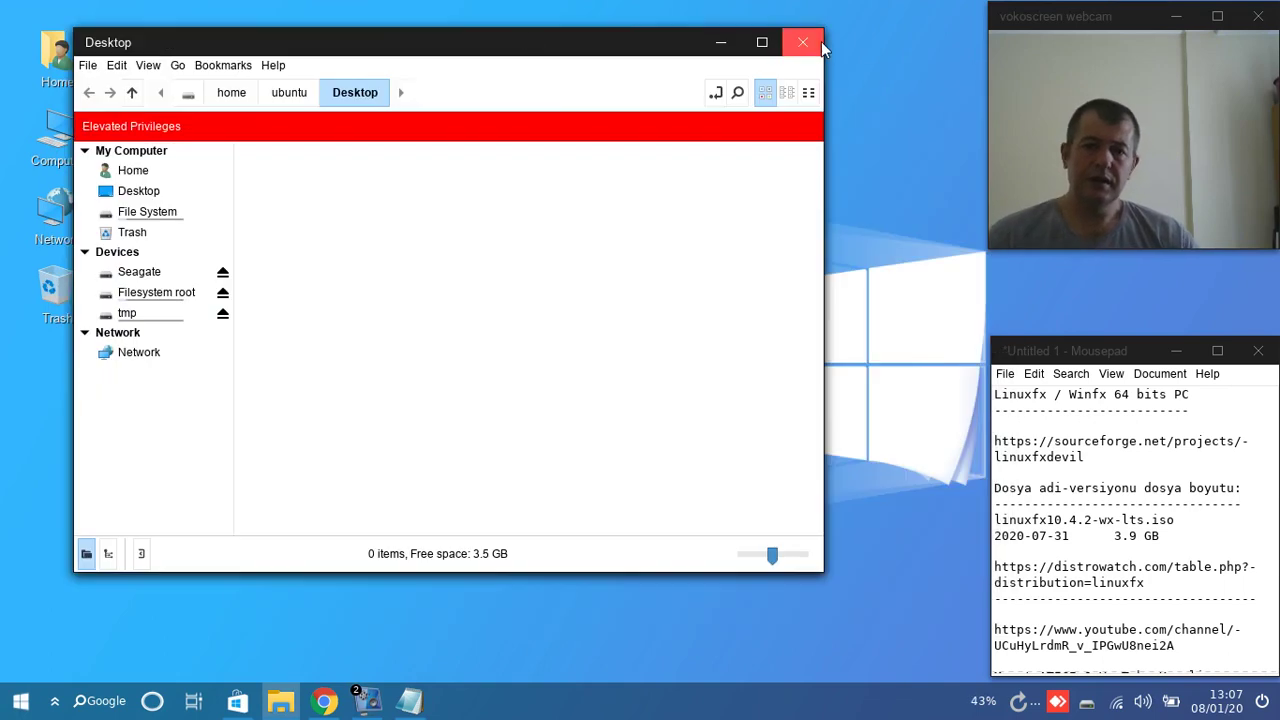
left_click(803, 42)
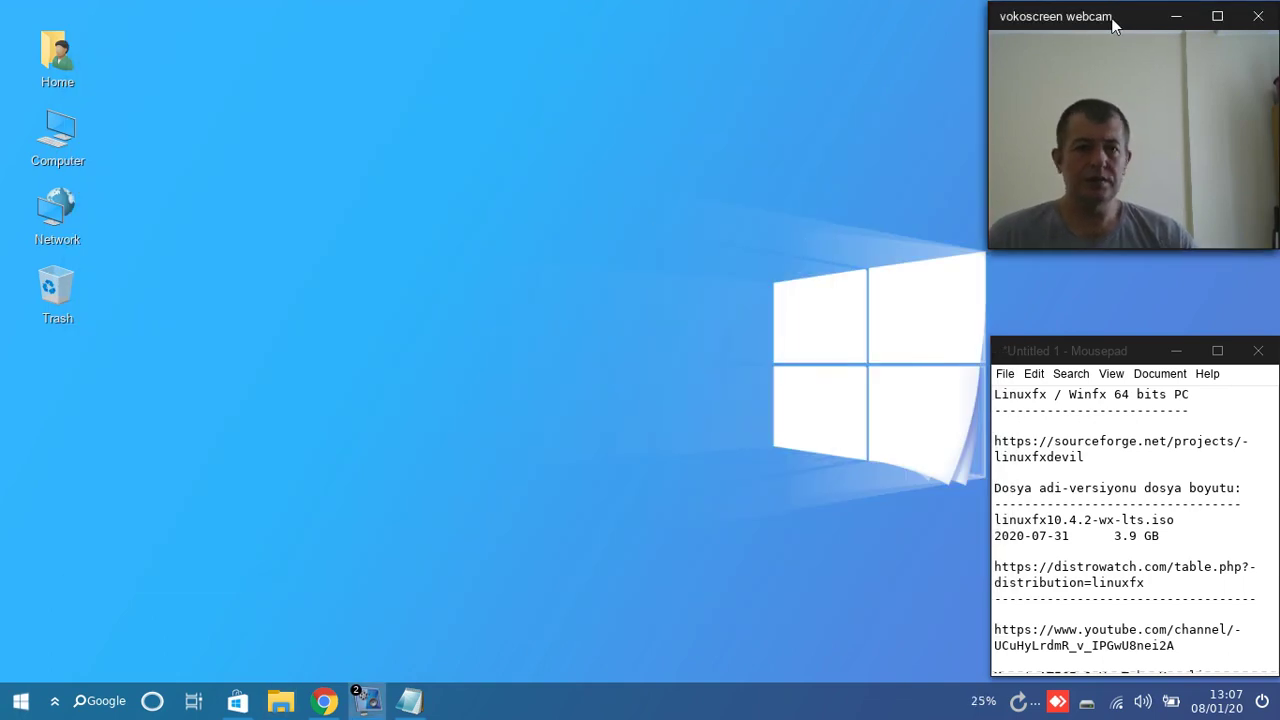
mouse_move(1113, 24)
left_mouse_down()
mouse_move(1097, 91)
mouse_move(1111, 17)
left_mouse_up()
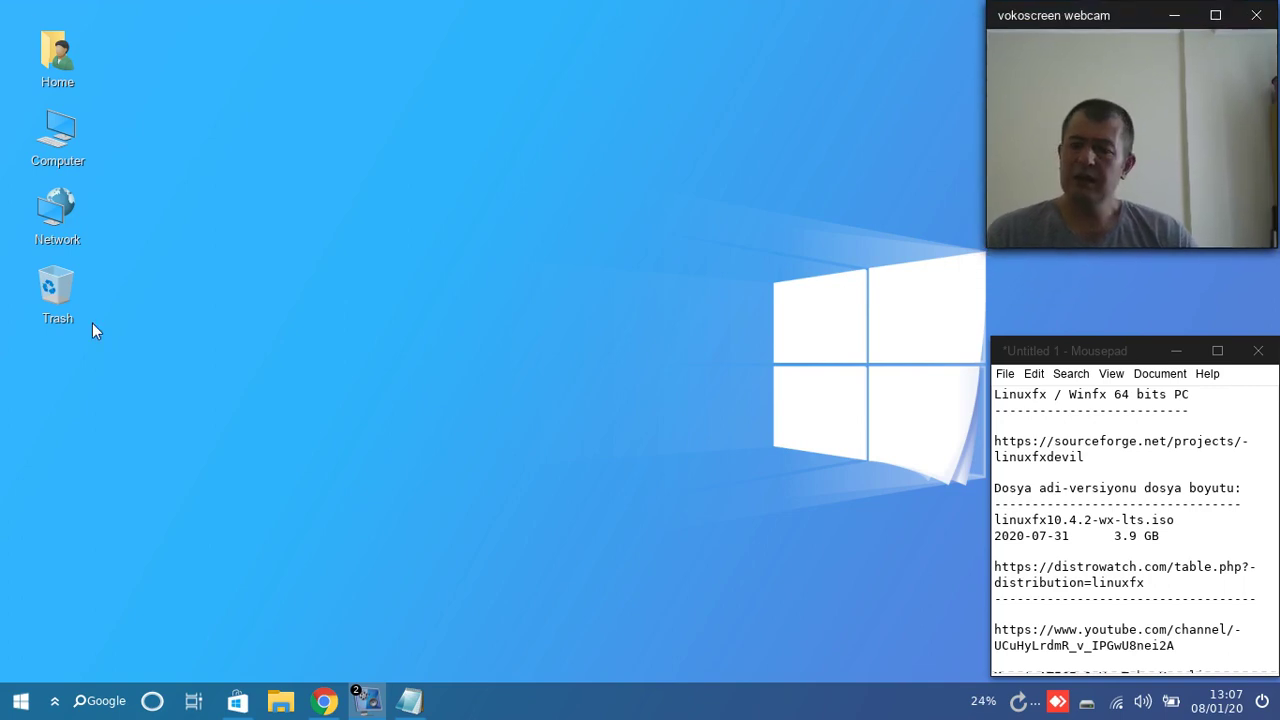
left_click_drag(345, 401, 5, 62)
left_click(331, 108)
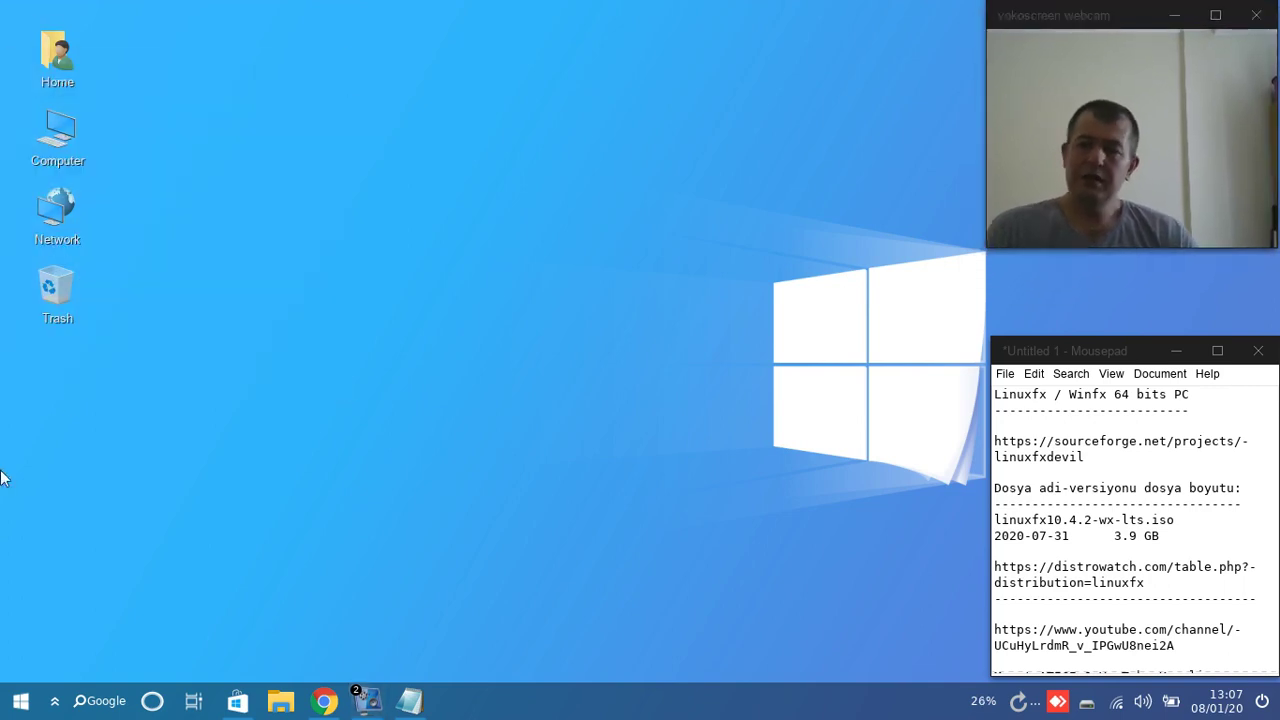
left_click_drag(54, 351, 110, 391)
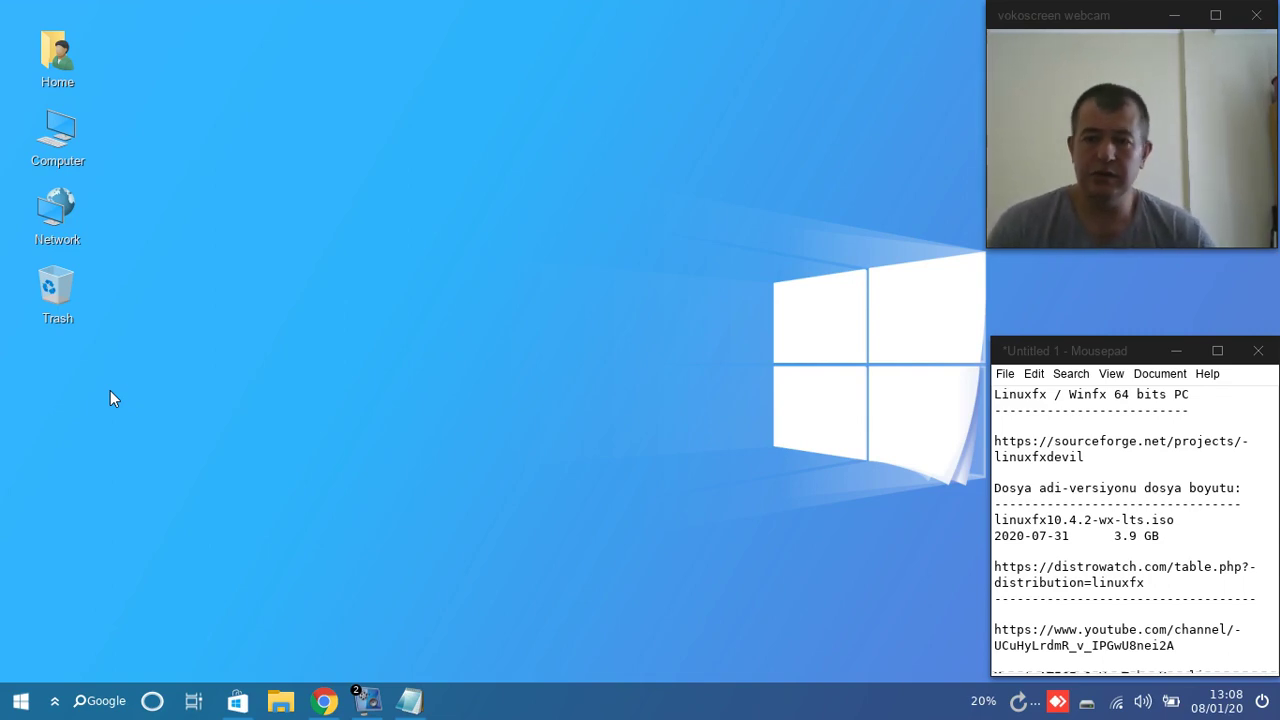
key("super")
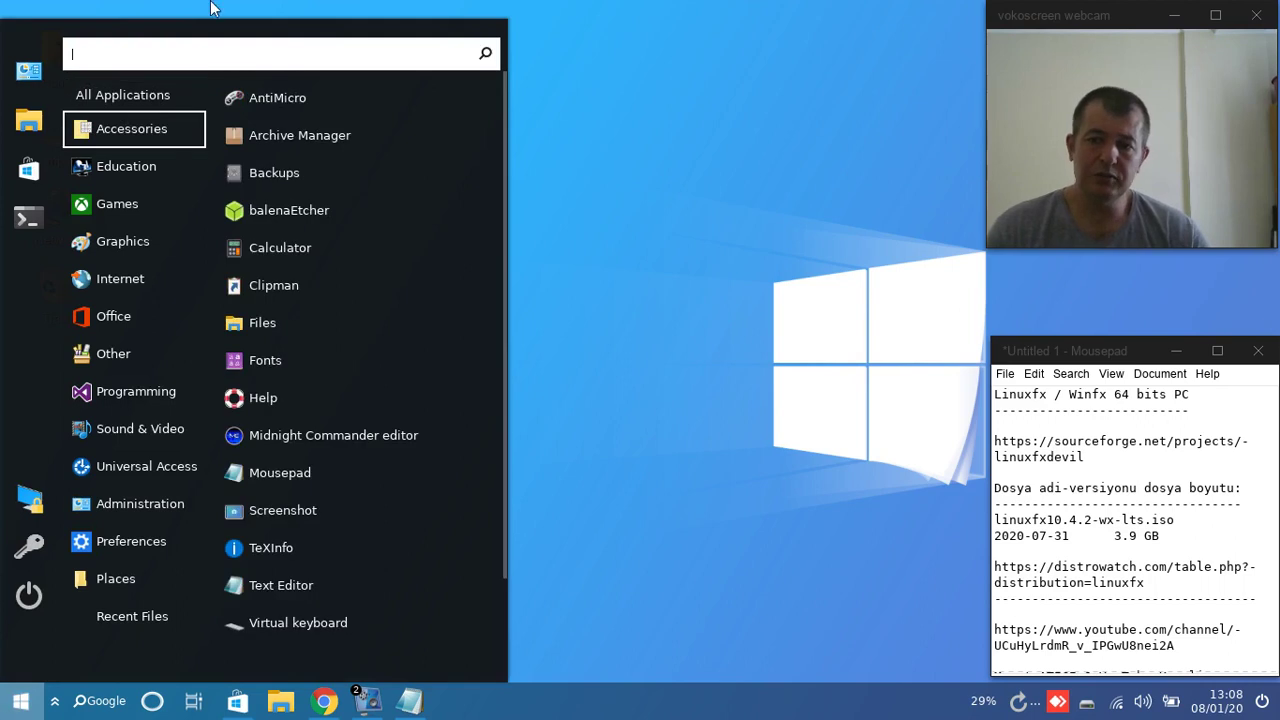
left_click(131, 128)
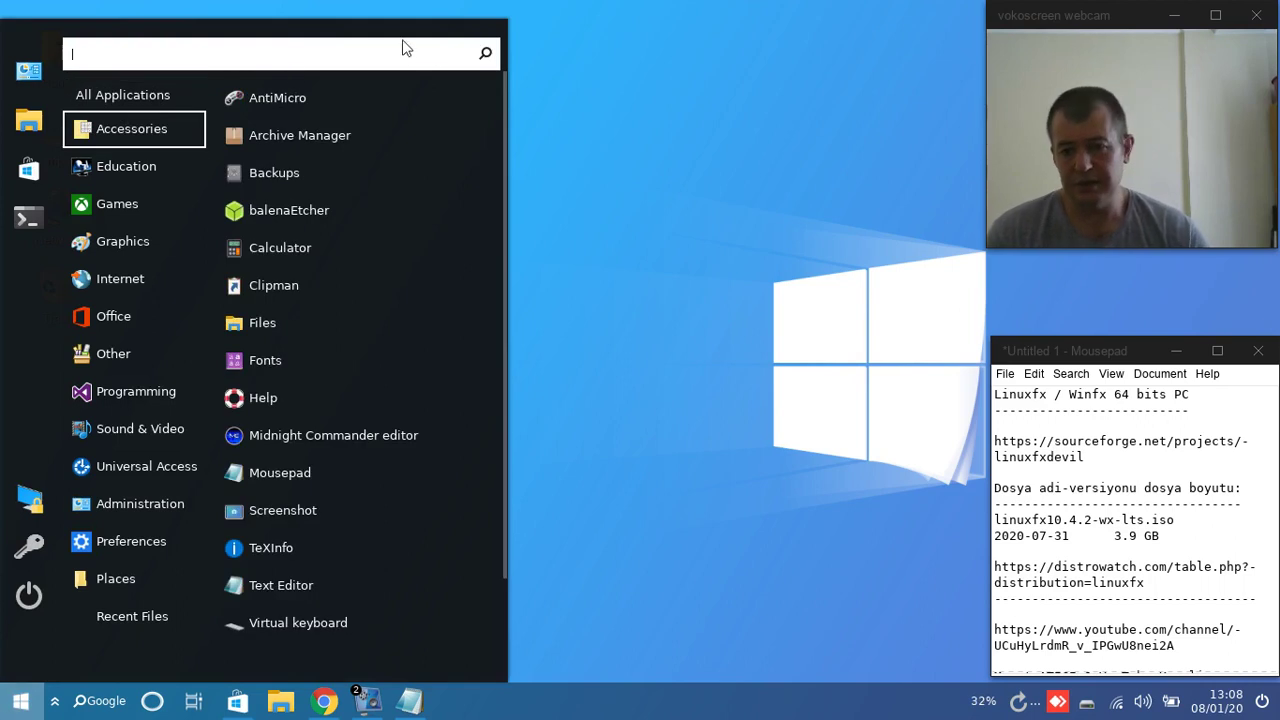
scroll(457, 594, "down", 2)
Step: Open a terminal in the Desktop folder and move its window higher on the desktop
right_click(487, 170)
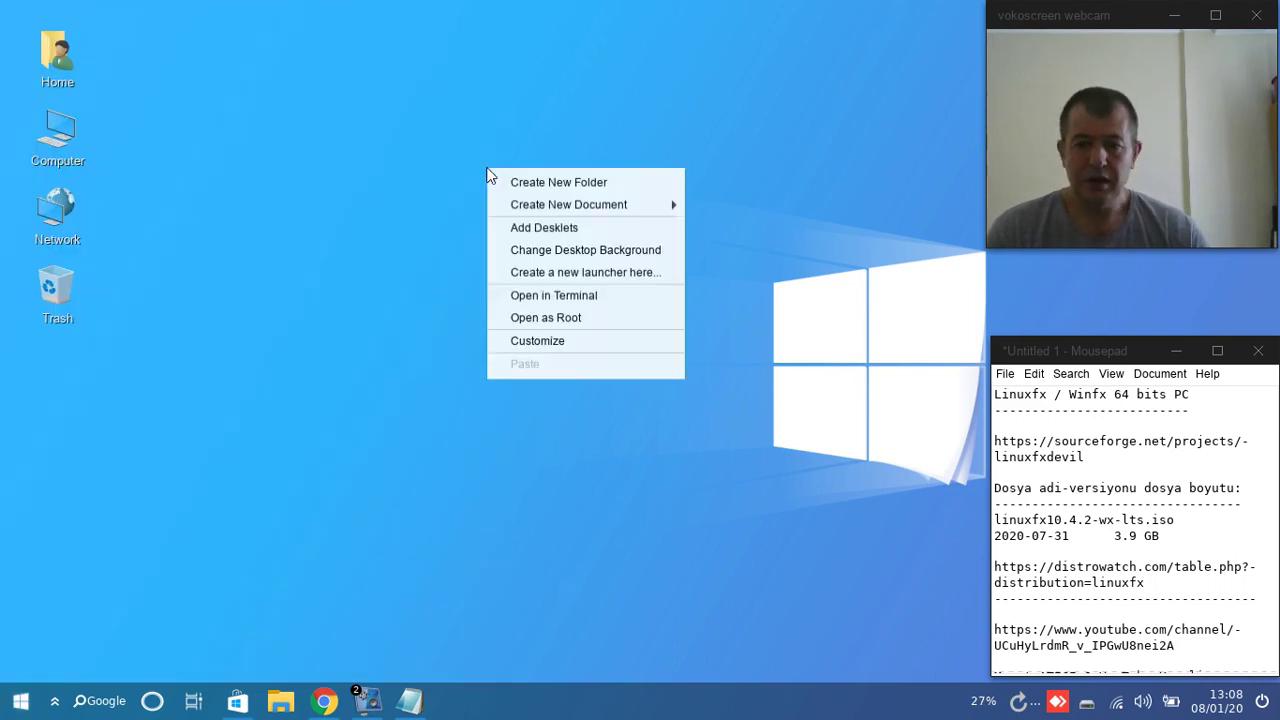
left_click(622, 305)
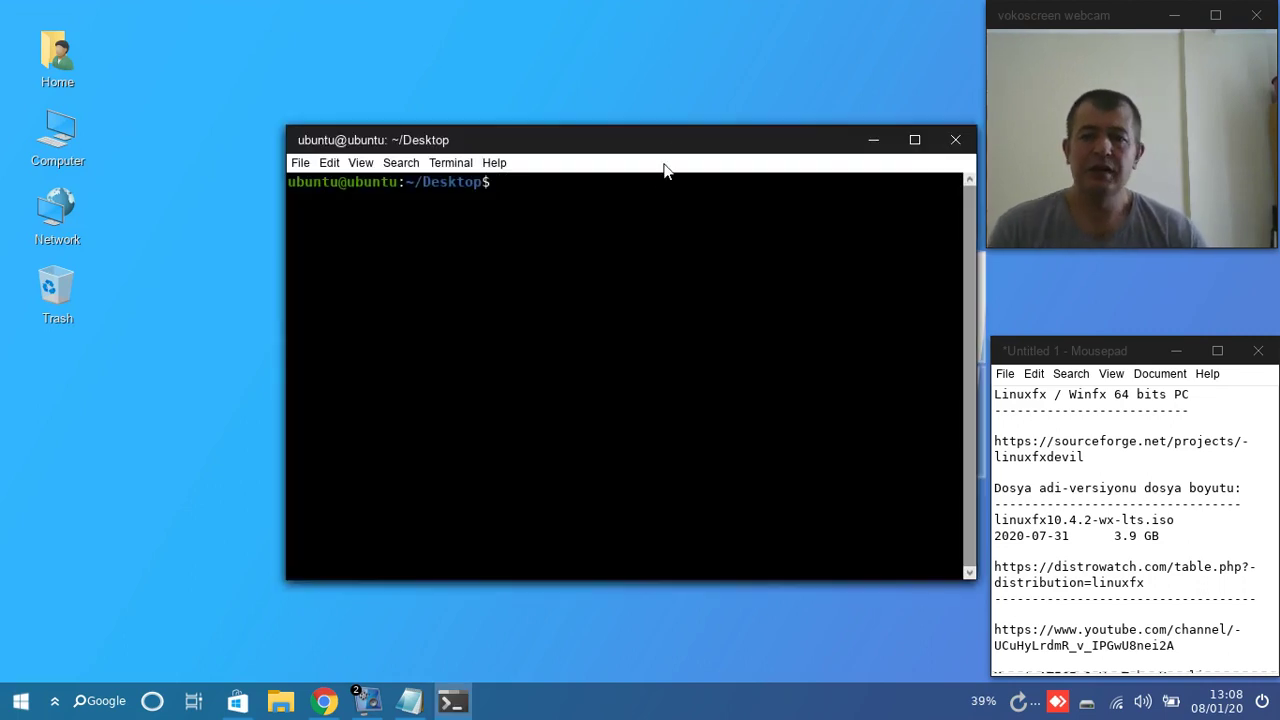
left_click_drag(572, 122, 631, 49)
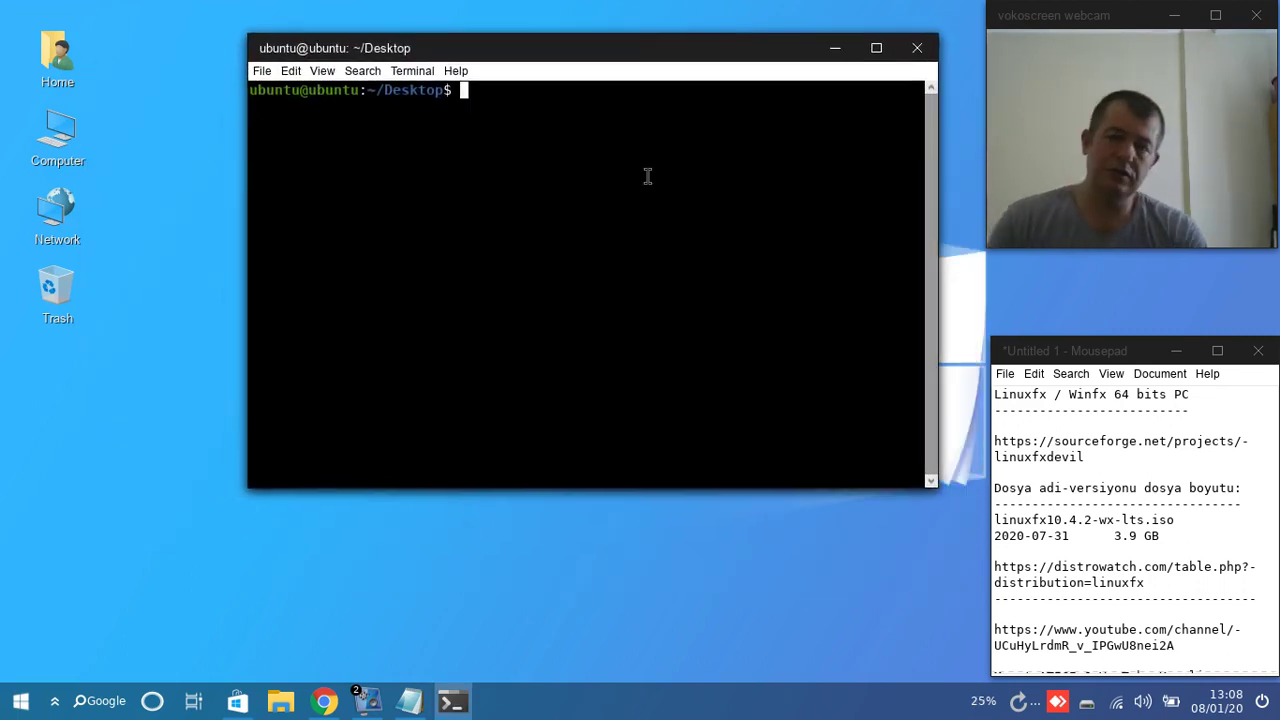
Step: Switch the terminal to a root shell with sudo su and clear its output
type("sudo ap")
key("BackSpace")
key("BackSpace")
key("BackSpace")
key("BackSpace")
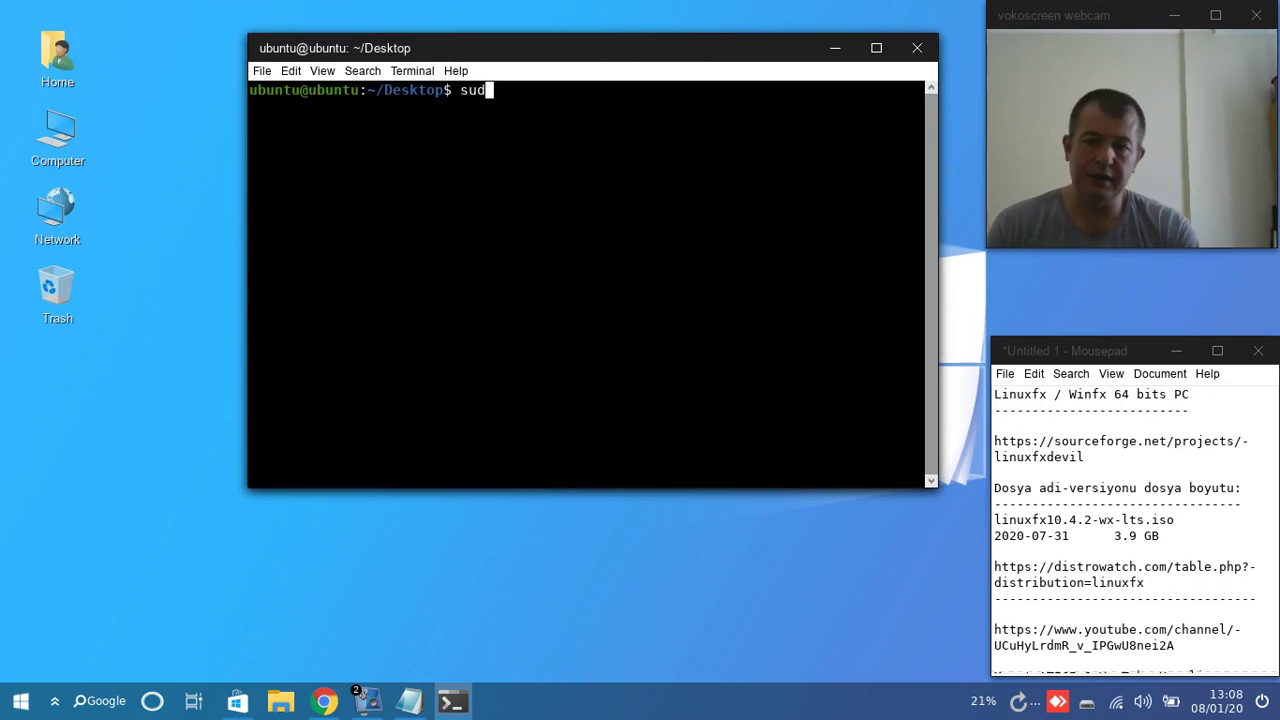
type("o su")
key("Return")
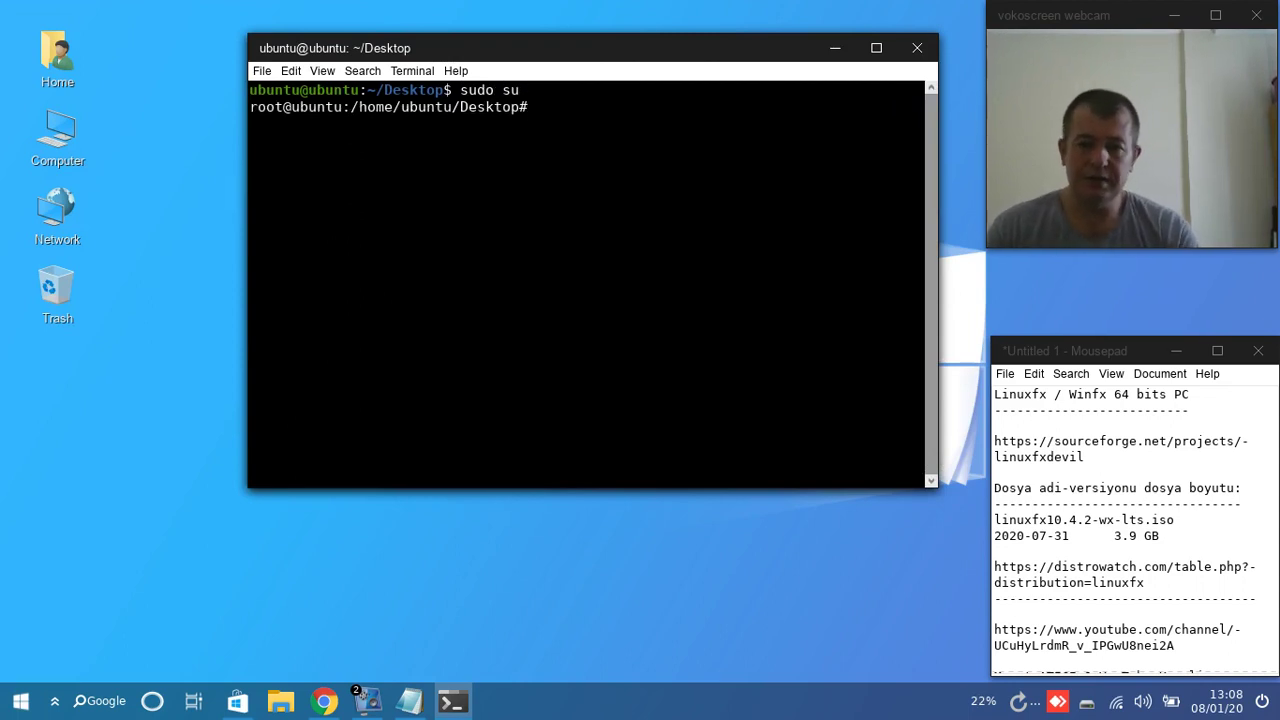
type("clear")
key("Return")
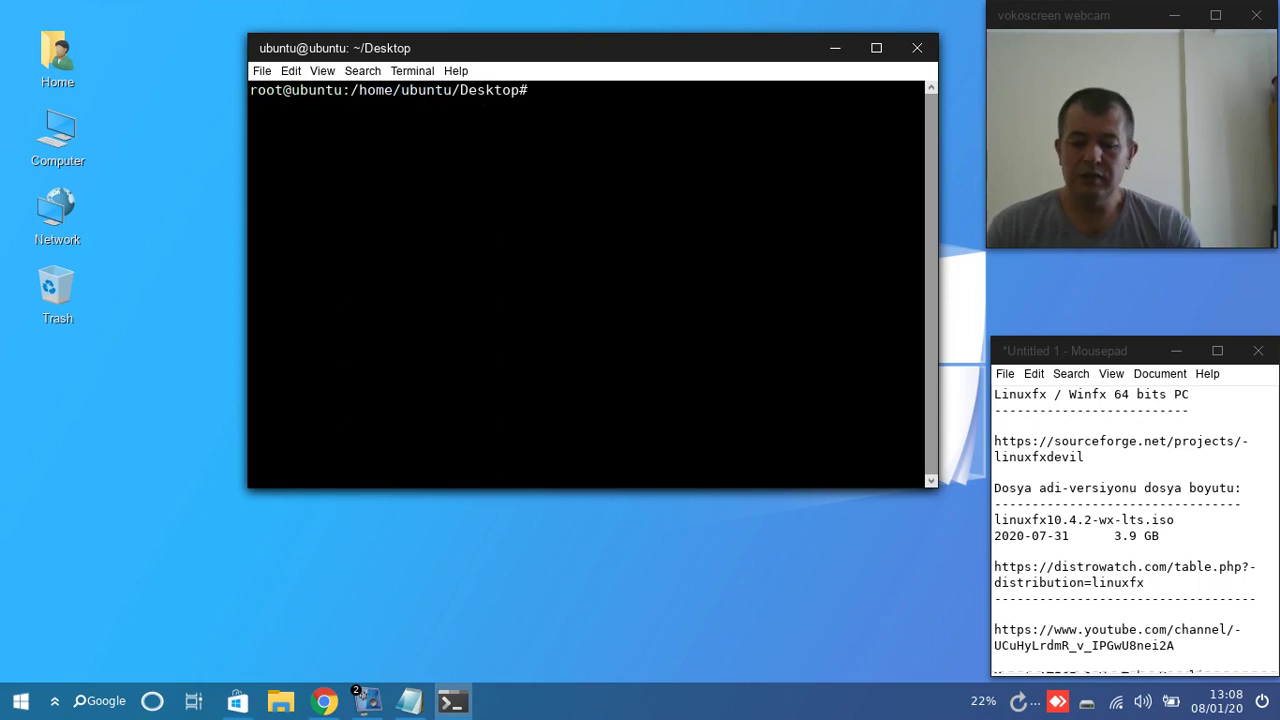
Step: Launch the Windowsfx system installer from the root shell with calamares and move its window to the desktop's upper-left corner
type("calamares")
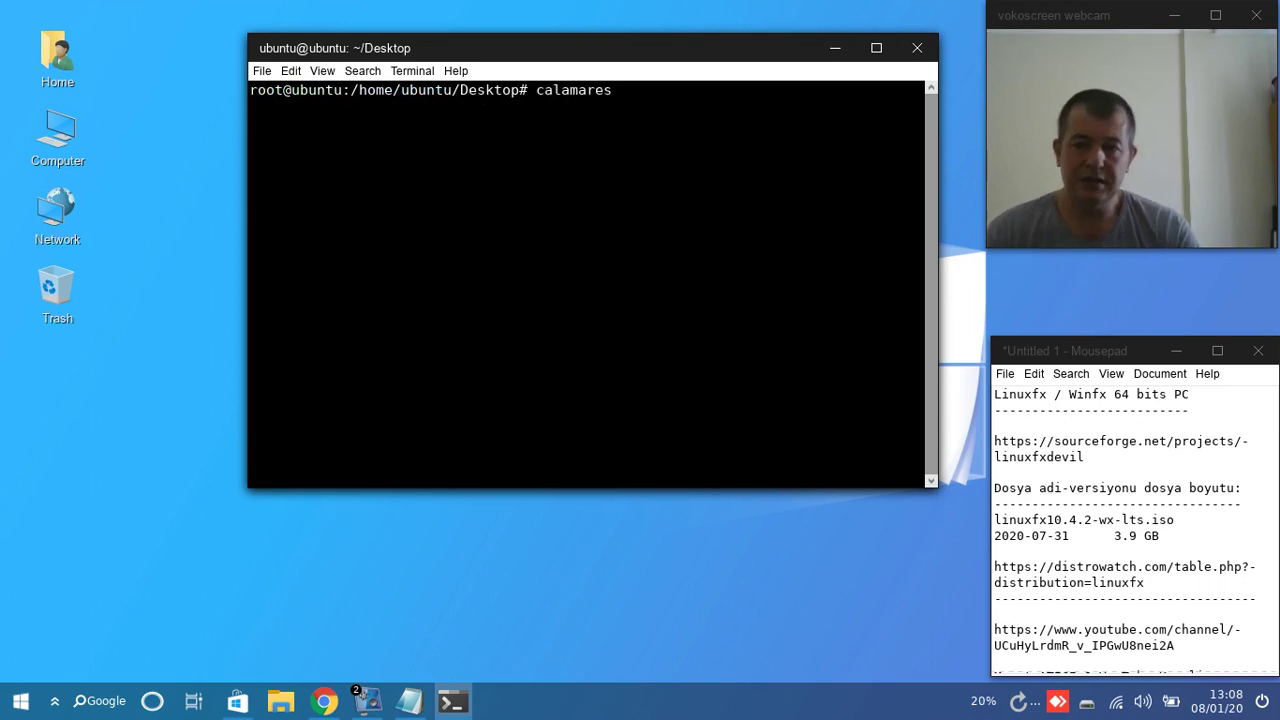
key("Return")
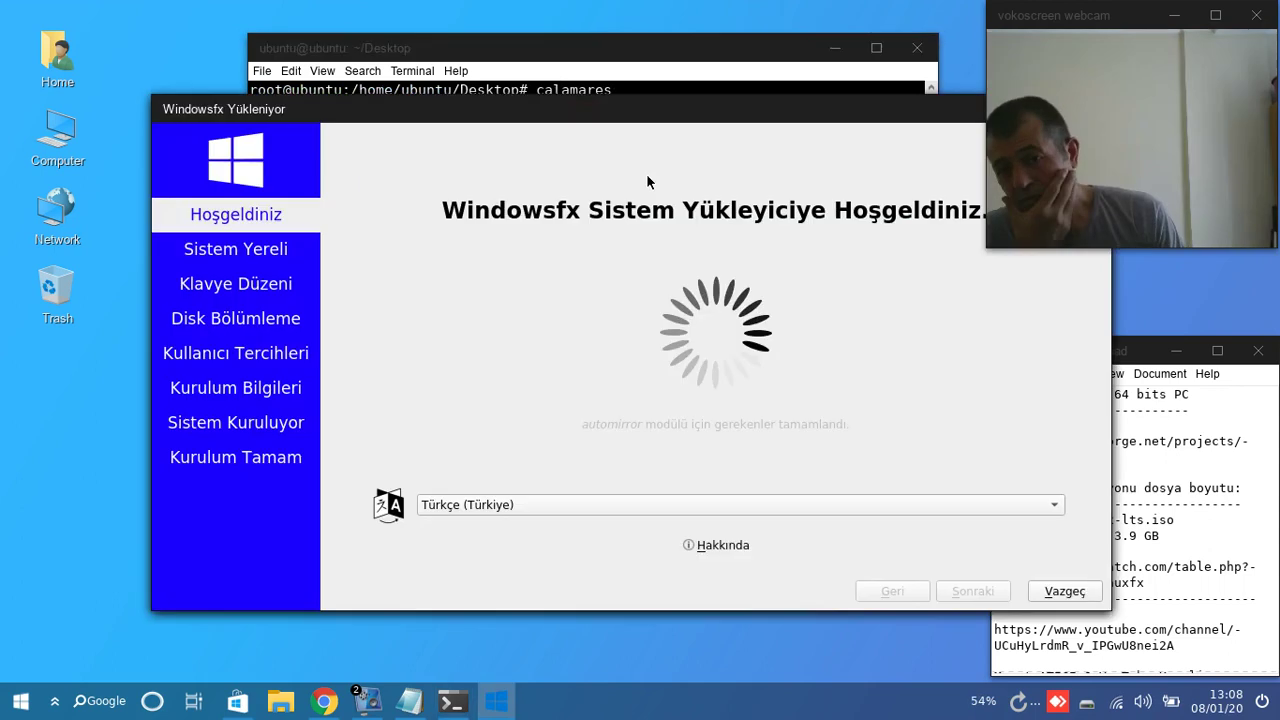
left_click_drag(705, 110, 590, 42)
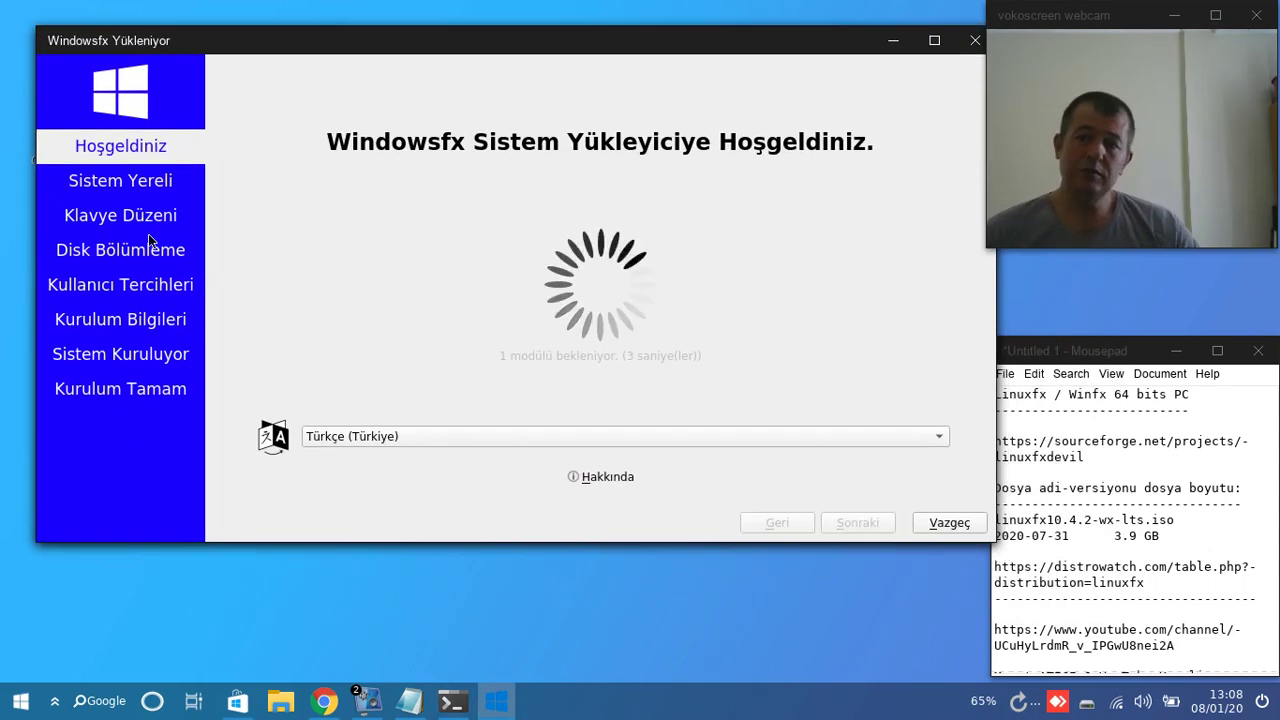
left_click_drag(700, 45, 666, 43)
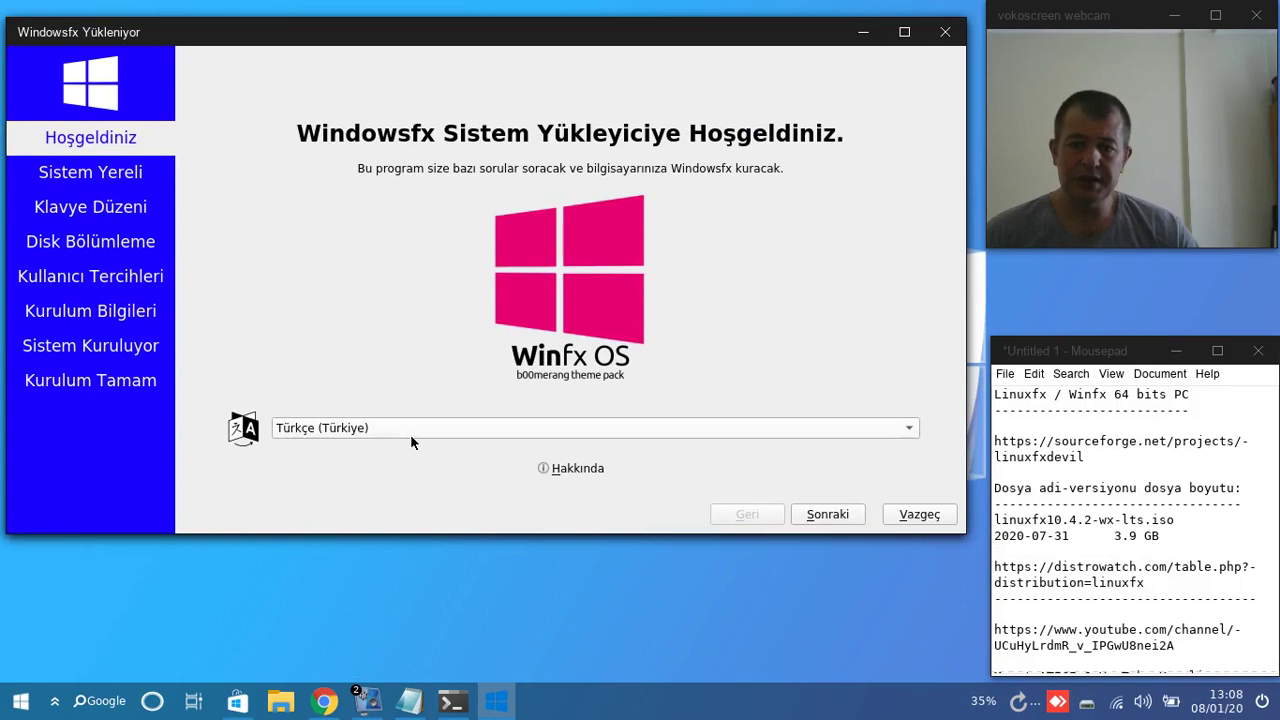
Step: Advance the installer with Türkçe (Türkiye) as language and Europe/Istanbul as location to reach the keyboard layout page
left_click(855, 513)
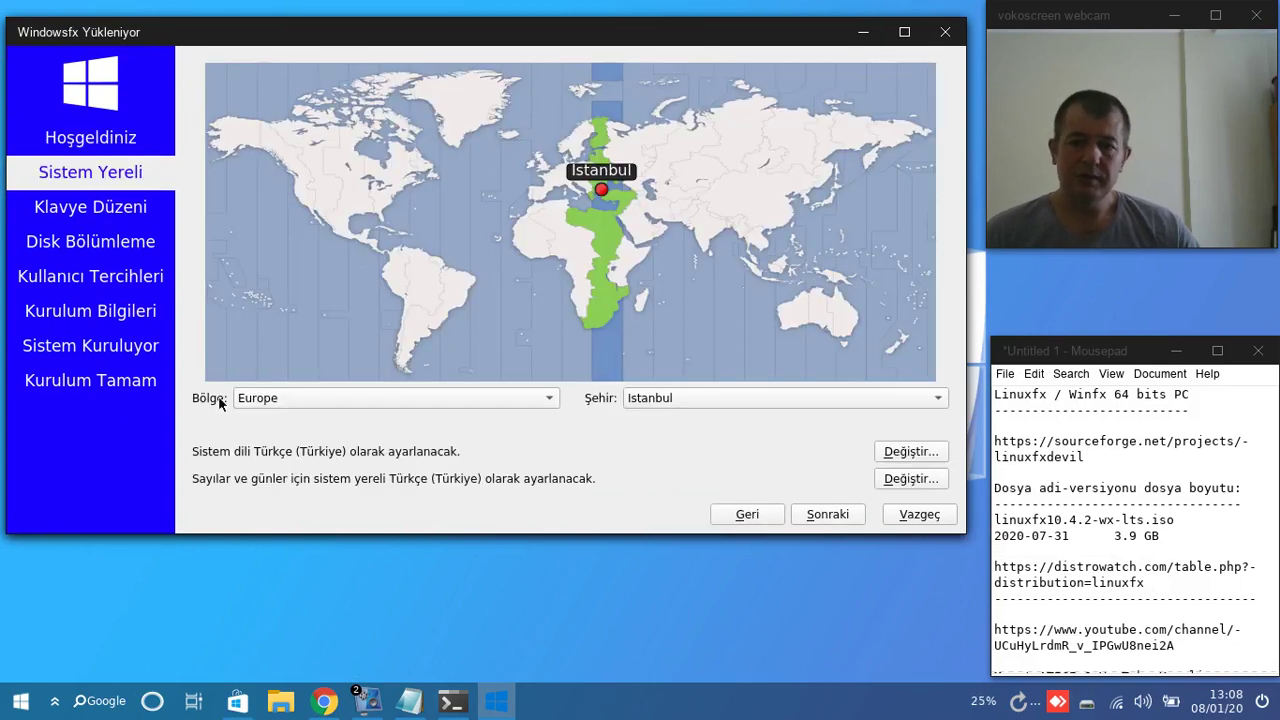
mouse_move(1124, 702)
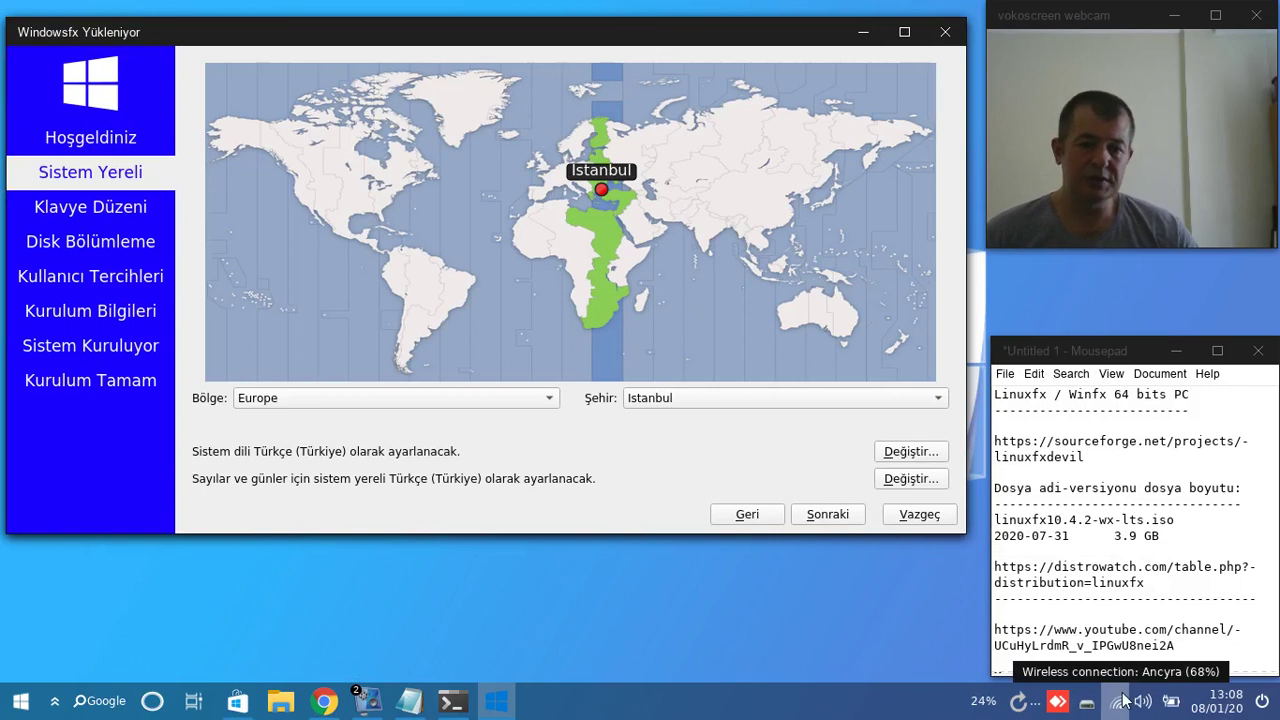
left_click(828, 514)
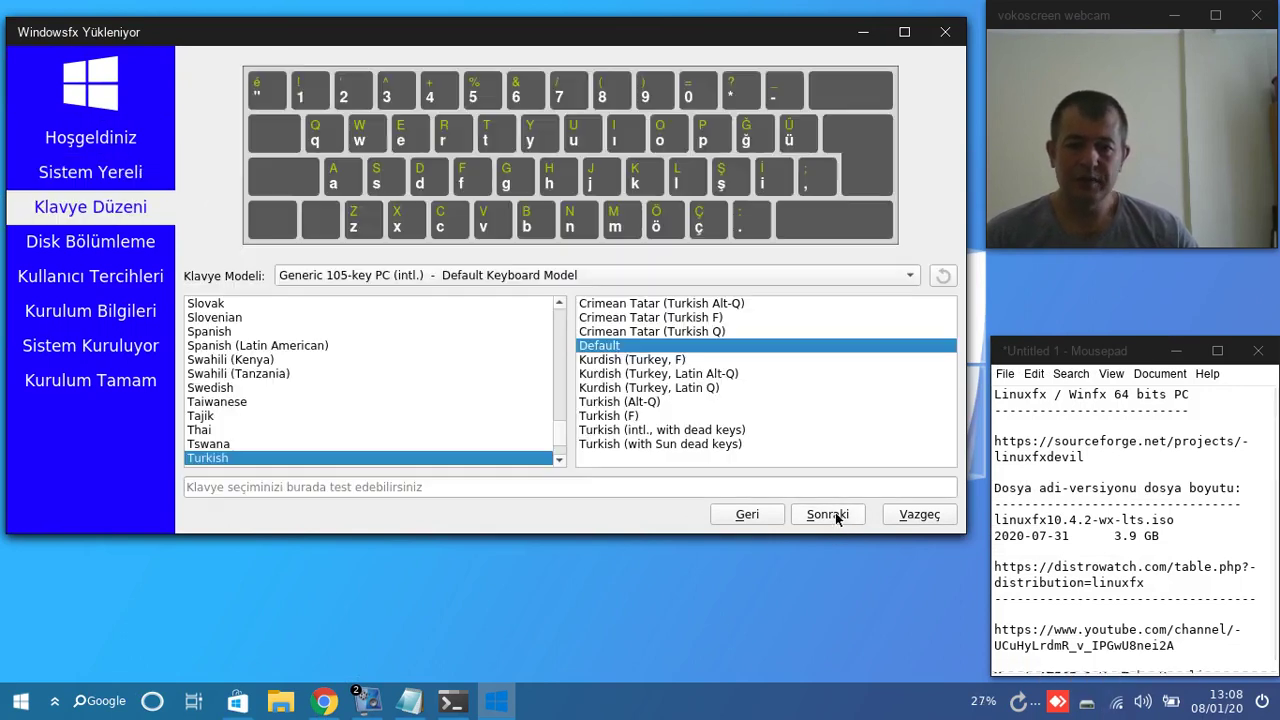
Step: Test the Turkish keyboard layout with the sample text "kmaksdiasi,iaş,sidş" and continue to the disk partitioning page
left_click(485, 495)
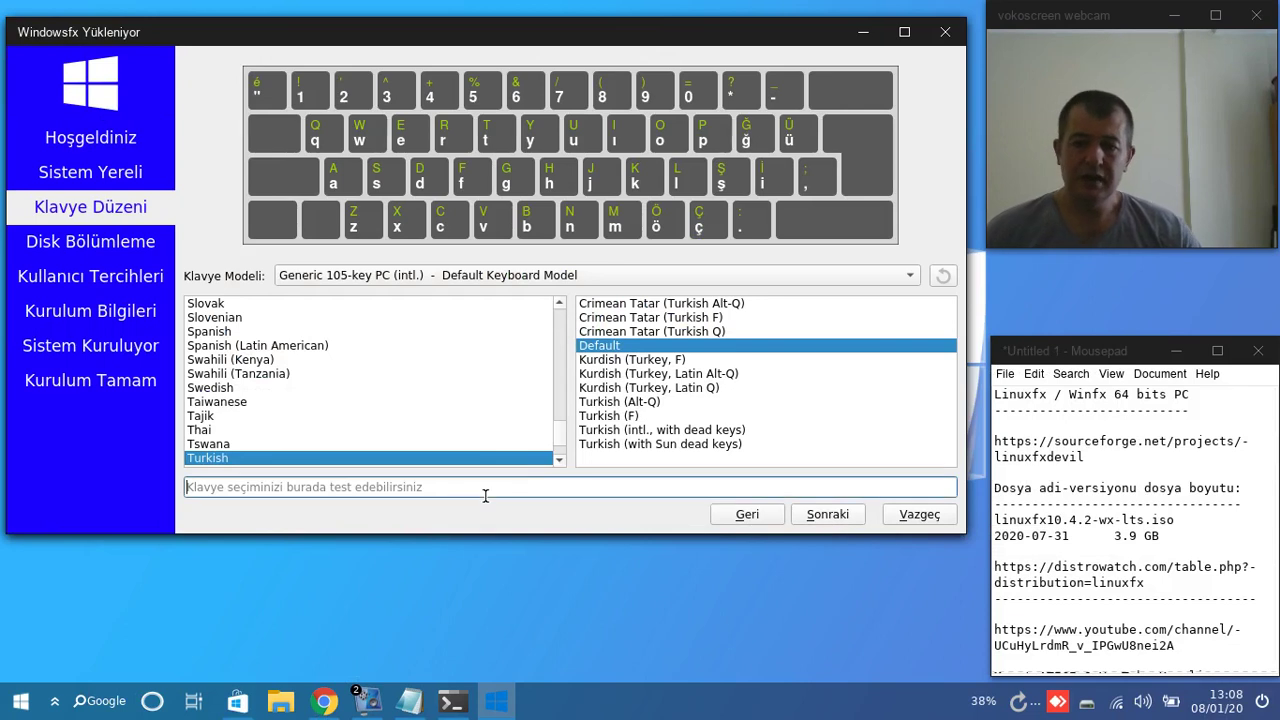
type("kmaksdiasi,iaş,sidş")
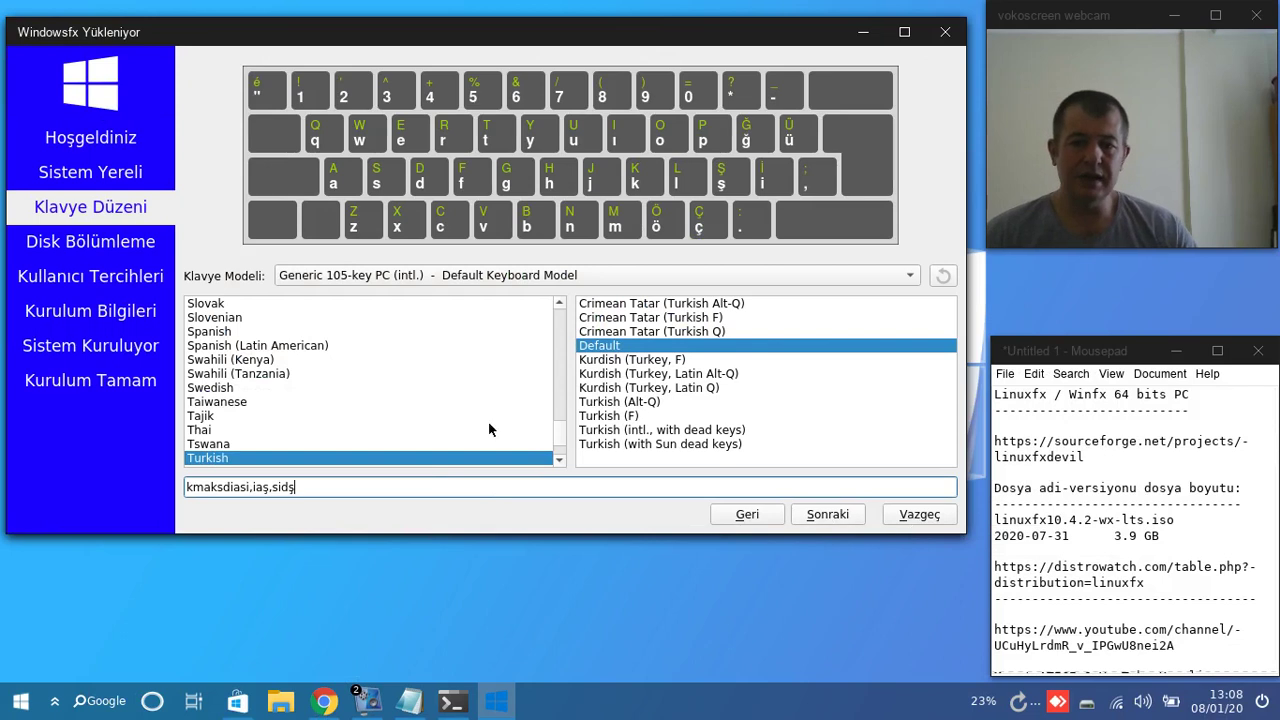
left_click(812, 522)
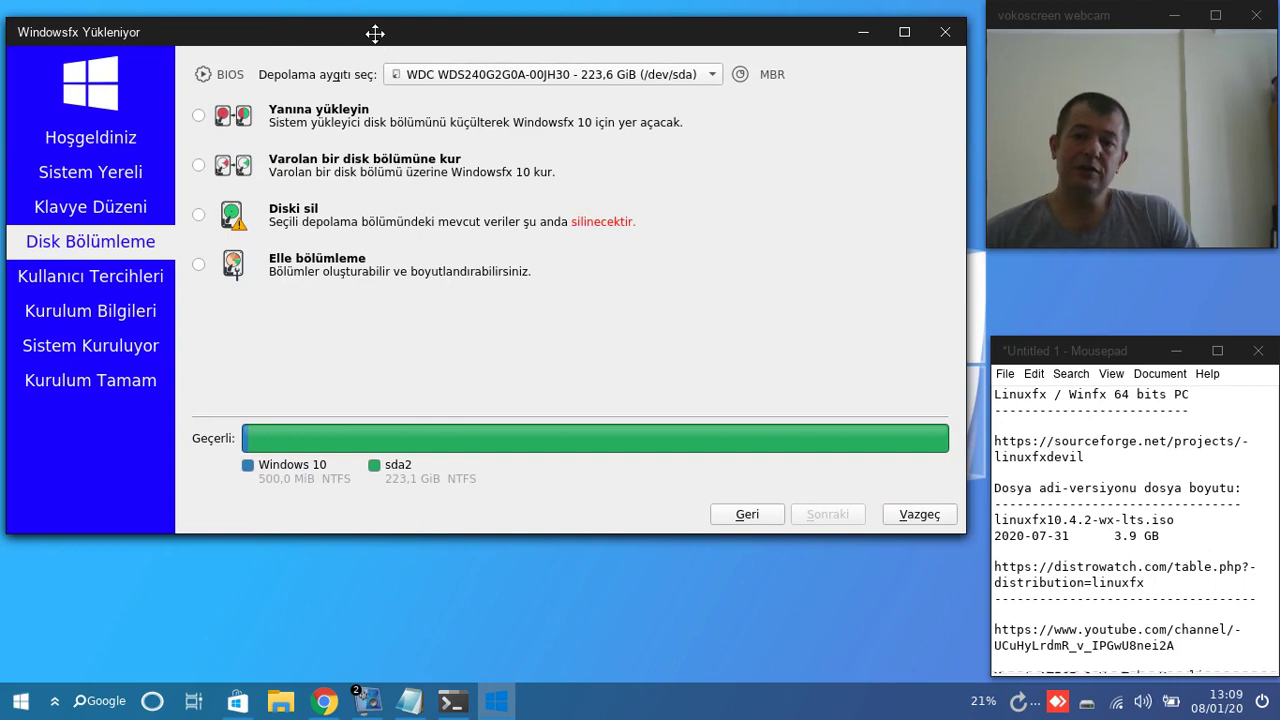
Step: Preview the partitioning choices Yanına yükleyin, Elle bölümleme, Diski sil and Varolan bir disk bölümüne kur, and check the storage device list
left_click_drag(375, 41, 486, 57)
left_click_drag(486, 57, 387, 35)
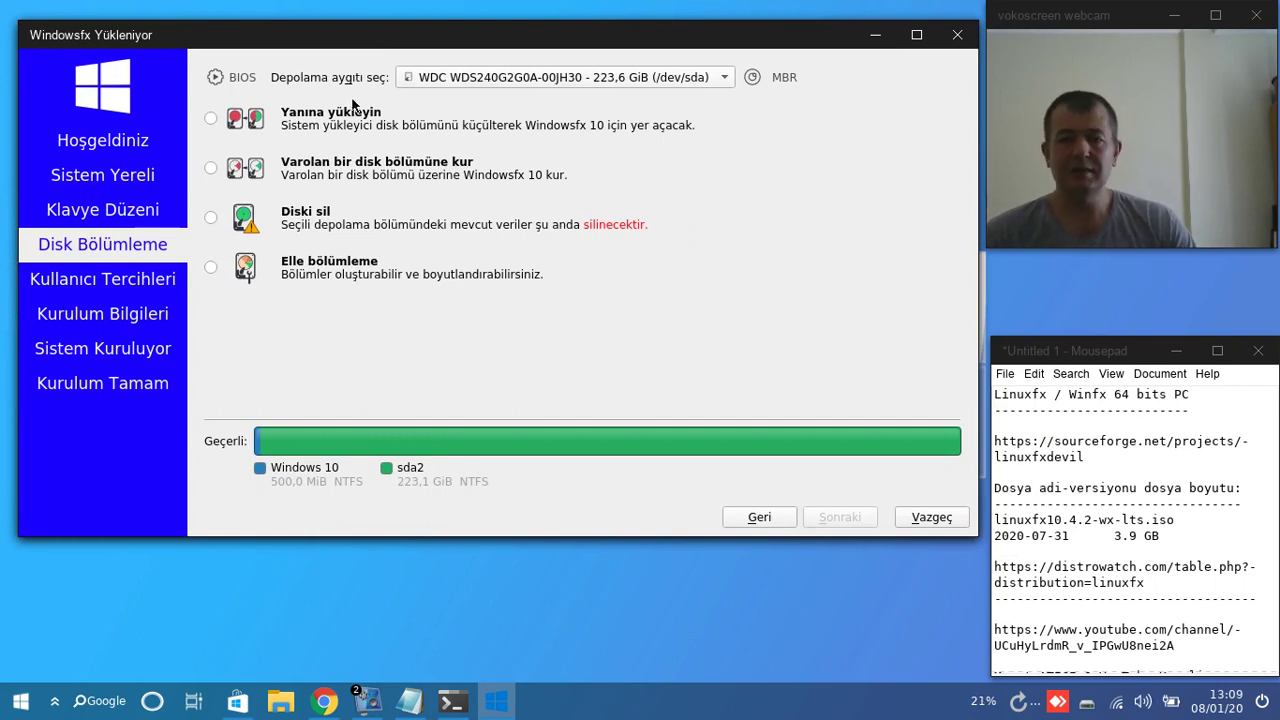
left_click(210, 119)
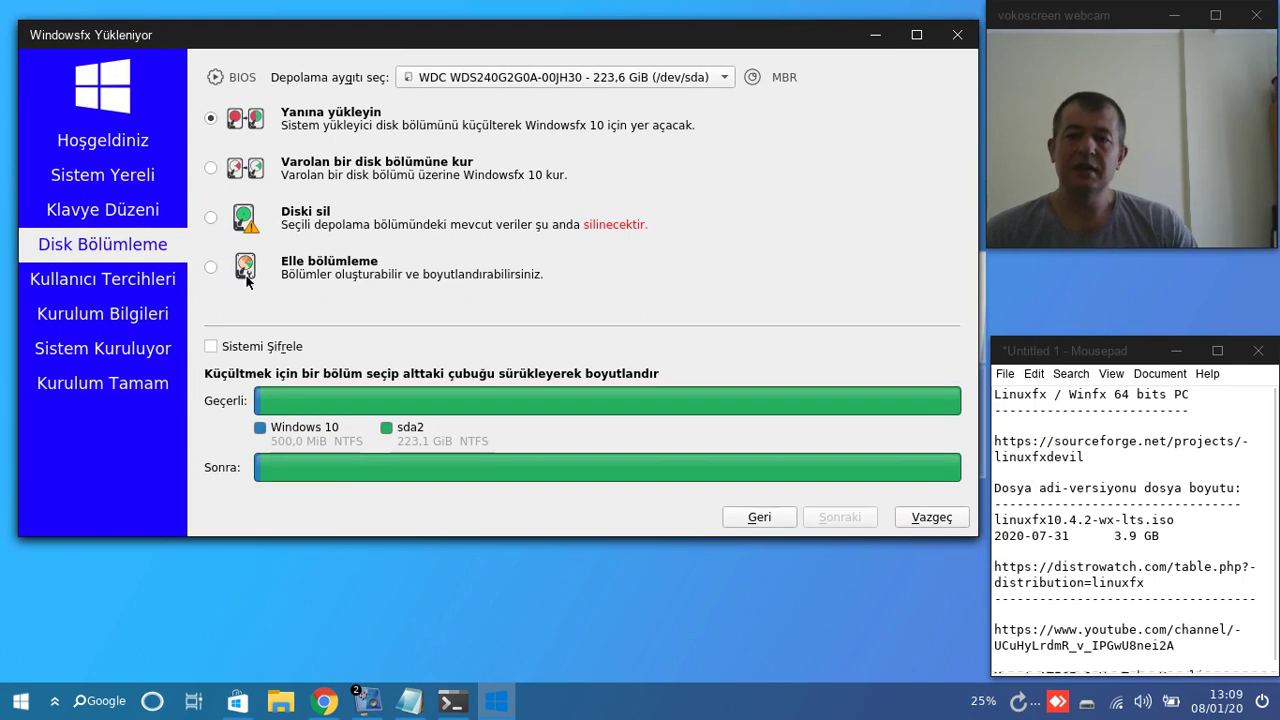
left_click(211, 267)
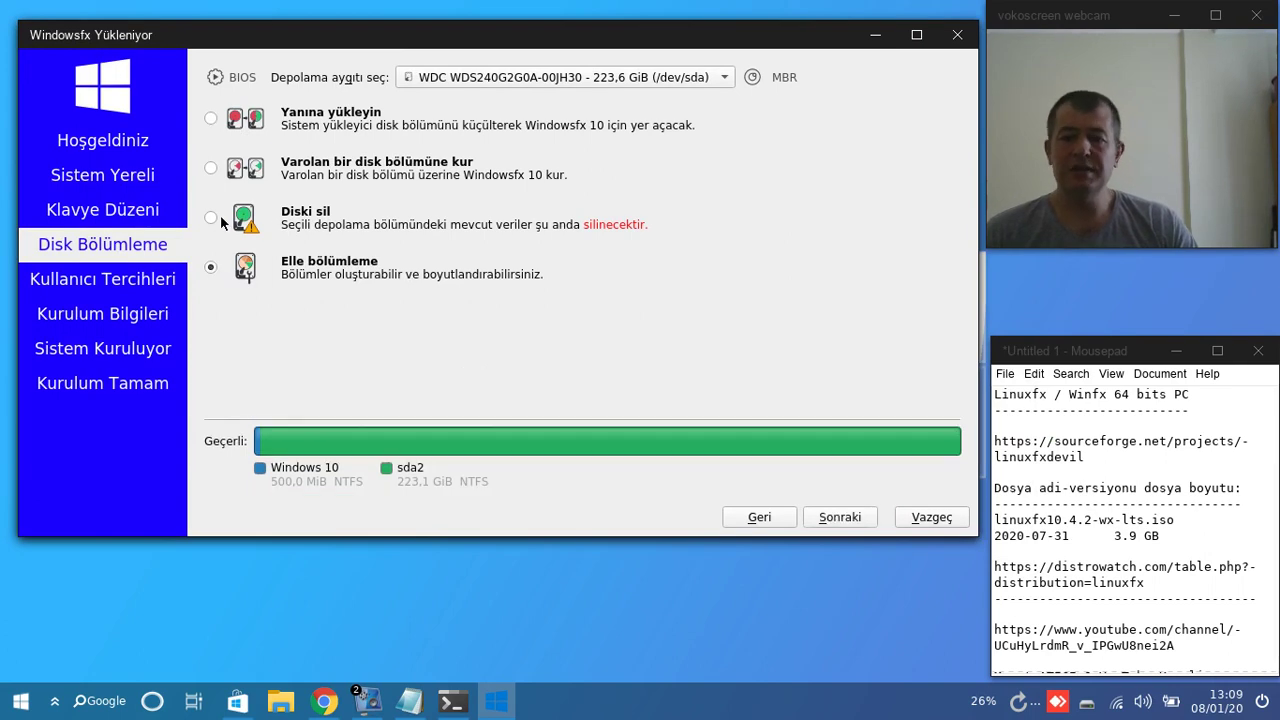
left_click(211, 218)
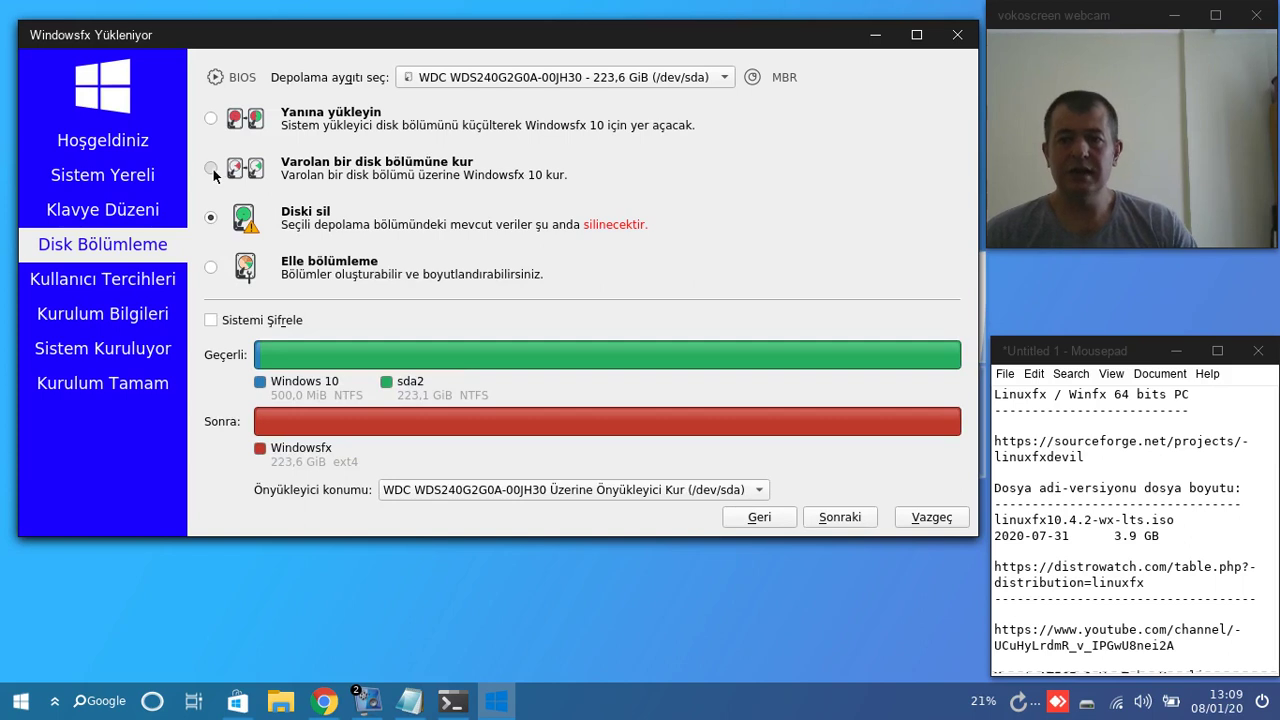
left_click(211, 168)
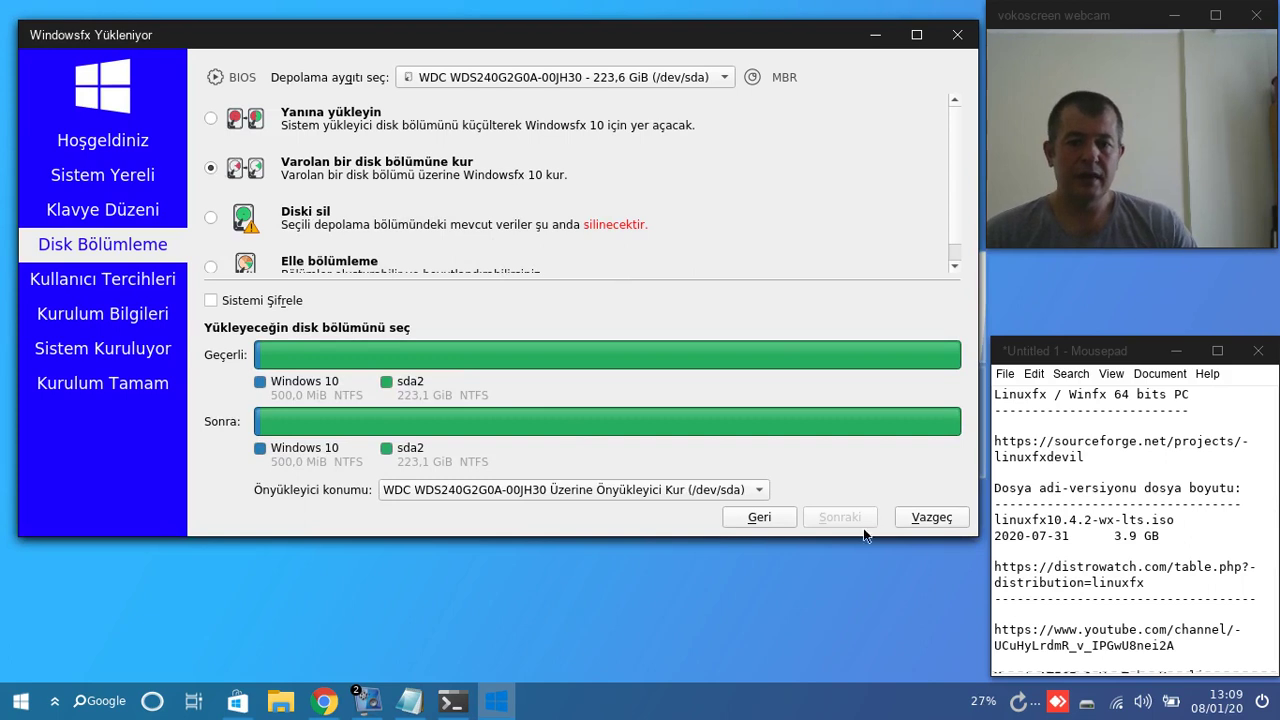
left_click(640, 77)
left_click(490, 77)
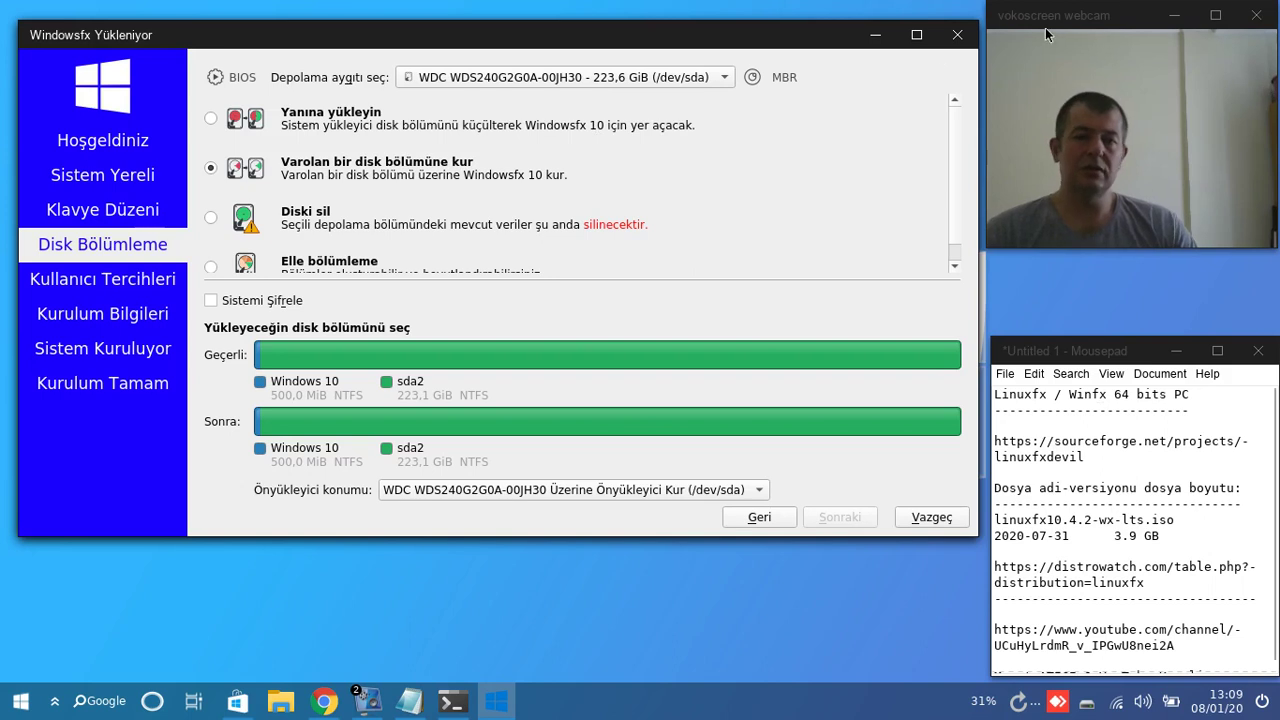
Step: Cancel the system installation, confirm leaving the installer, and close the root terminal despite its running process
left_click(957, 35)
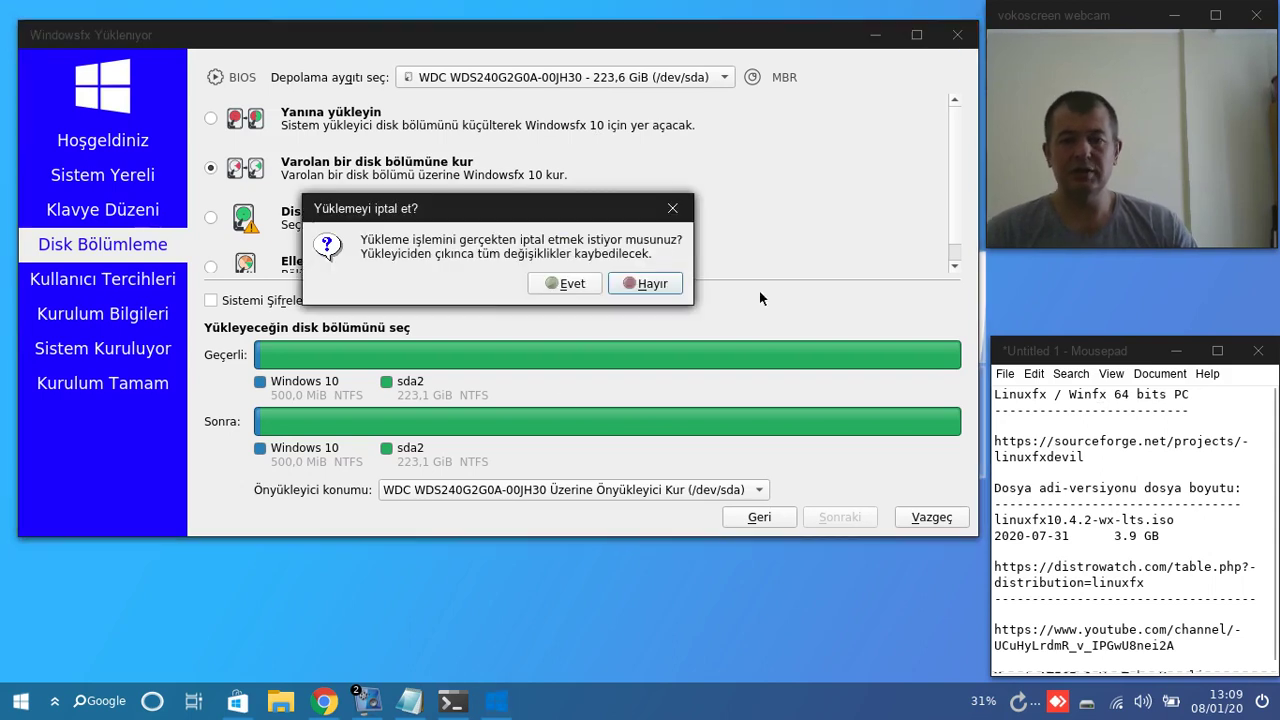
left_click(560, 284)
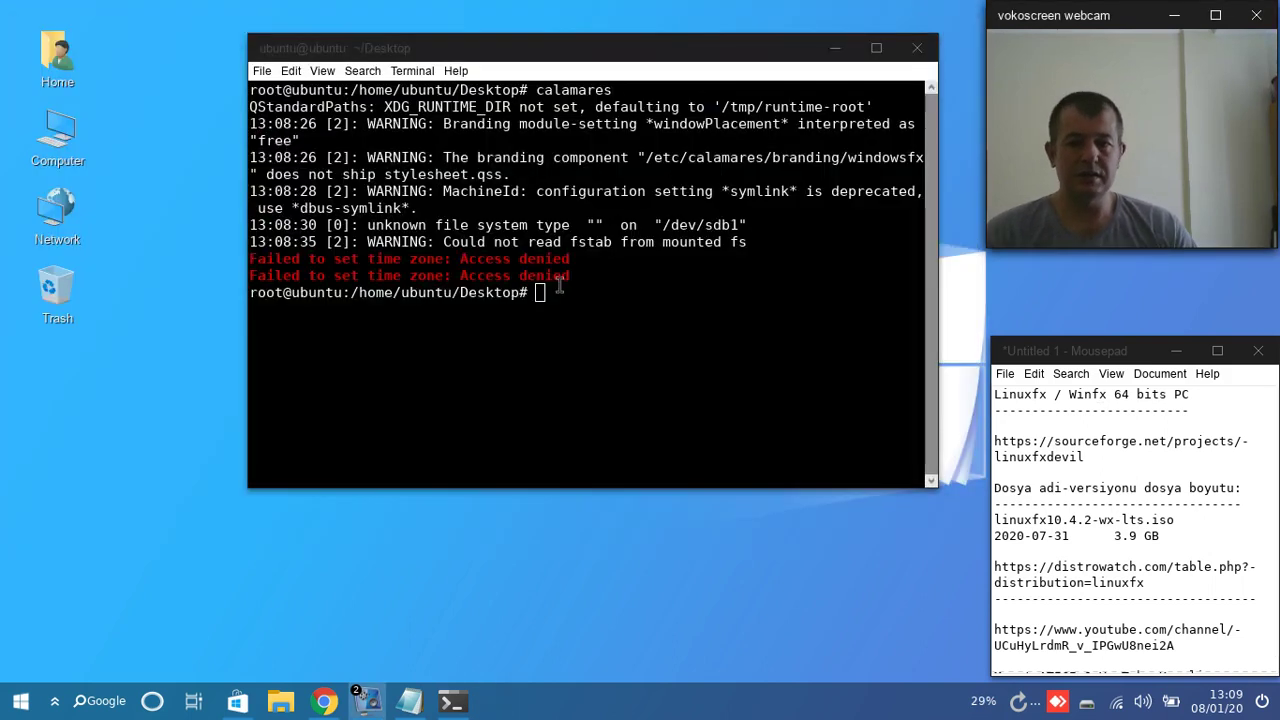
left_click(922, 62)
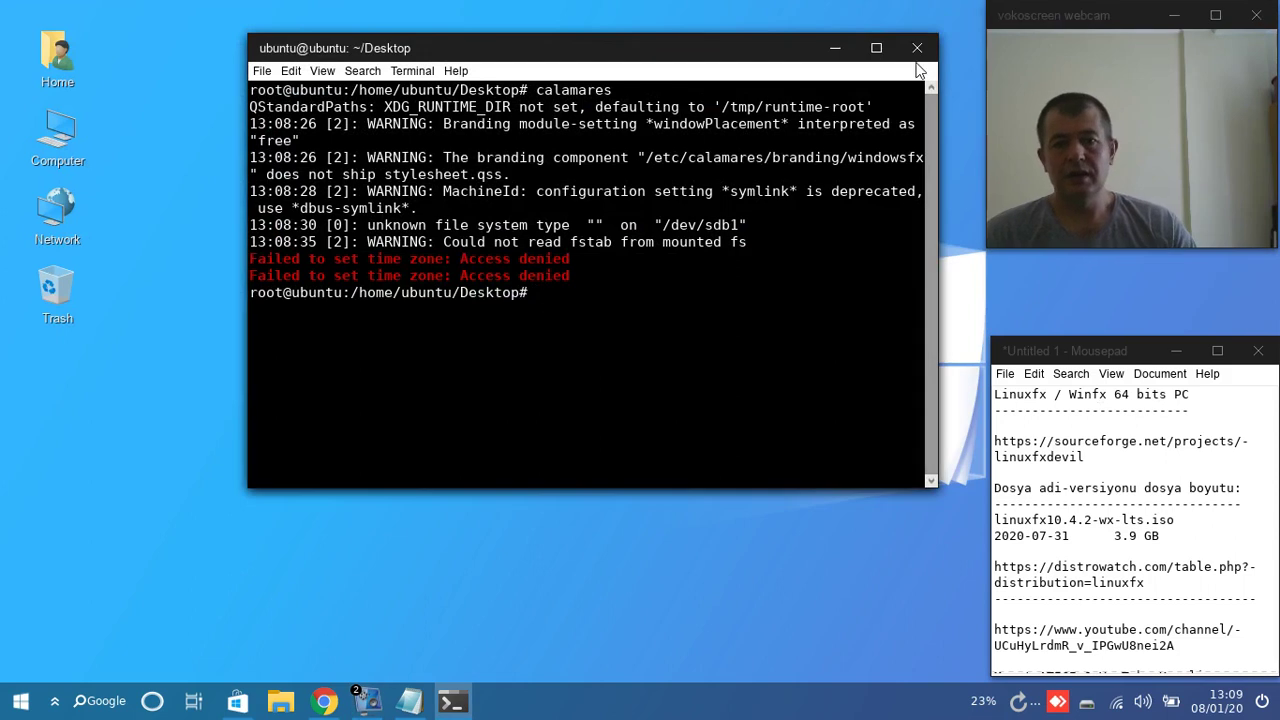
left_click(917, 48)
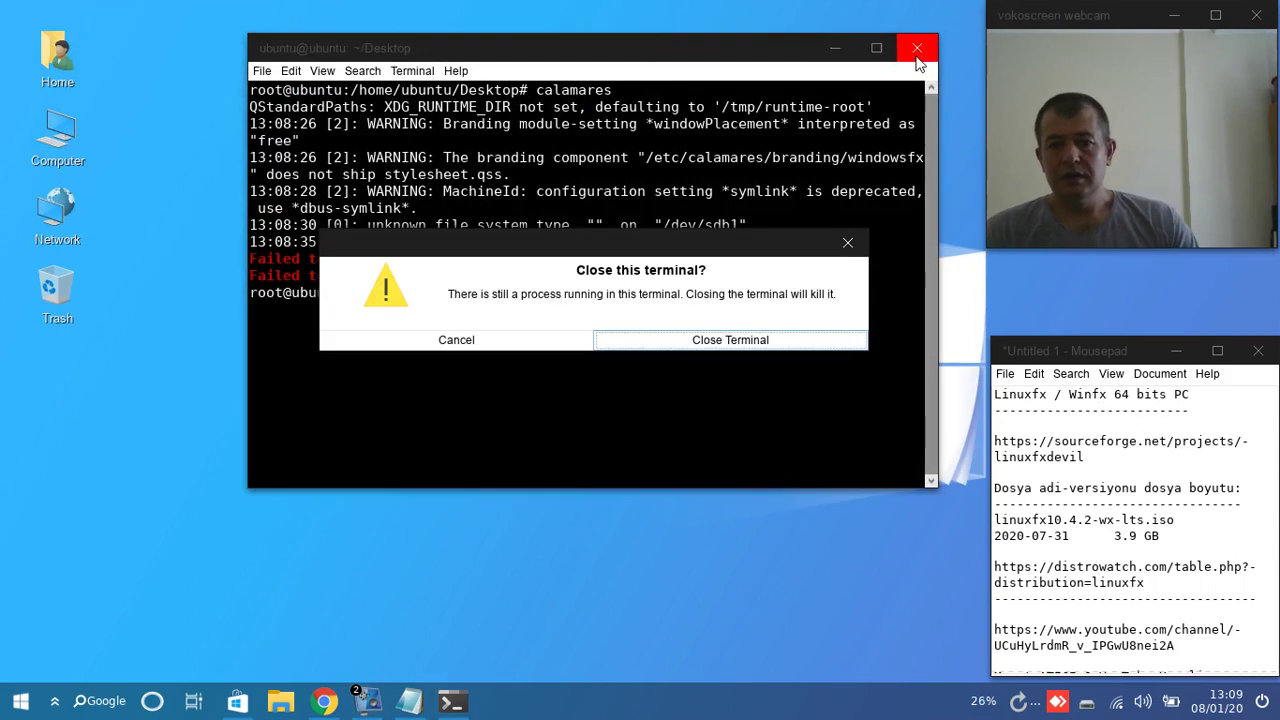
left_click(717, 340)
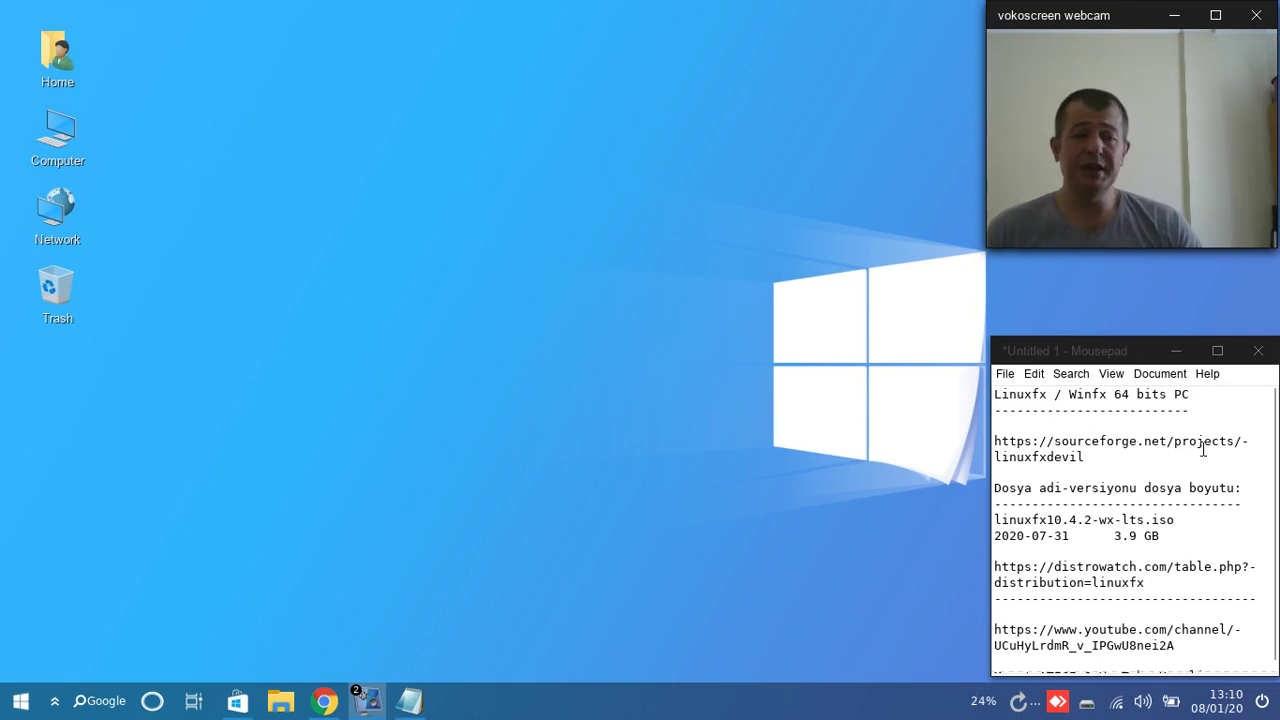
Step: Enlarge the Mousepad window upward until all notes fit, highlight the whole text to present it, and clear the selection
left_click_drag(1080, 409, 1151, 395)
left_click(1206, 407)
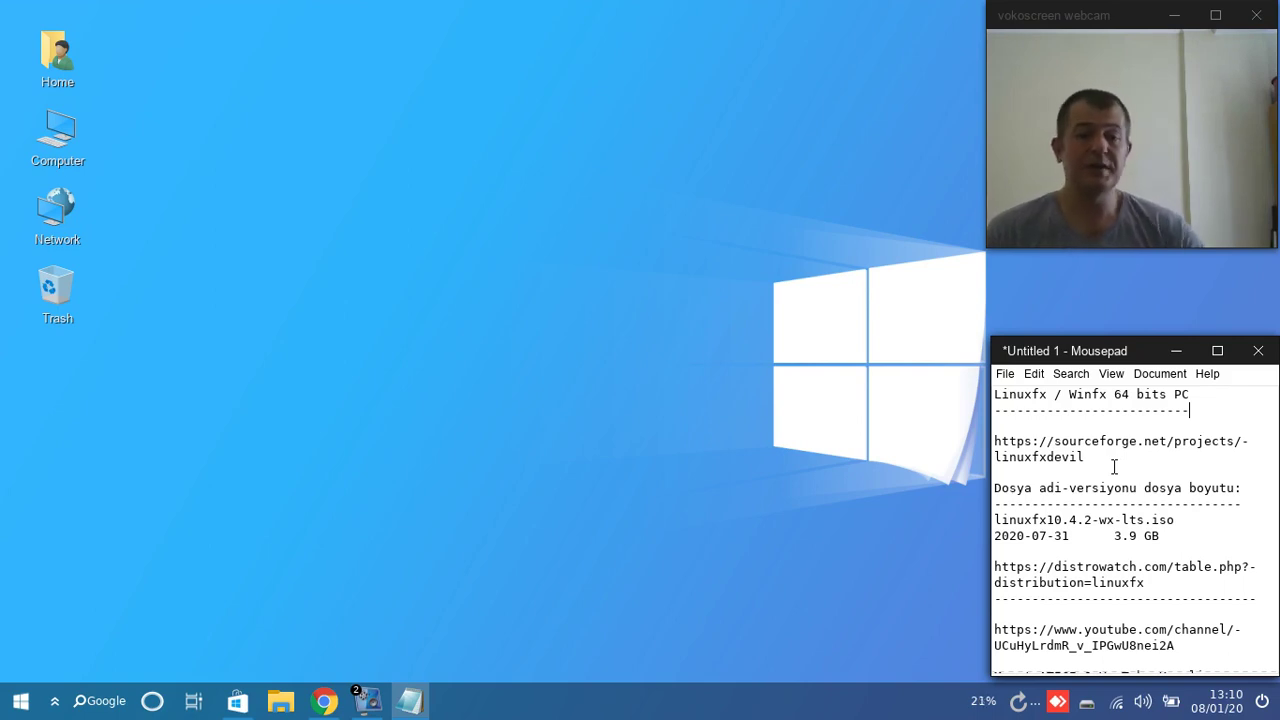
left_click(1210, 661)
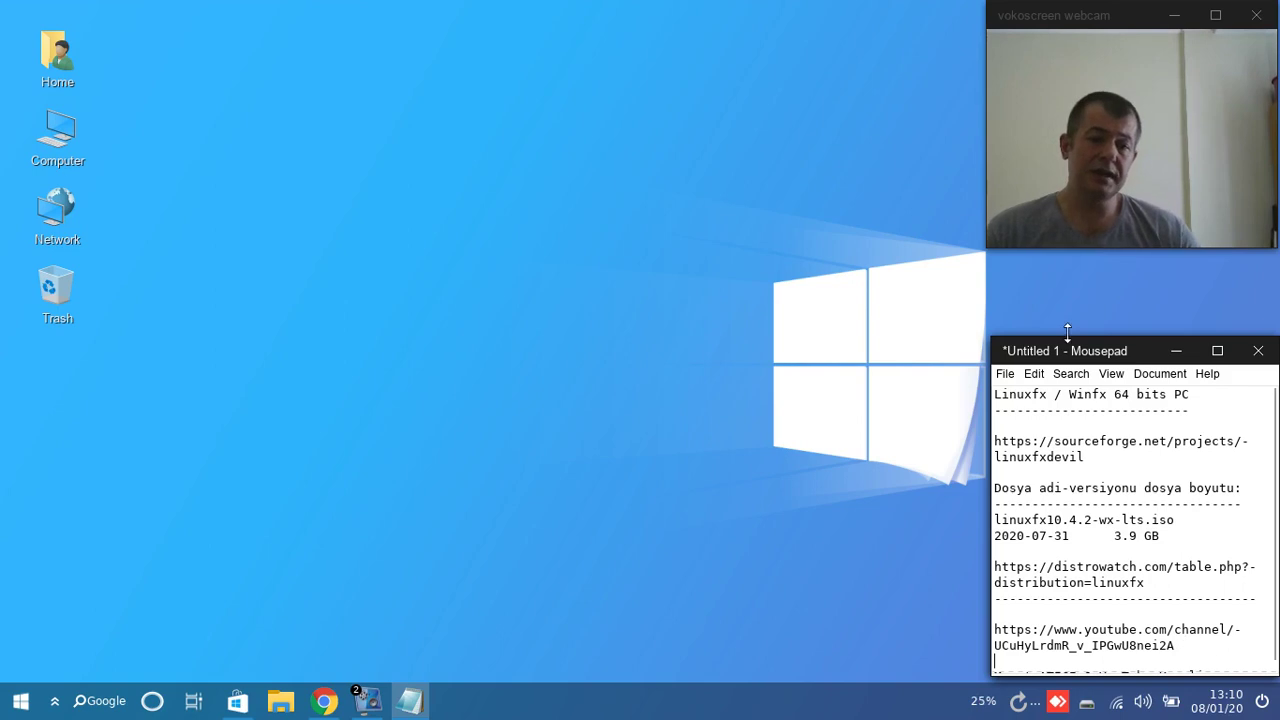
left_click_drag(1067, 332, 1070, 284)
left_click_drag(1236, 626, 917, 341)
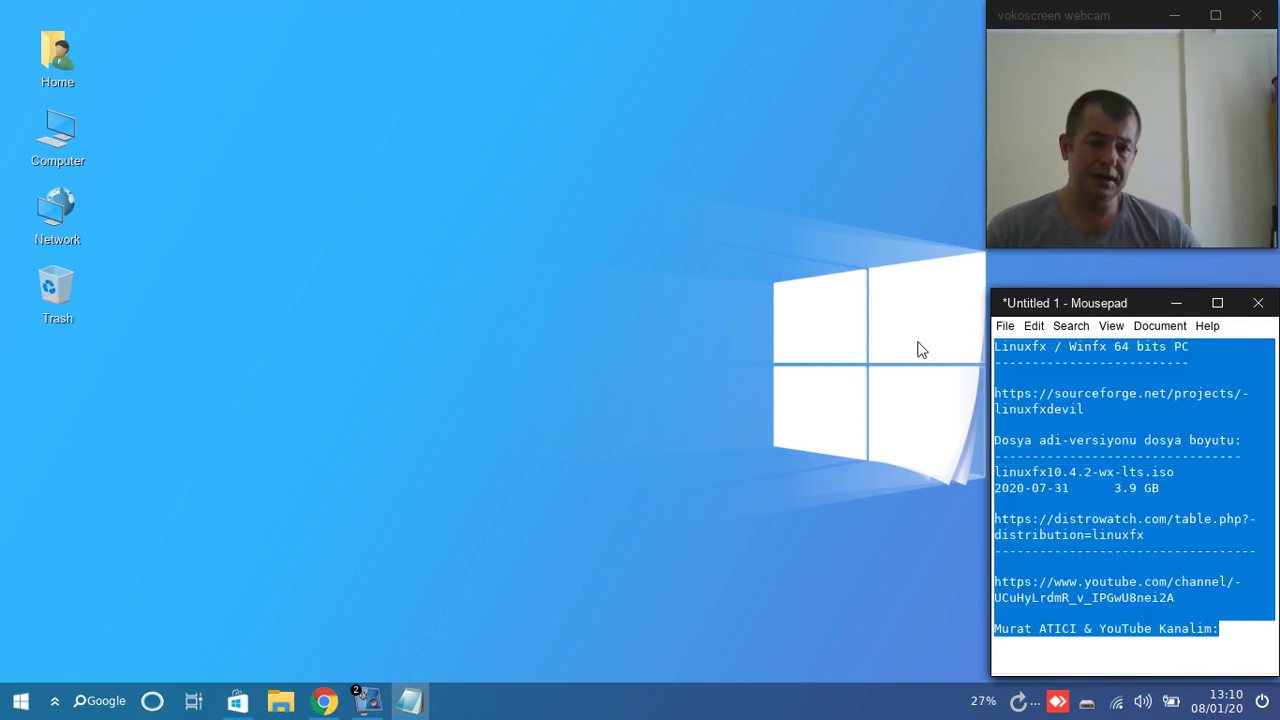
left_click(1082, 377)
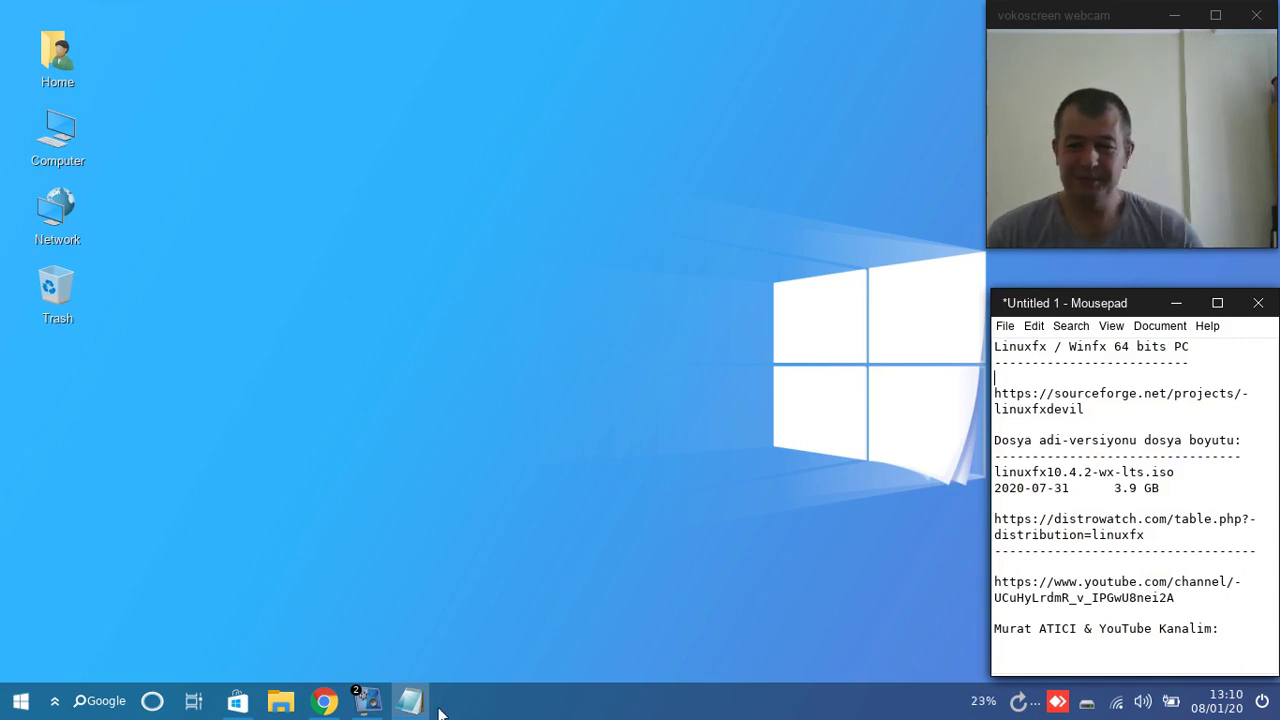
Step: Show the previews of the open vokoscreen windows
left_click(362, 697)
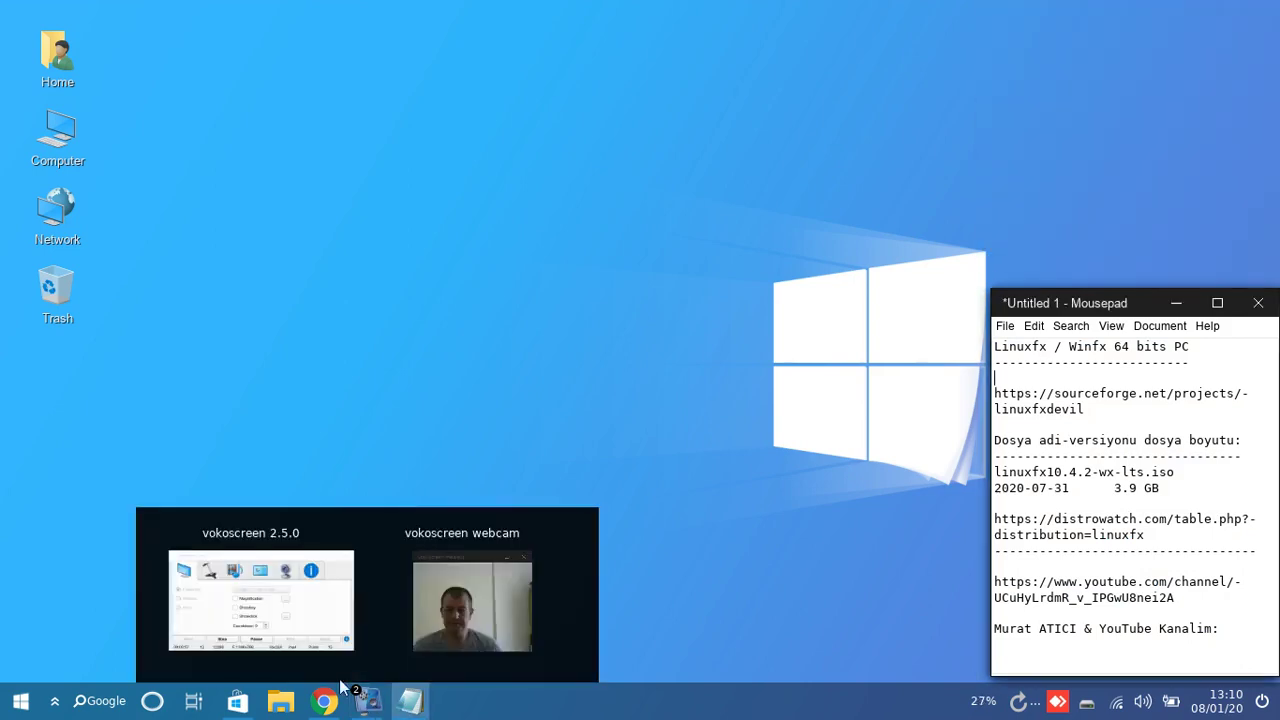